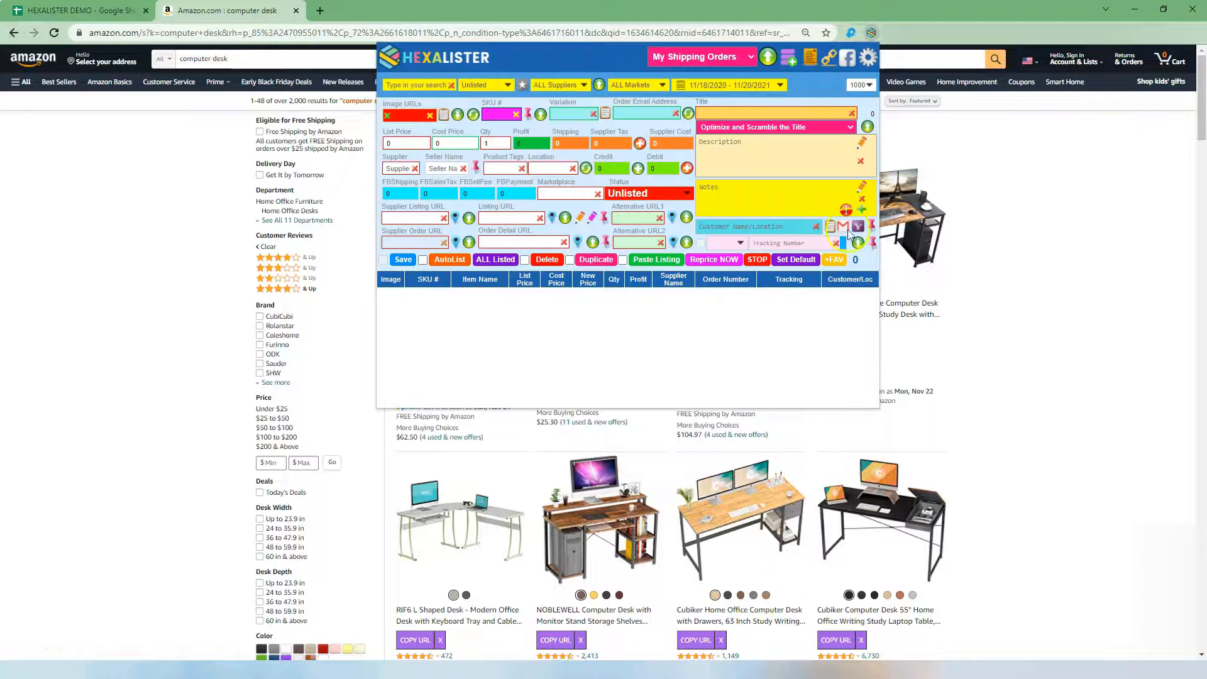
Step: Open the default settings and view the linked HEXALISTER DEMO spreadsheet
click(868, 57)
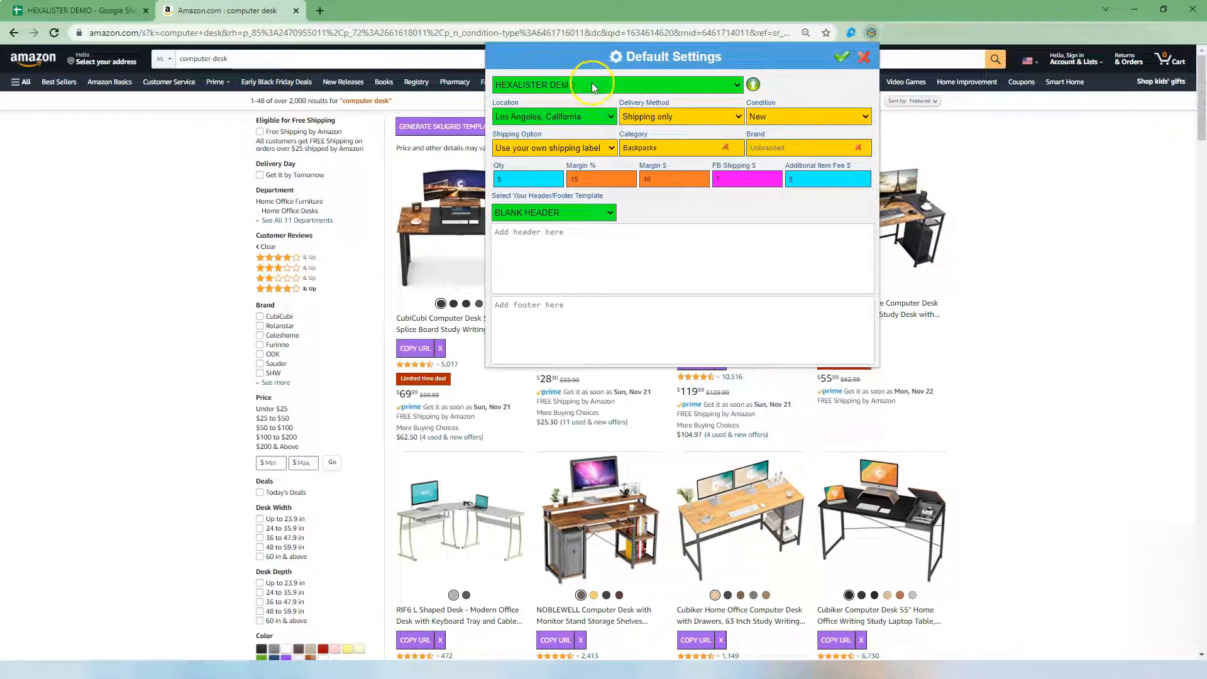
click(753, 85)
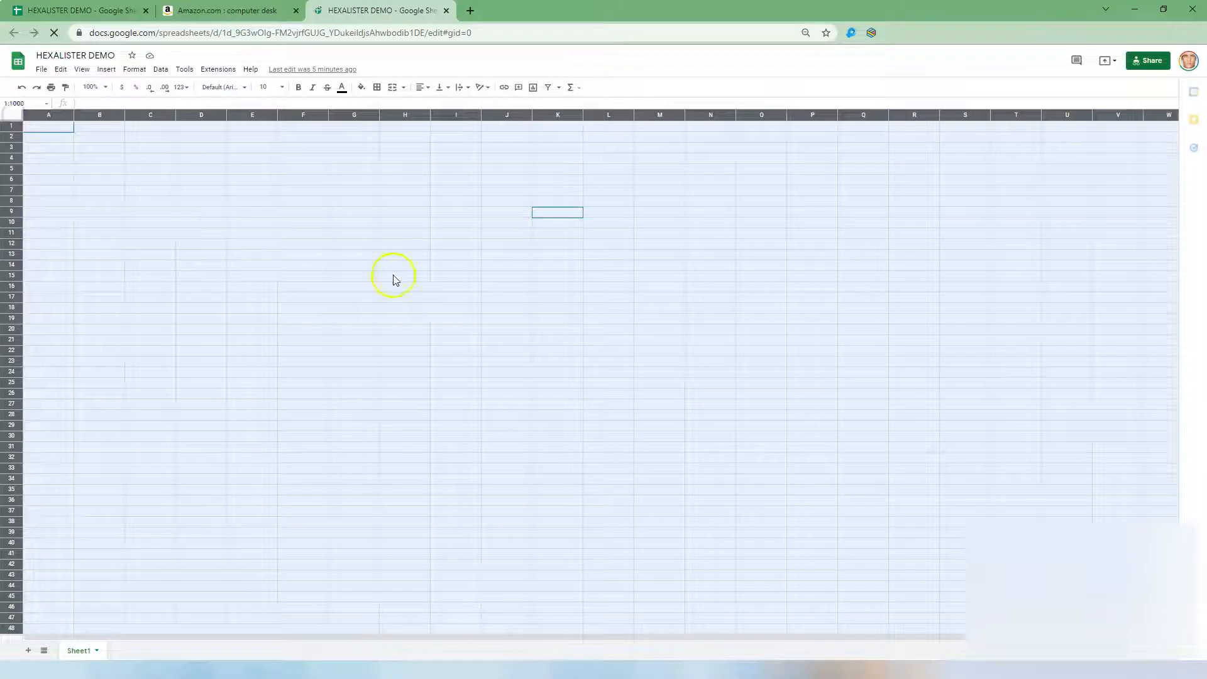
click(396, 274)
click(529, 341)
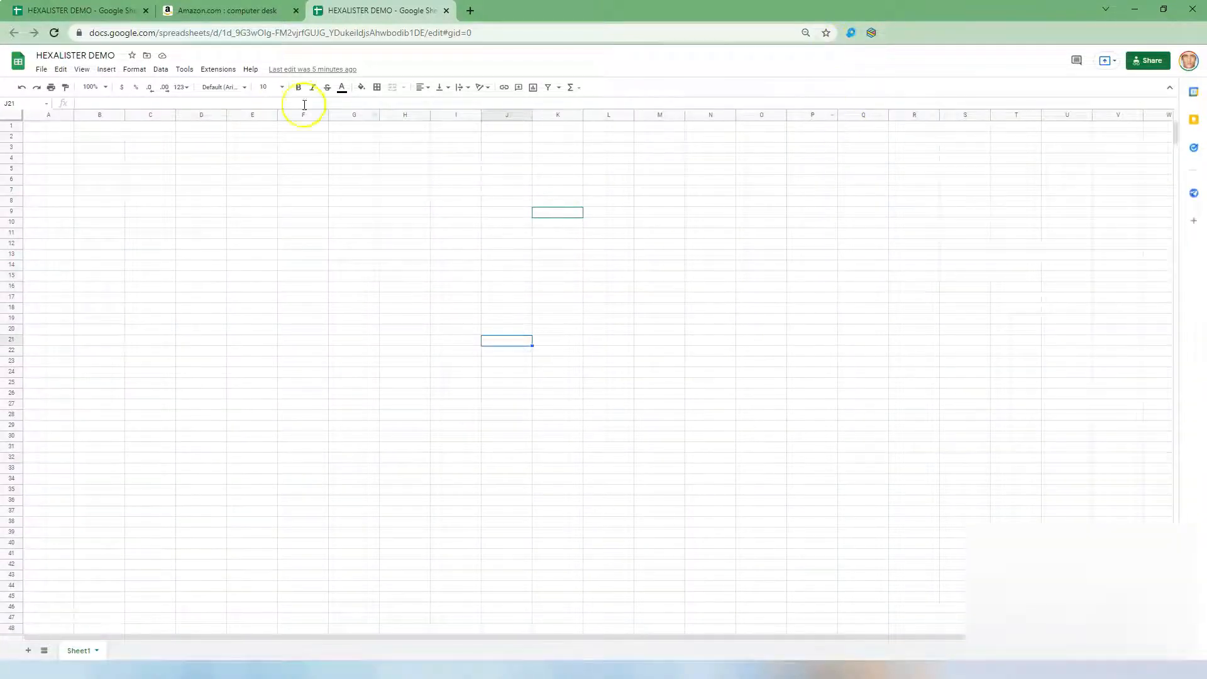
click(11, 126)
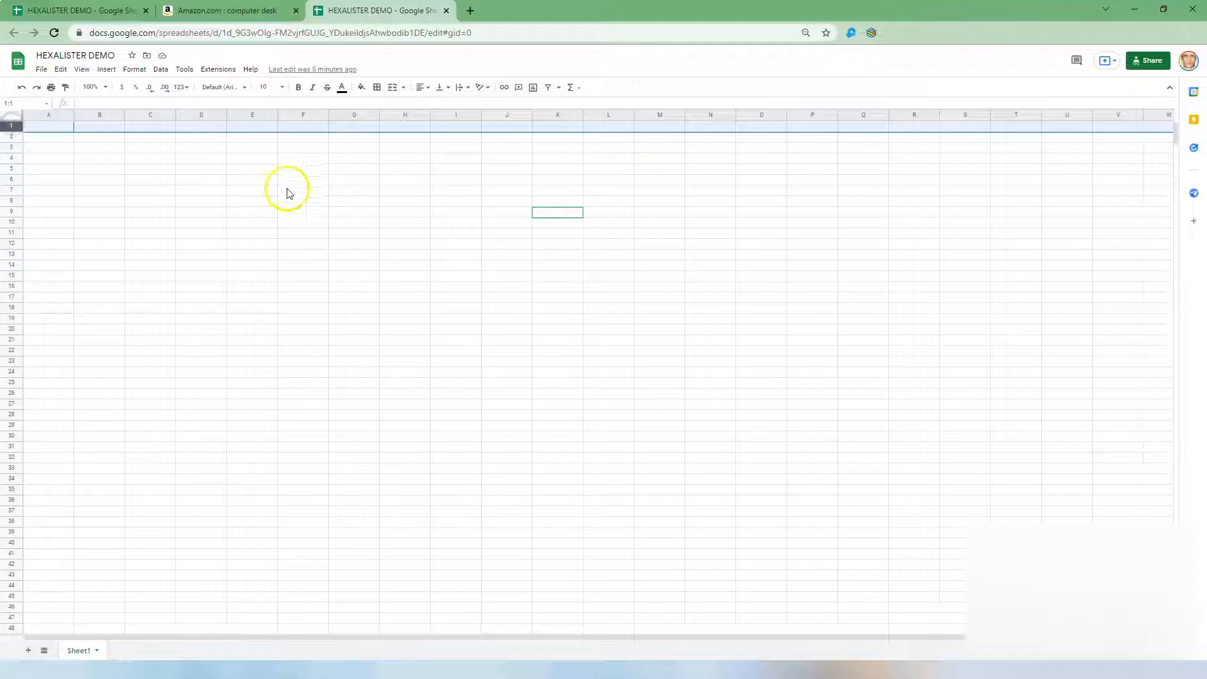
click(309, 192)
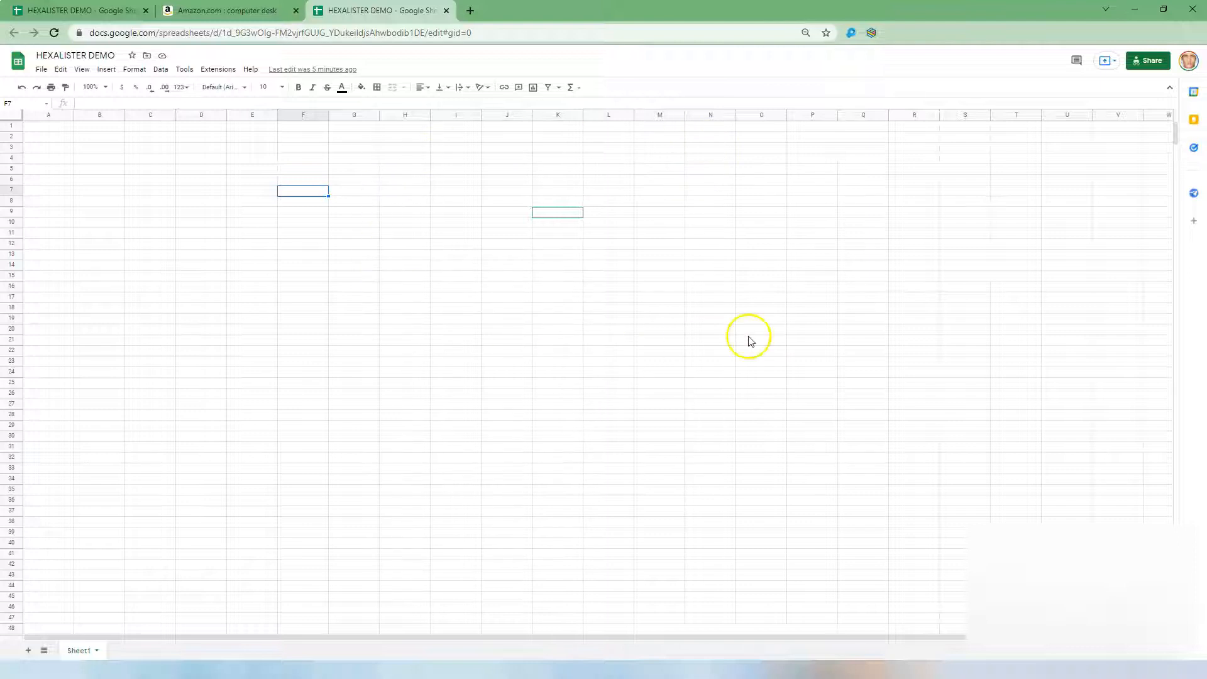
Step: Return to the Amazon computer desk results, apply the default filter and look over the products
click(871, 34)
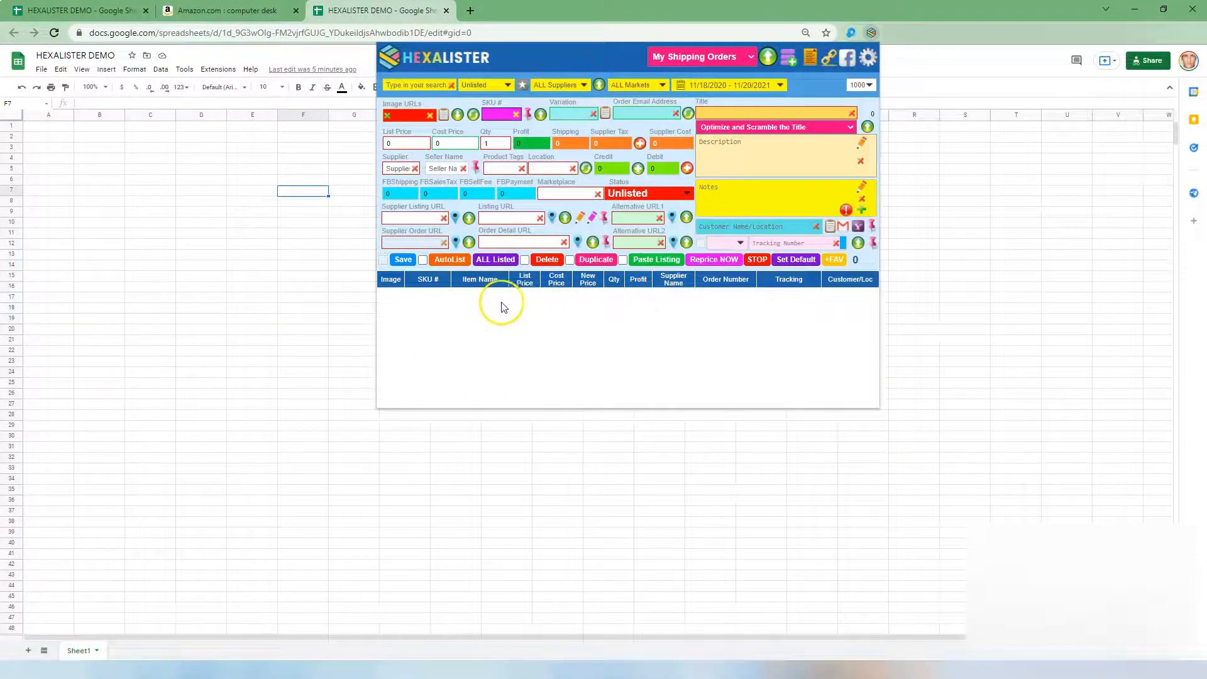
click(231, 11)
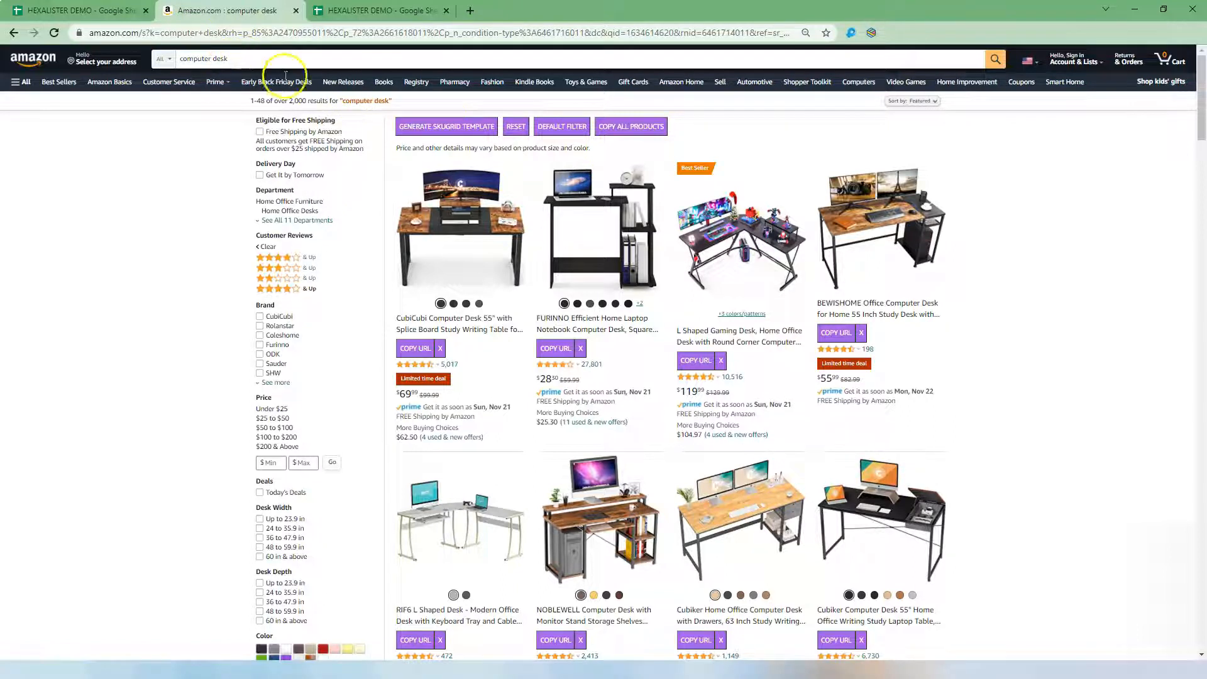
click(562, 127)
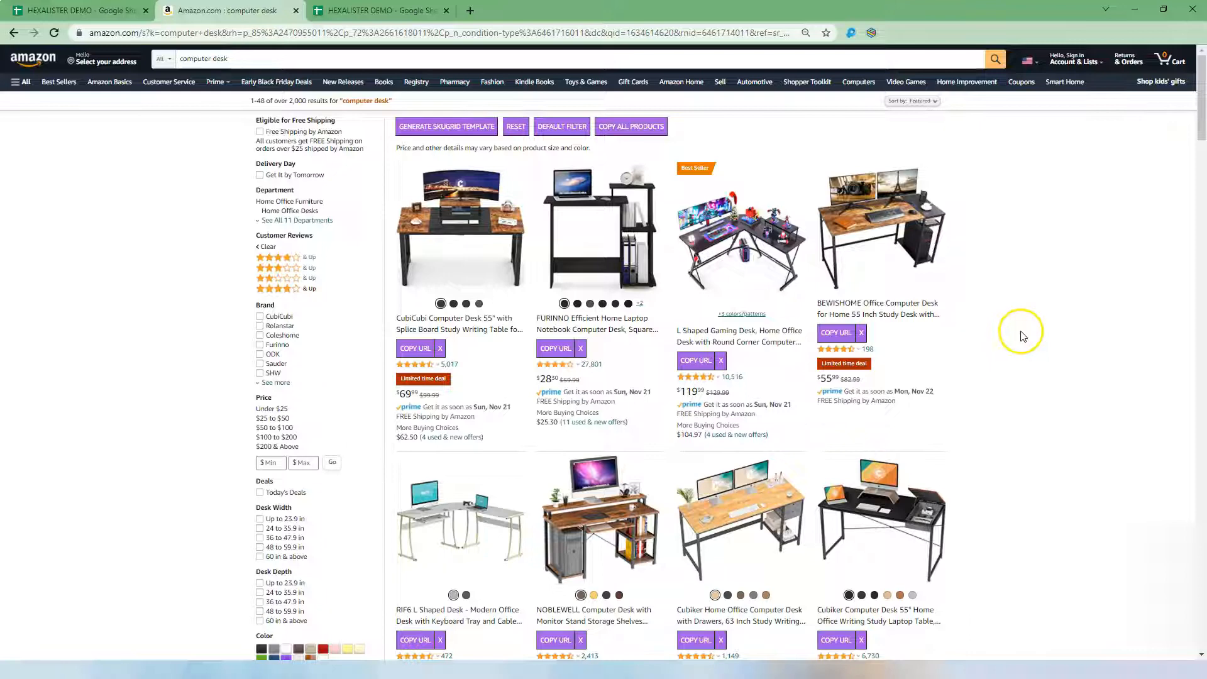
scroll(1022, 336, down, 10)
scroll(1022, 336, up, 8)
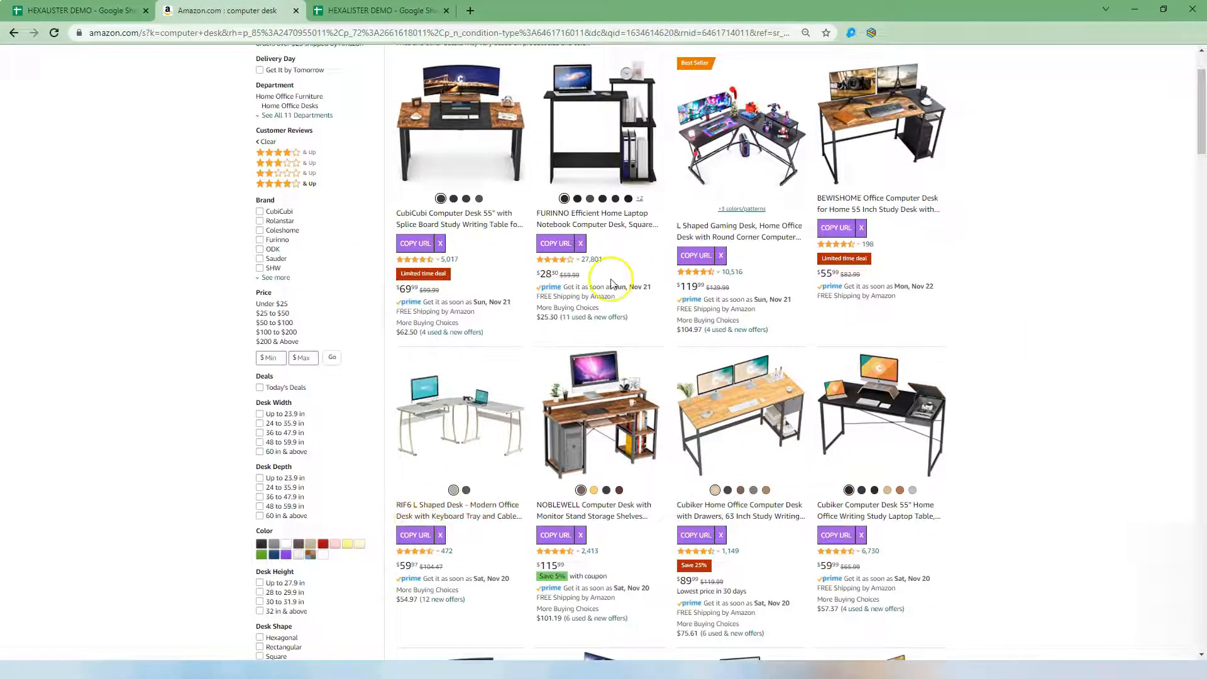
scroll(582, 323, up, 2)
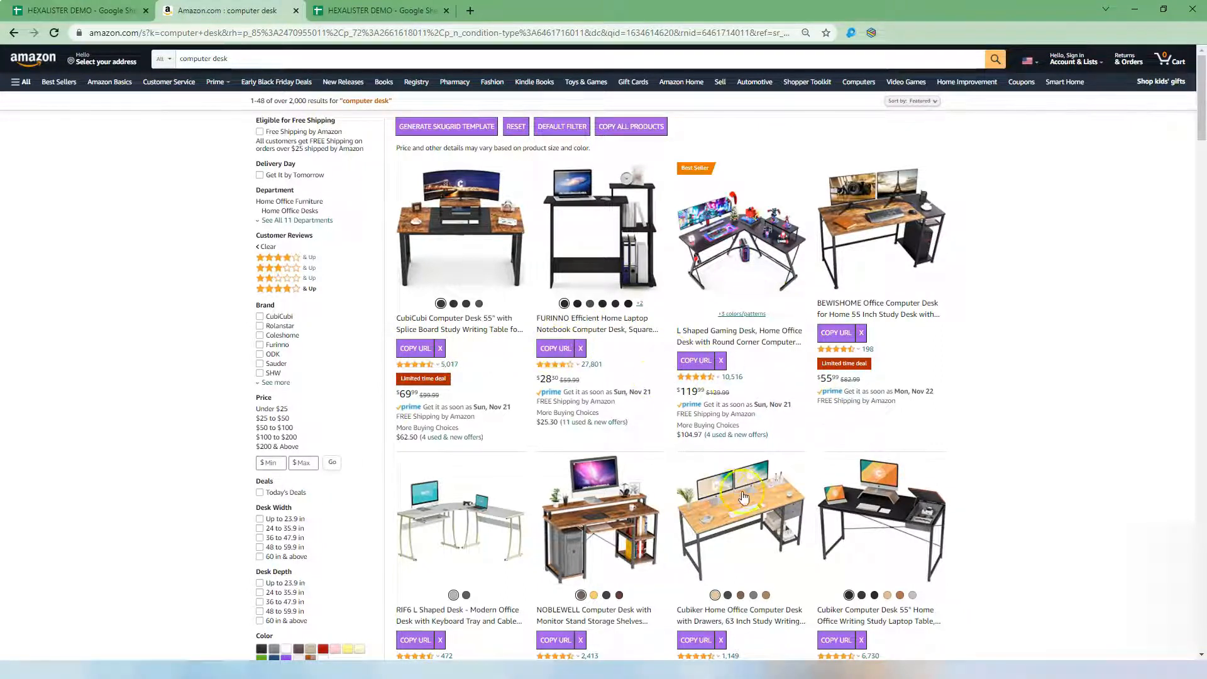
Step: Copy the URLs of all products on the Amazon computer desk results page
click(620, 128)
scroll(1045, 432, down, 10)
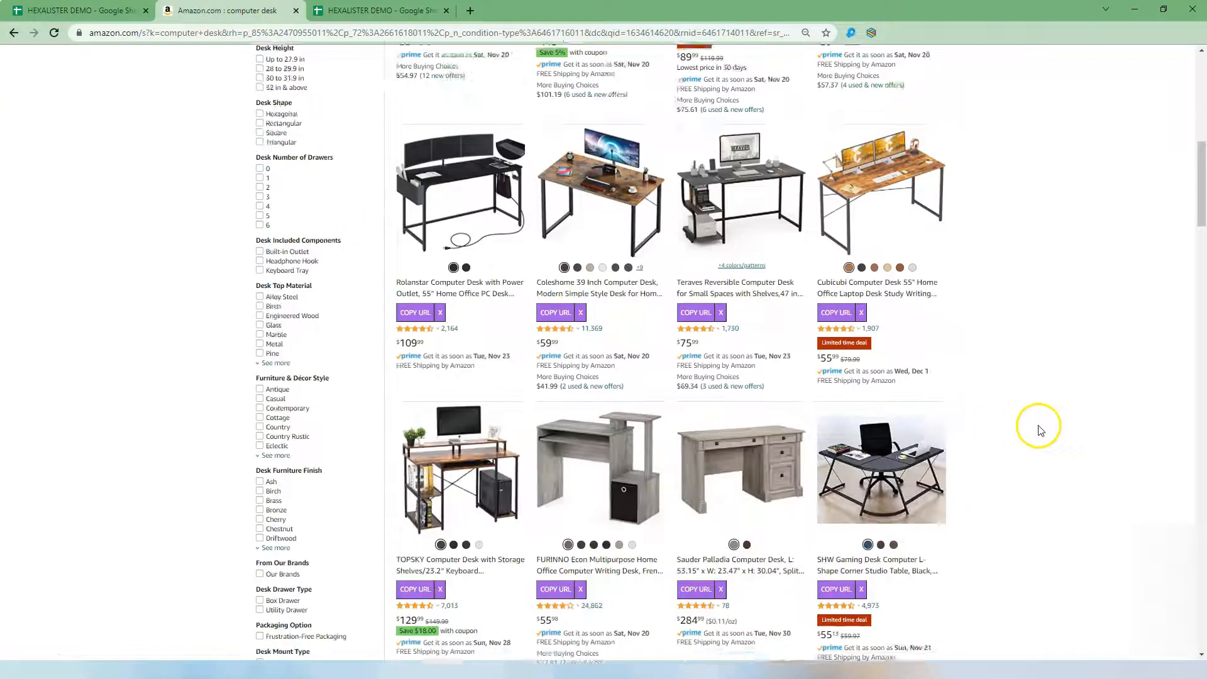
scroll(1039, 430, down, 15)
scroll(1039, 430, up, 20)
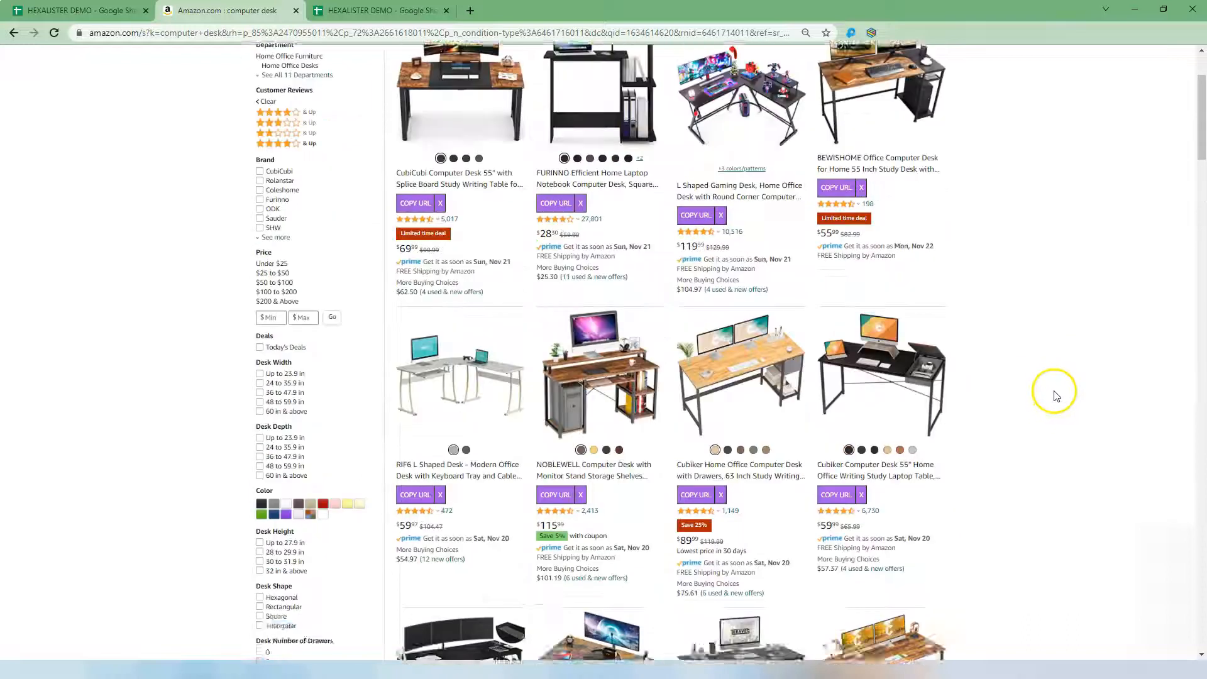
scroll(1072, 133, up, 2)
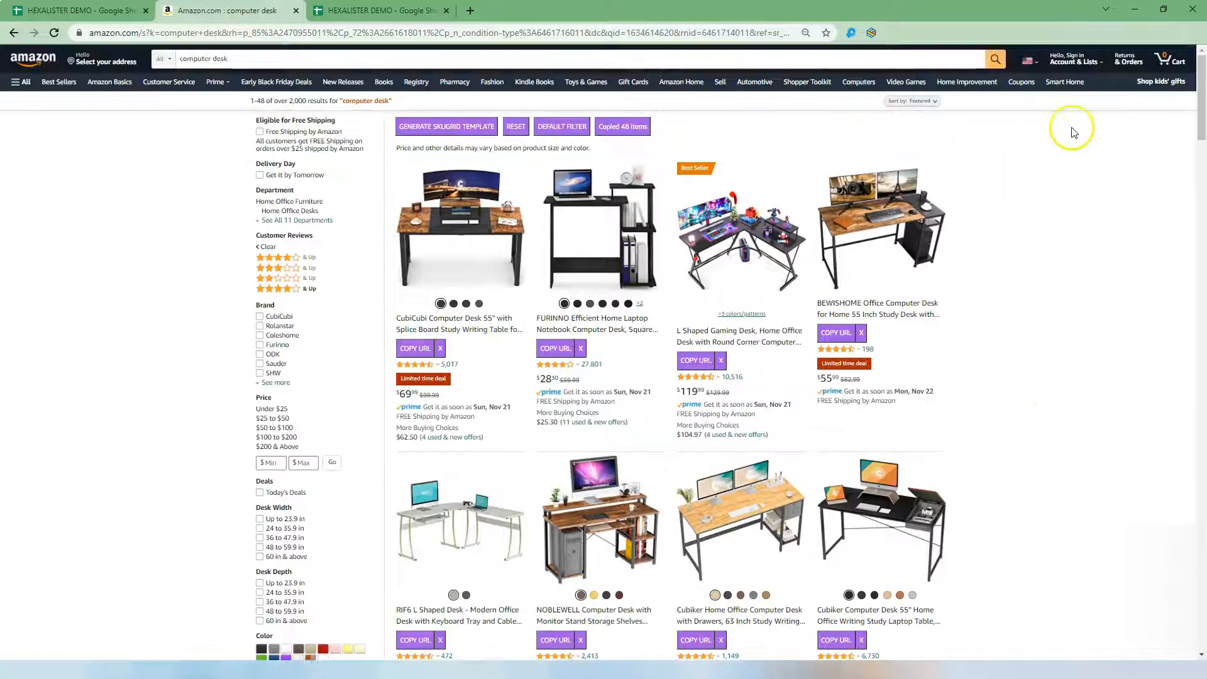
Step: Open the bulk add page for unlisted items and paste in the copied URL collection
click(868, 33)
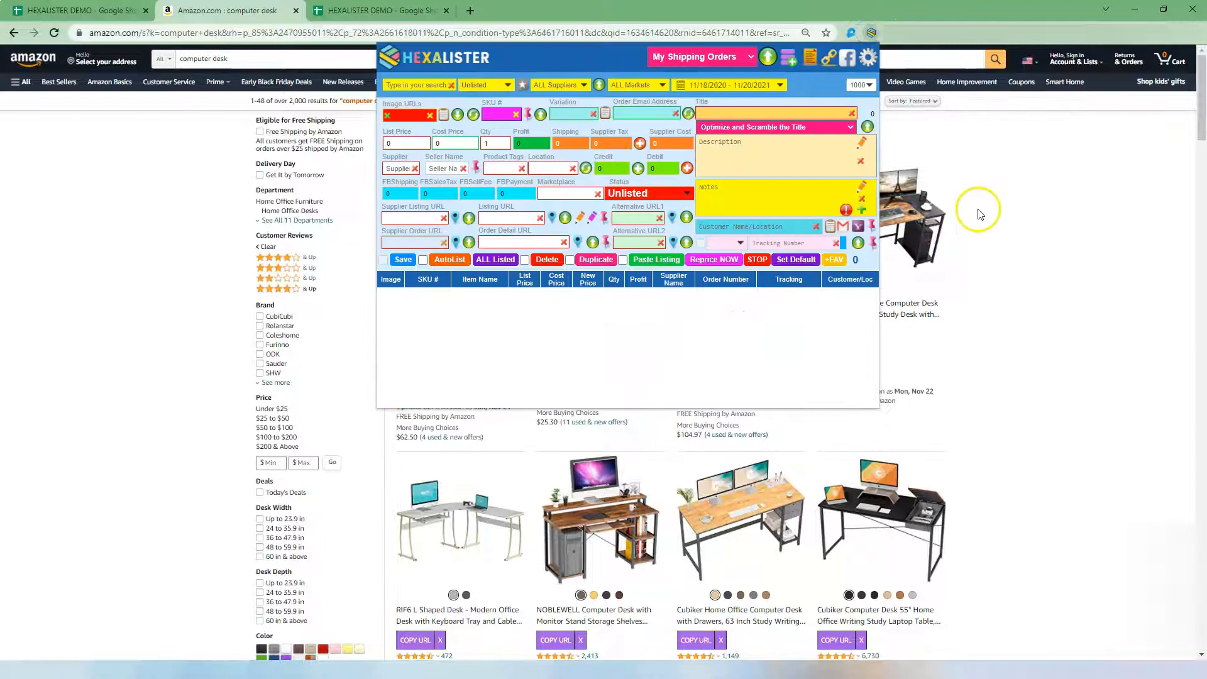
click(827, 58)
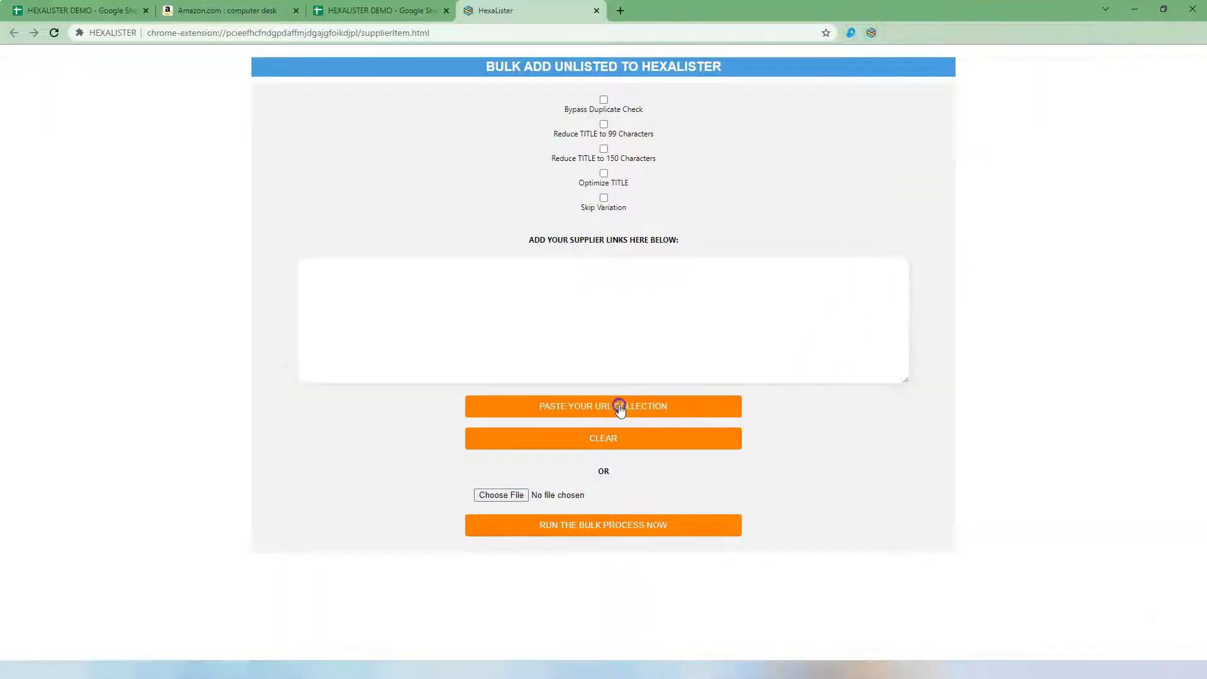
click(619, 409)
double_click(601, 250)
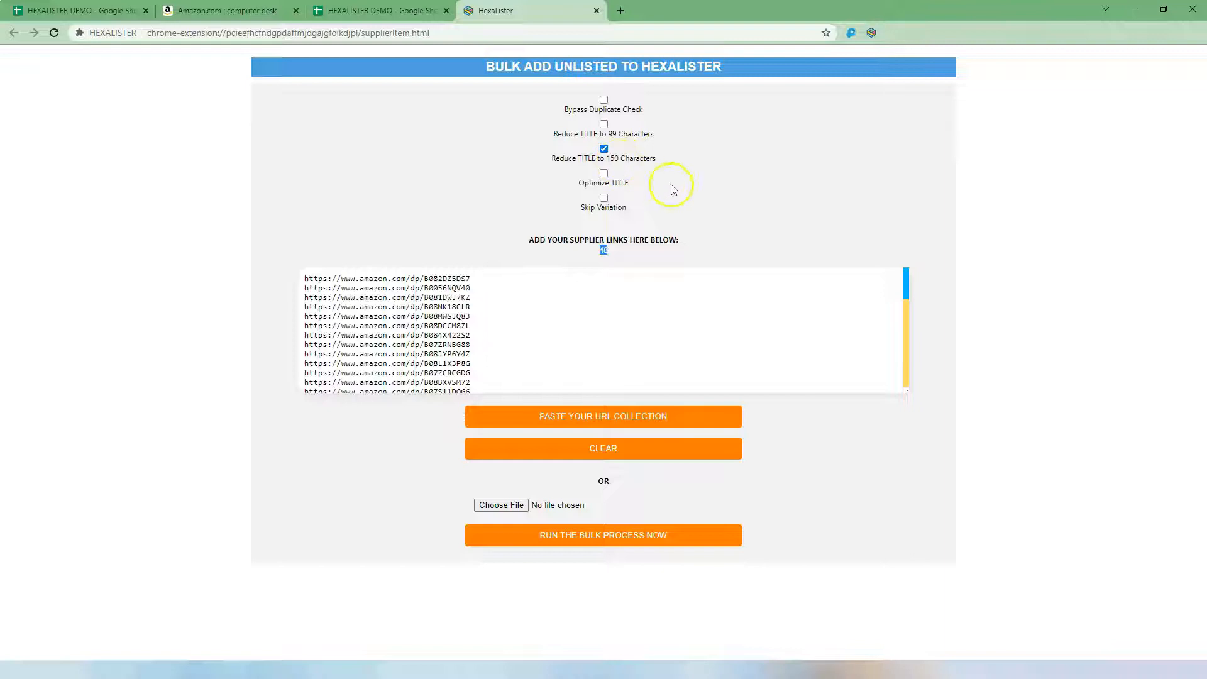
Step: Set the bulk import to optimize titles and reduce them to 150 characters, run it and dismiss the completion message
click(604, 174)
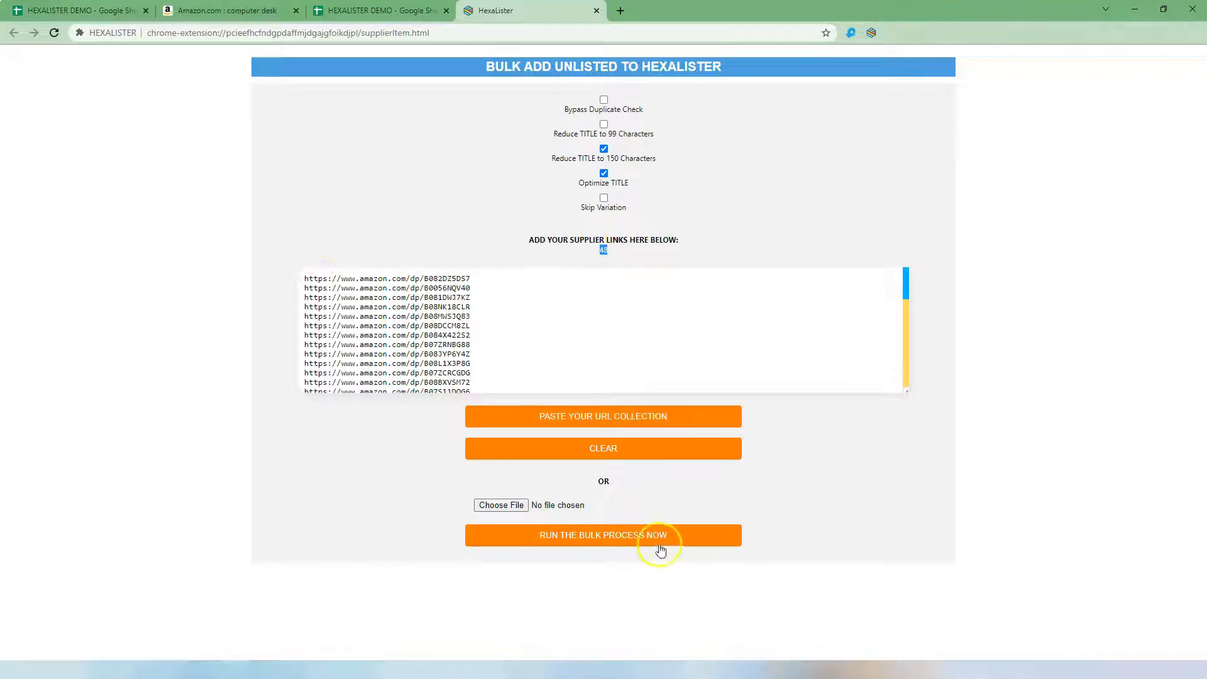
click(624, 540)
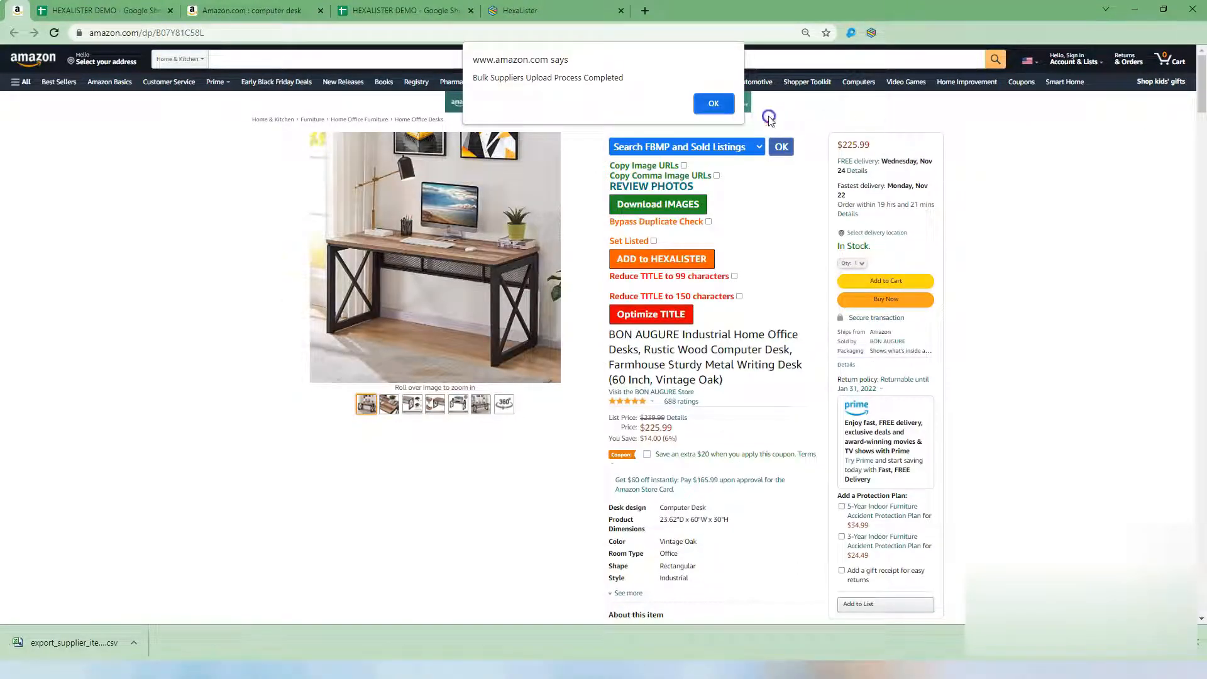
click(714, 106)
Step: Review the full title and description of the first imported item, the Vintage Oak desk
click(872, 34)
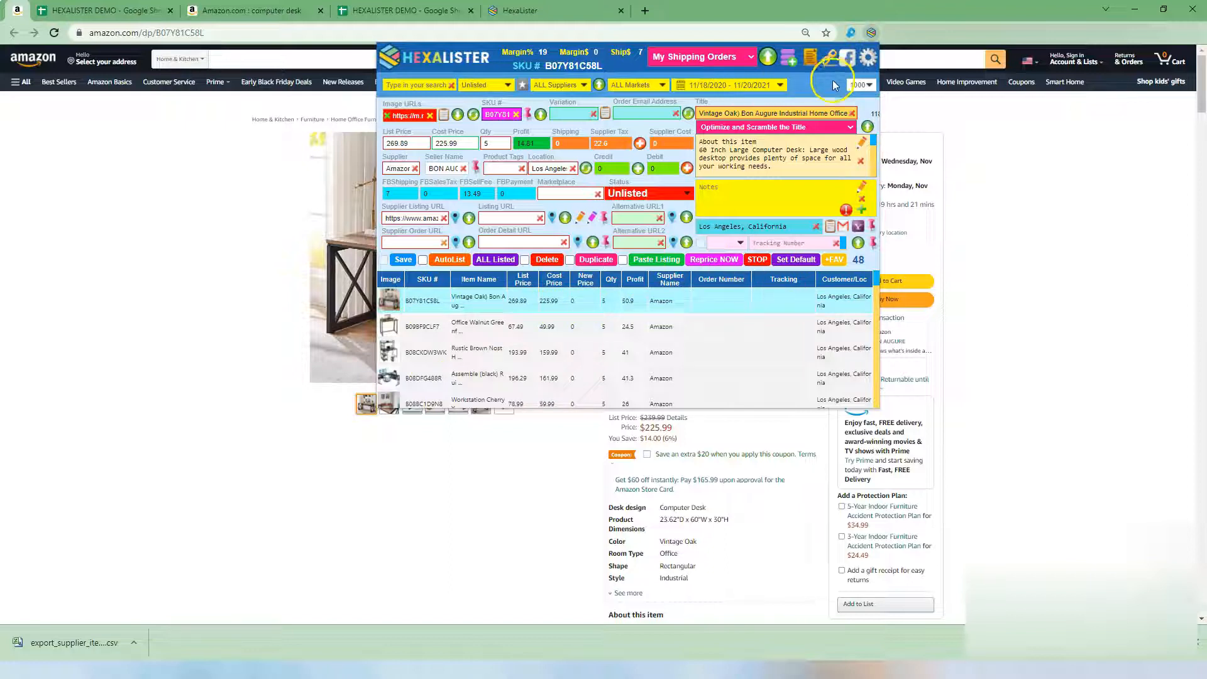
click(577, 302)
click(863, 149)
click(862, 144)
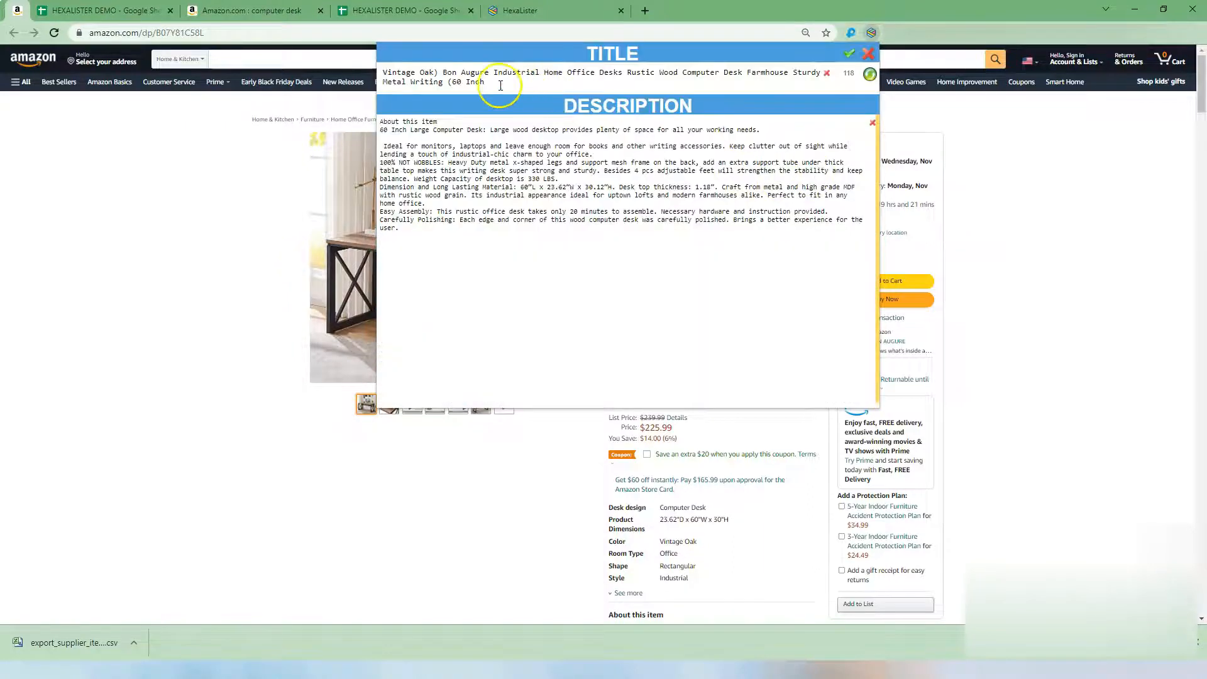
drag(450, 229, 390, 151)
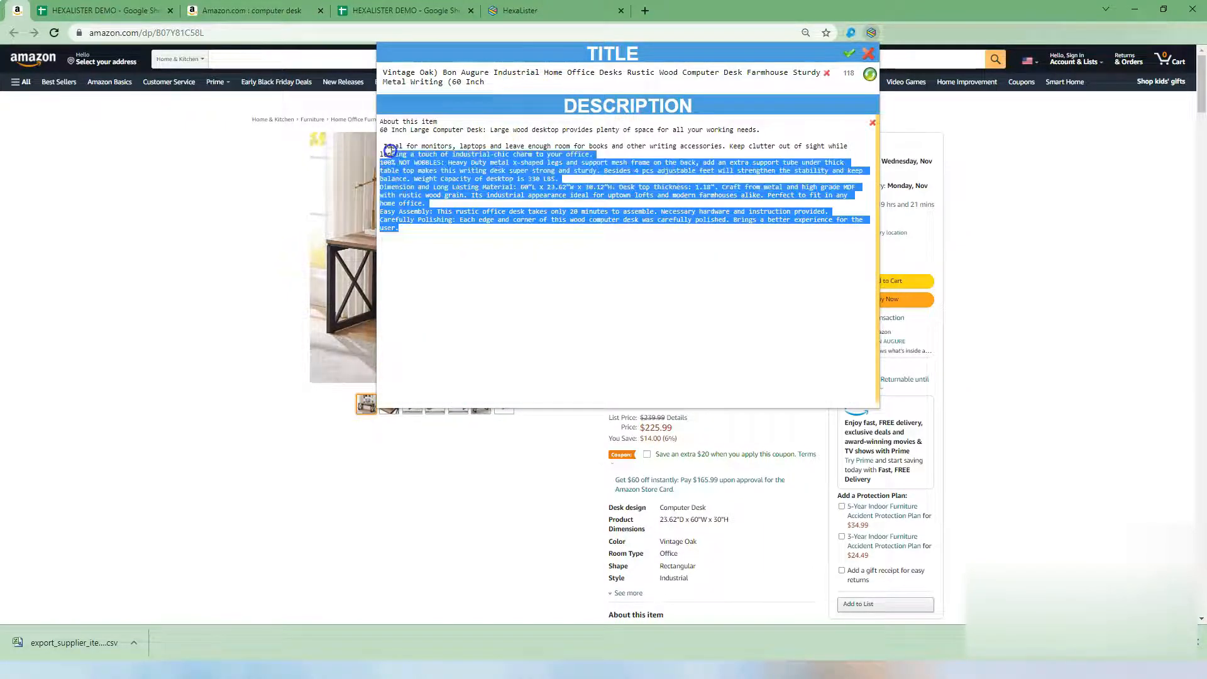
click(541, 204)
click(383, 139)
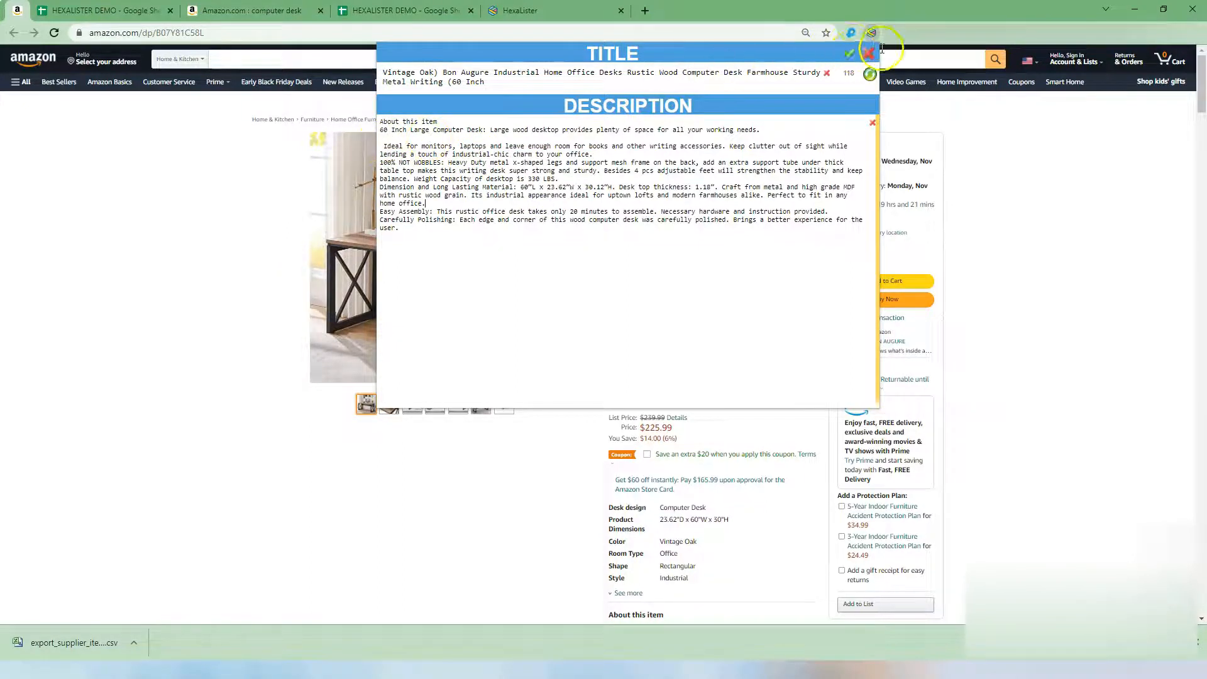
click(872, 32)
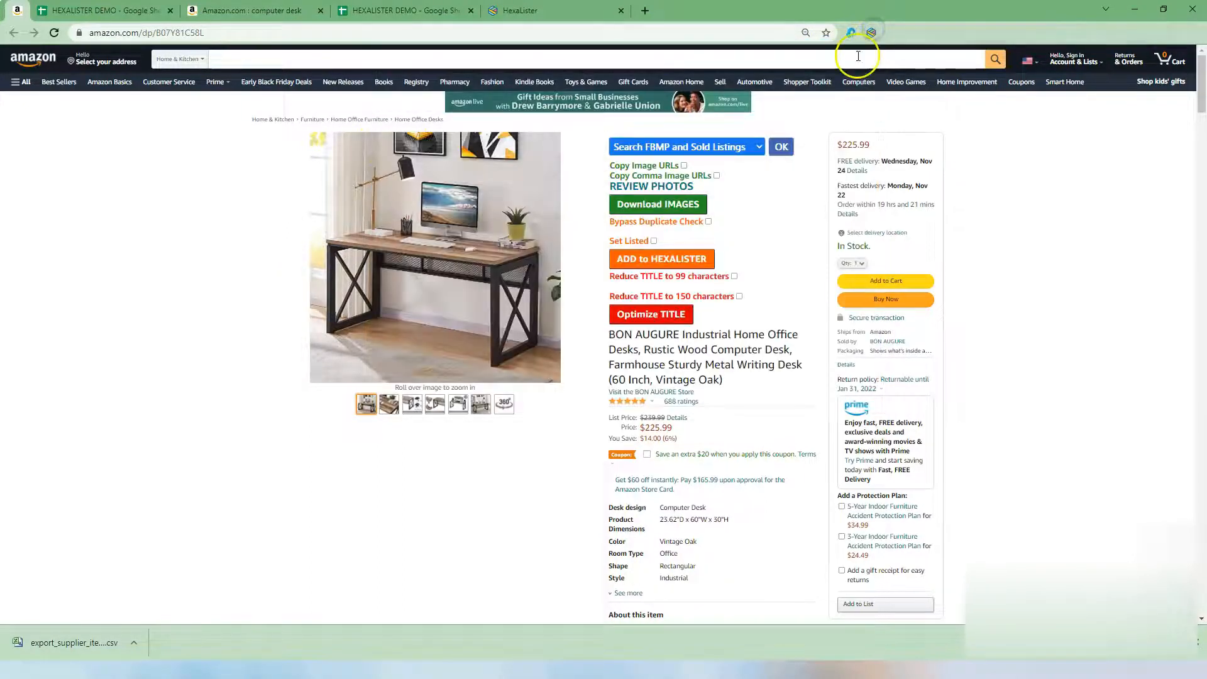
Step: Reopen the Vintage Oak desk's title and description for editing, optimize the title and remove its stray trailing "S"
click(869, 33)
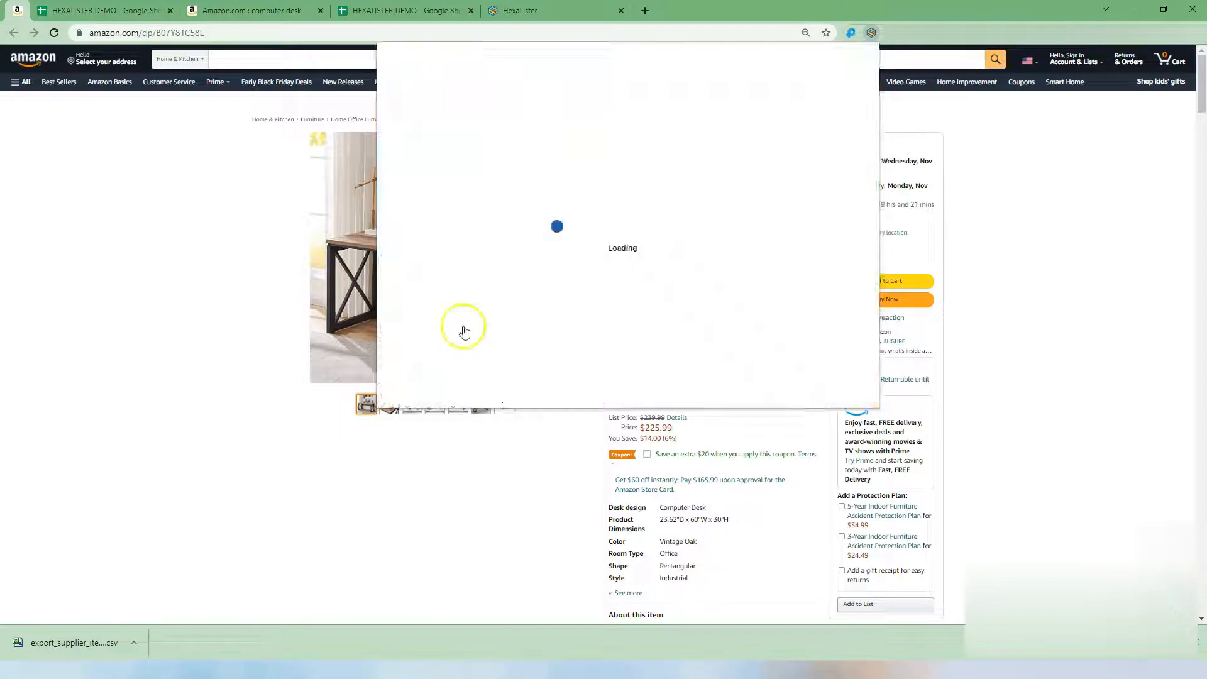
click(470, 327)
click(486, 304)
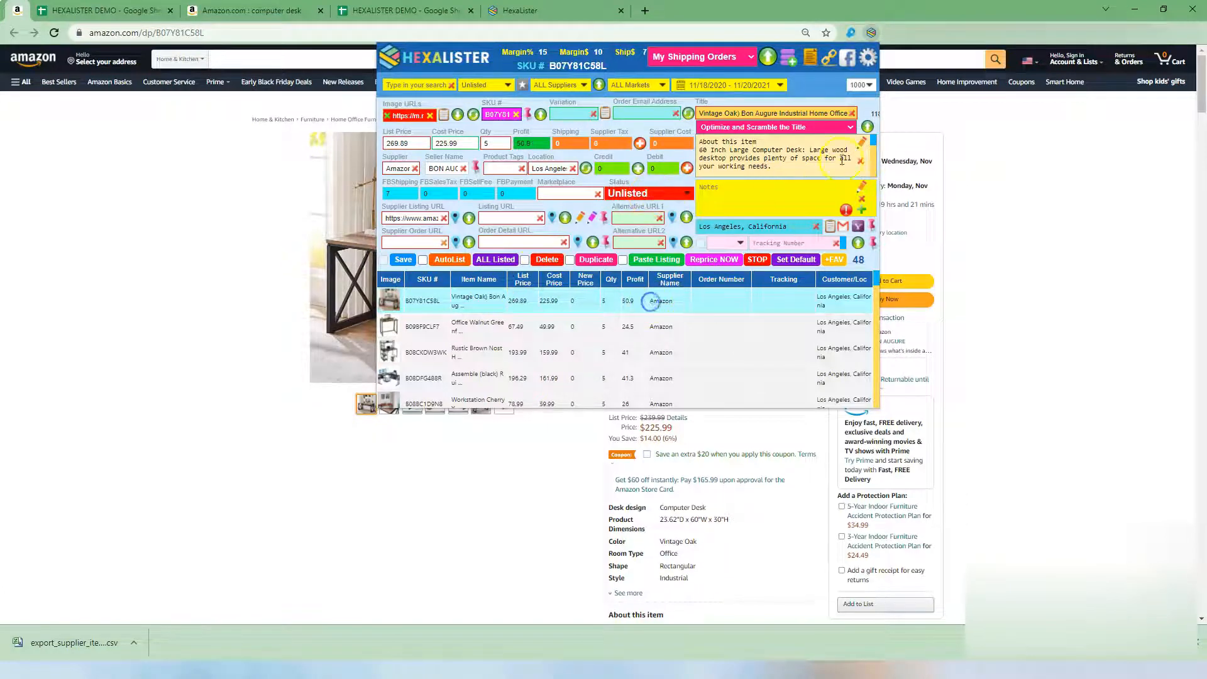
click(862, 144)
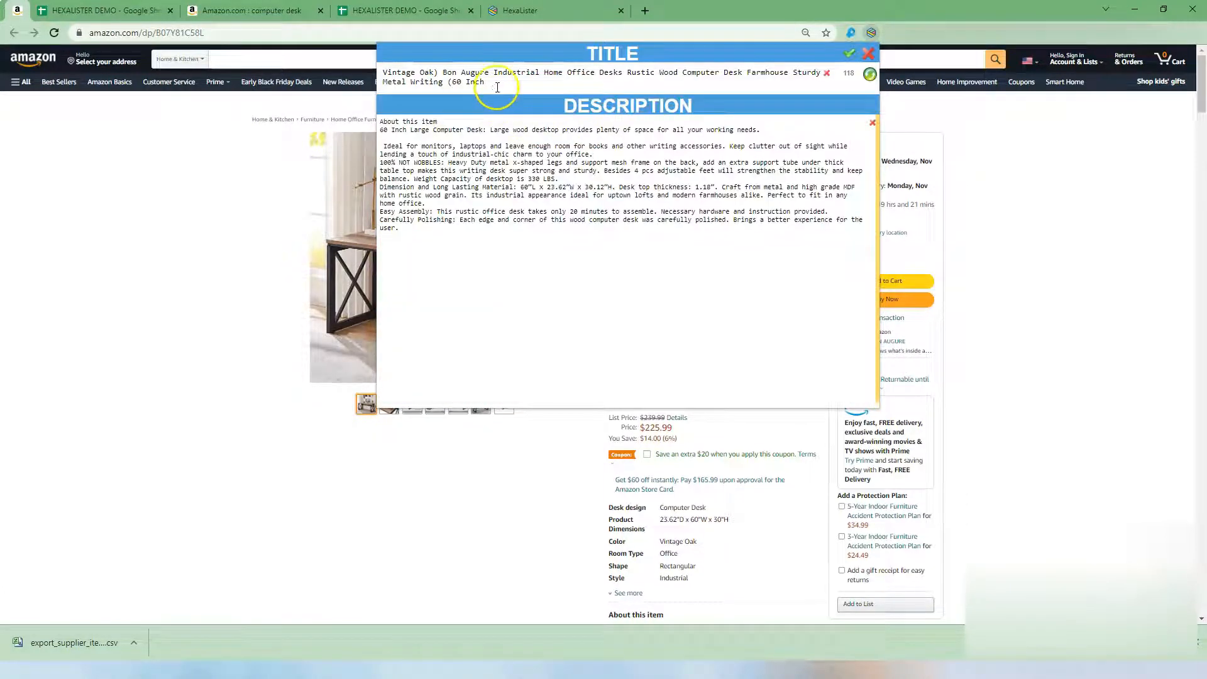
click(871, 74)
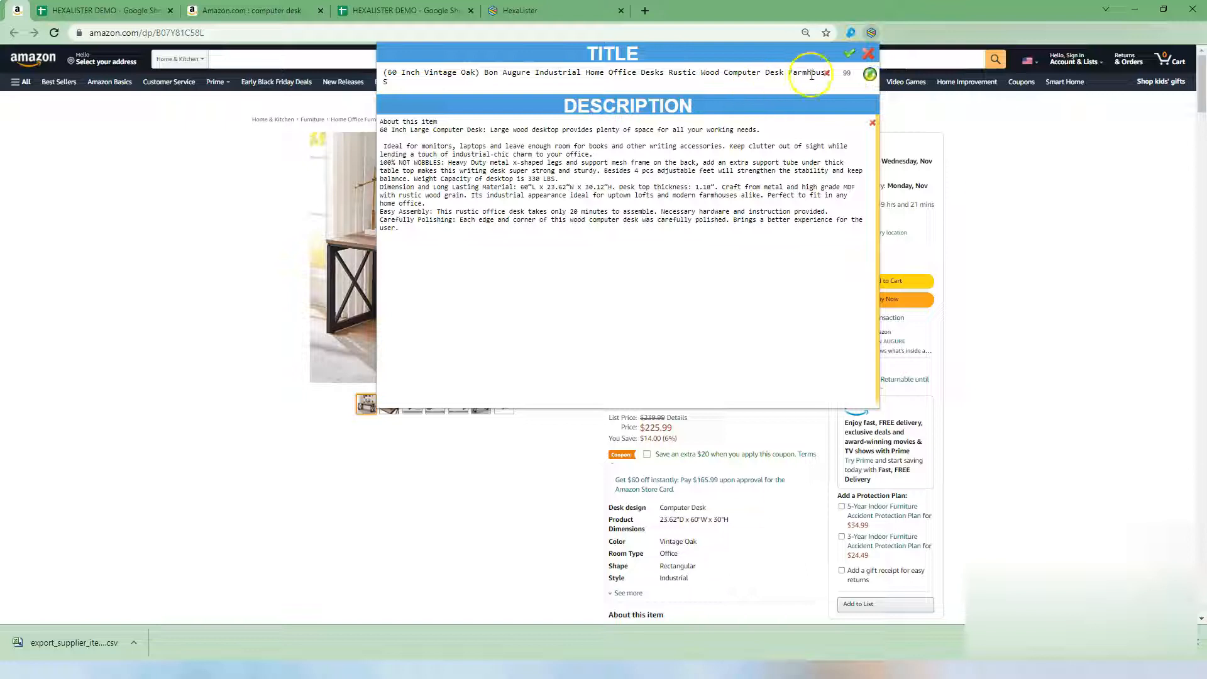
click(399, 81)
key(BackSpace)
key(BackSpace)
Step: Scramble the title's word order repeatedly until it starts with "Augure Industrial Home Office Desks"
click(871, 75)
click(871, 75)
click(871, 75)
click(871, 74)
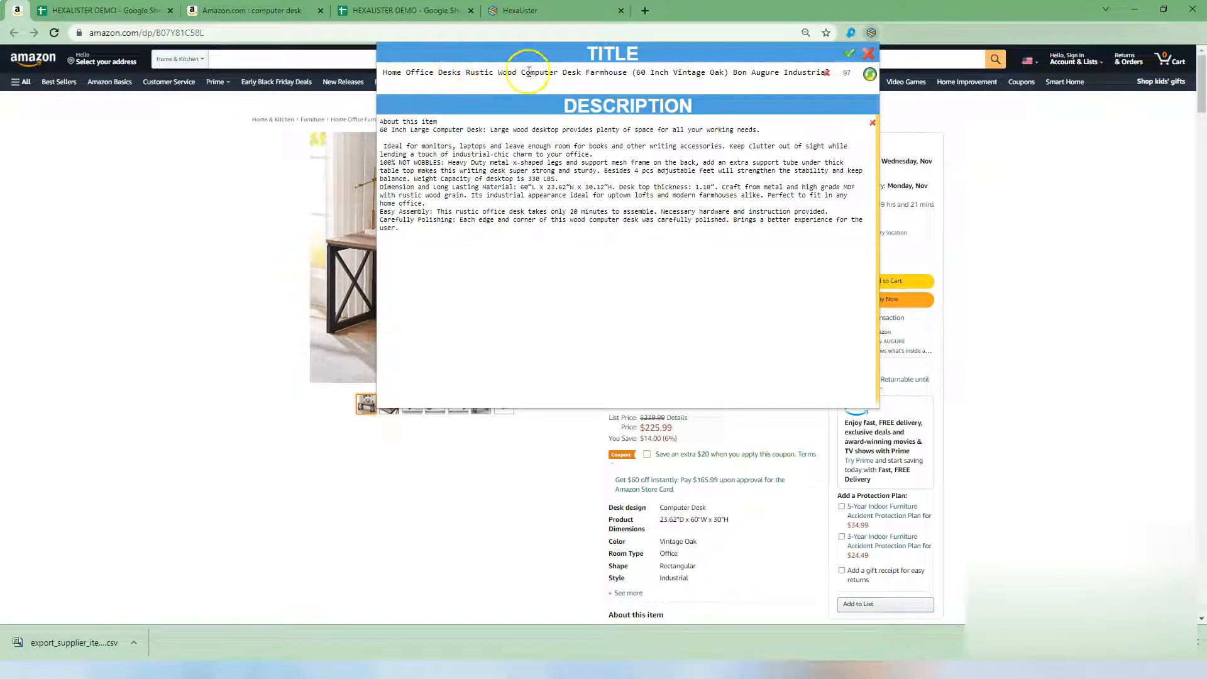
click(870, 75)
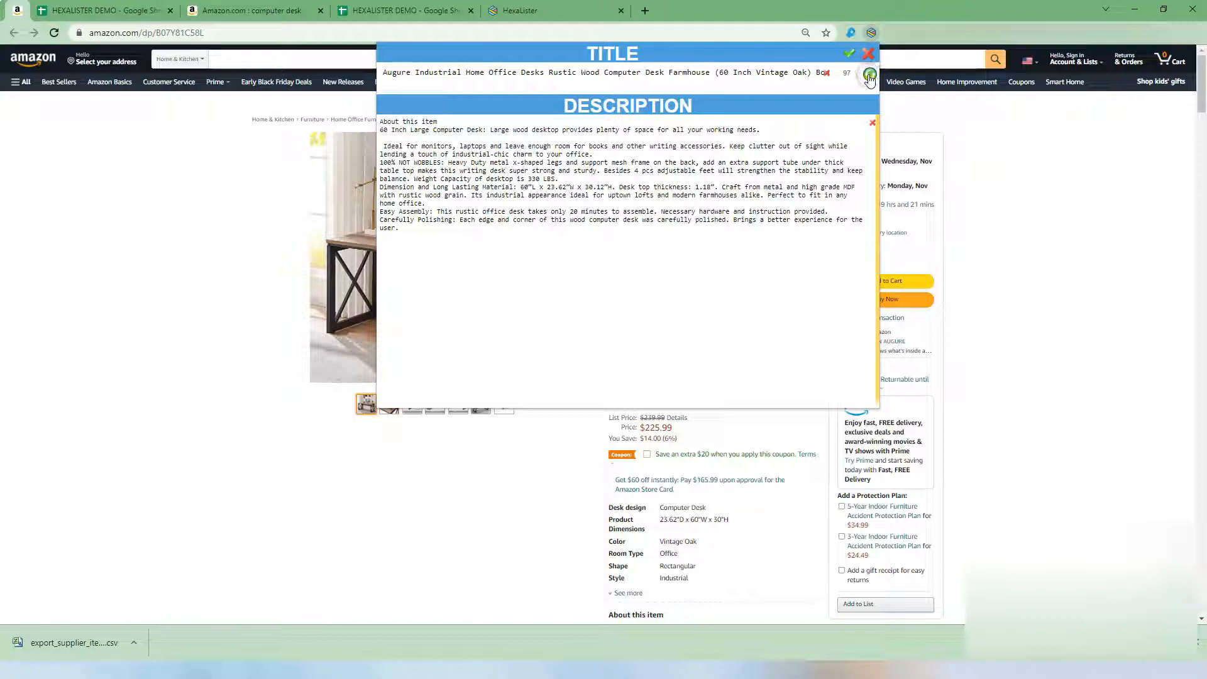
Step: Change "Desks" to "Desk" after "Home Office" in the title
click(544, 75)
click(670, 129)
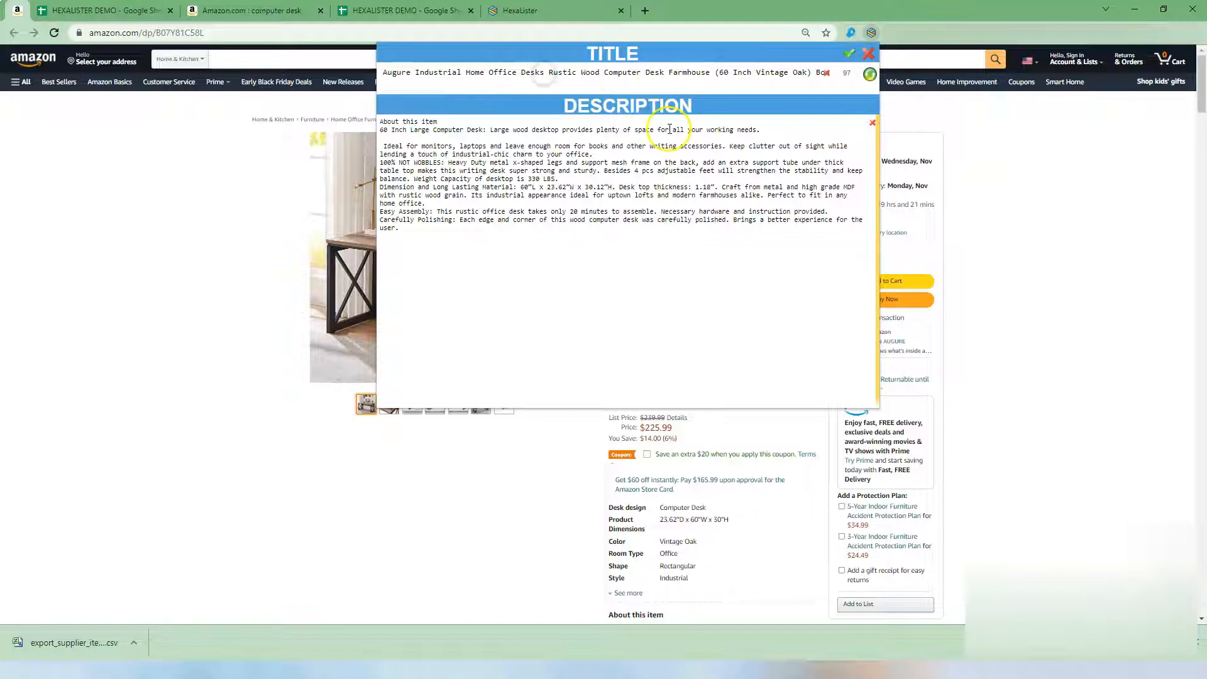
key(BackSpace)
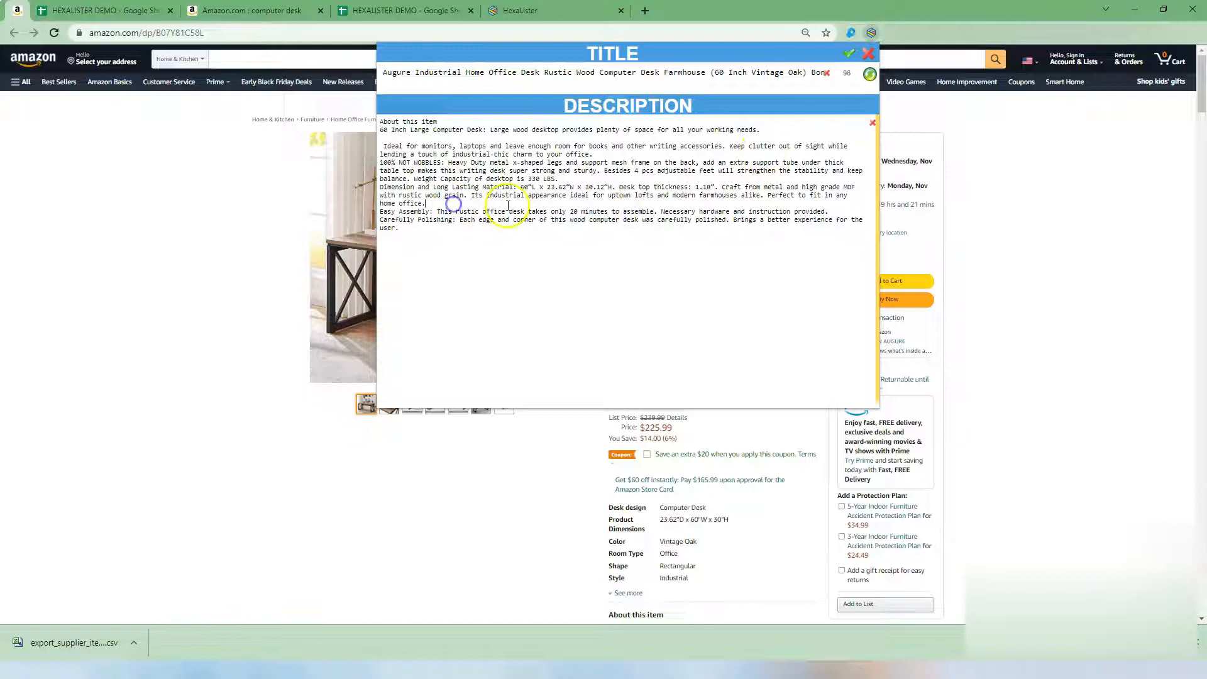
Step: Insert blank lines before the "Easy Assembly", "Dimension and Long Lasting Material" and "100% NOT WOBBLES" paragraphs of the description
key(Return)
click(584, 182)
key(Return)
click(618, 155)
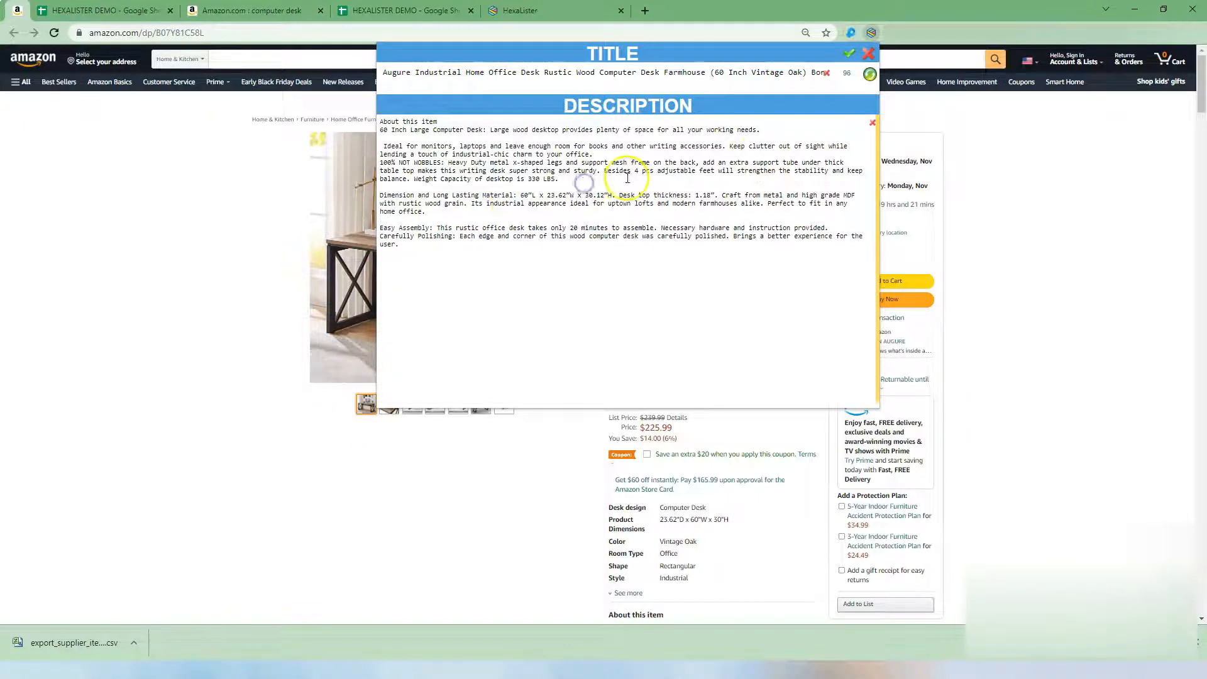
key(Return)
click(618, 298)
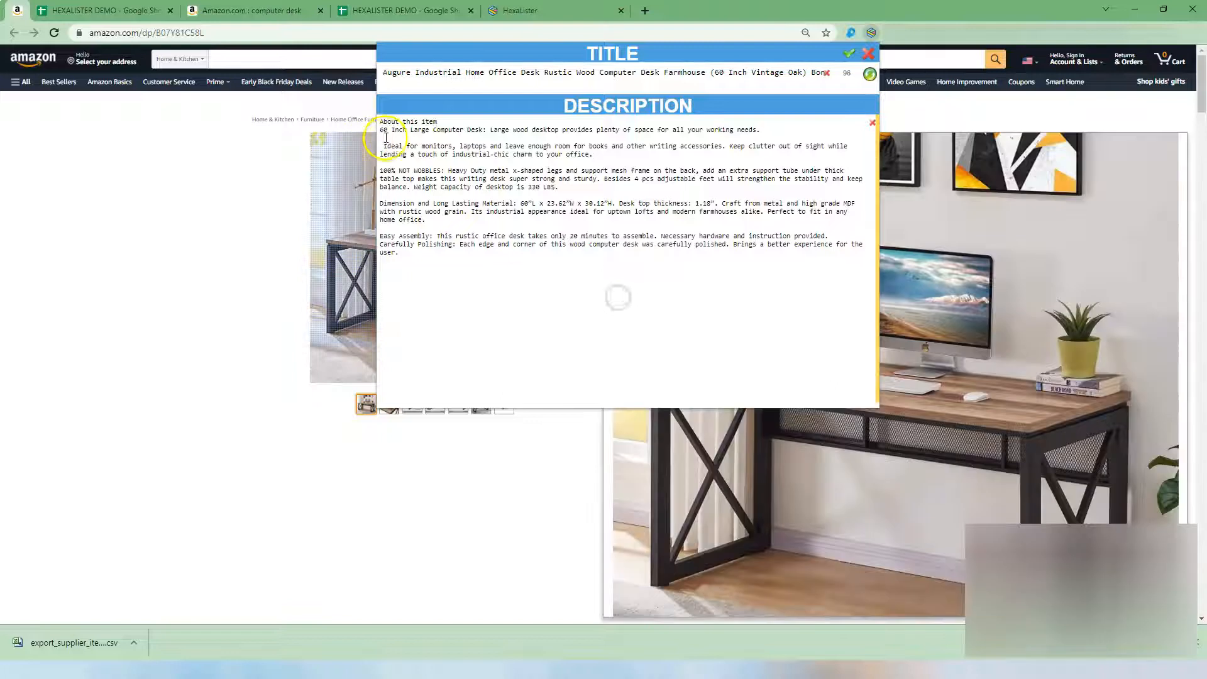
Step: Delete the "About this item" heading and the leading space before "Ideal for monitors" in the description
click(381, 138)
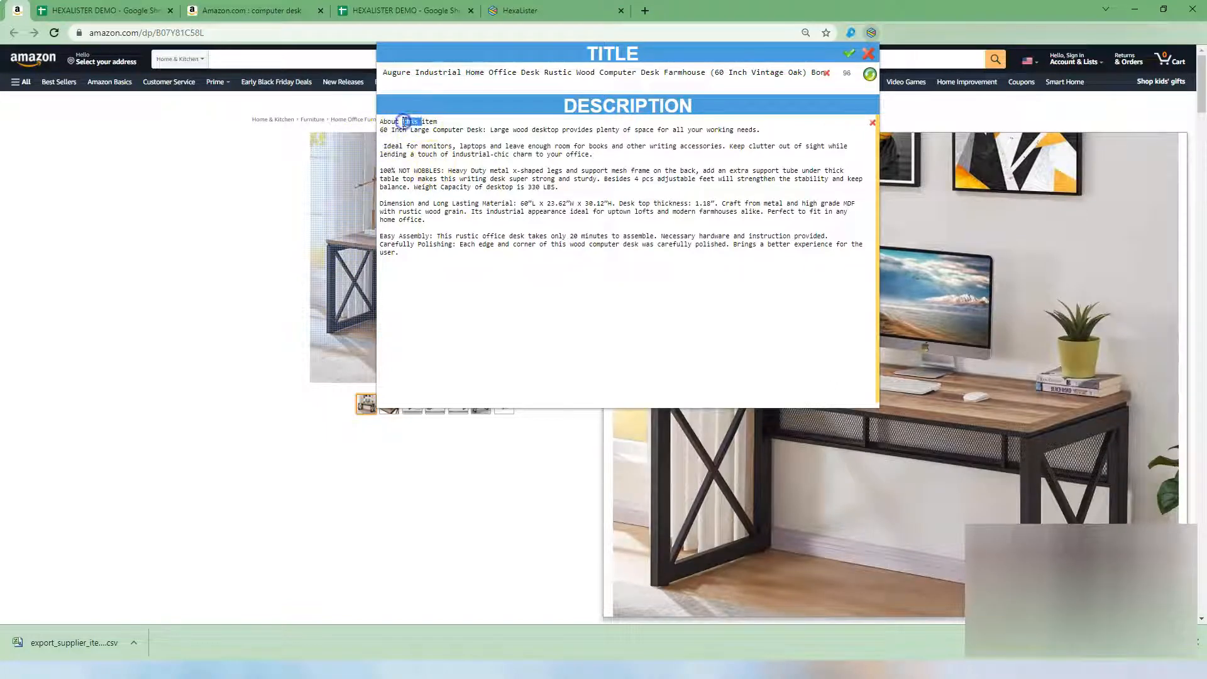
key(BackSpace)
click(389, 139)
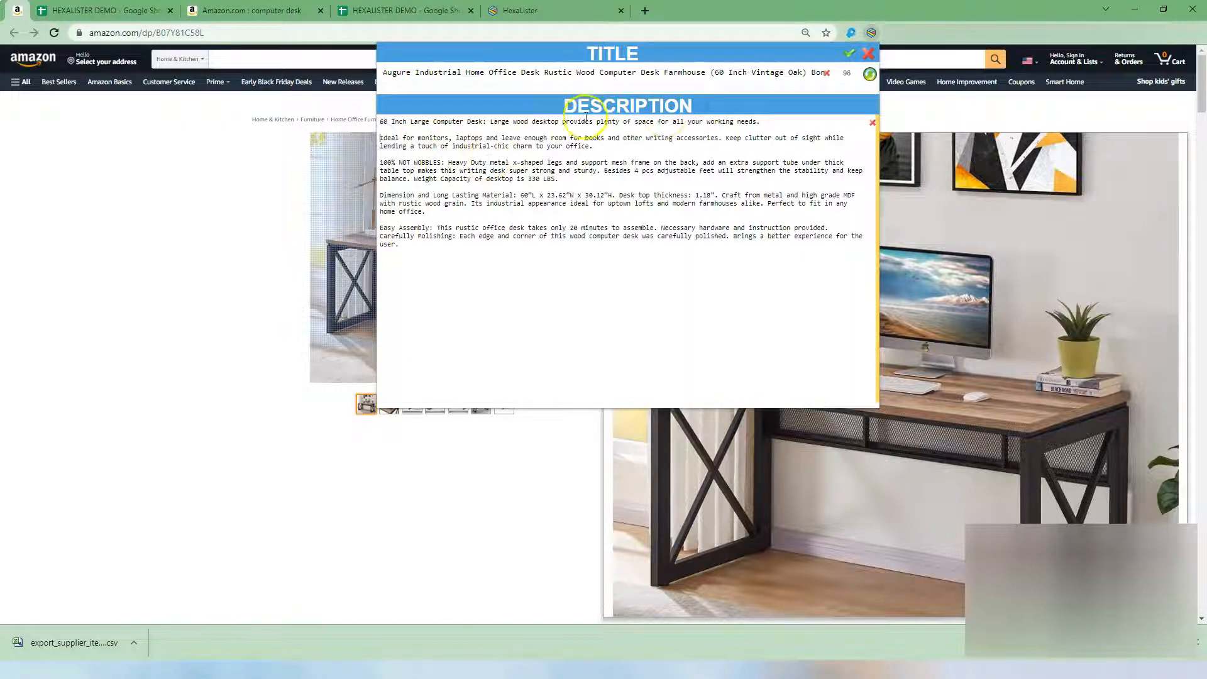
Step: Apply the edited title and description to the Augure desk item
drag(400, 245, 383, 227)
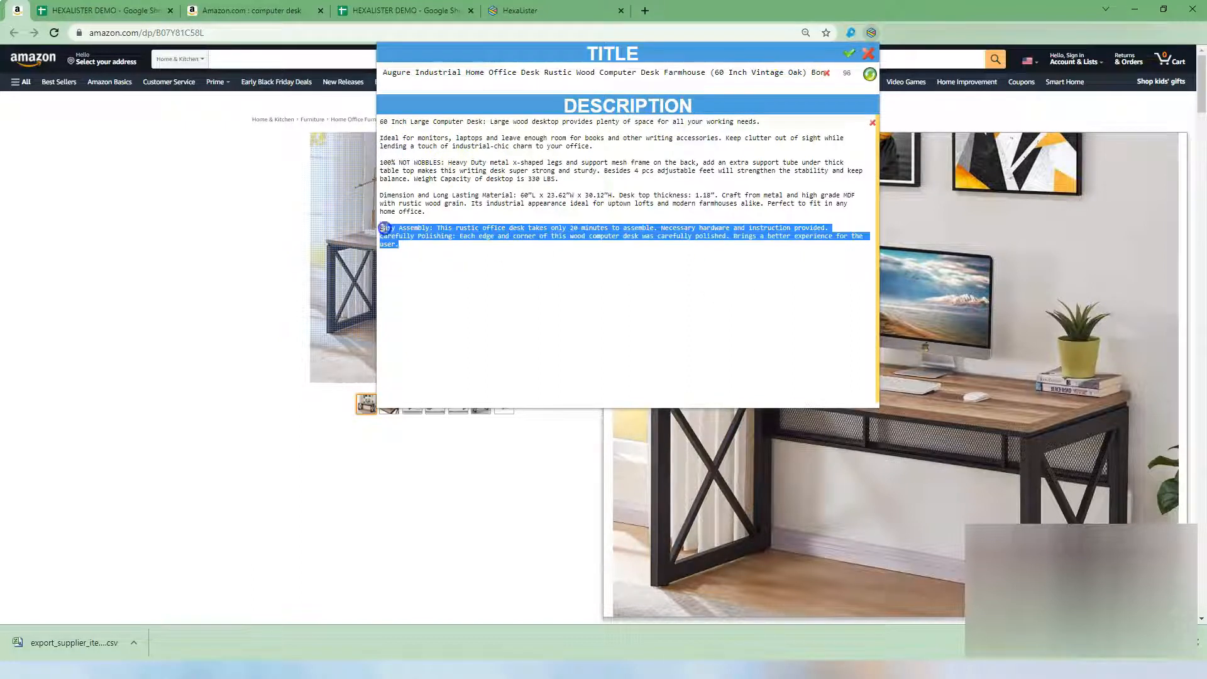
click(527, 231)
drag(400, 245, 376, 225)
click(849, 53)
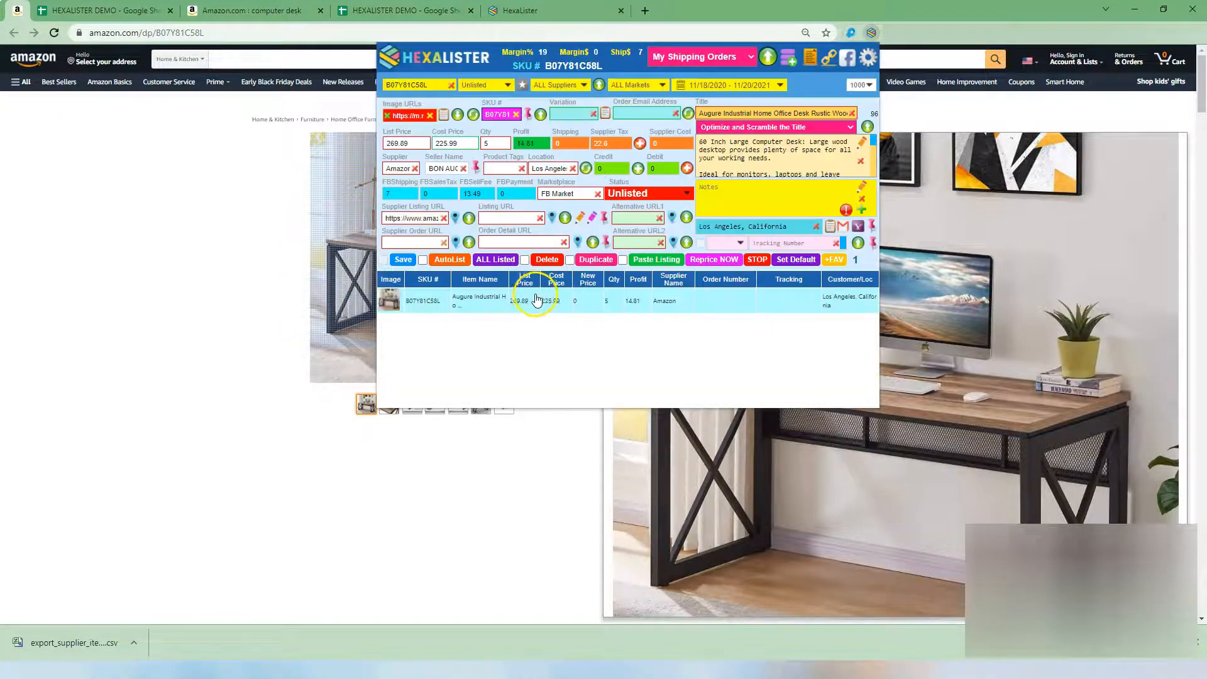
Step: Set the Augure desk item's status to Listed and save the item
click(642, 199)
click(638, 215)
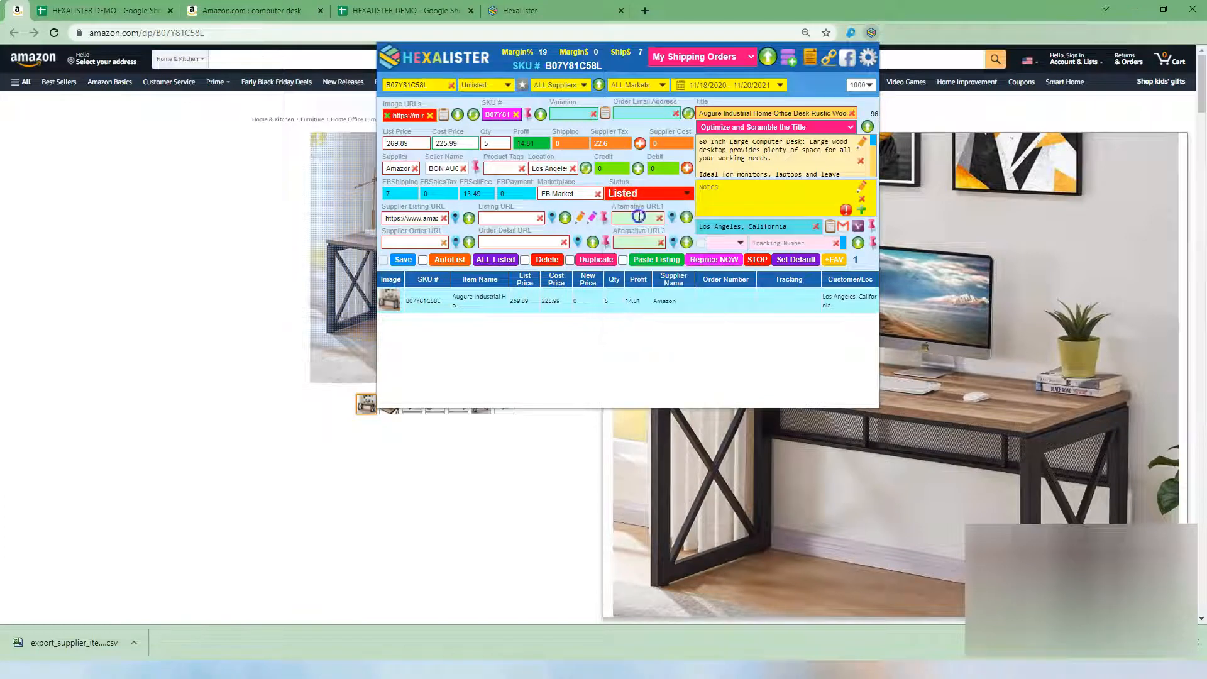
click(405, 262)
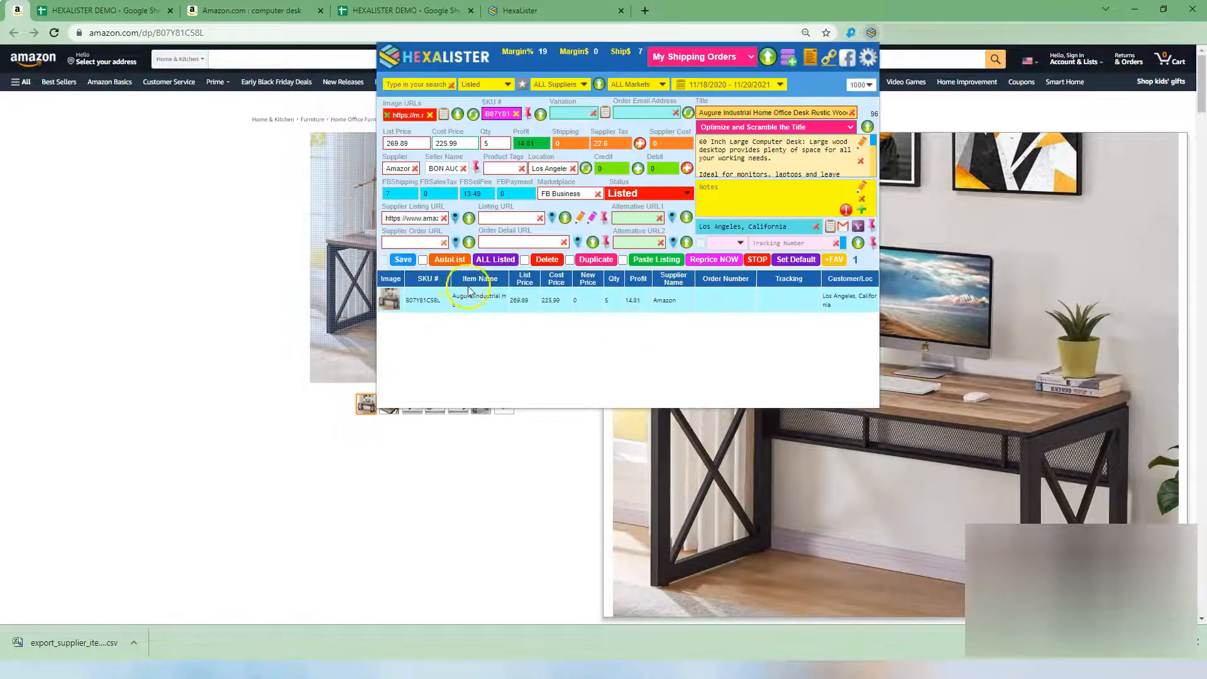
Step: Filter the items by Unlisted status and open the Office Walnut Greenforest desk item
click(496, 85)
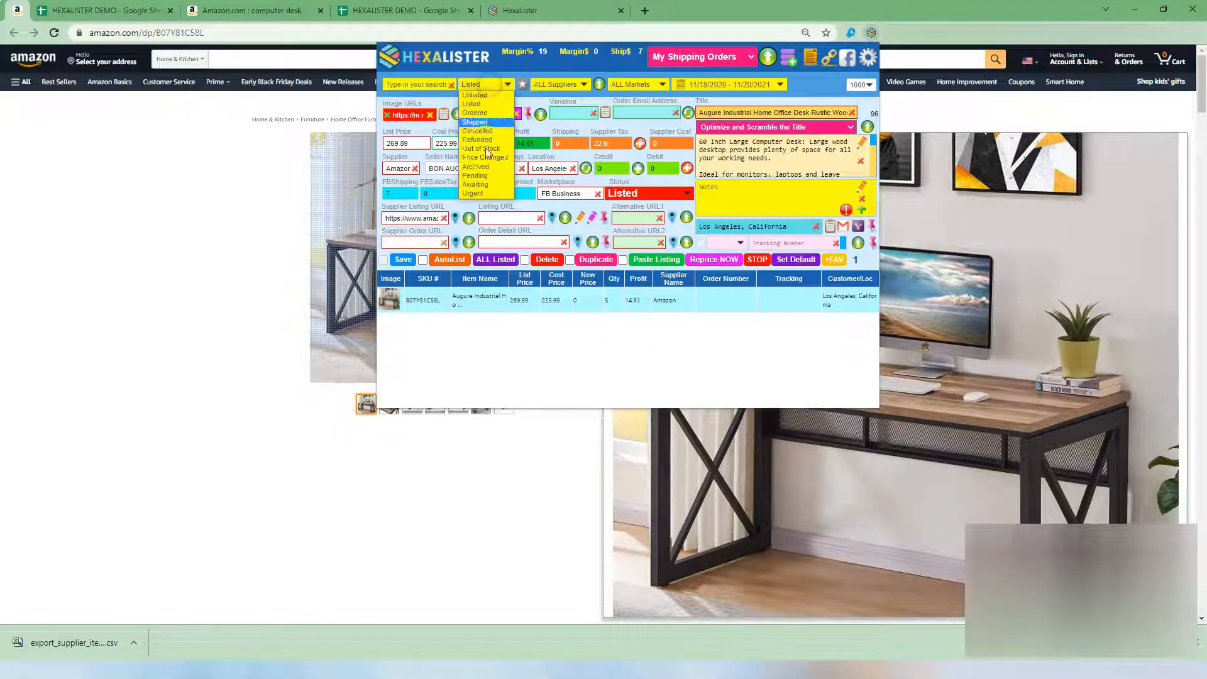
click(480, 96)
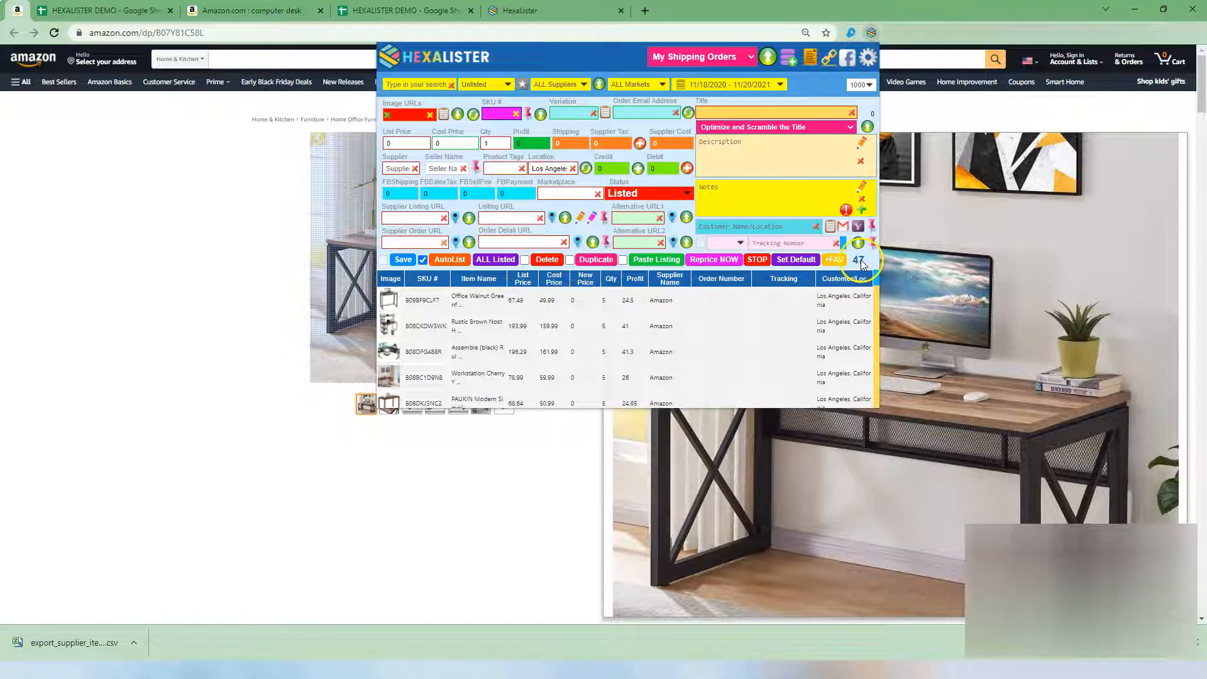
click(447, 312)
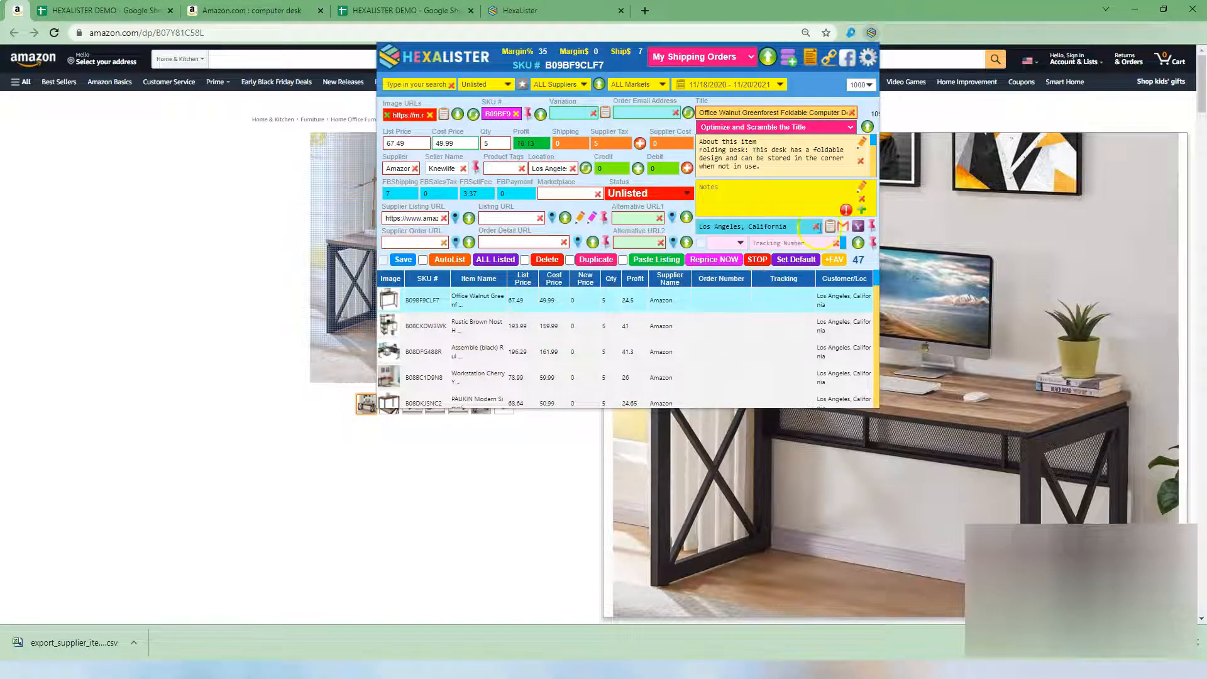
Step: Open the HEXALISTER DEMO spreadsheet from the default settings
click(868, 57)
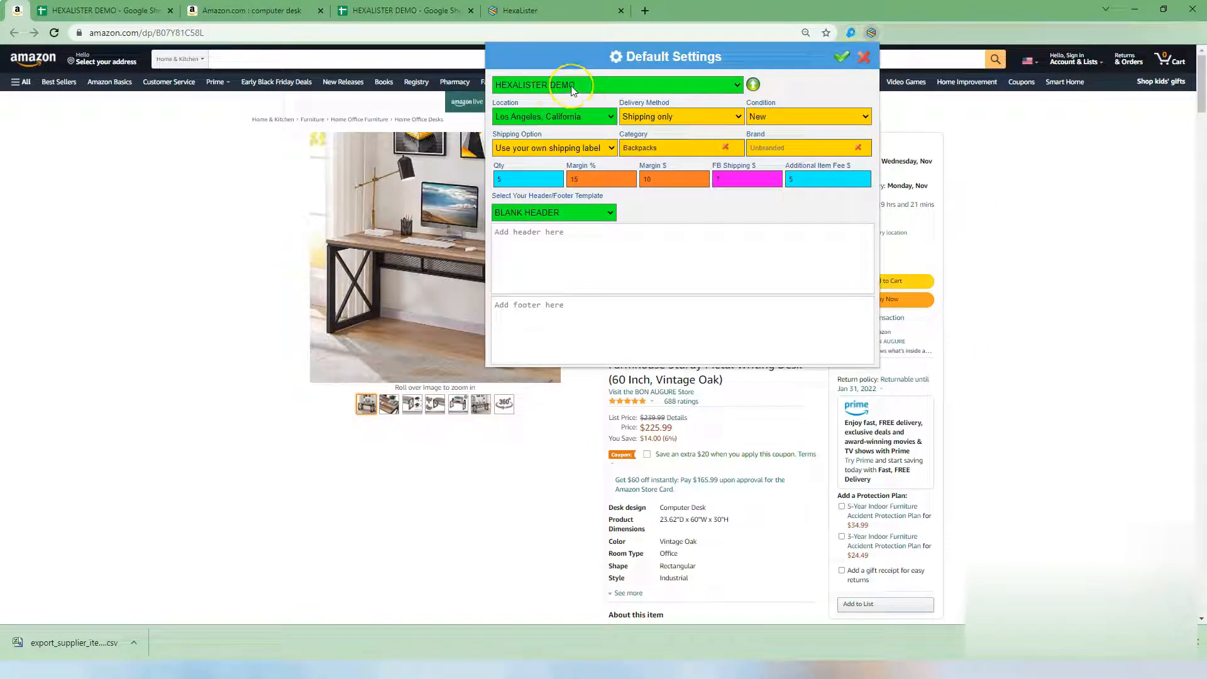
click(579, 90)
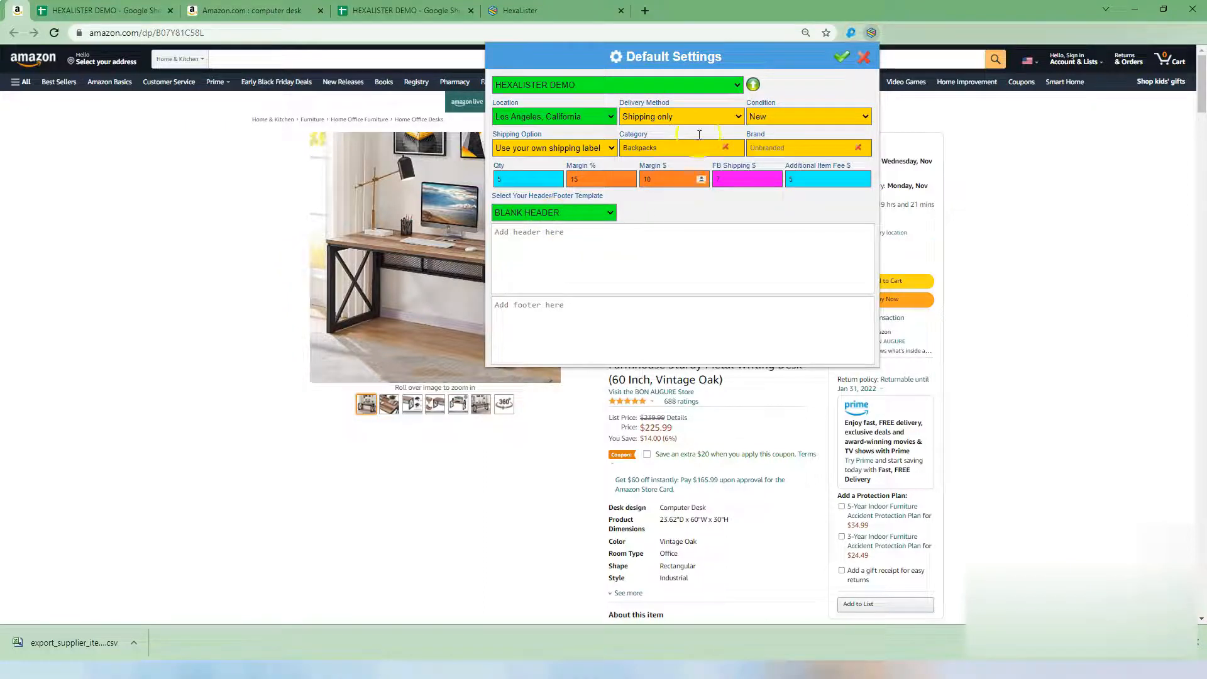
click(754, 84)
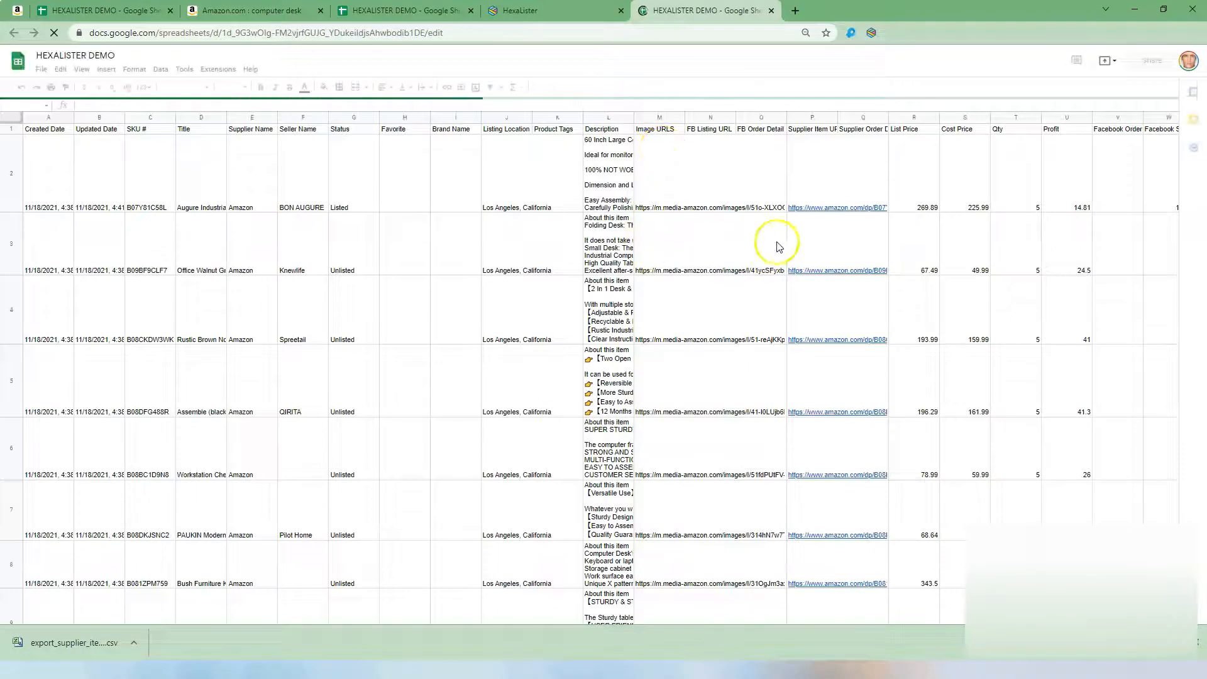
Step: Widen the Description and Title columns so that more of their text can be read
drag(637, 118, 700, 115)
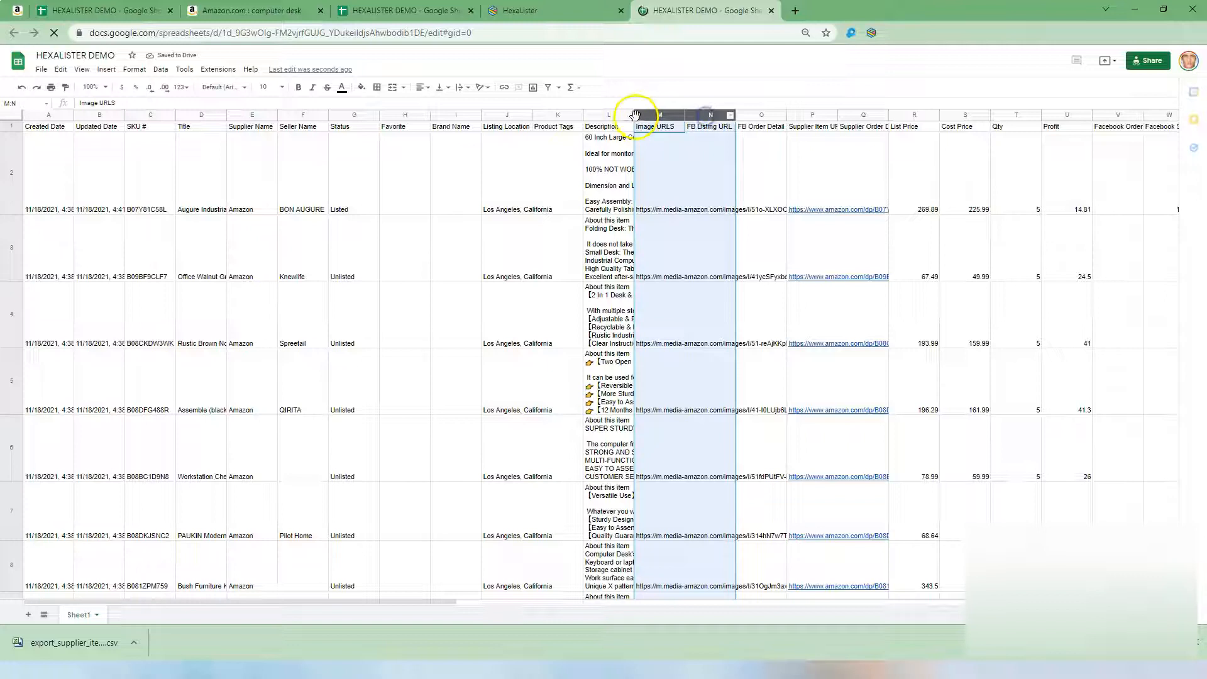
click(611, 115)
drag(632, 113, 1047, 114)
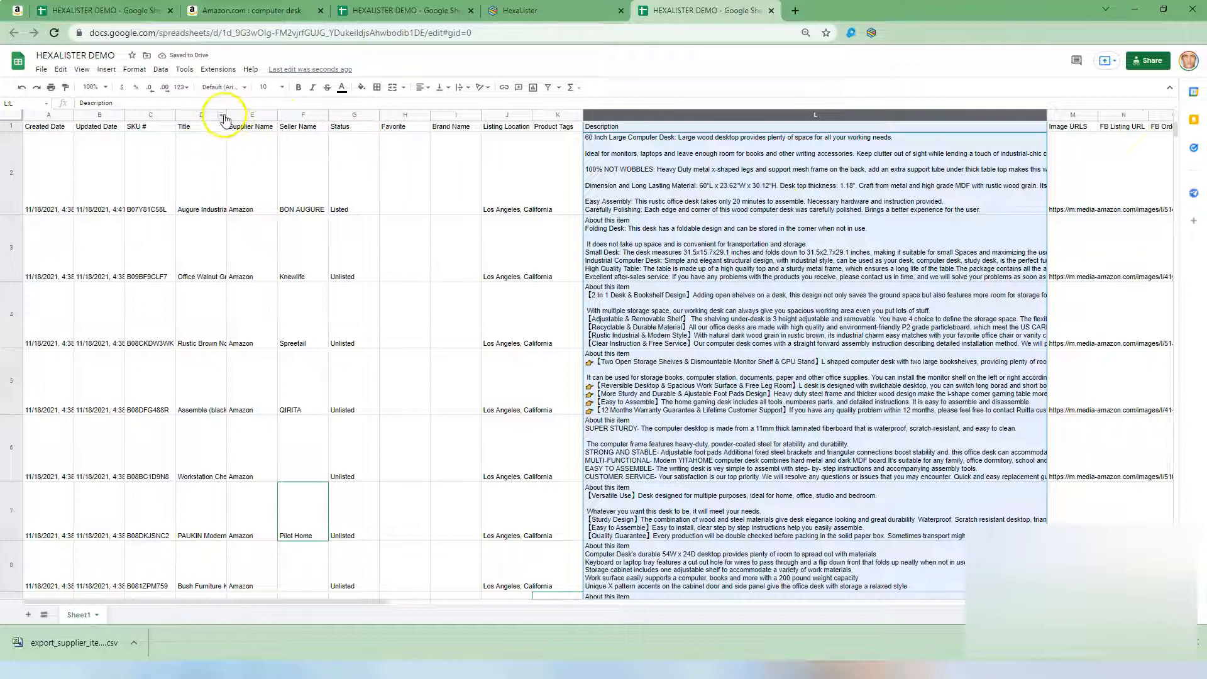
drag(226, 115, 438, 115)
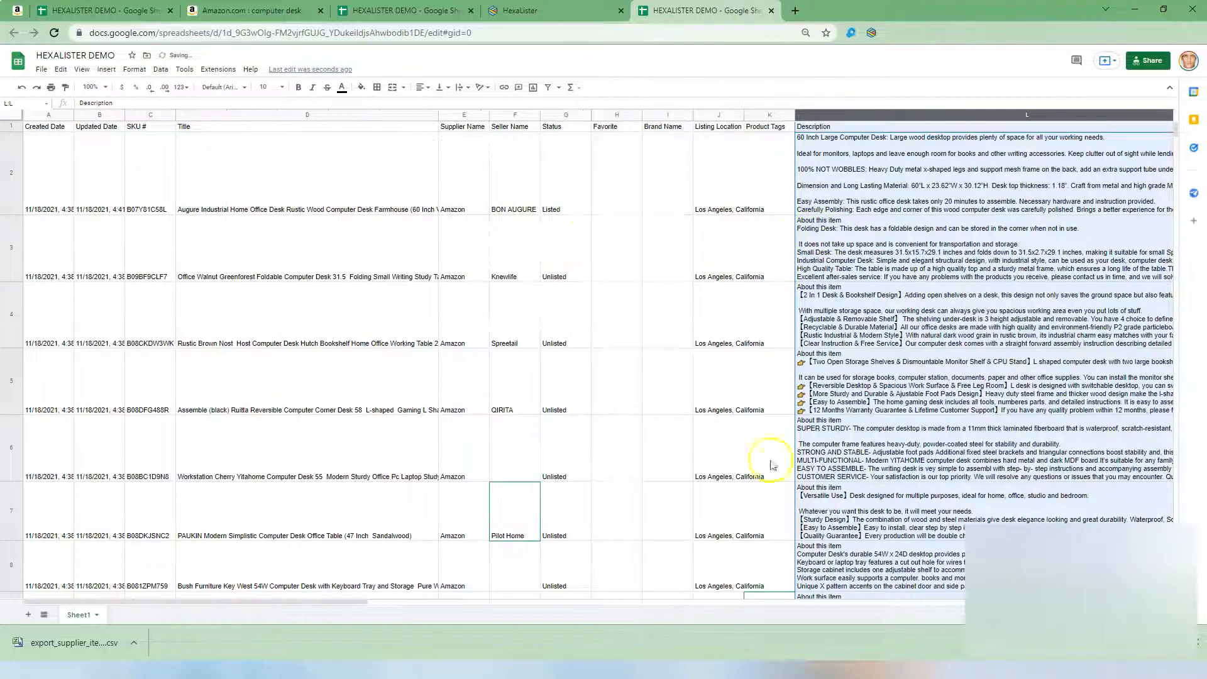
drag(352, 602, 494, 595)
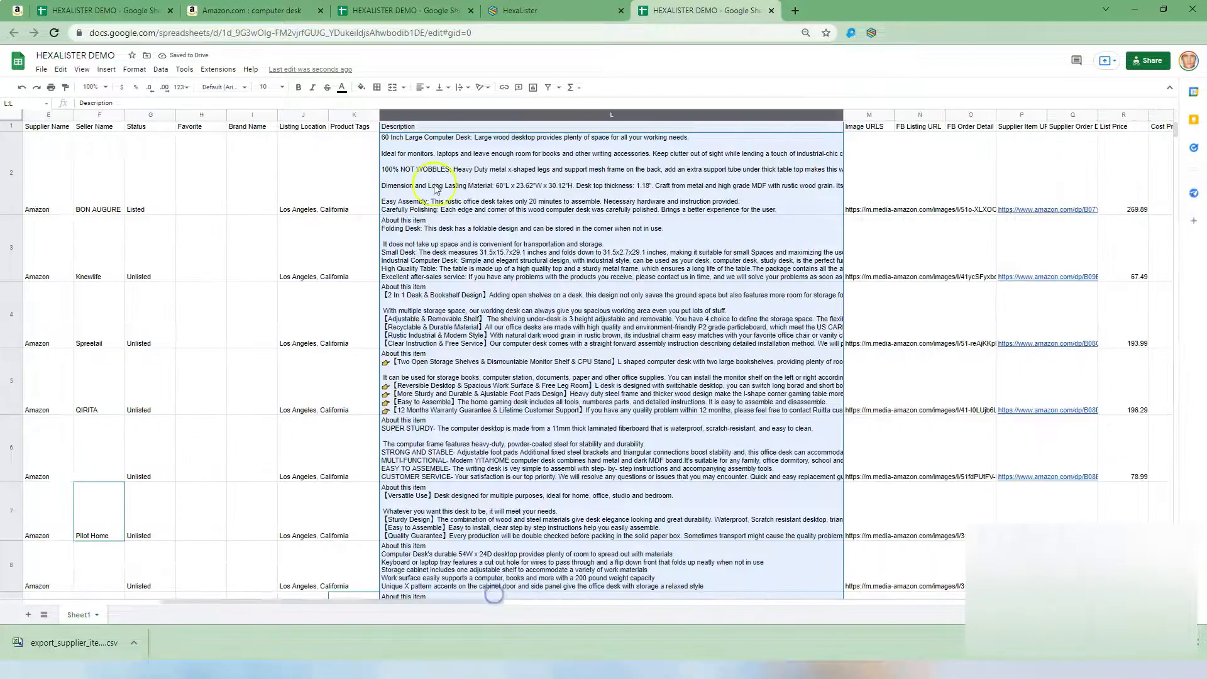
Step: Freeze the header row of the sheet
drag(239, 241, 22, 246)
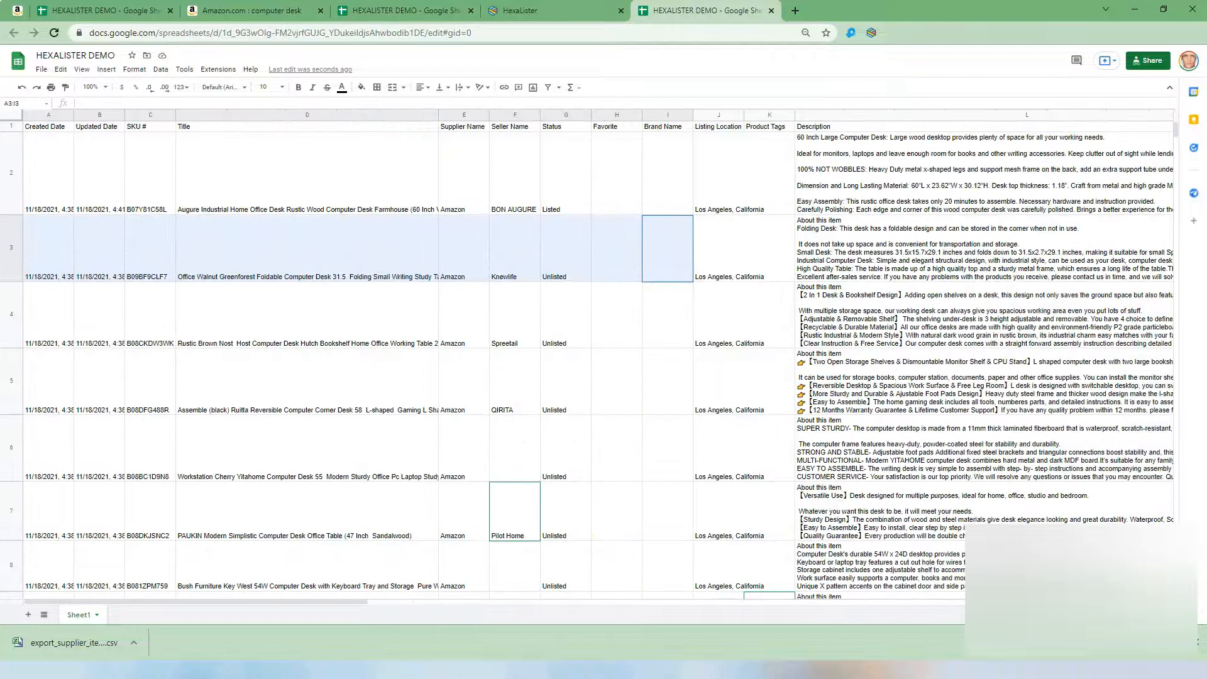
click(12, 127)
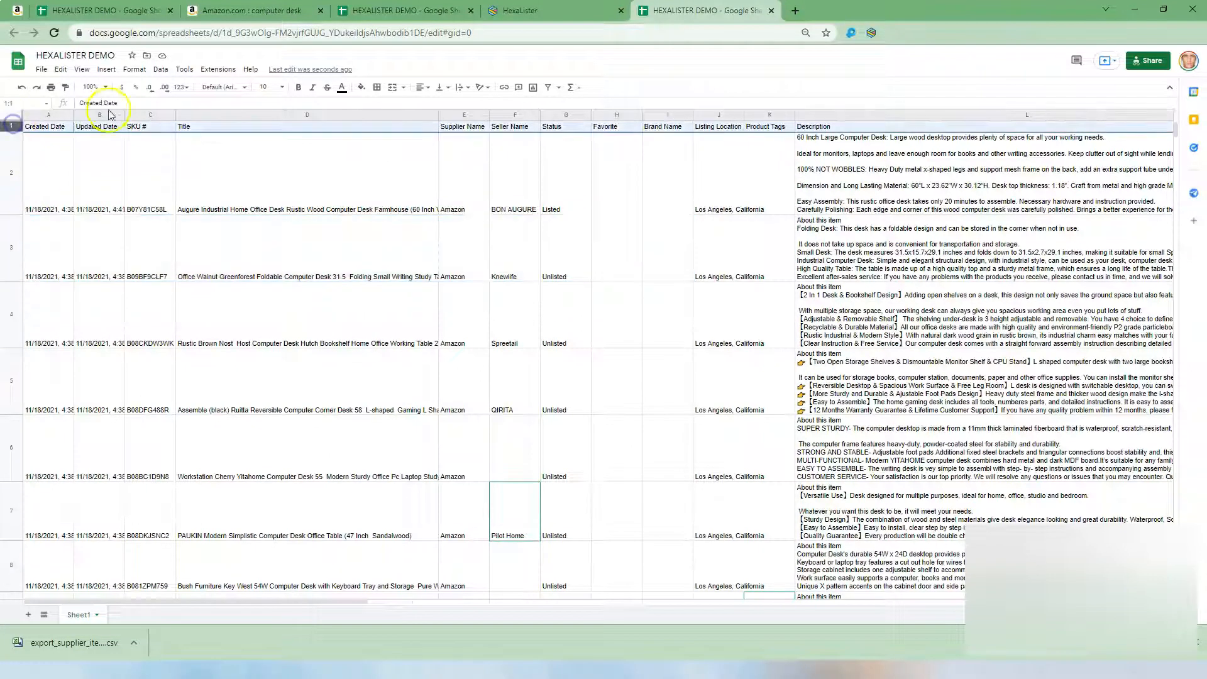
click(79, 68)
mouse_move(102, 103)
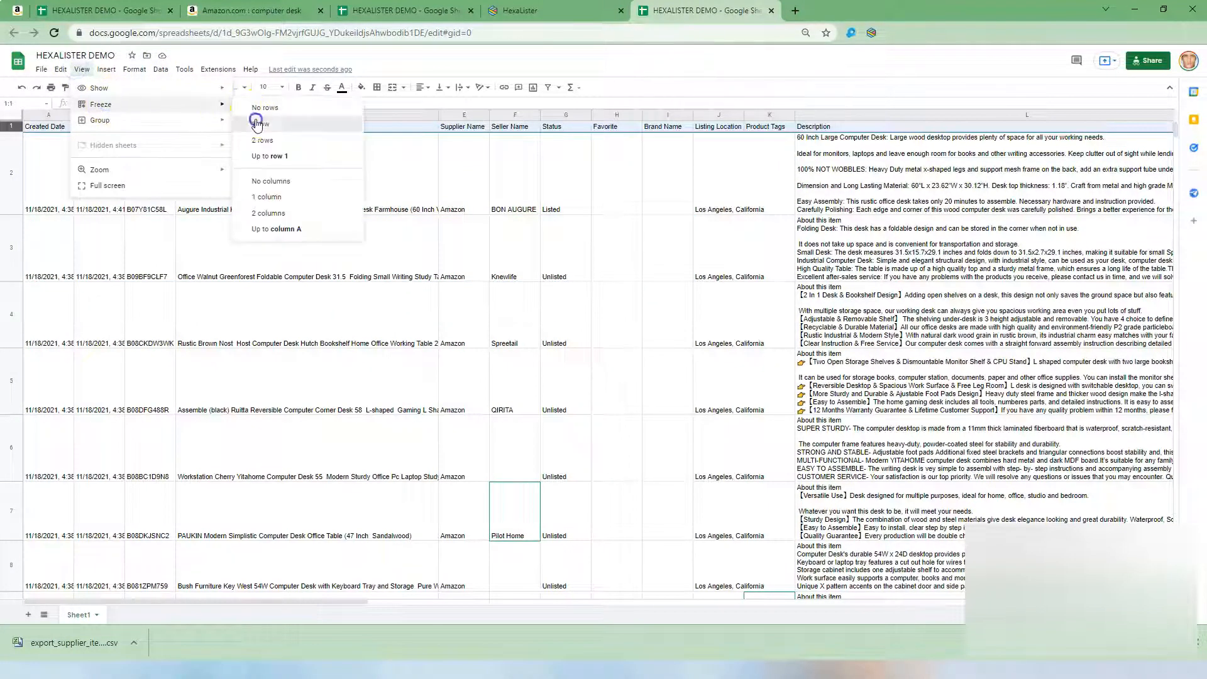
click(245, 112)
Step: Fill the whole Description column with a light yellow background
drag(794, 393, 1076, 396)
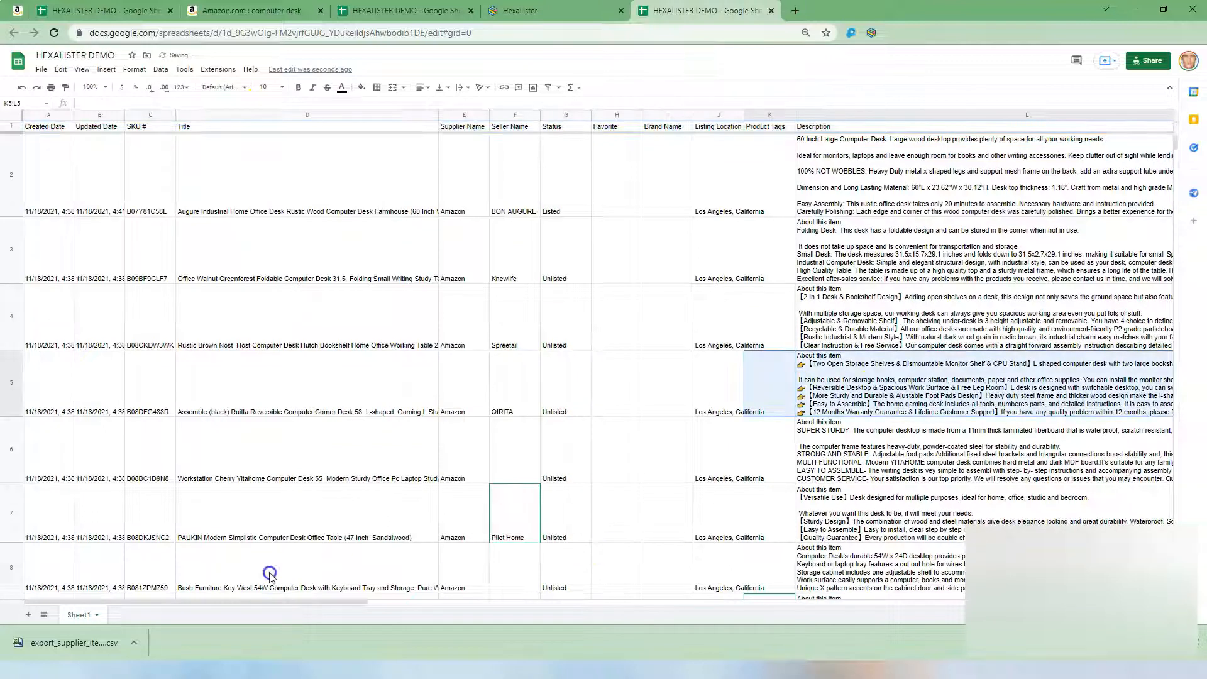
drag(289, 602, 453, 609)
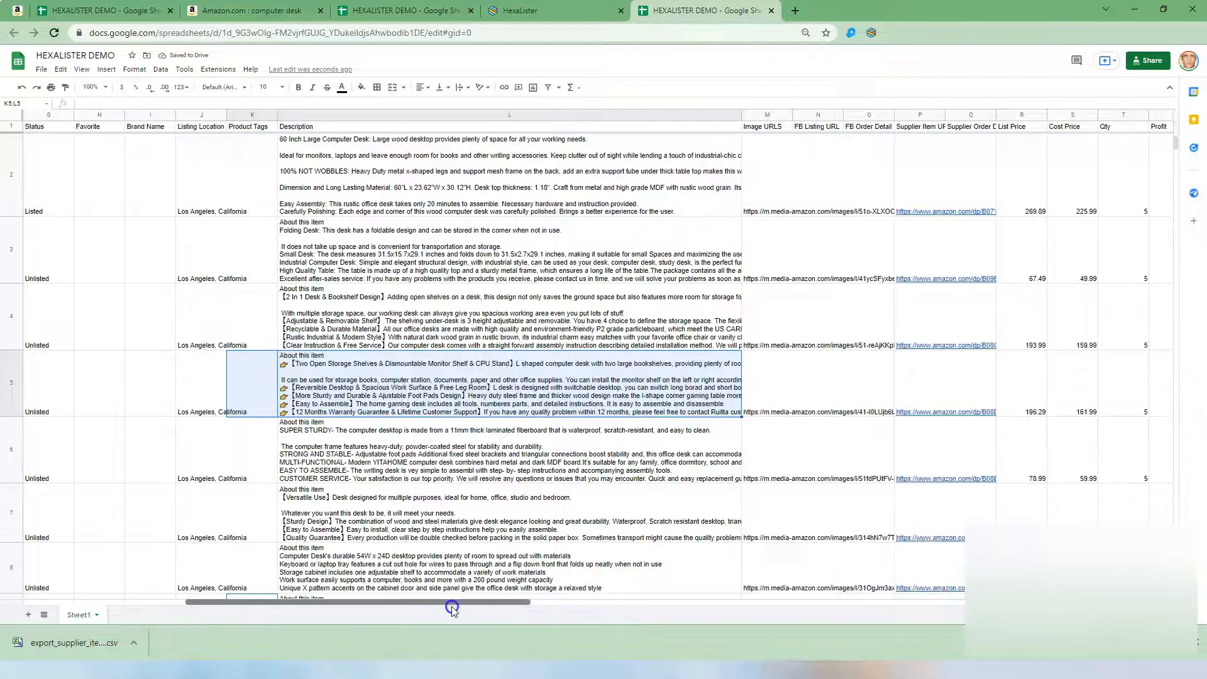
click(514, 119)
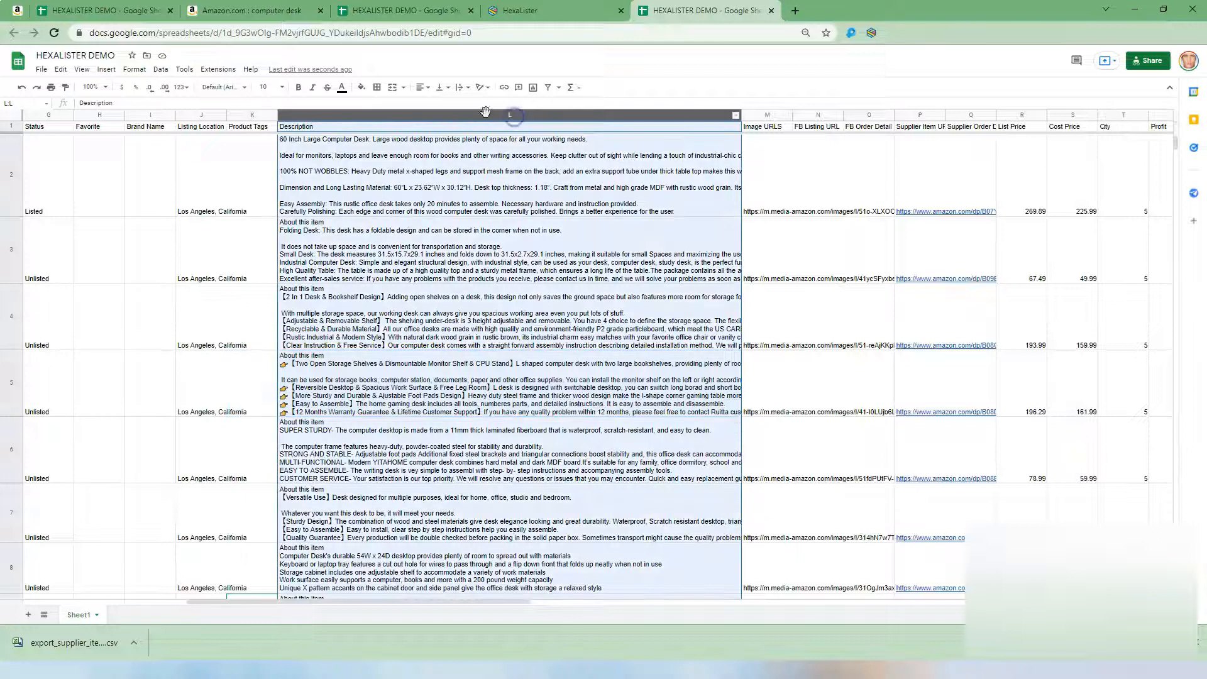
click(362, 87)
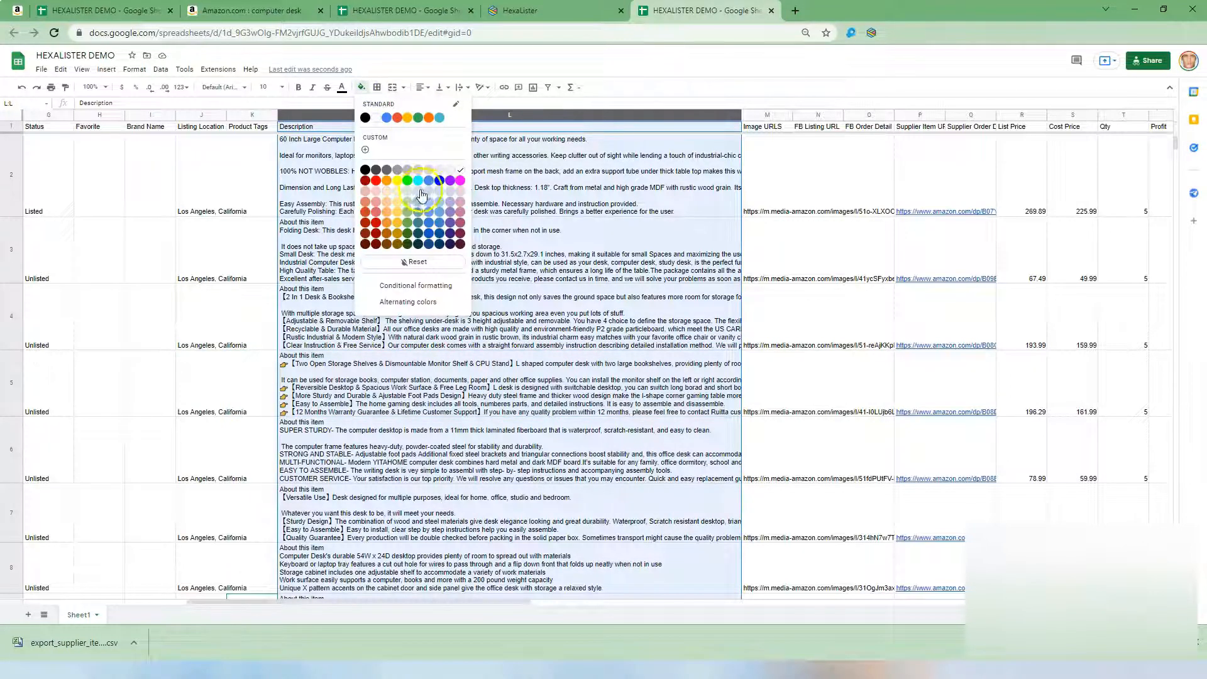
click(399, 191)
click(779, 232)
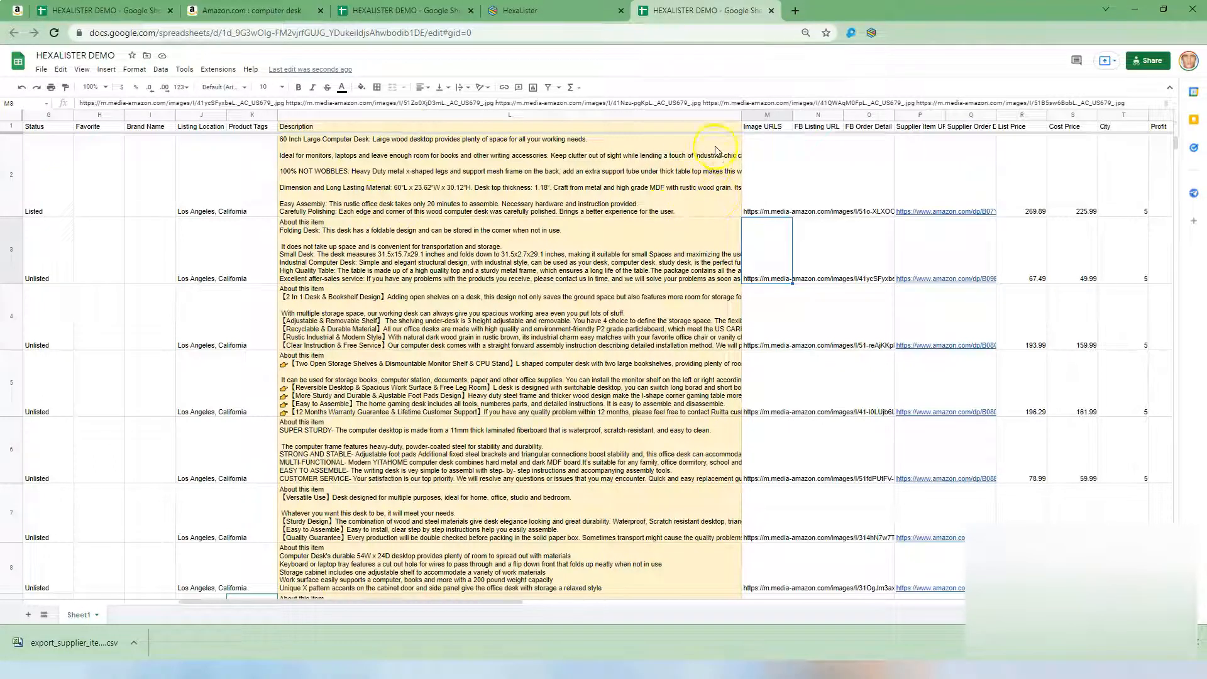
Step: Wrap the text in the Description column
click(659, 115)
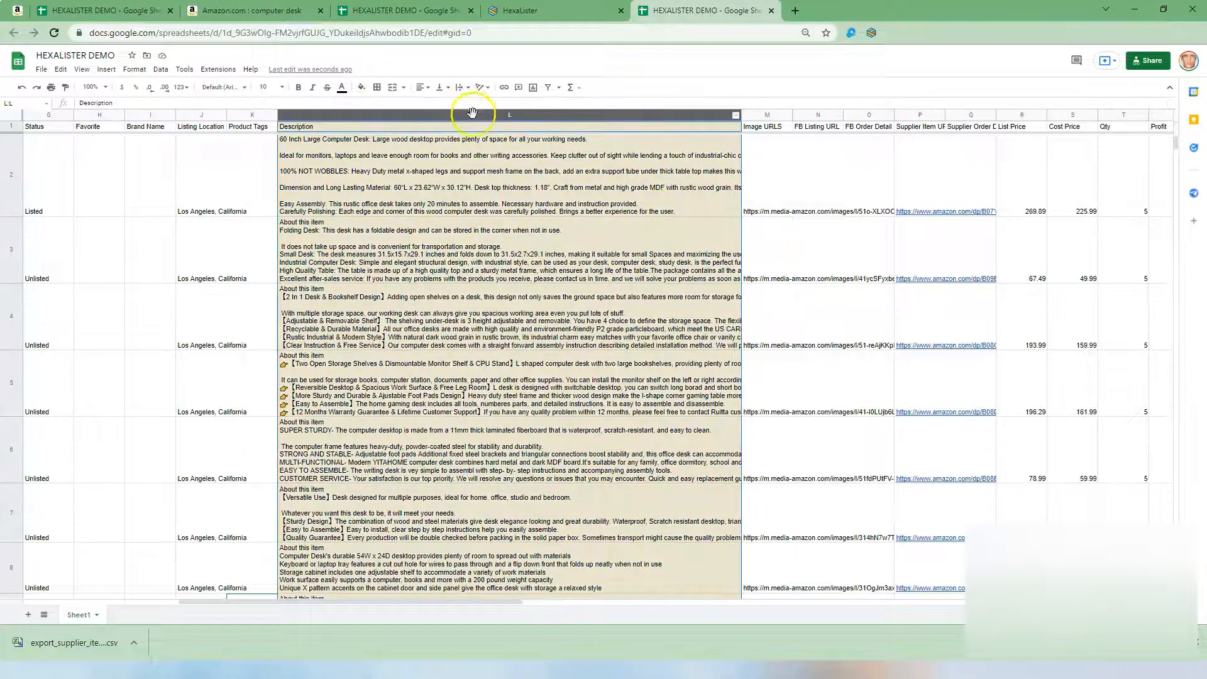
click(472, 91)
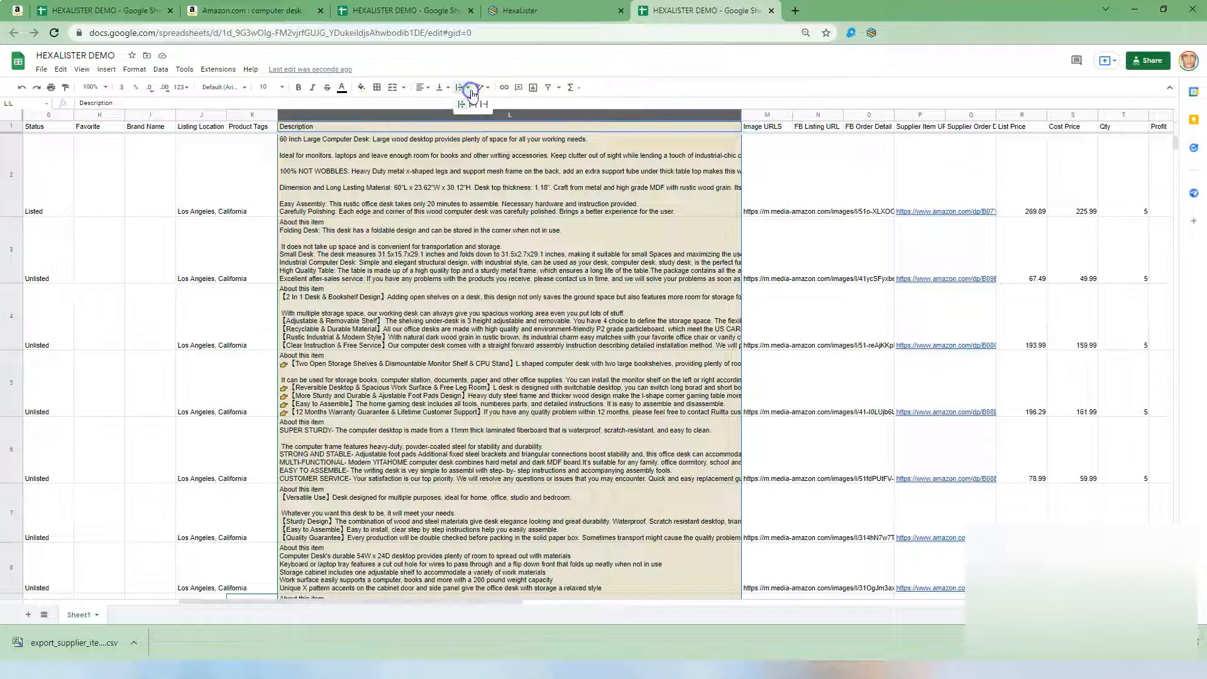
click(476, 105)
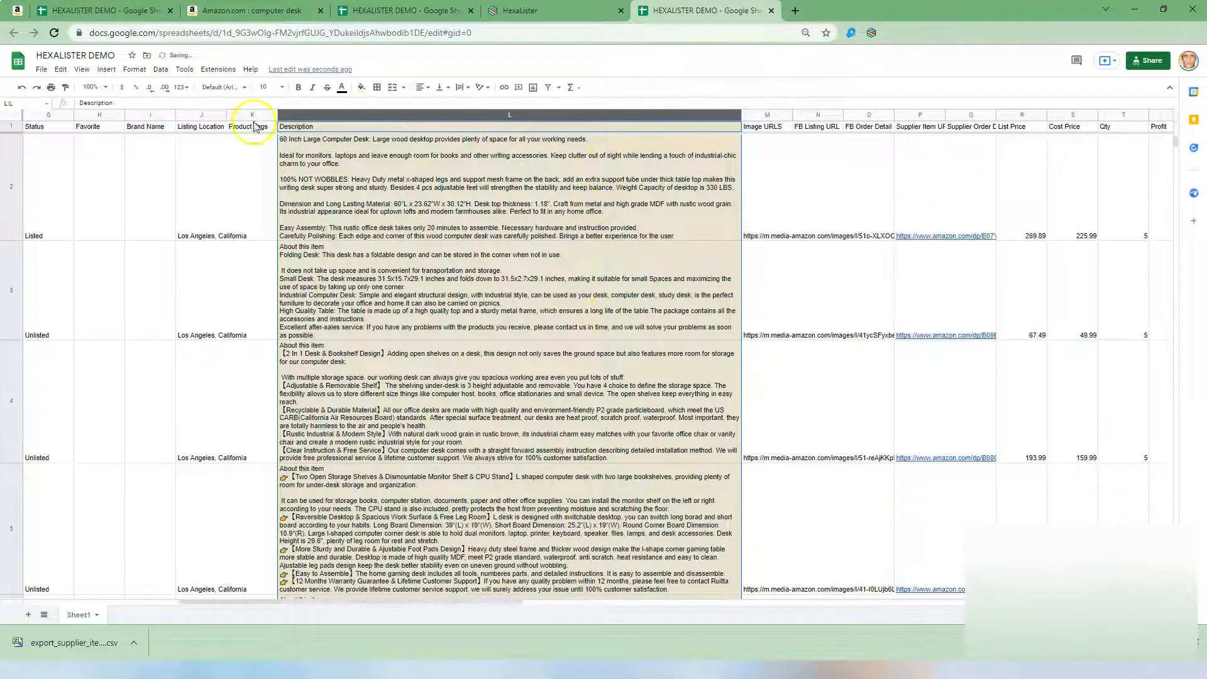
Step: Copy the heading "About this item" from the description in row 4
click(535, 357)
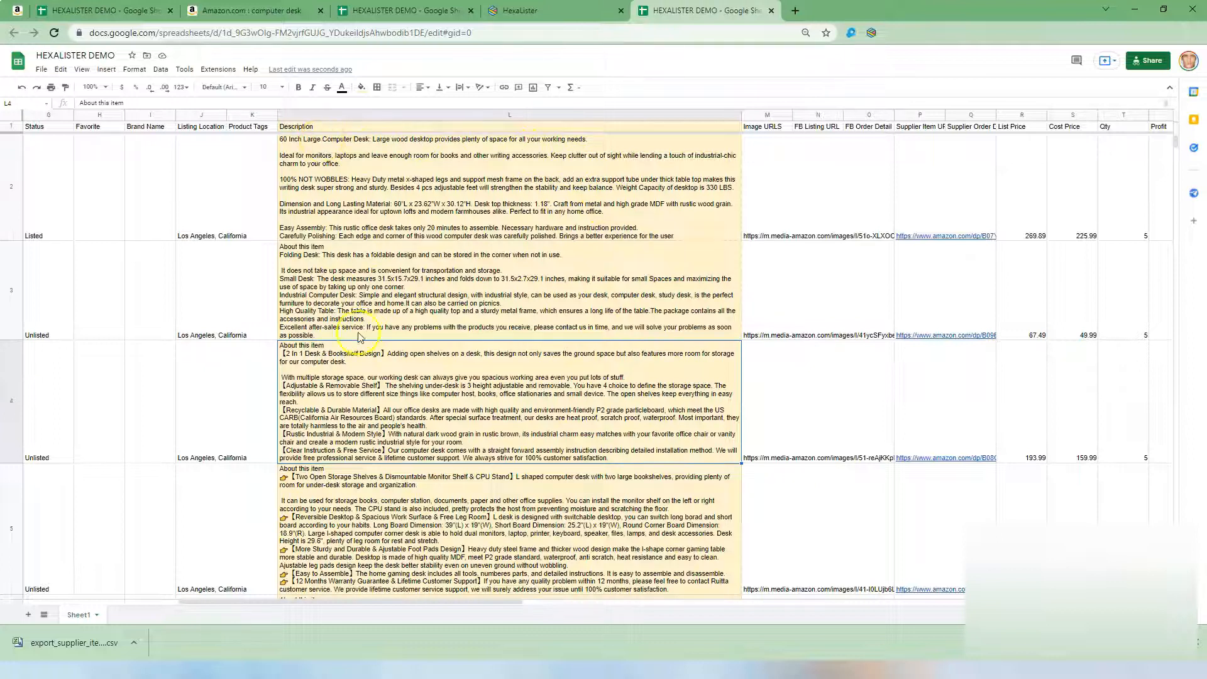
triple_click(305, 345)
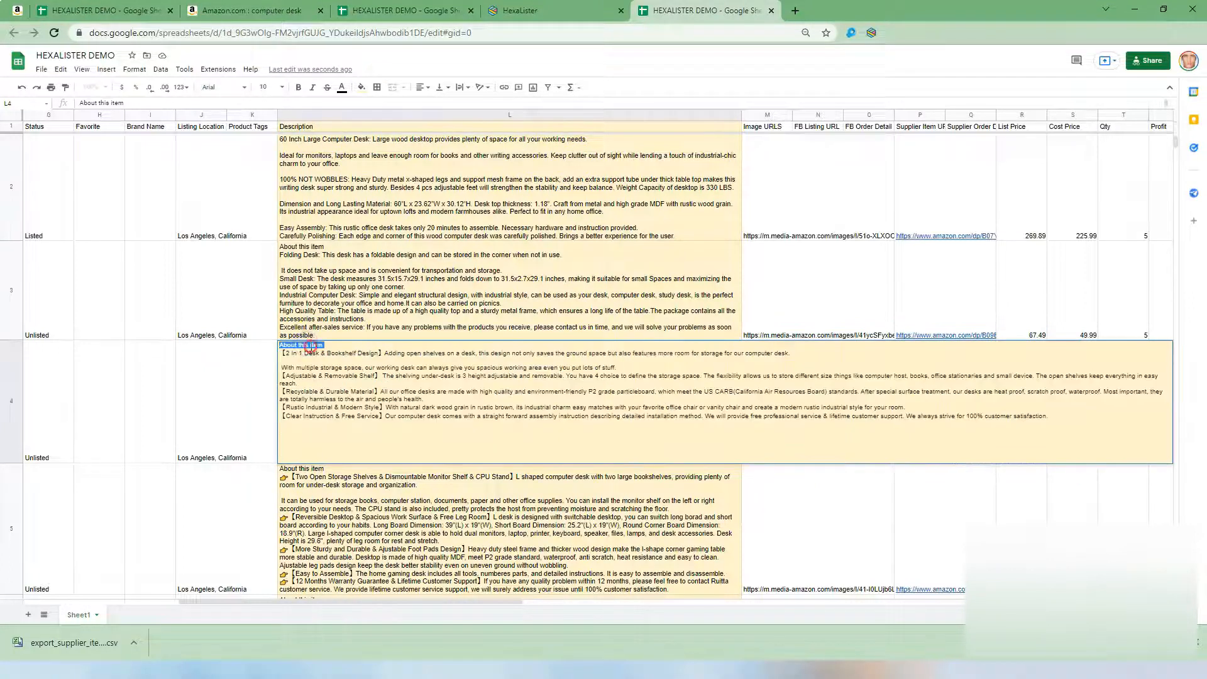
right_click(311, 347)
click(339, 409)
click(440, 295)
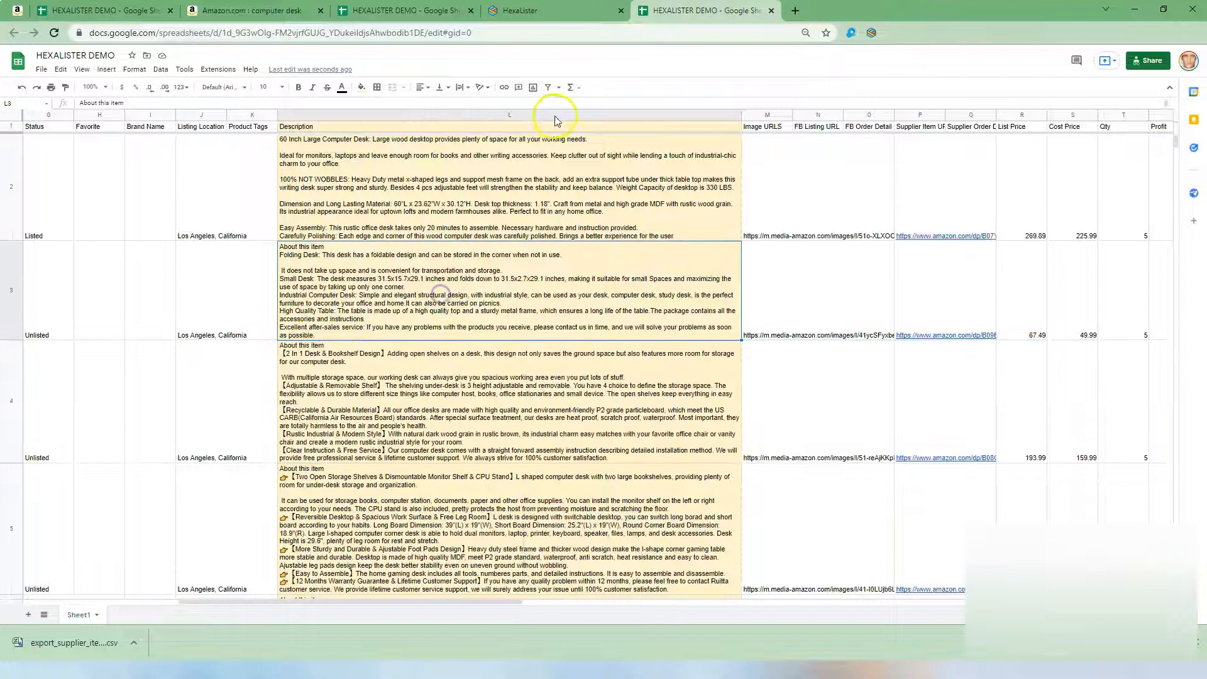
Step: Replace every "About this item" in the Description column with nothing, using Find and replace
click(550, 114)
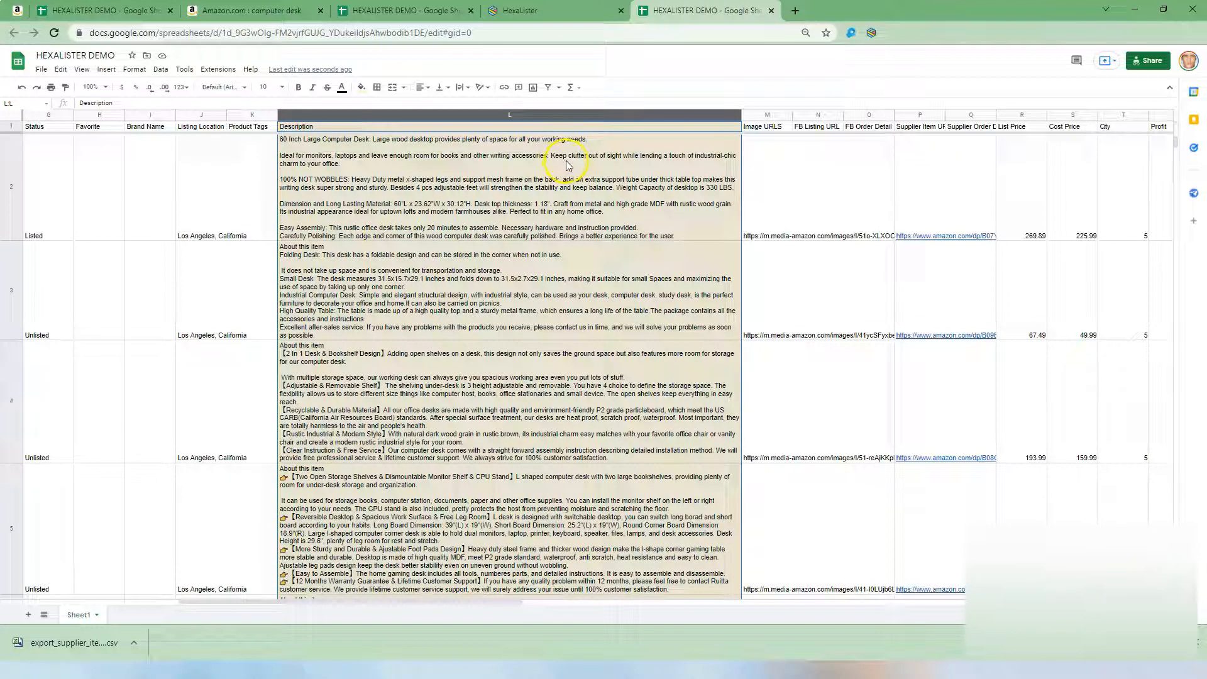
key(ctrl+h)
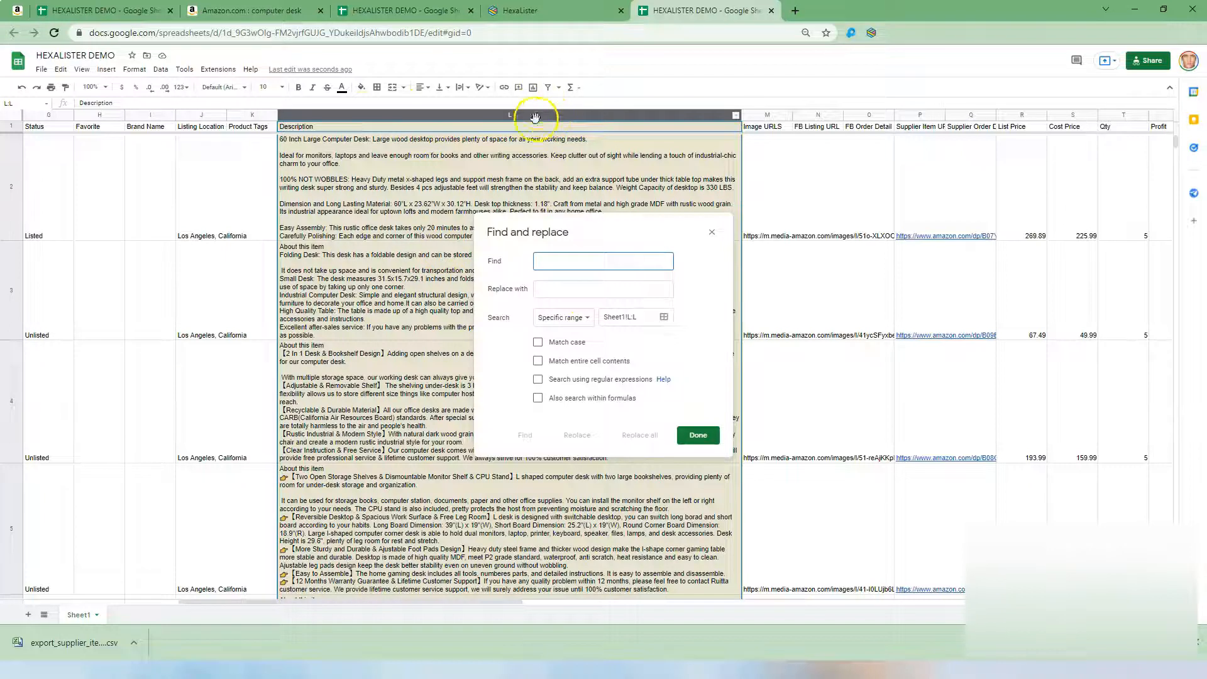
key(ctrl+v)
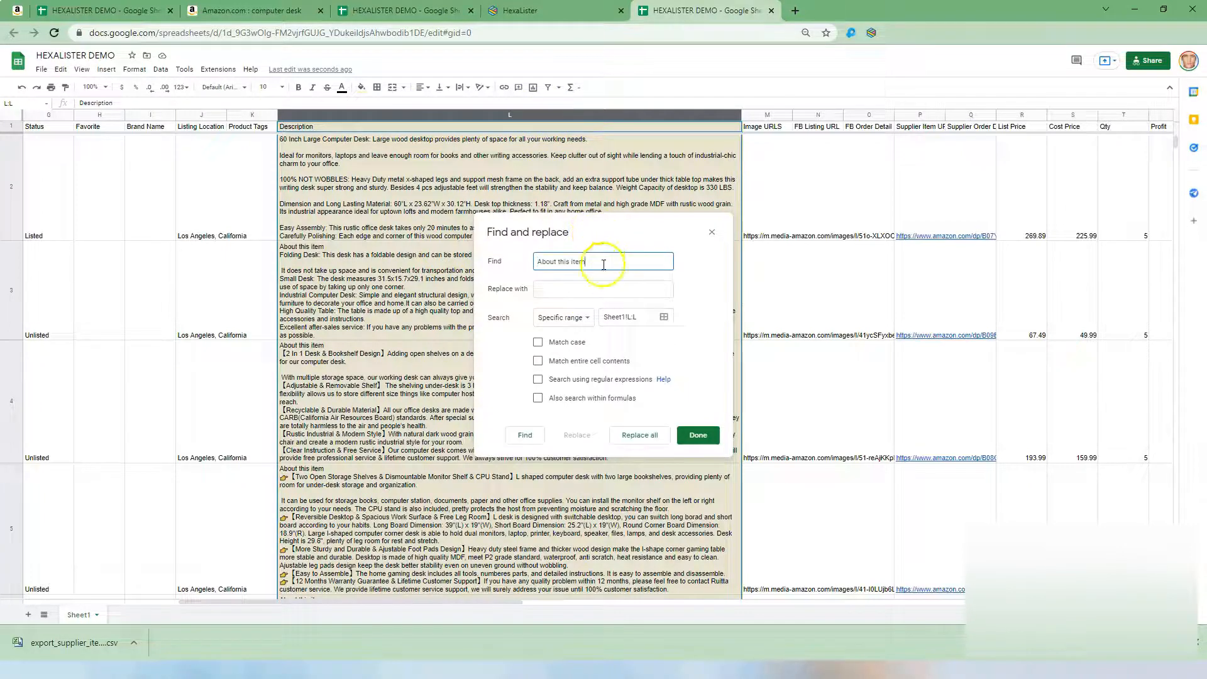
click(542, 289)
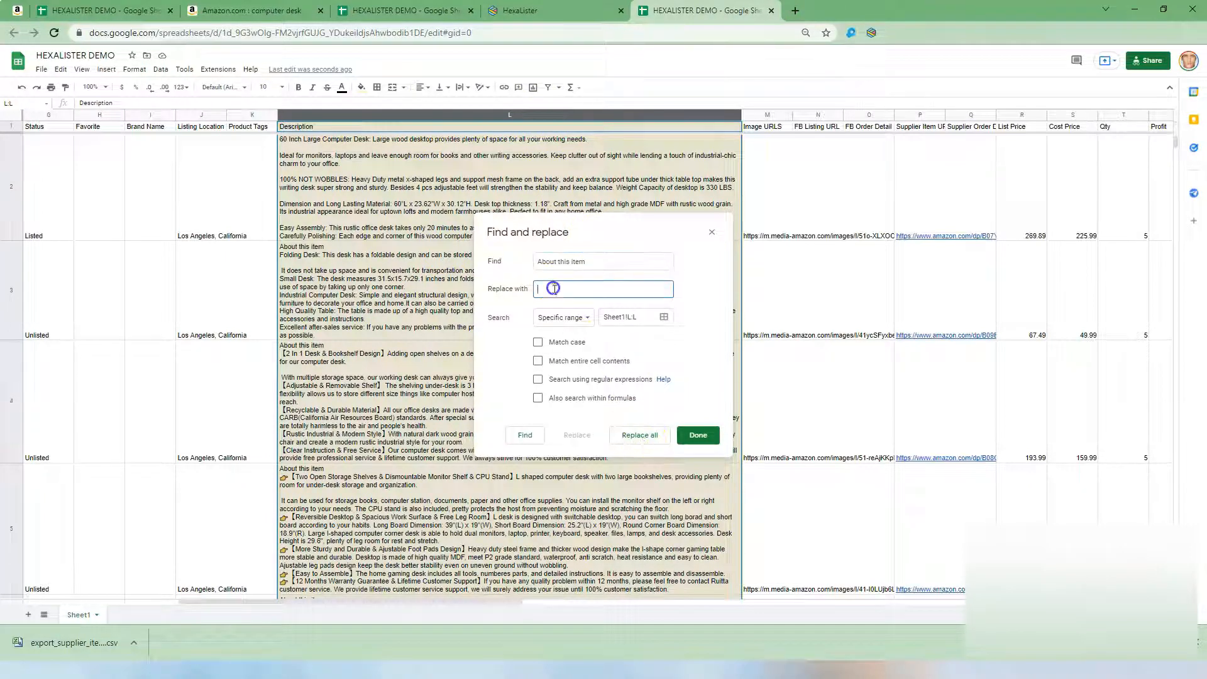
click(642, 435)
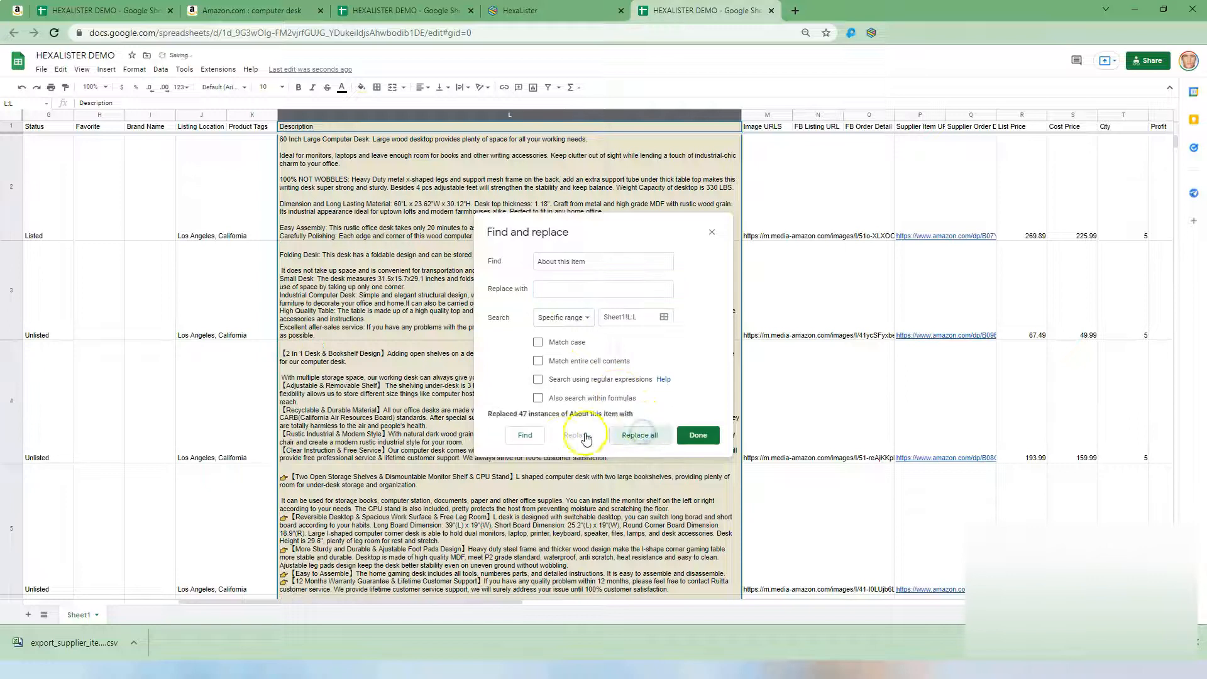
triple_click(547, 261)
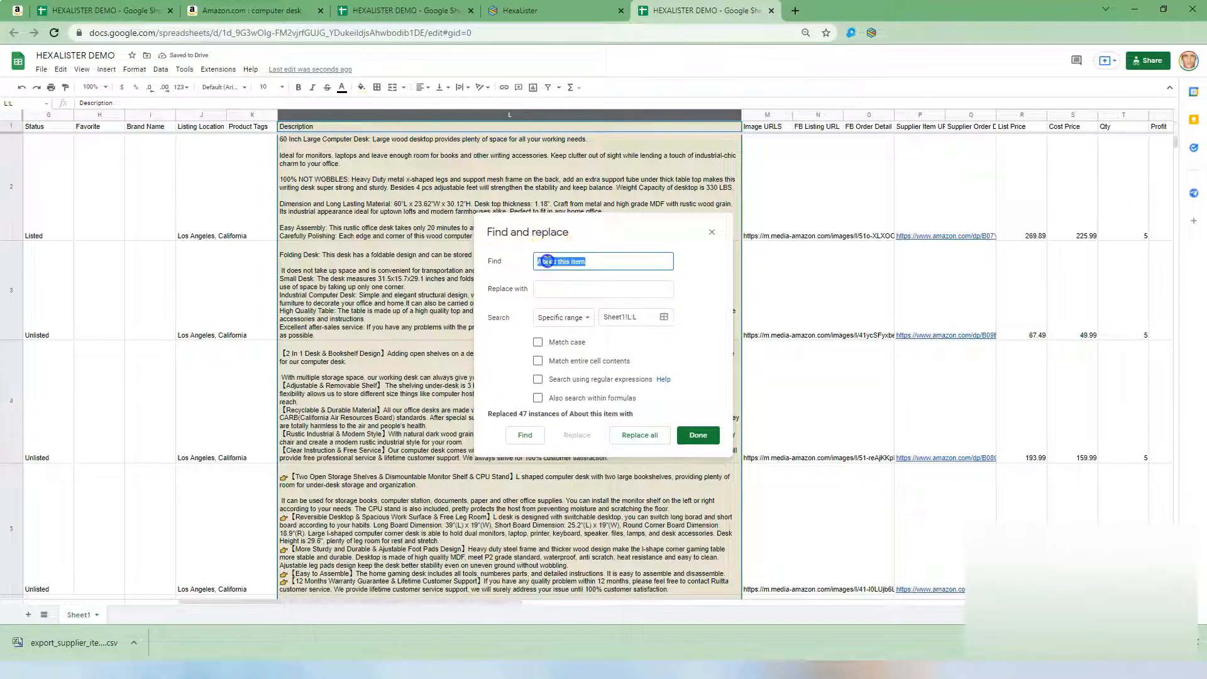
click(712, 232)
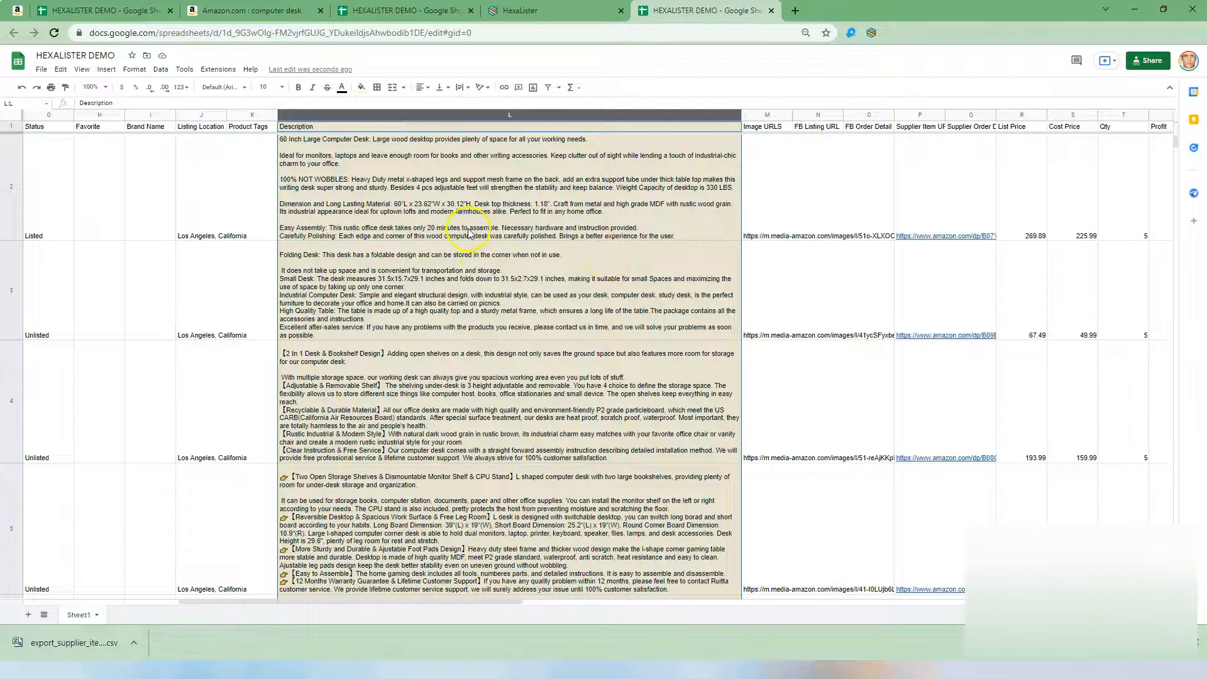
Step: Replace every "amazon basics" and every "amazon" in the Description column with nothing, using Find and replace
click(495, 384)
scroll(494, 374, down, 5)
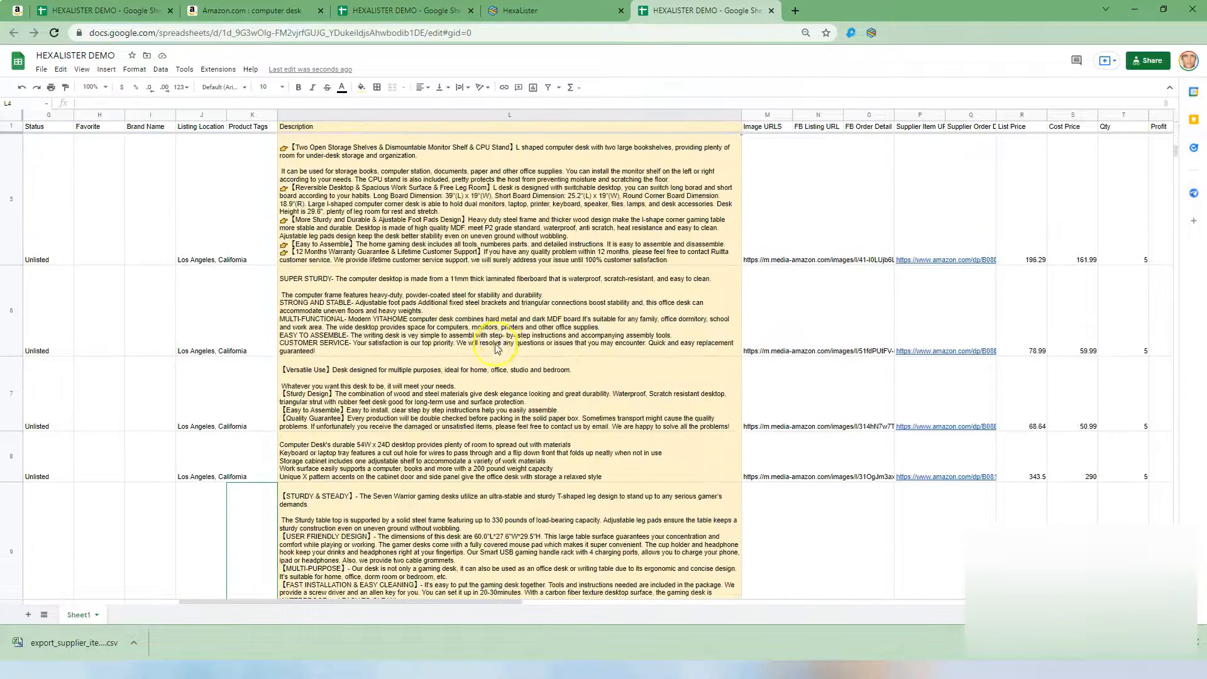
scroll(491, 352, down, 3)
scroll(481, 361, down, 3)
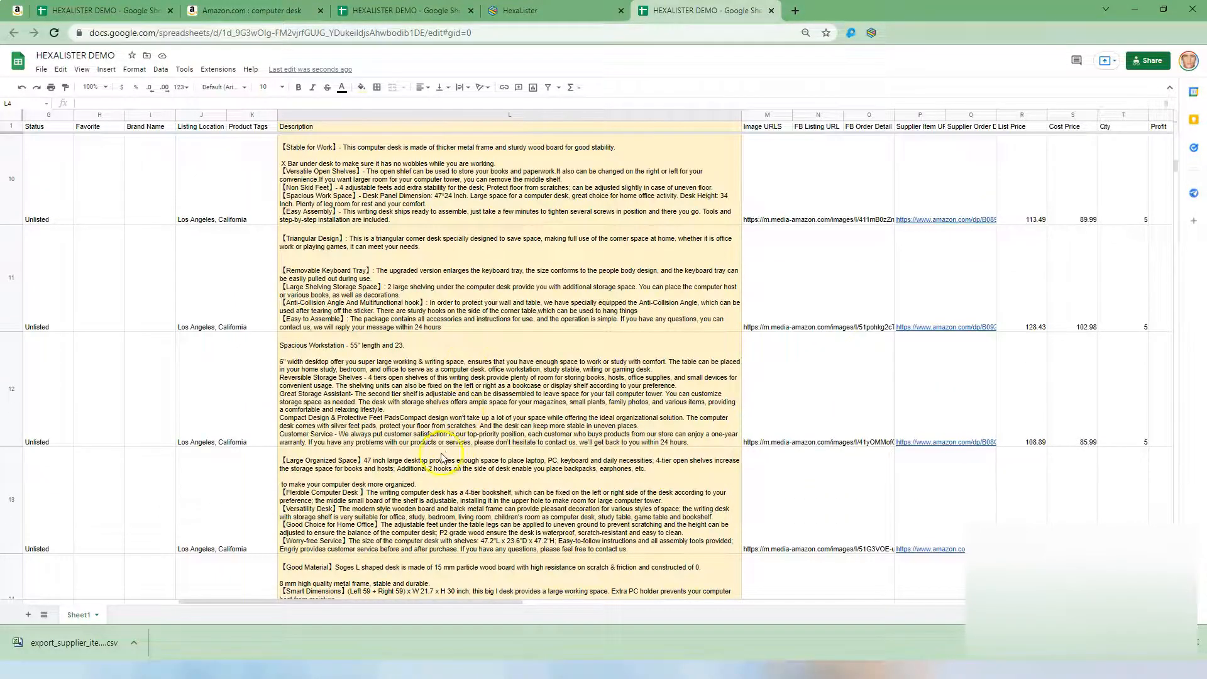
scroll(512, 453, up, 8)
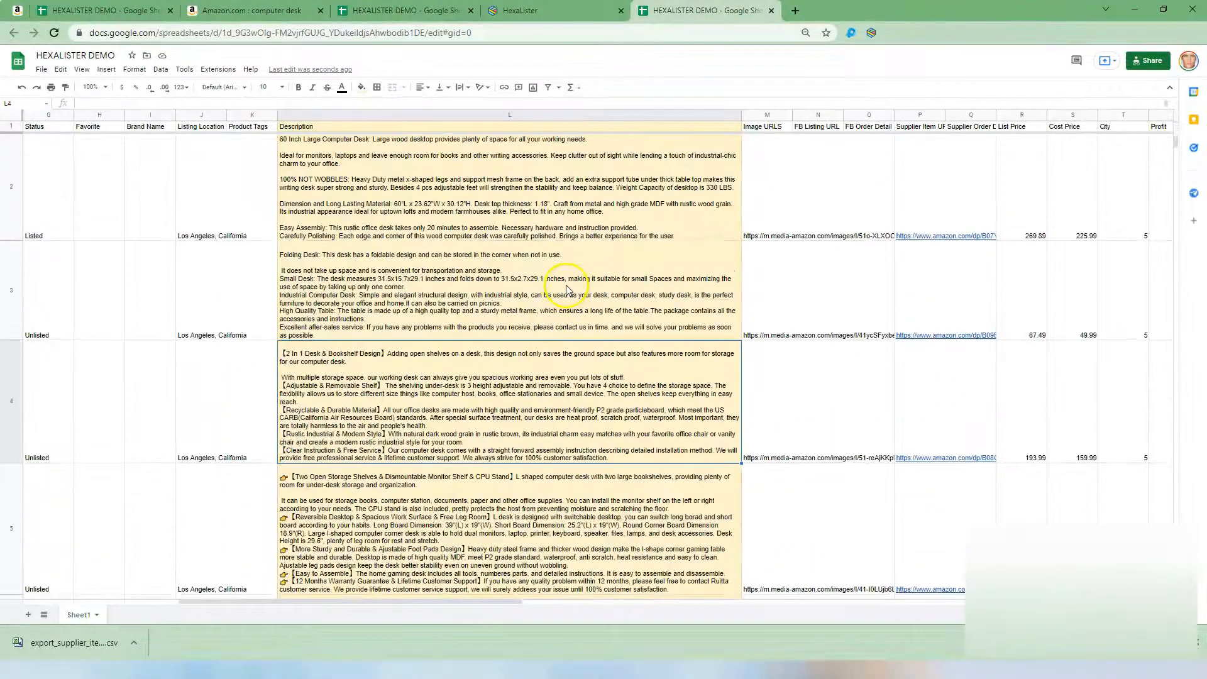
click(571, 114)
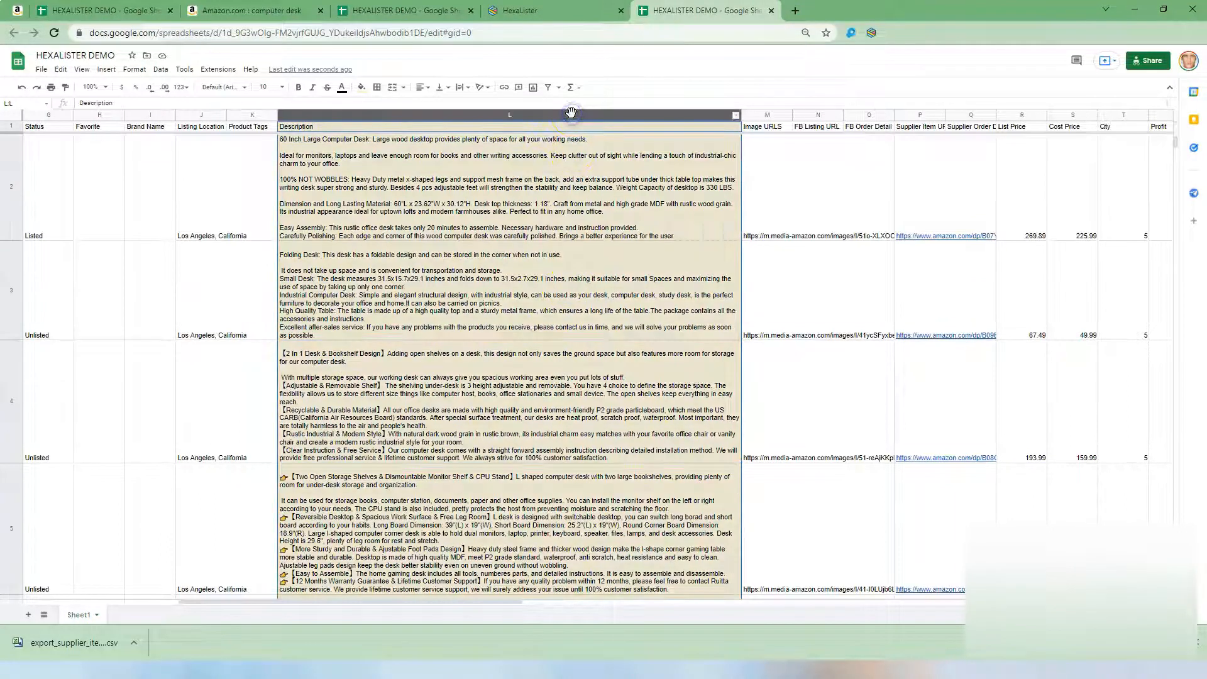
key(ctrl+h)
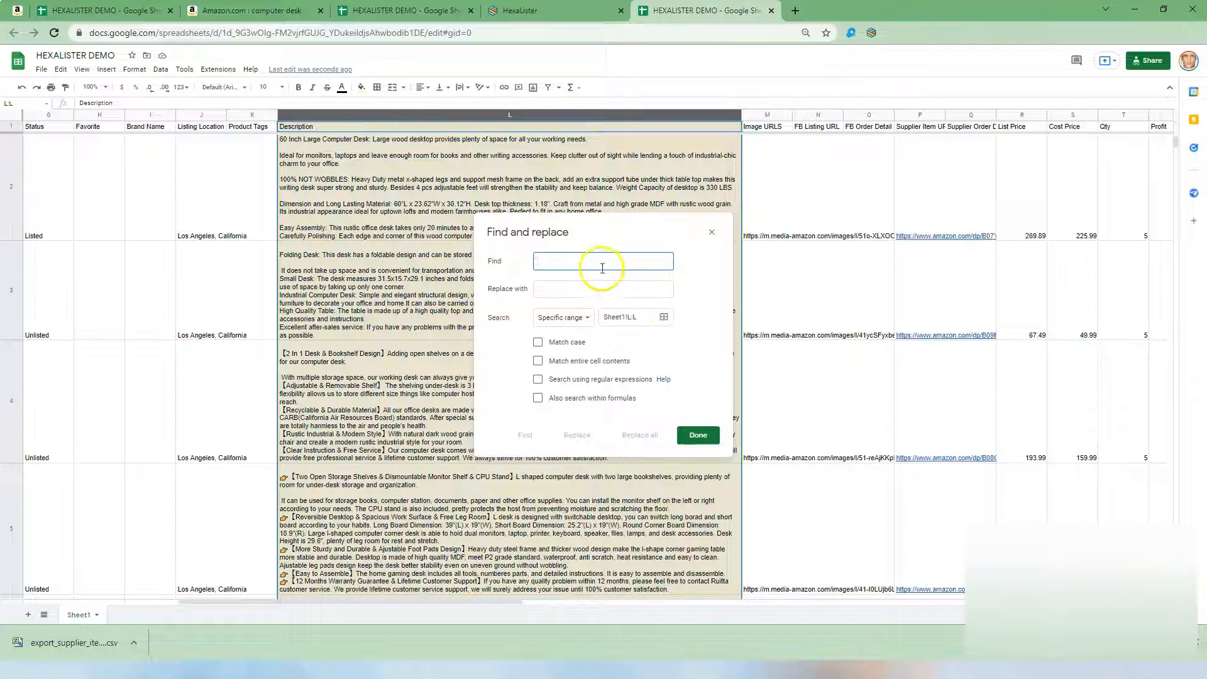
click(575, 263)
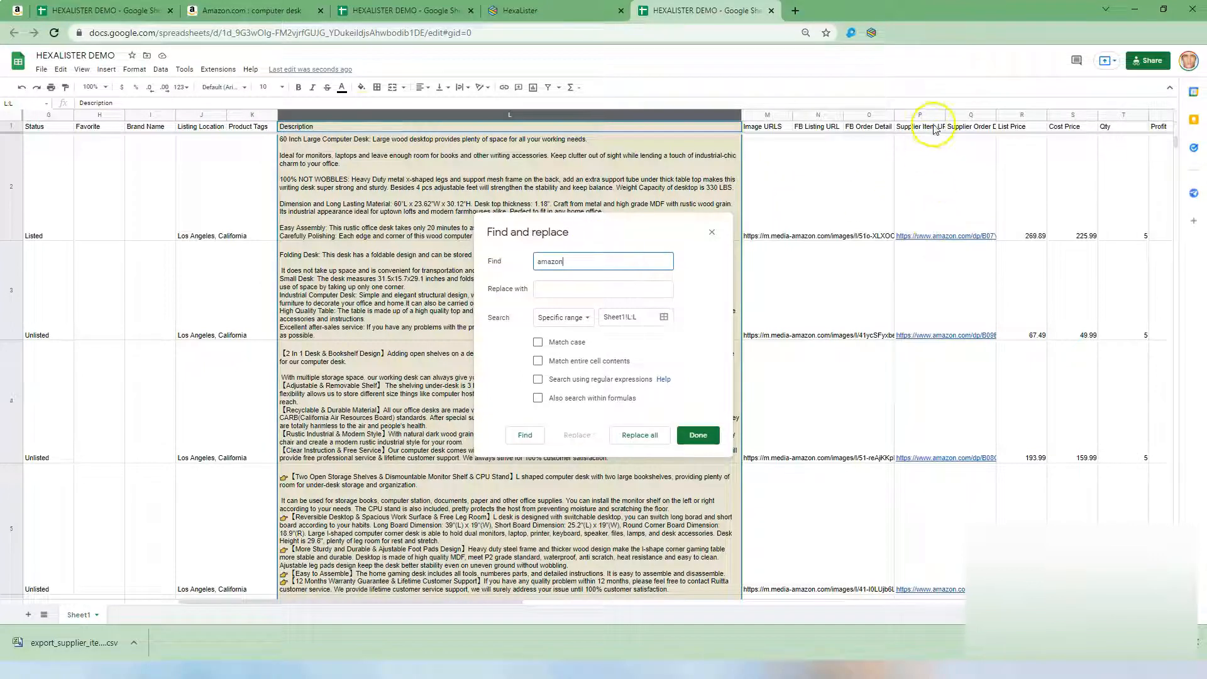
mouse_move(946, 239)
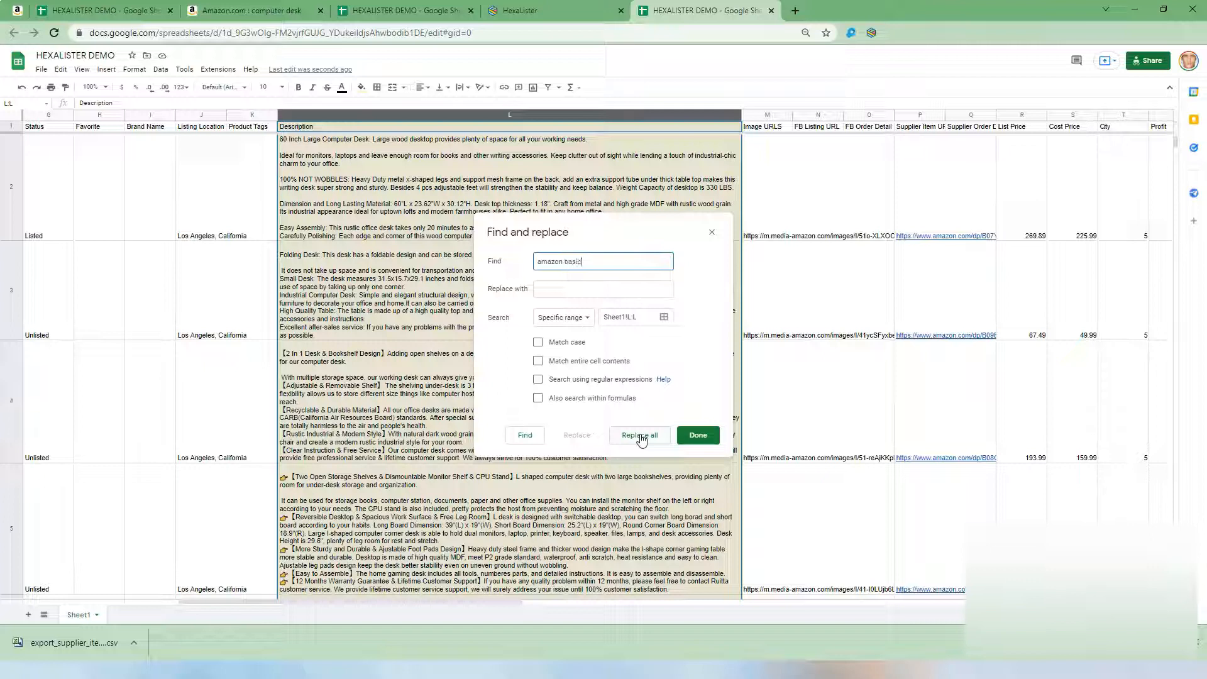
click(640, 435)
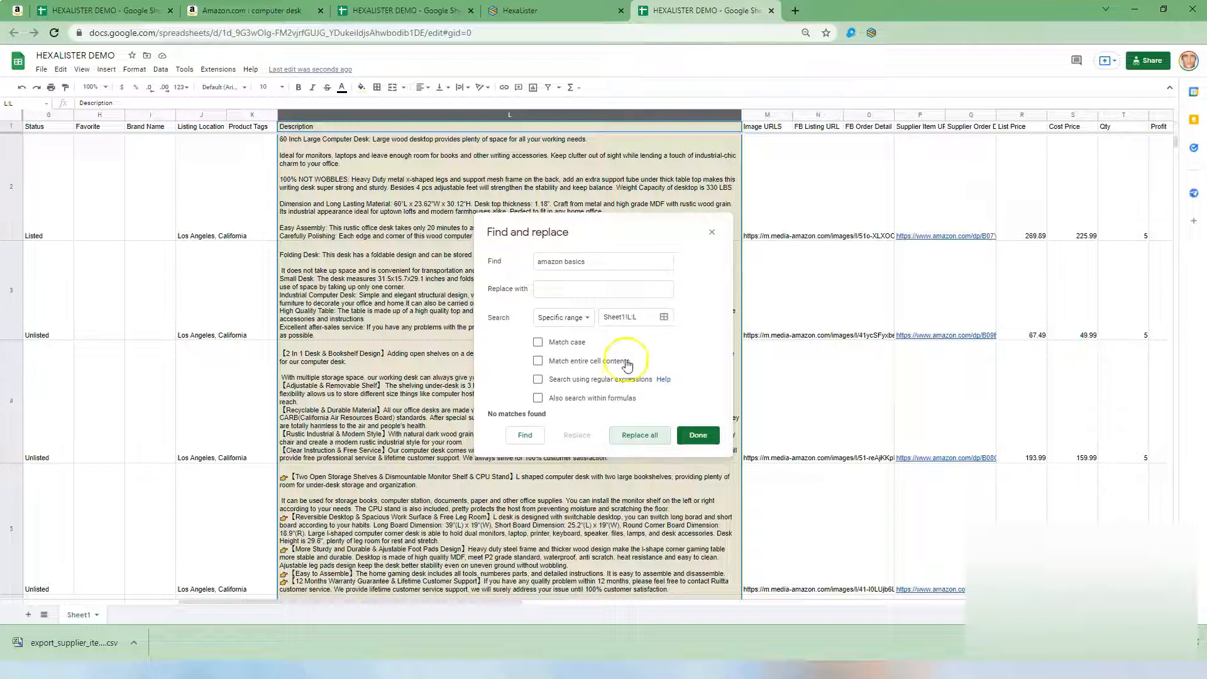
click(605, 264)
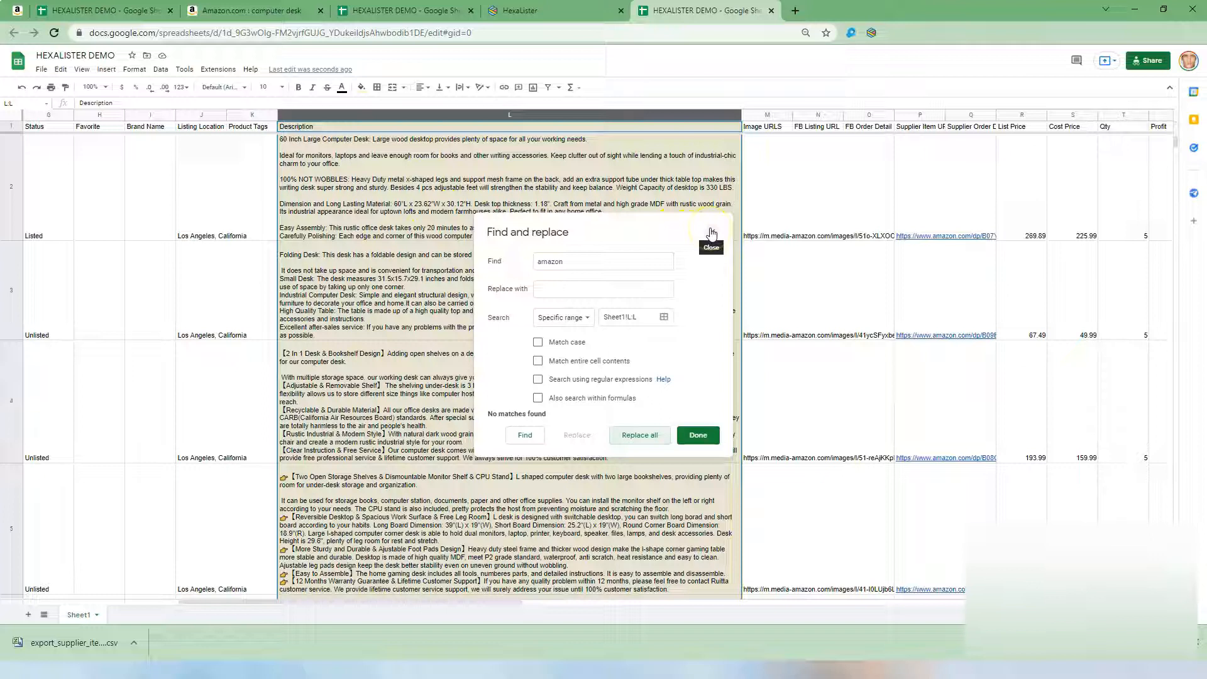
Step: Replace every "china" in the Description column with nothing and close Find and replace
click(397, 258)
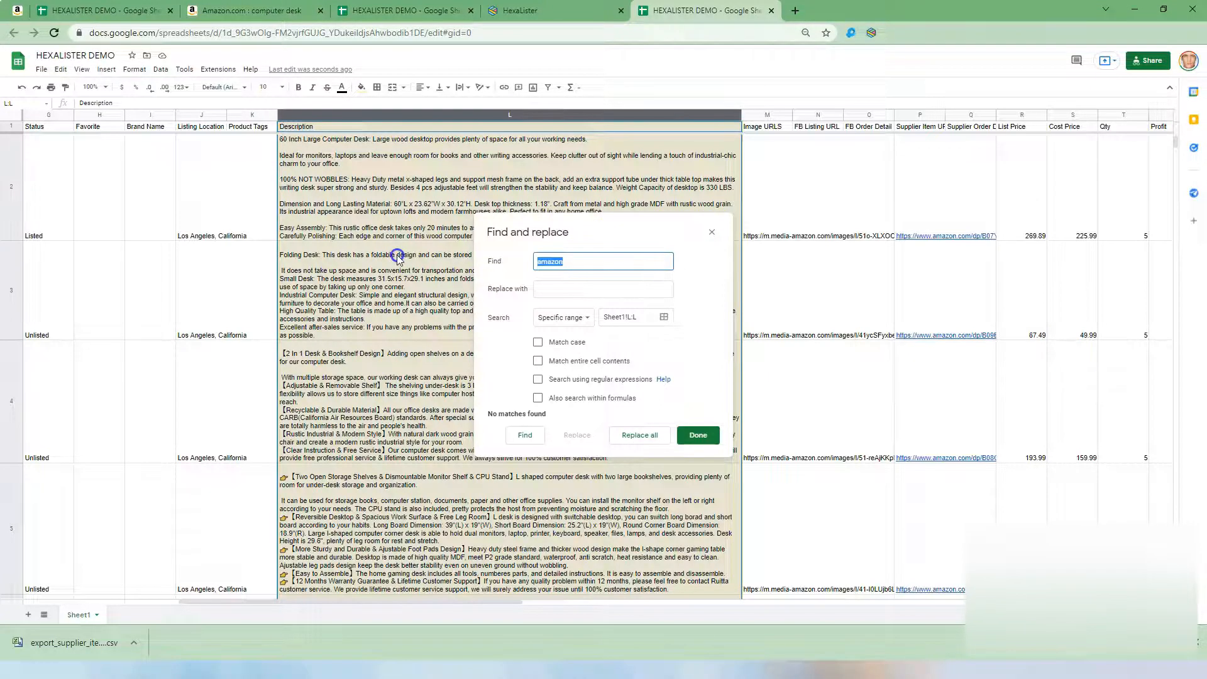
text(china)
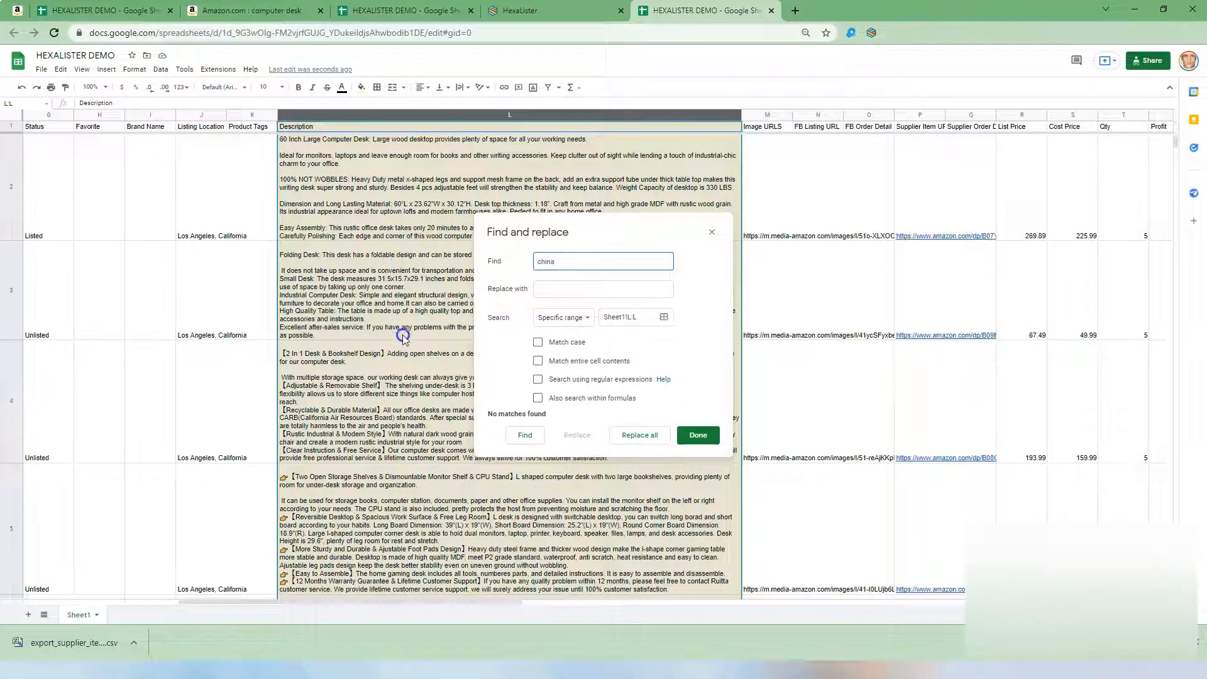
click(638, 438)
click(649, 435)
click(697, 437)
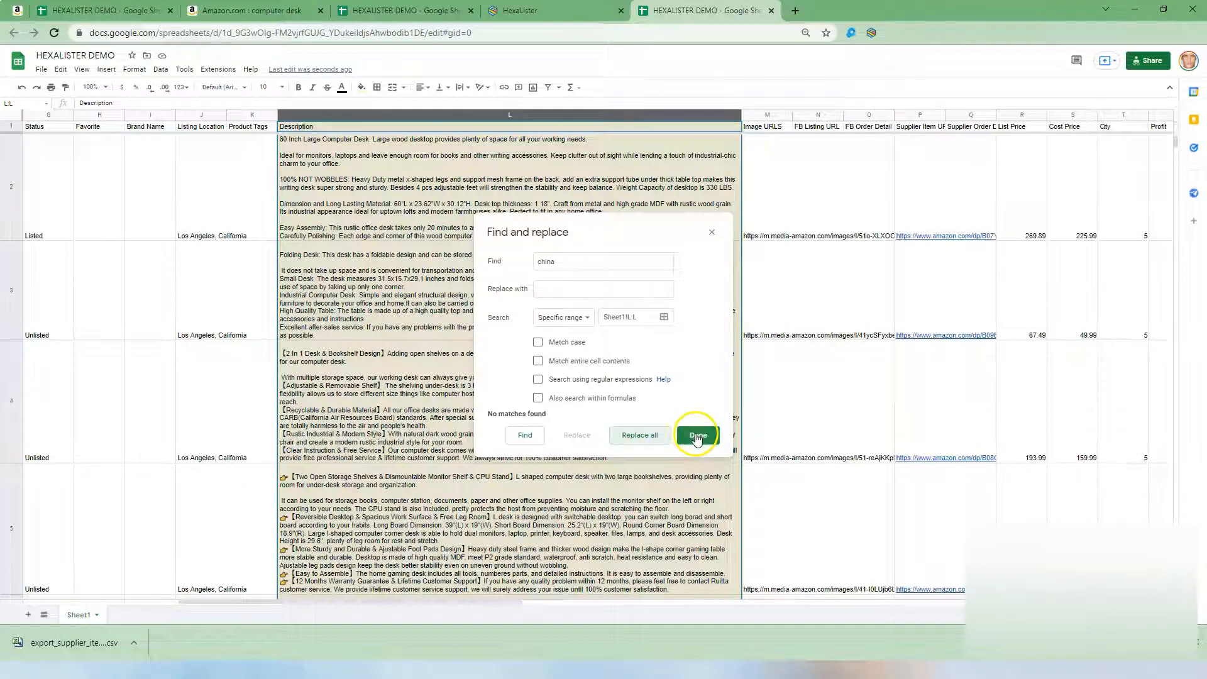
click(520, 261)
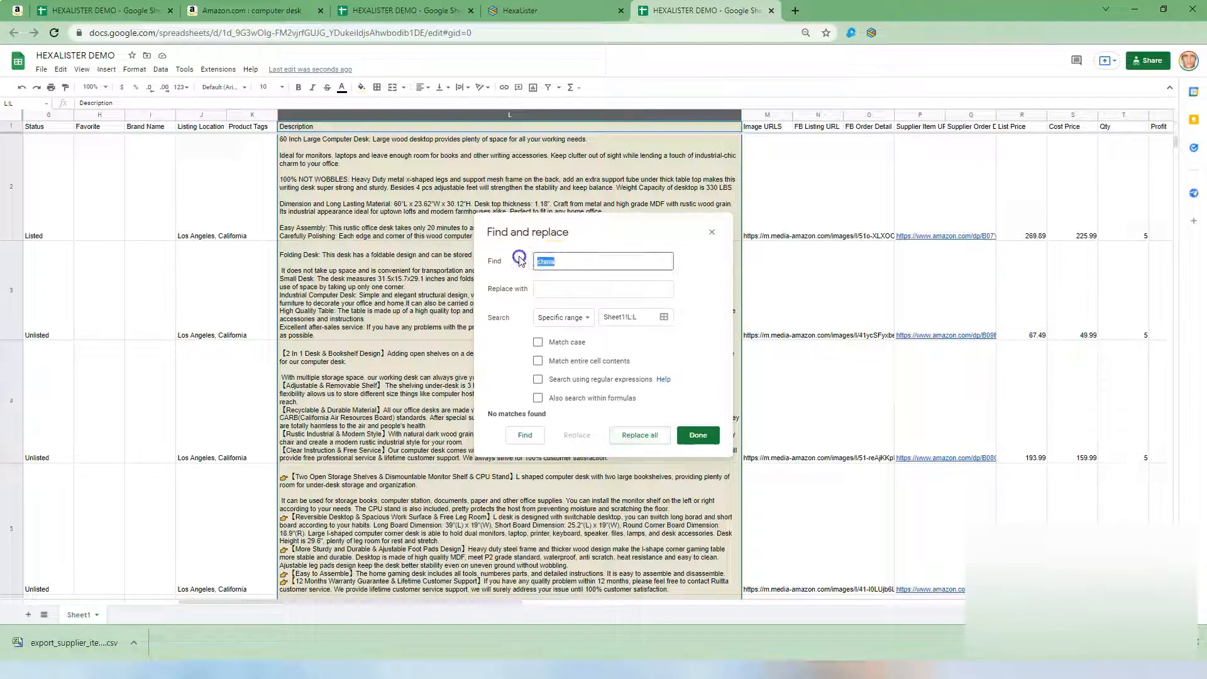
click(404, 240)
click(713, 233)
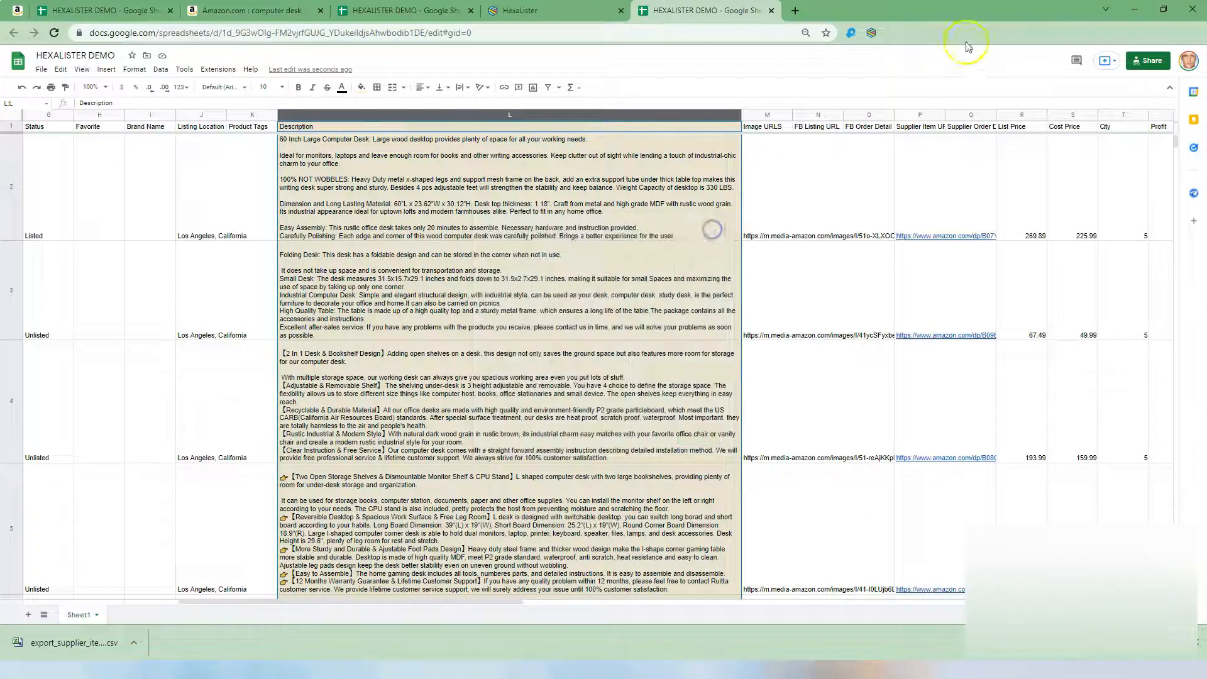
Step: Open the Bad Words Filter in the HexaLister extension, review its word list and save it
click(871, 32)
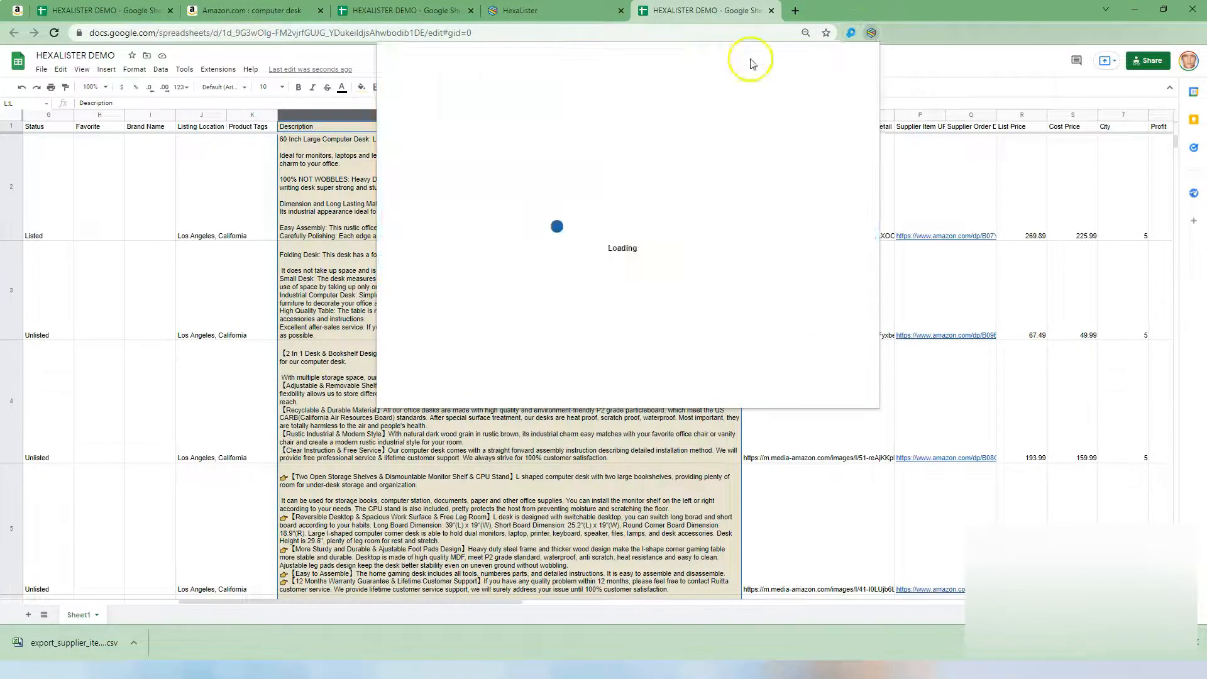
click(733, 58)
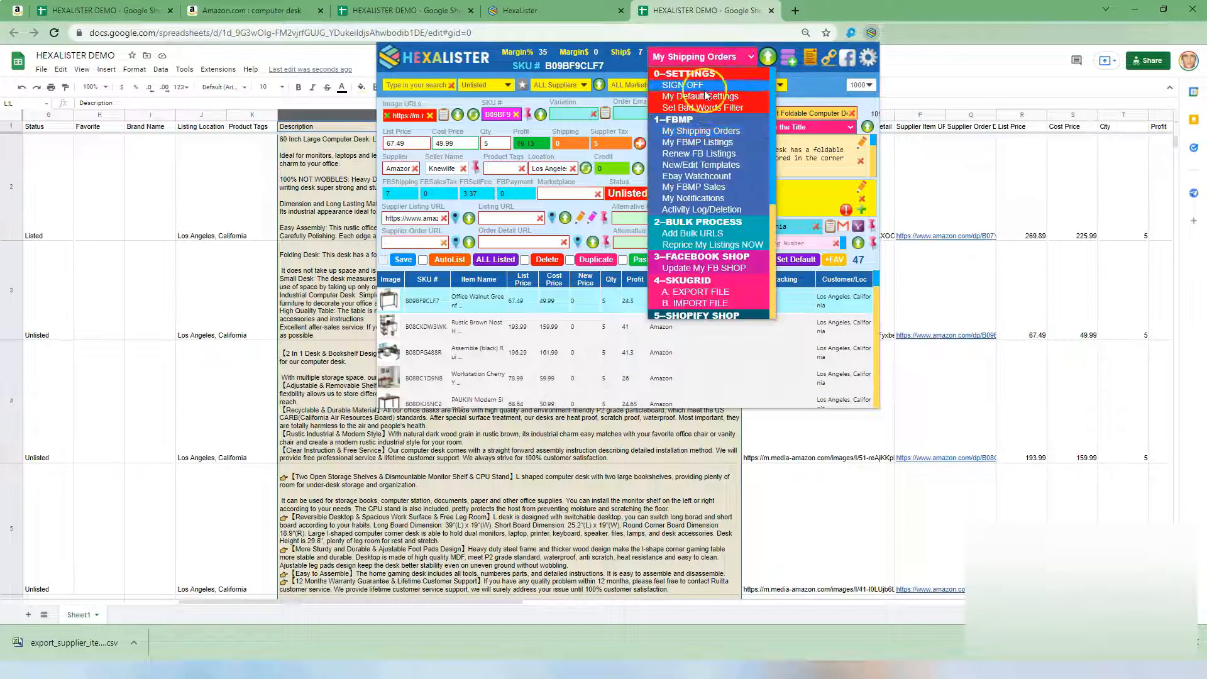
click(701, 109)
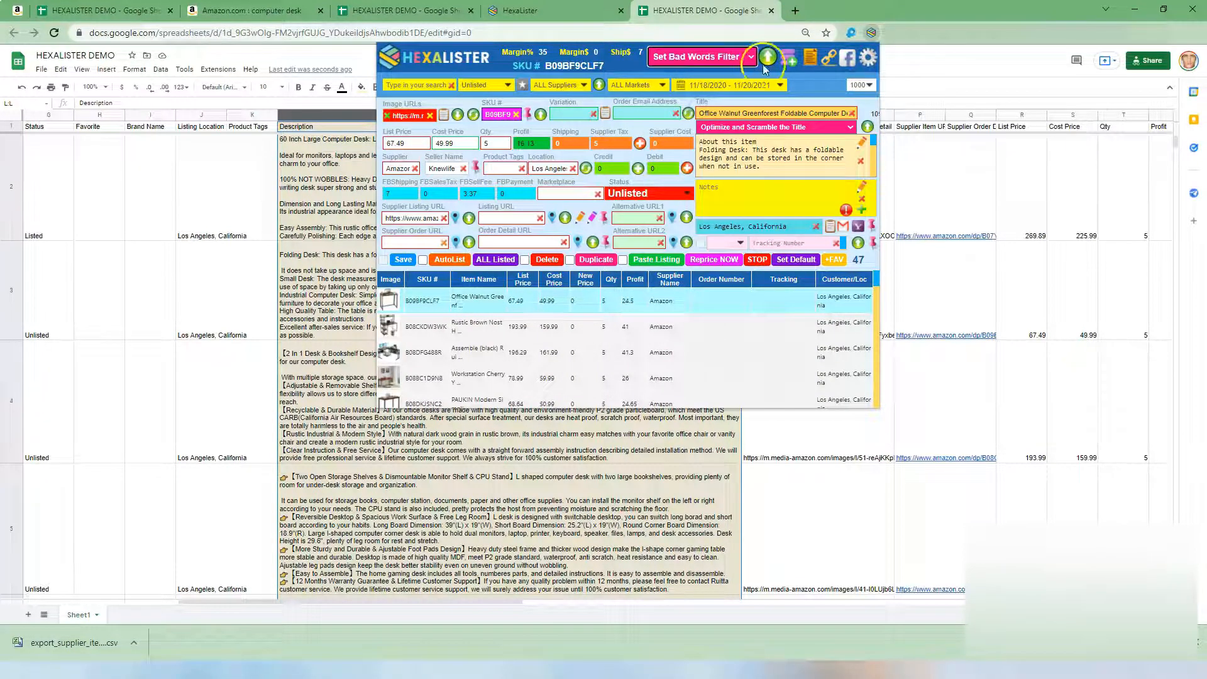
click(410, 172)
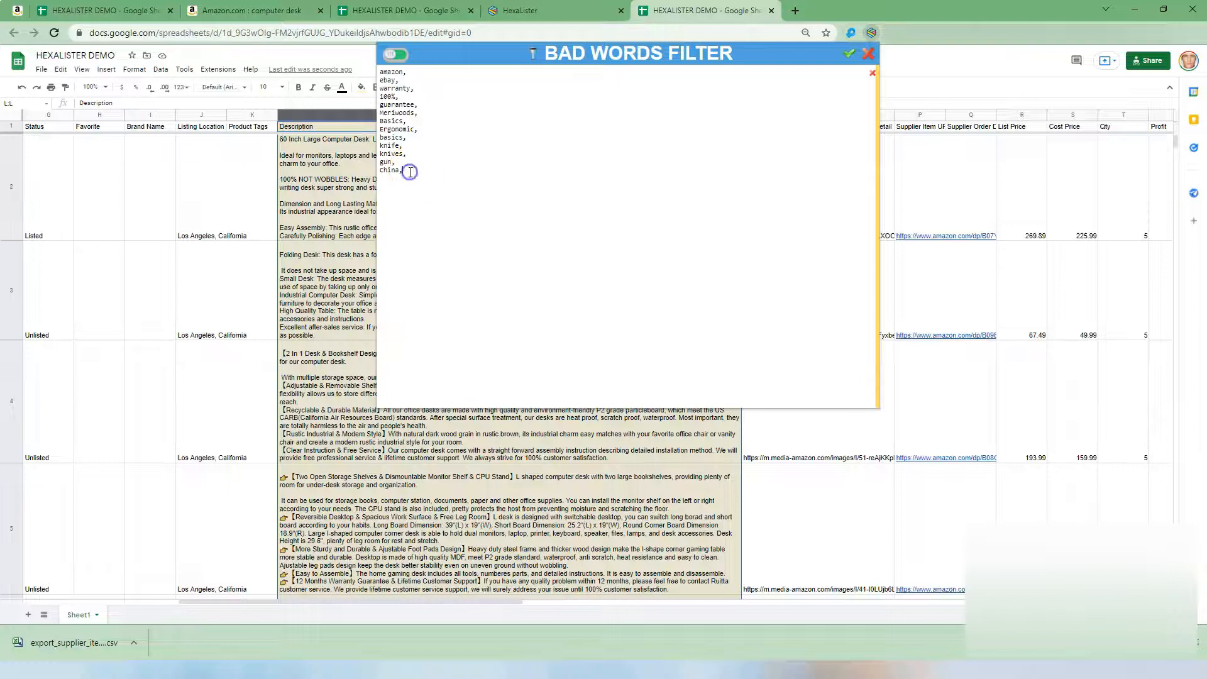
drag(406, 171, 375, 68)
click(432, 124)
drag(399, 170, 340, 140)
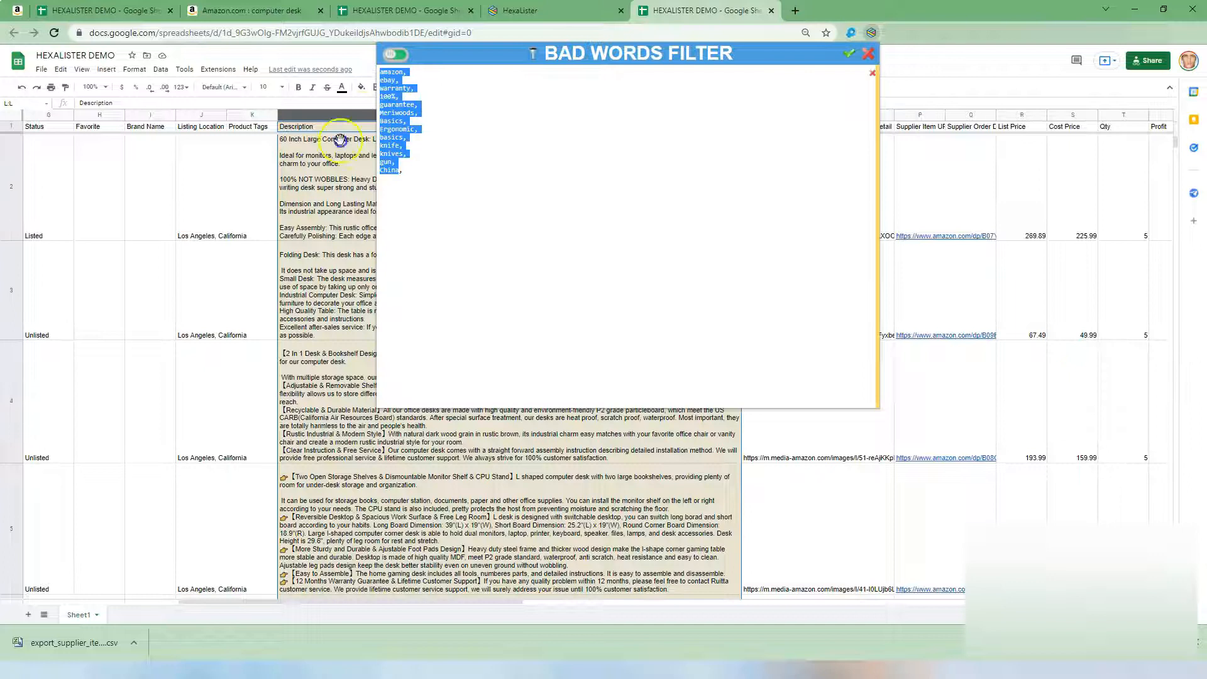
click(850, 54)
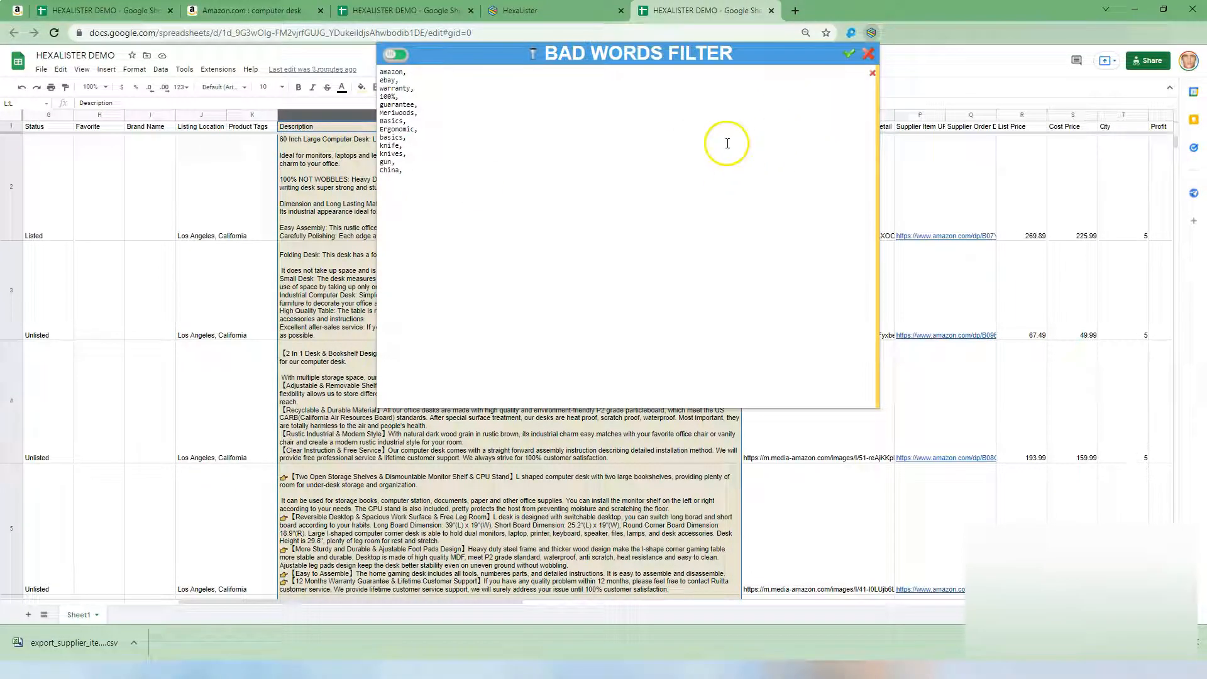
click(850, 54)
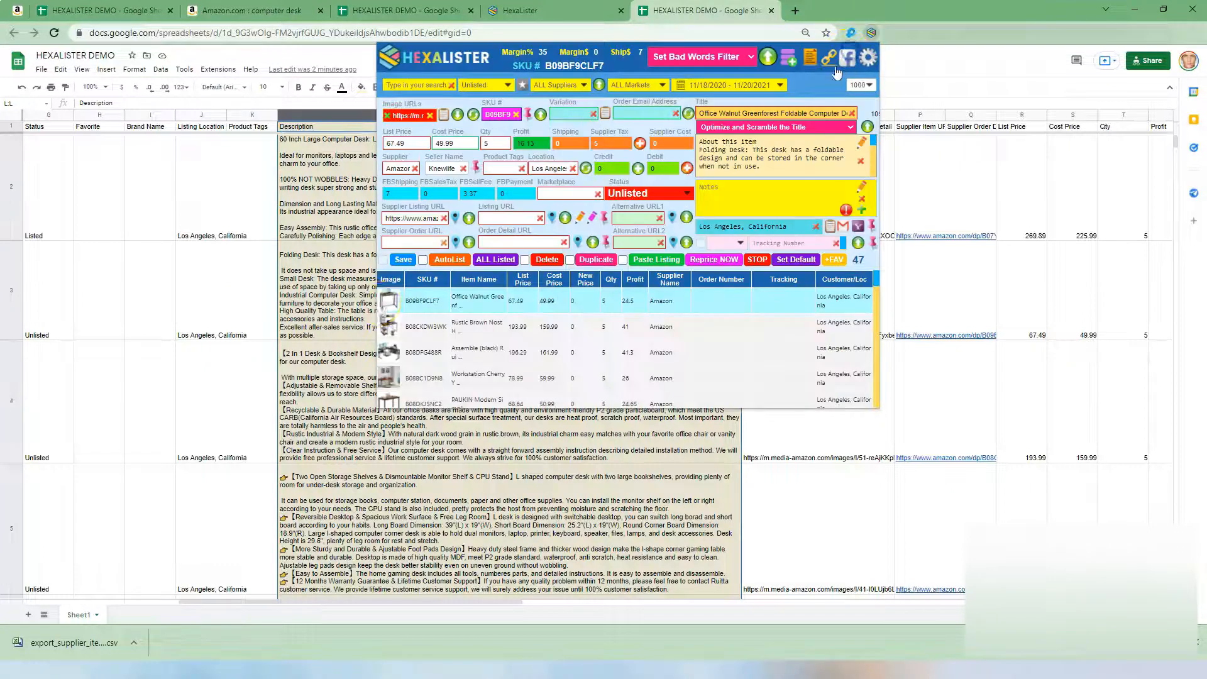
Step: Highlight the "Excellent after-sales service" line in the description in row 3 and leave the cell
click(358, 440)
click(400, 331)
double_click(398, 330)
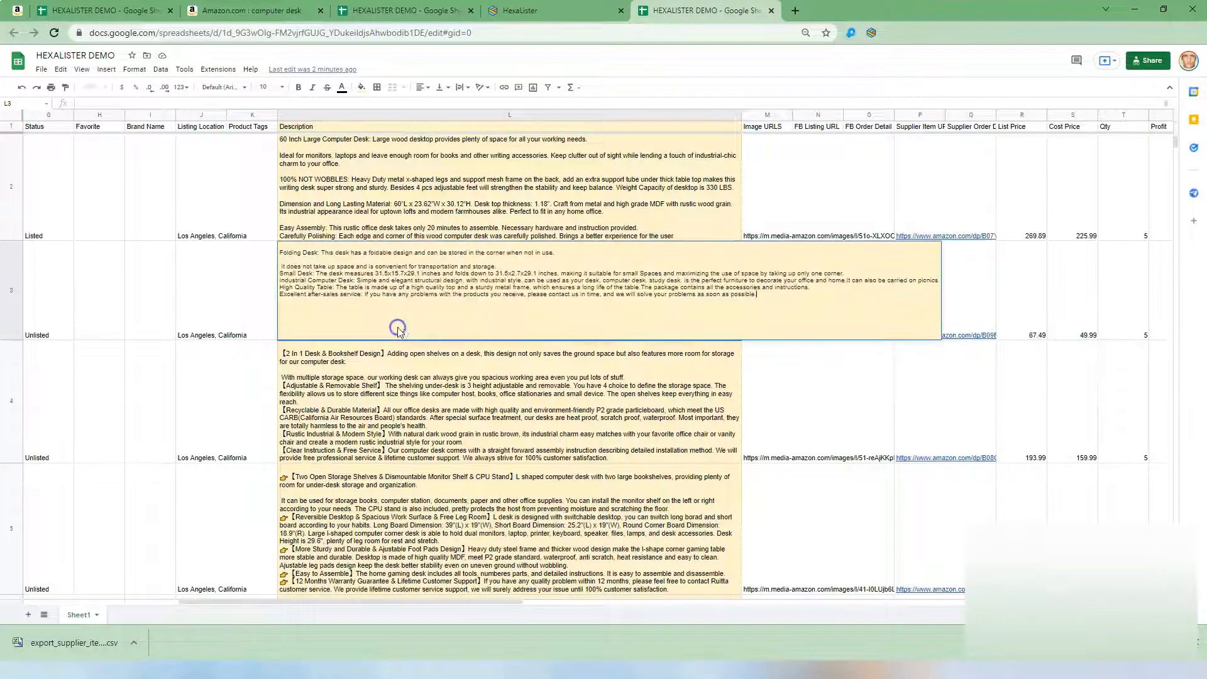
triple_click(473, 295)
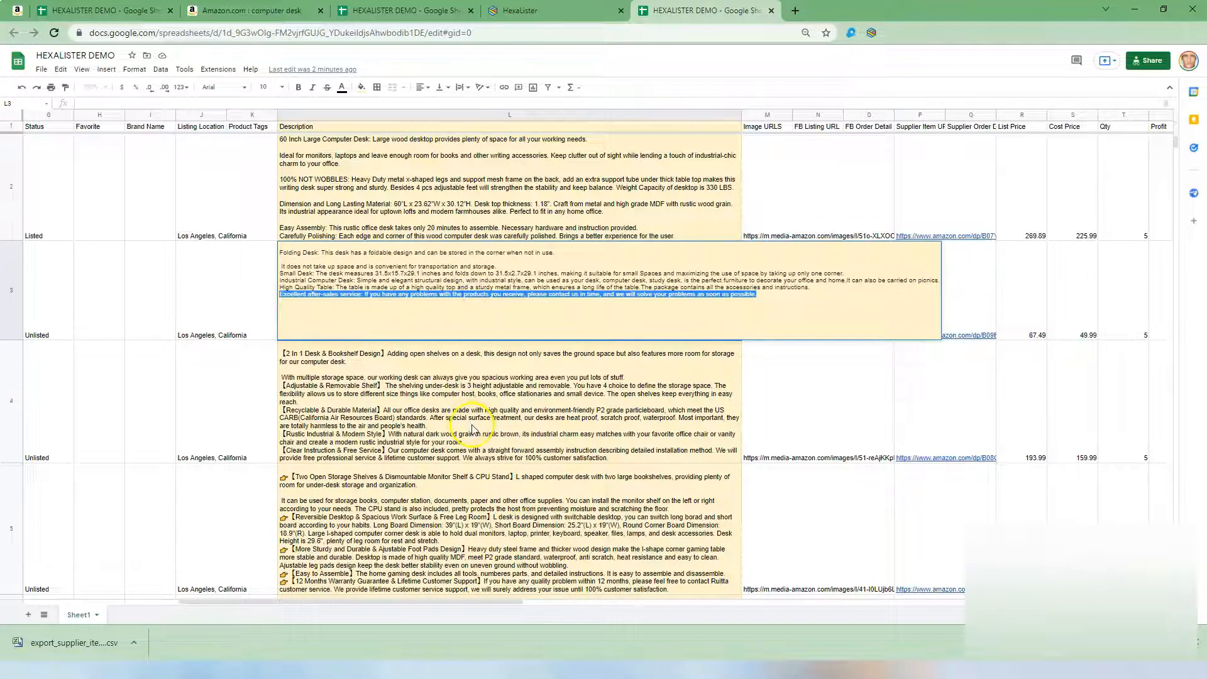
key(Return)
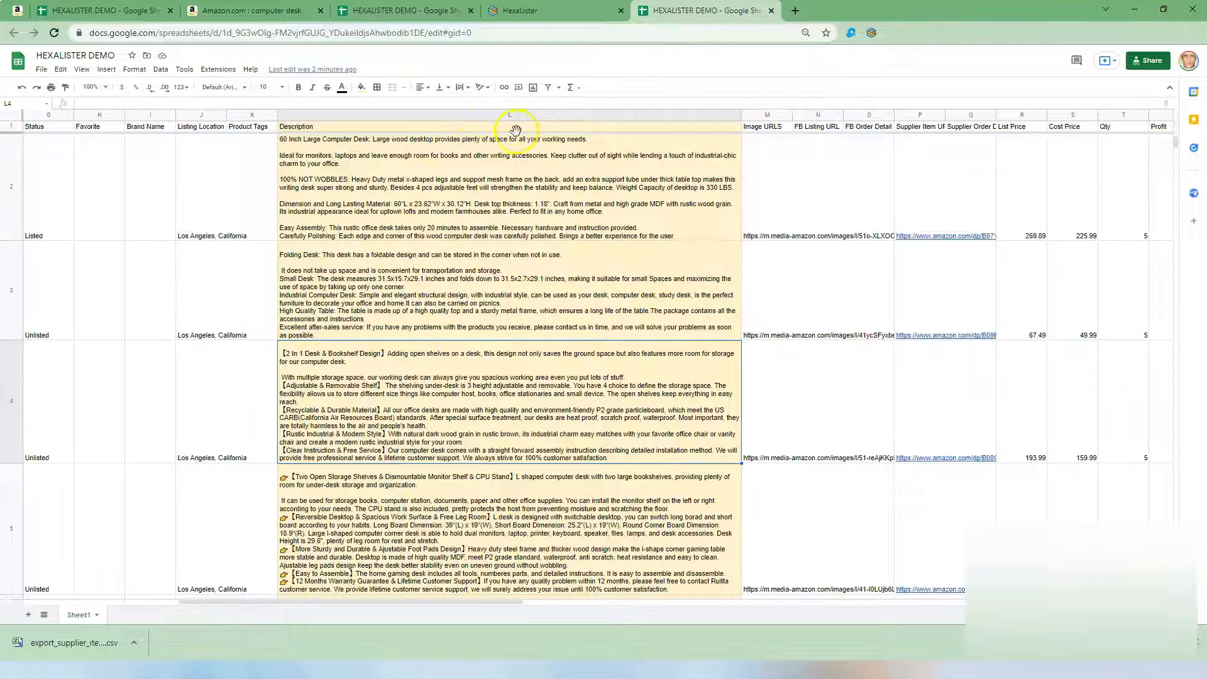
Step: Copy the line "› See more product details" from the description in row 36
scroll(376, 369, down, 15)
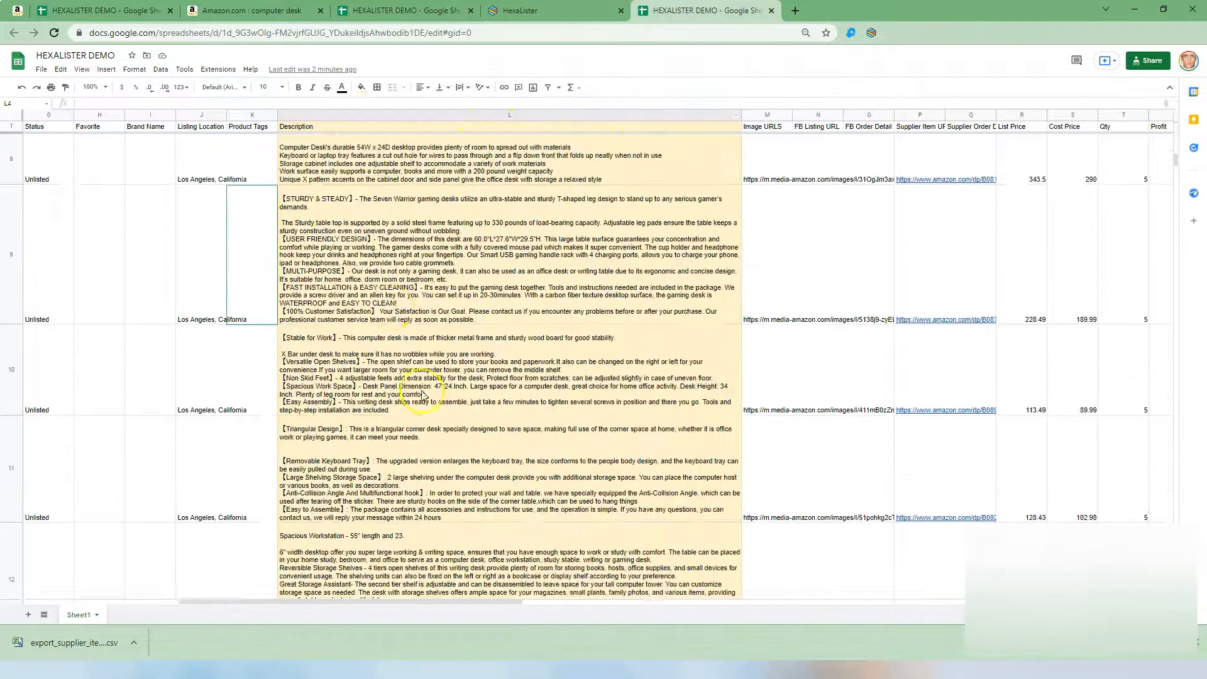
scroll(434, 499, down, 5)
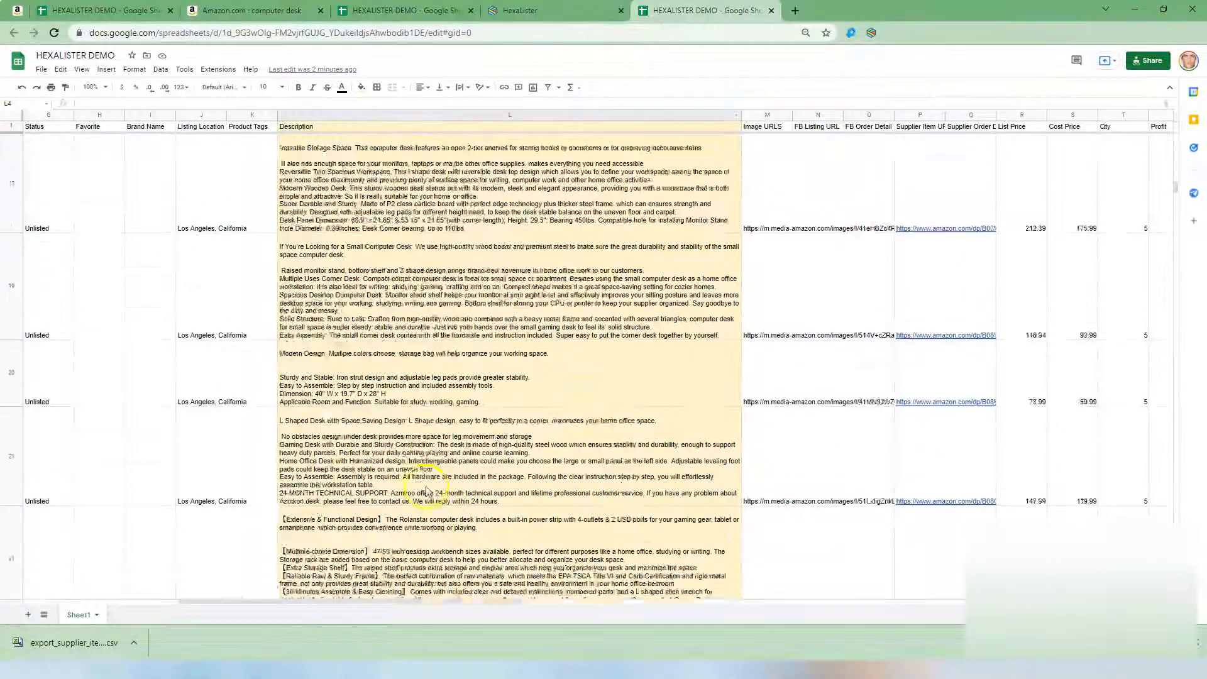
scroll(377, 416, down, 9)
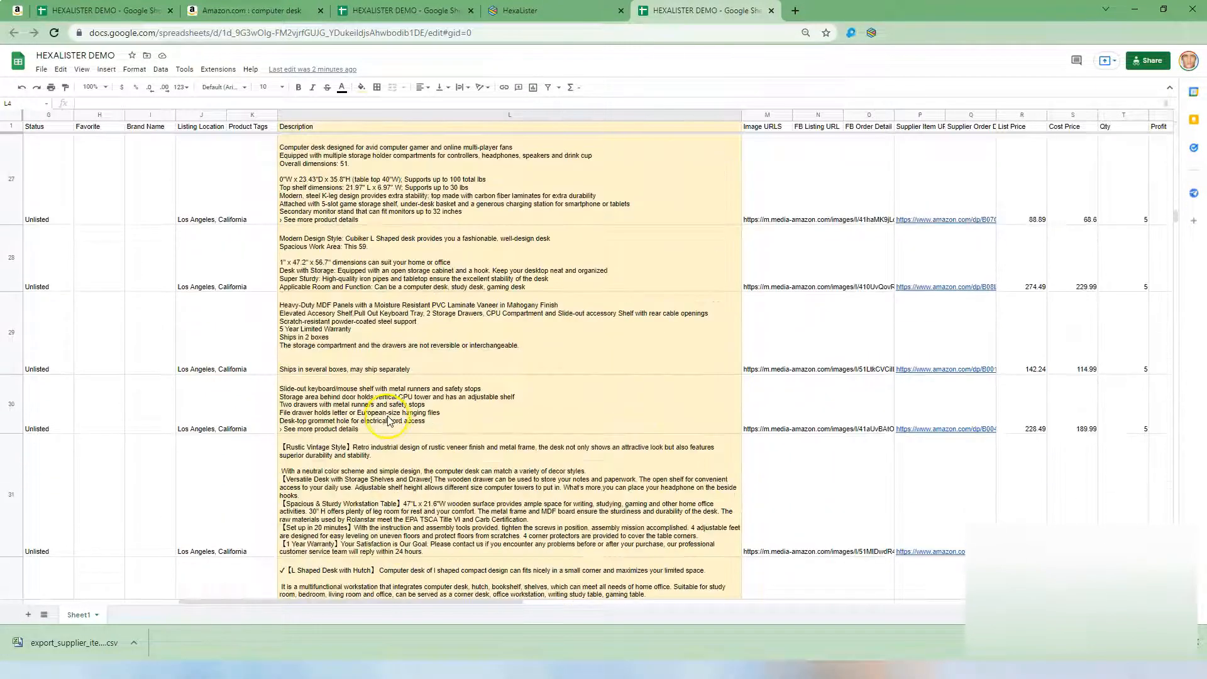
scroll(390, 421, down, 7)
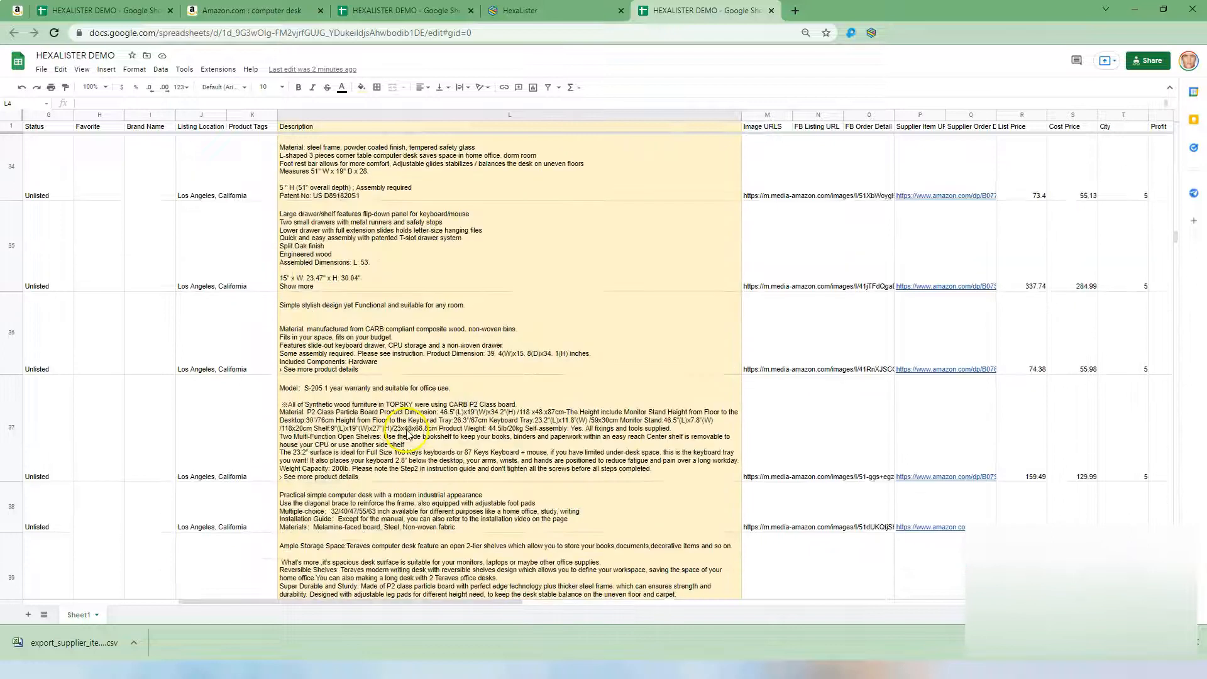
double_click(348, 374)
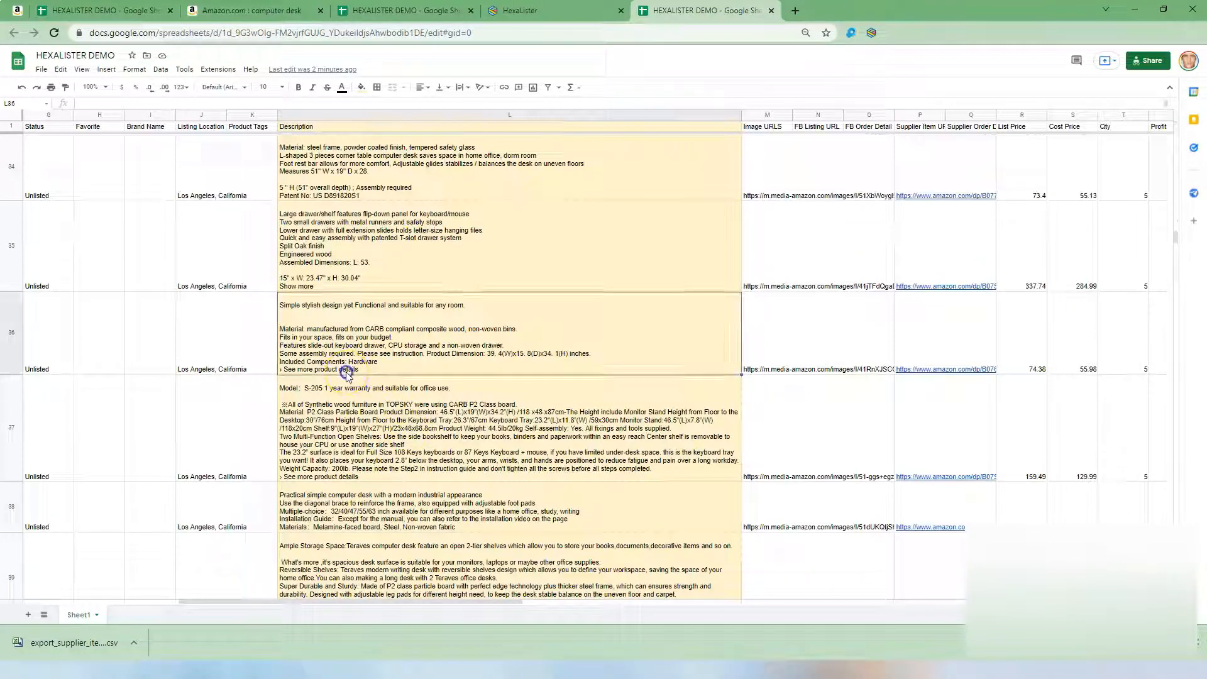
triple_click(345, 358)
key(ctrl+c)
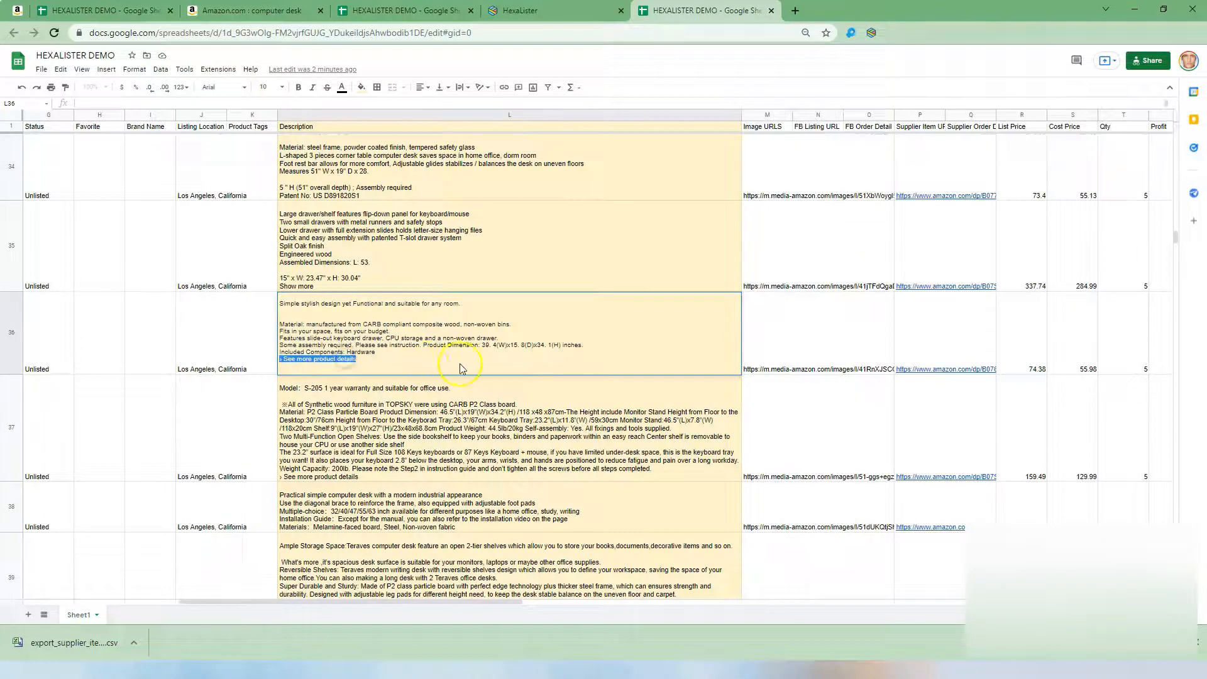
Step: Replace every "› See more product details" in the Description column with nothing, using Find and replace
click(583, 113)
key(ctrl+h)
key(ctrl+v)
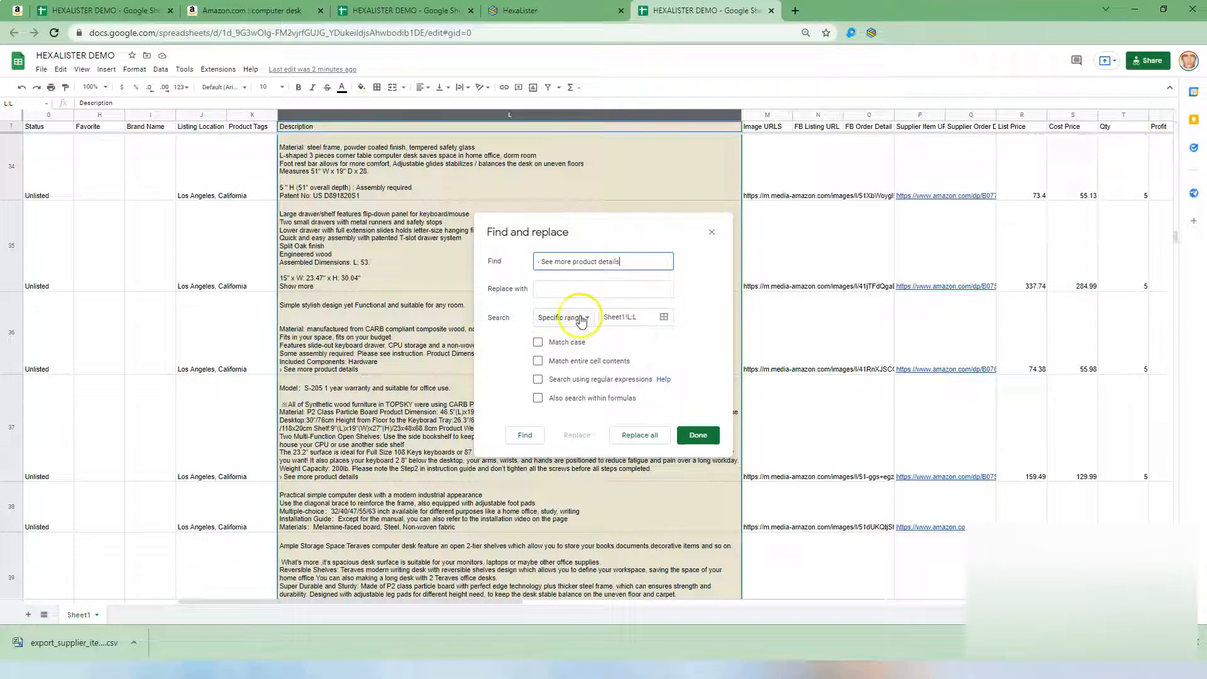
click(638, 434)
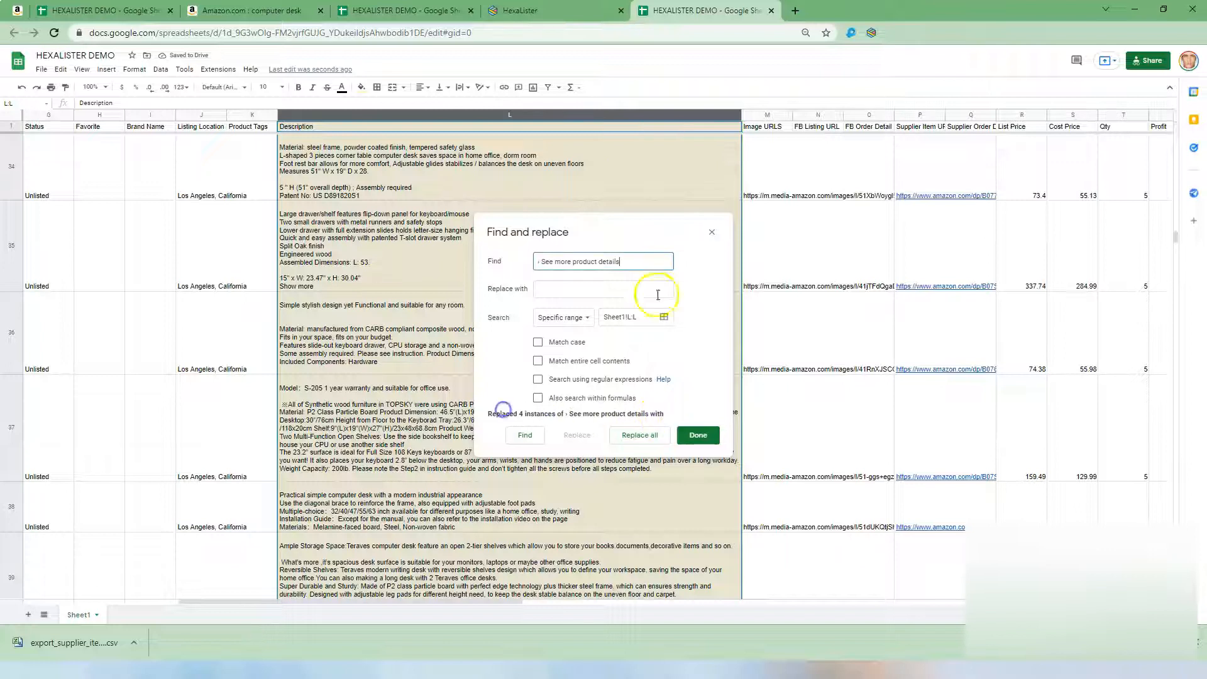
click(713, 233)
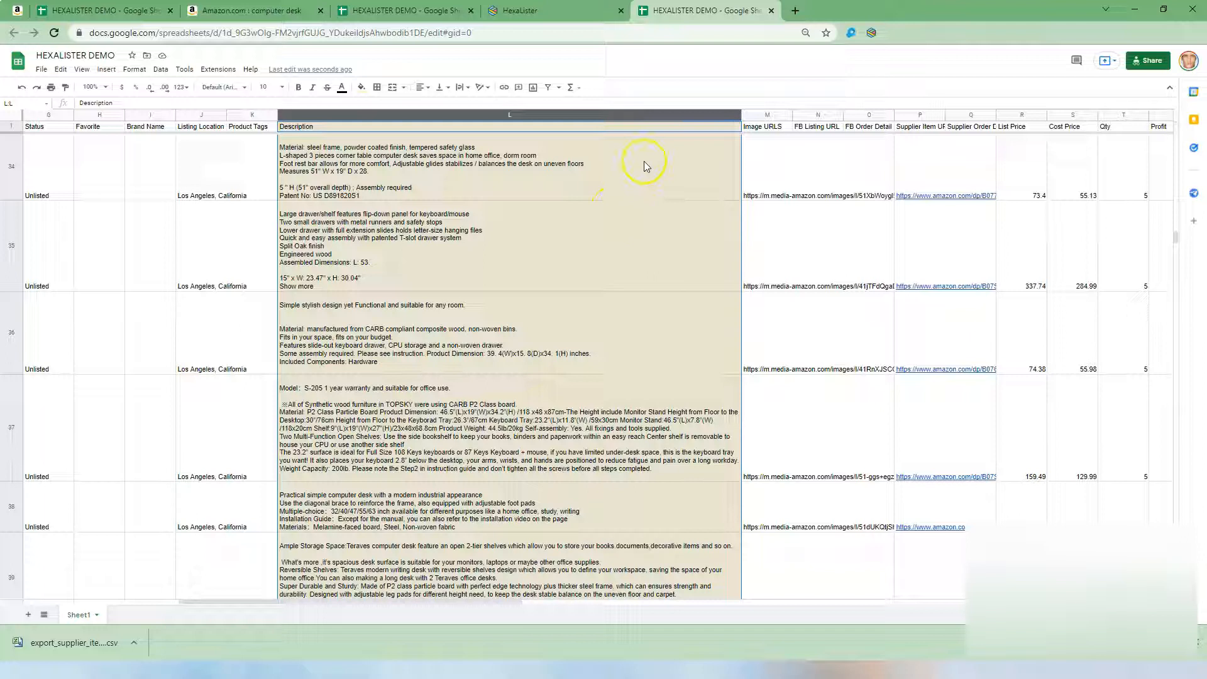
Step: Search the sheet for "warranty"
key(ctrl+f)
click(1020, 115)
text(wa)
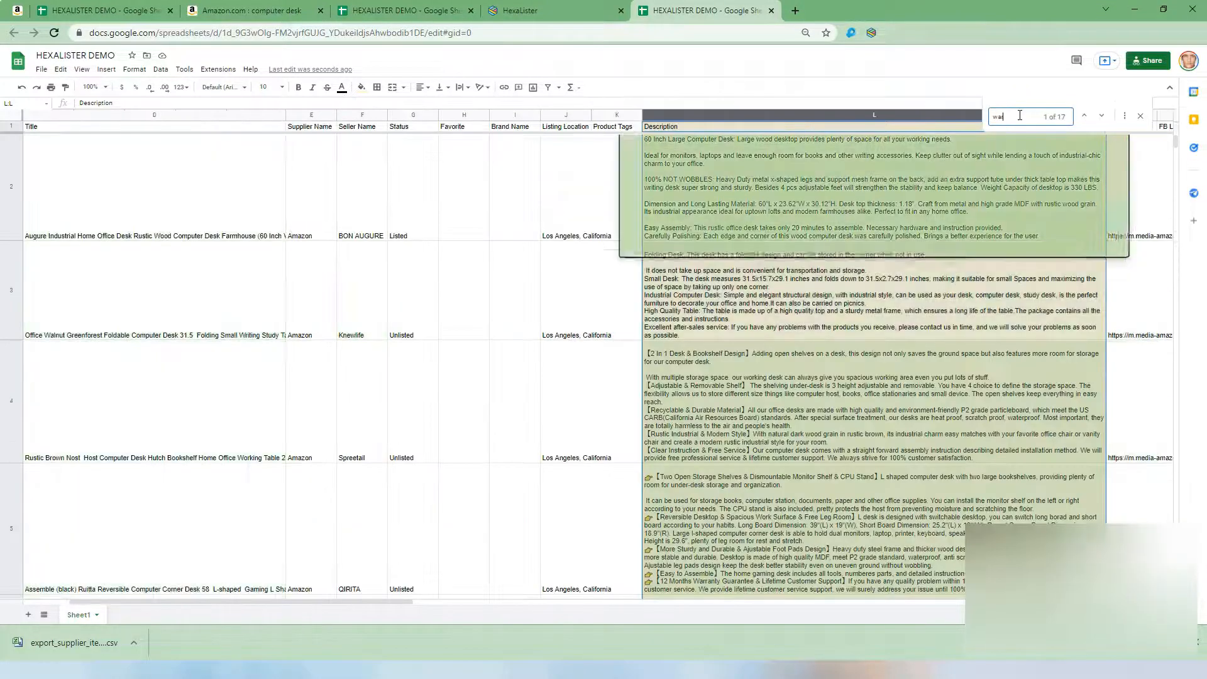
text(rranty)
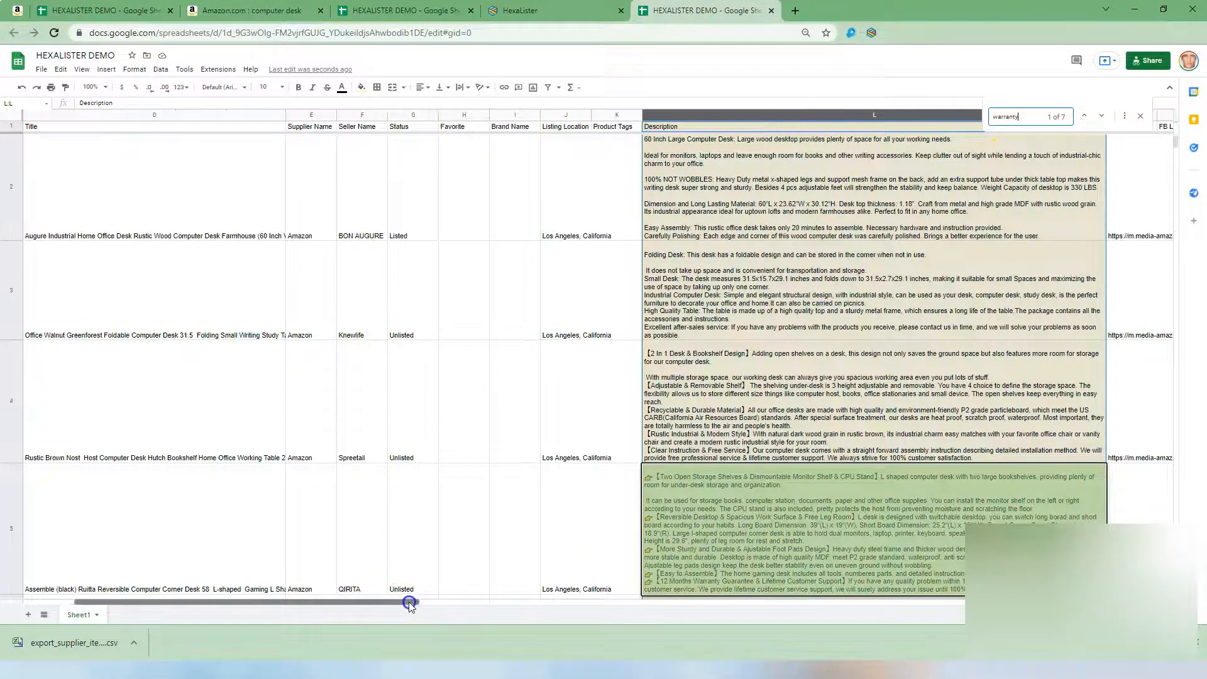
Step: Delete the "12 Months Warranty Guarantee & Lifetime Customer Support" line from the description in row 5
drag(408, 601, 520, 608)
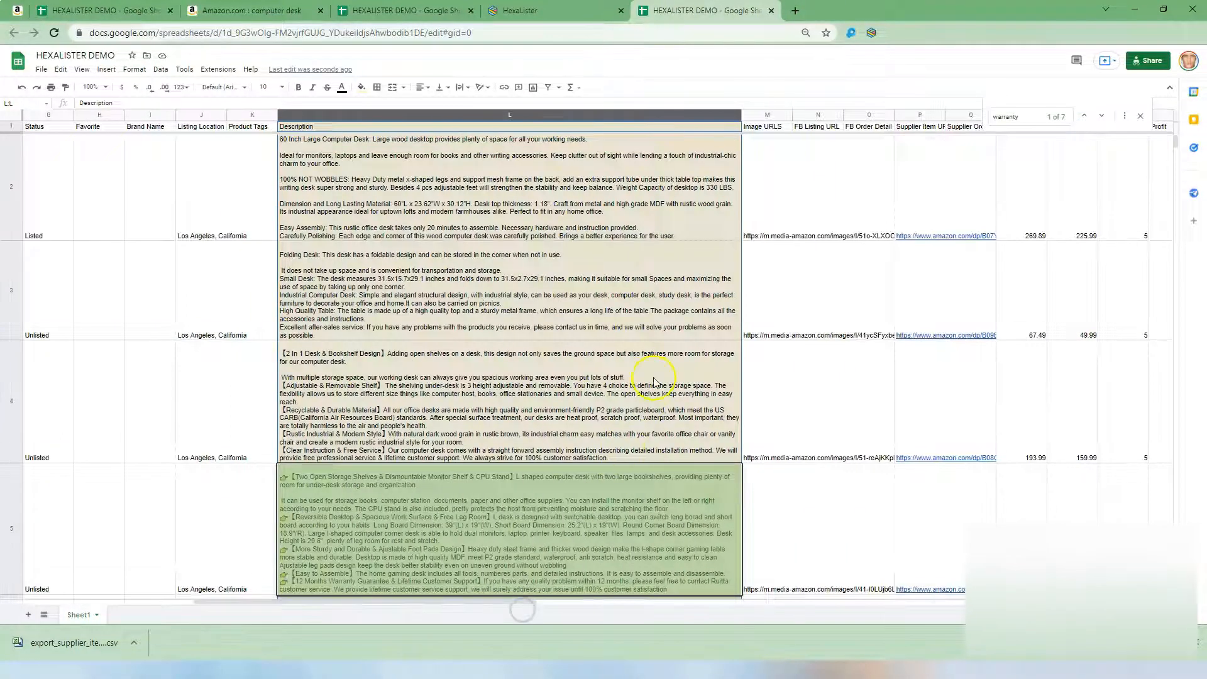
scroll(643, 345, down, 2)
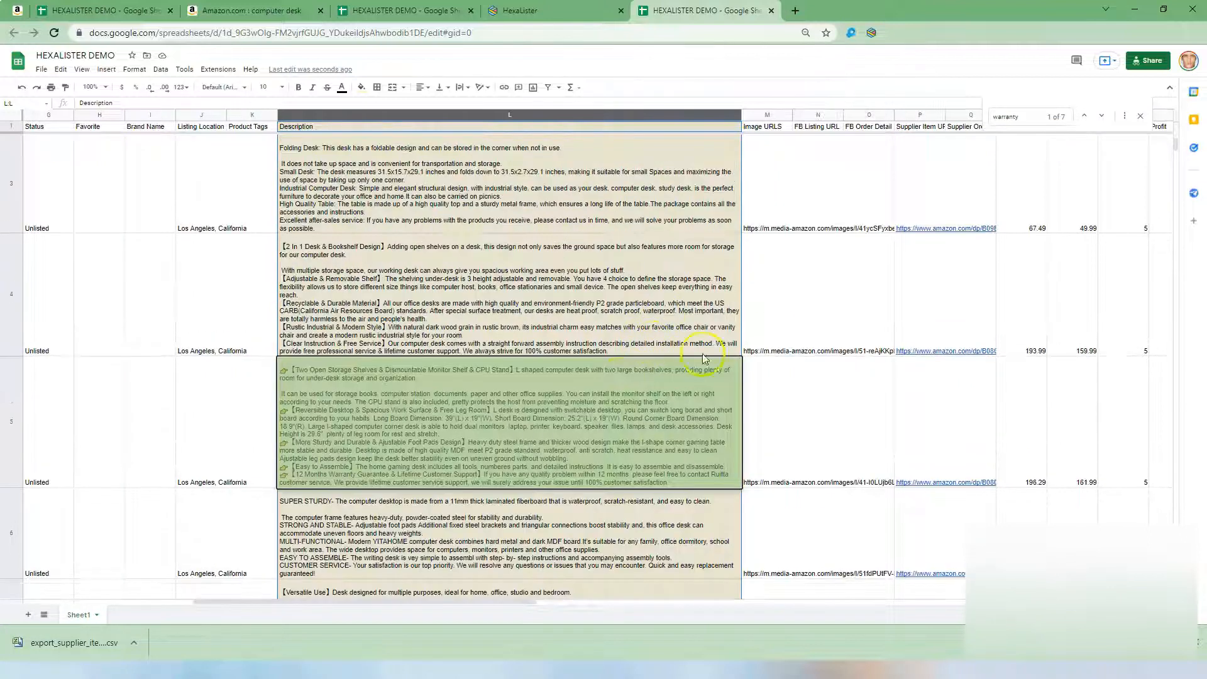
triple_click(574, 409)
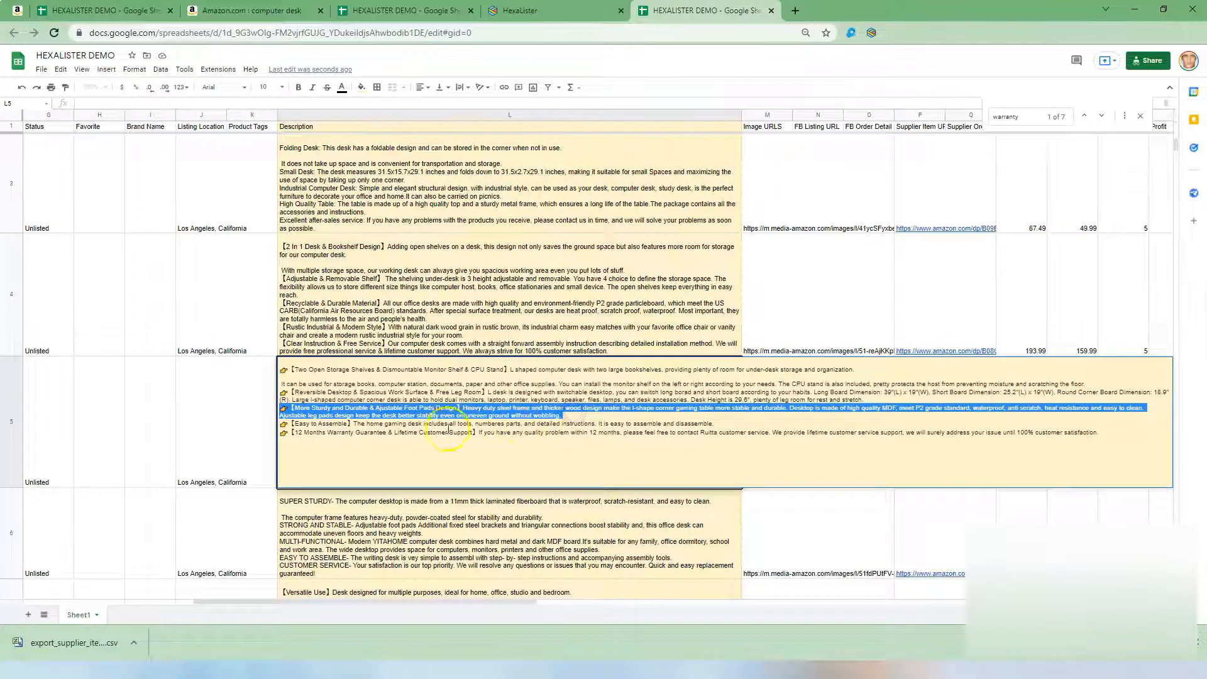
triple_click(429, 434)
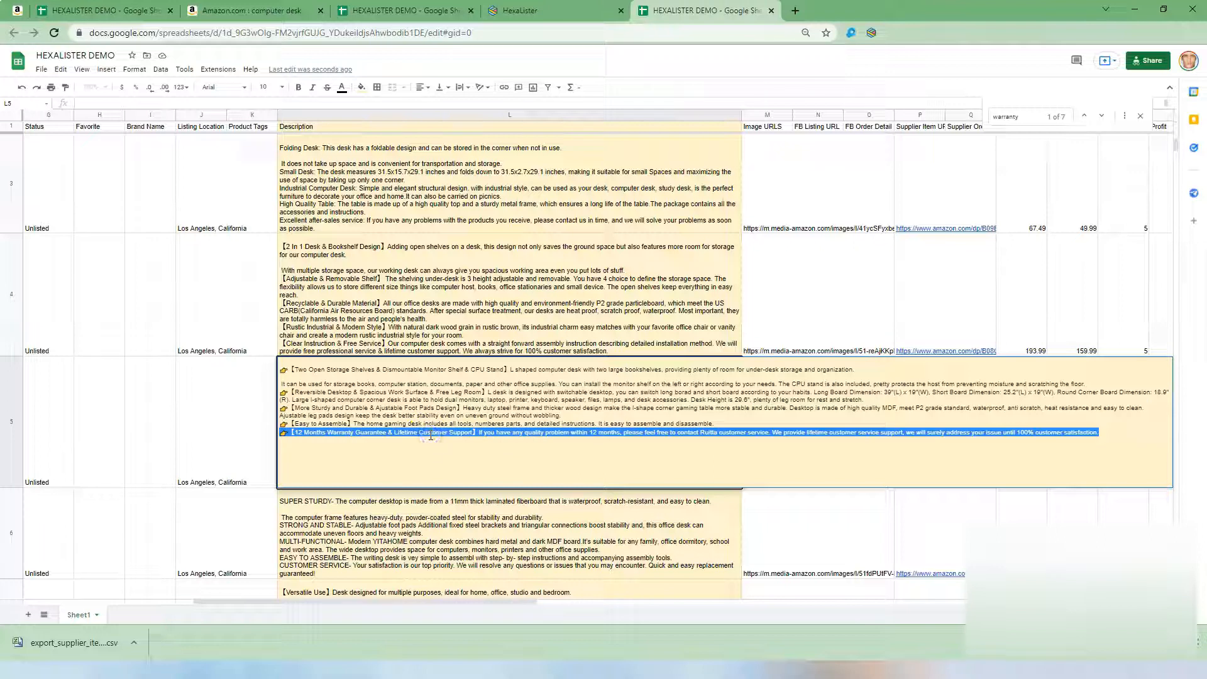
key(BackSpace)
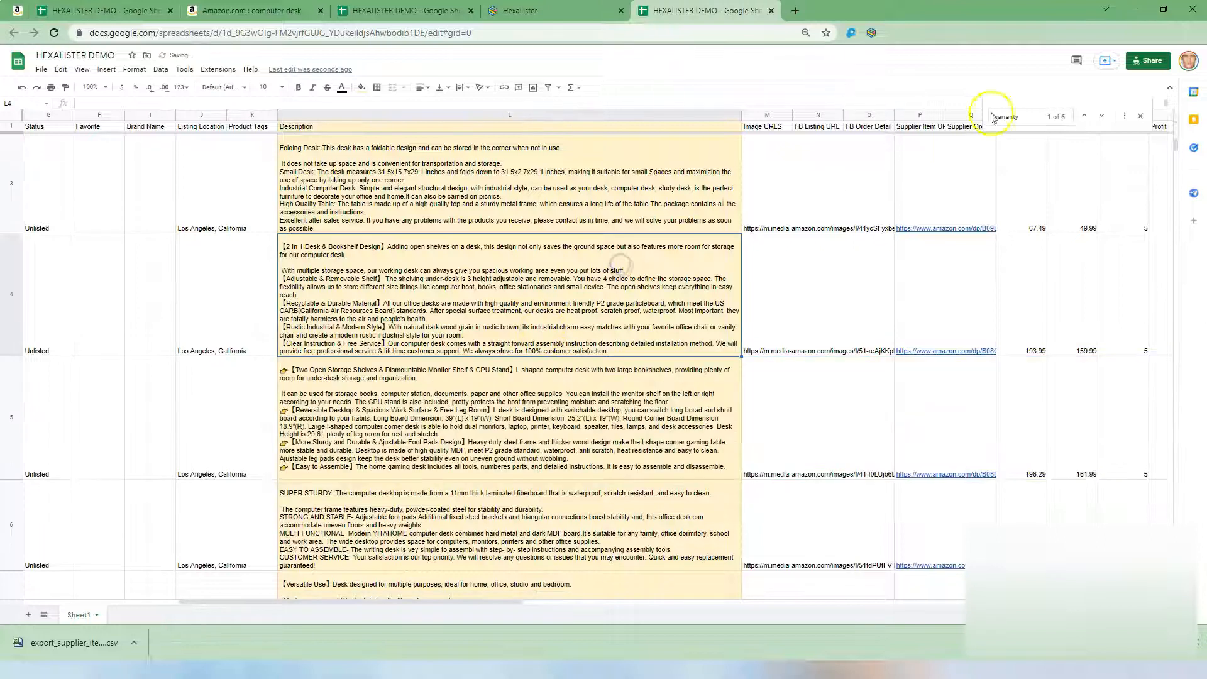
Step: Go to the next "warranty" match and delete the "1 Year Warranty" line from the description in row 16
click(1102, 116)
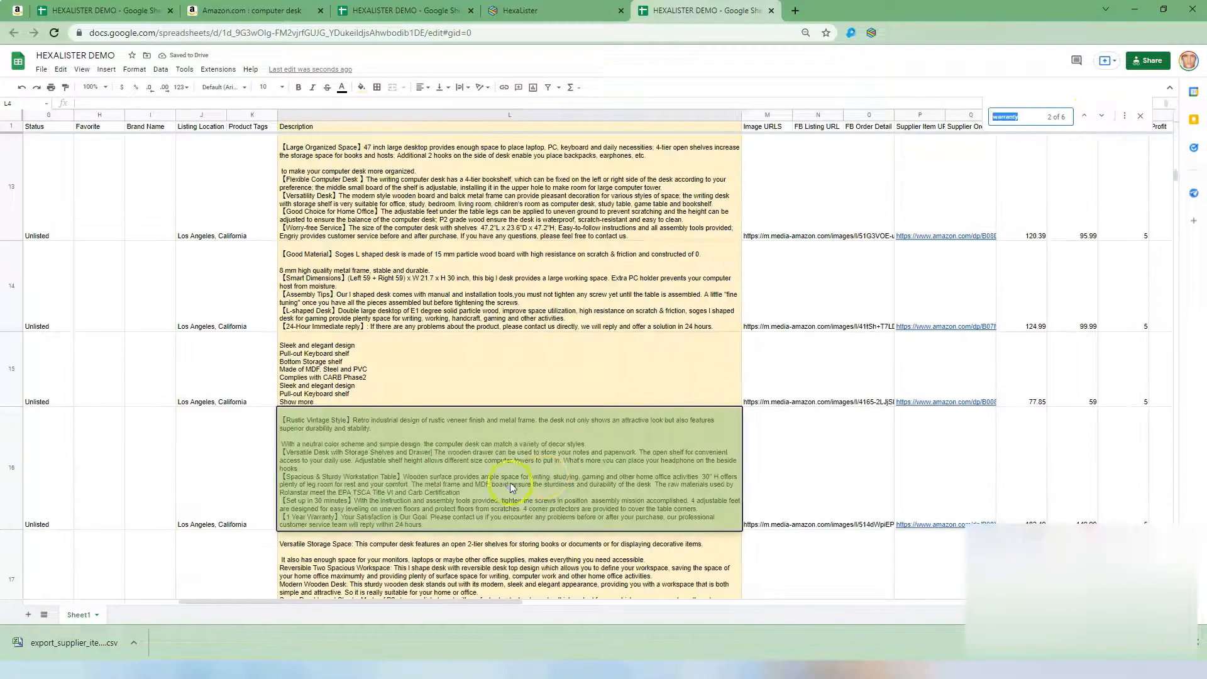
triple_click(511, 482)
double_click(459, 482)
triple_click(459, 482)
key(BackSpace)
click(596, 325)
Step: Find the next "warranty" match and remove the text "5 Year Limited Warranty" from the description in row 29
click(1102, 117)
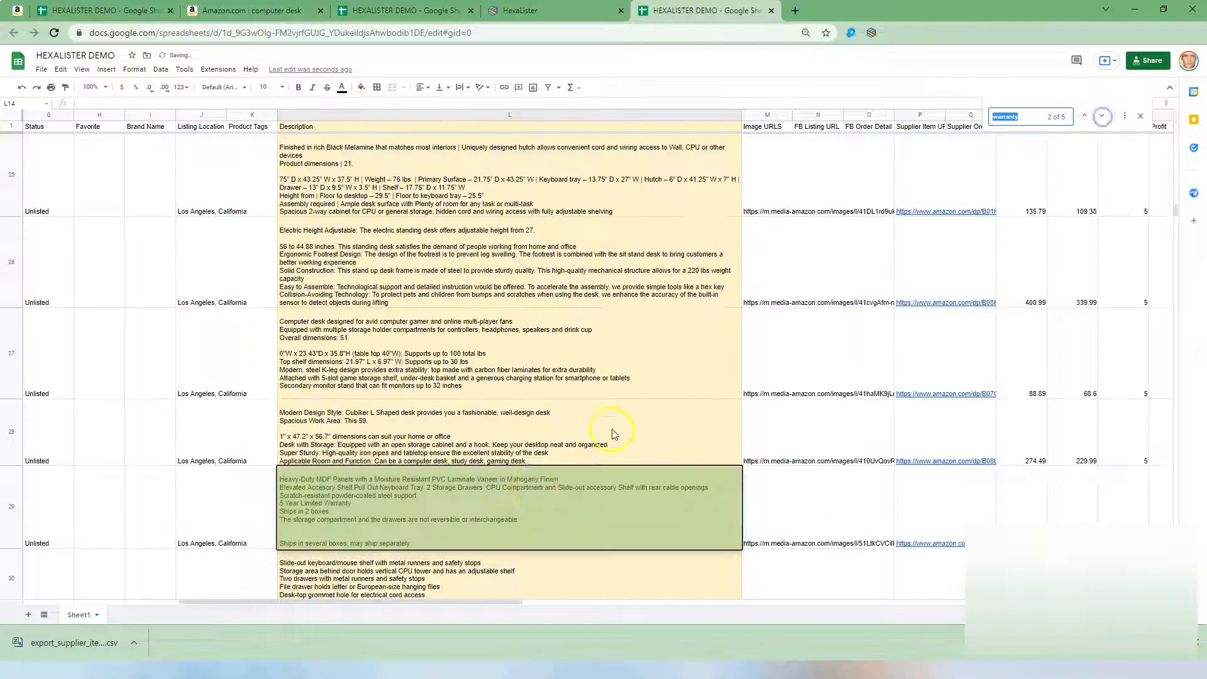
double_click(415, 539)
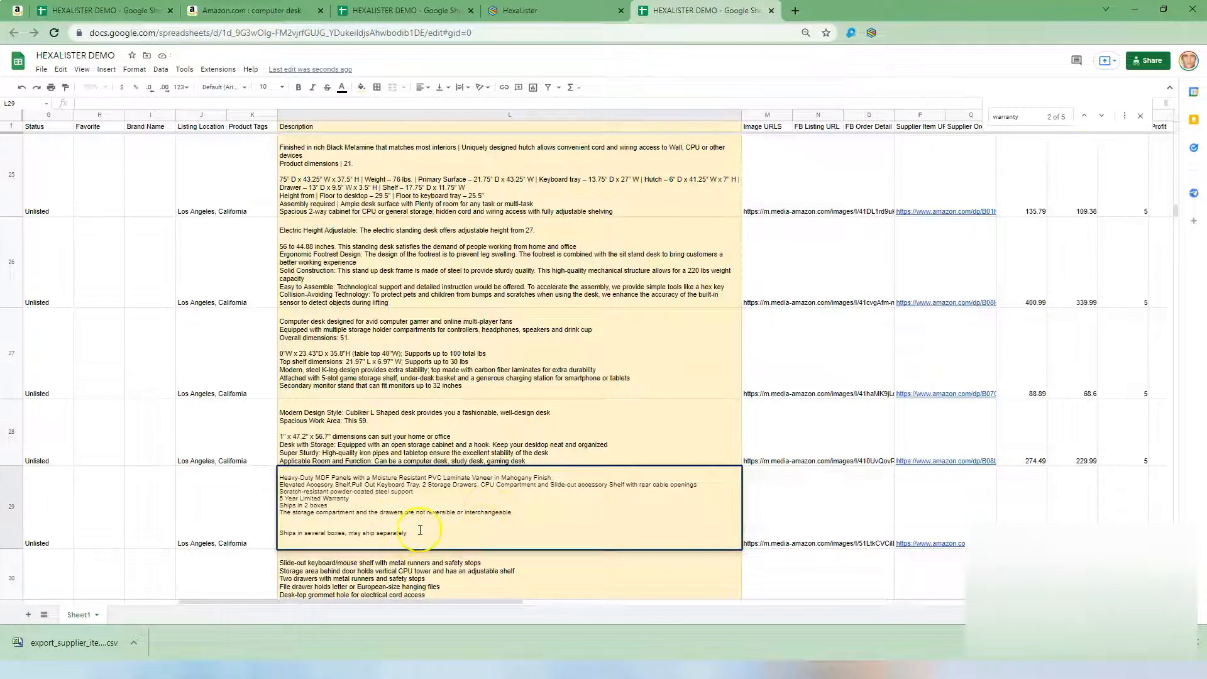
drag(351, 499, 271, 498)
key(BackSpace)
click(548, 364)
Step: Jump to the next "warranty" match and delete the "1 Year Warranty" line from the description in row 31
click(1101, 117)
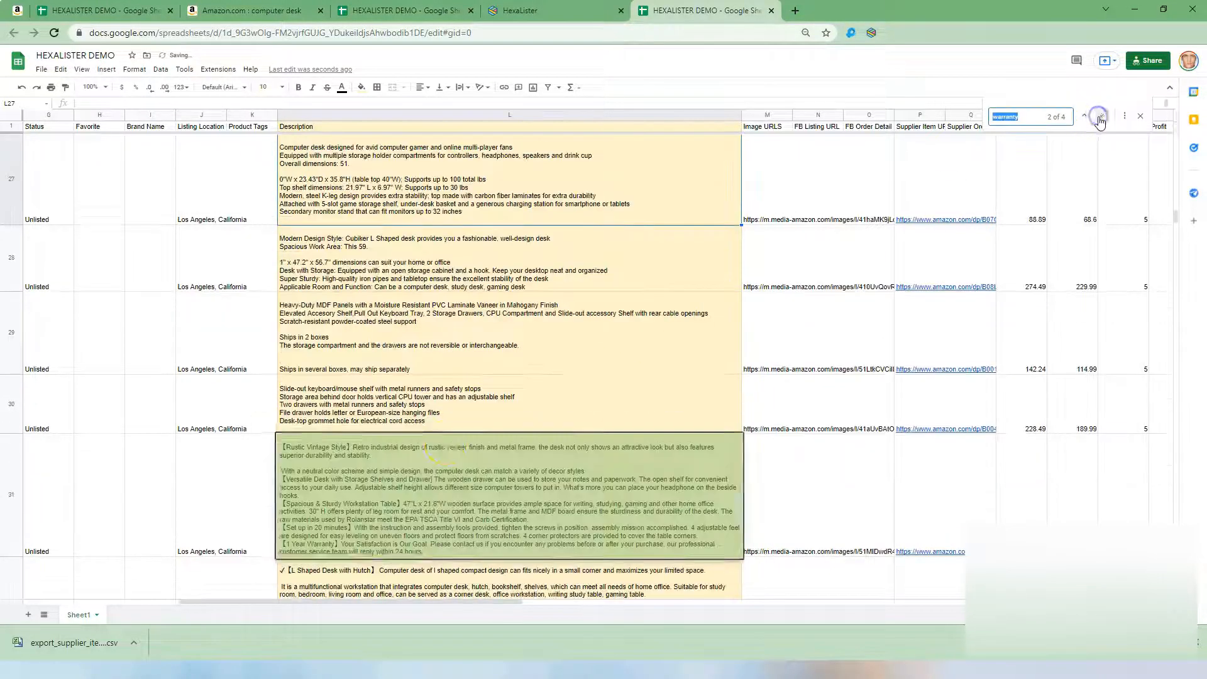
double_click(388, 514)
triple_click(386, 511)
key(BackSpace)
click(503, 293)
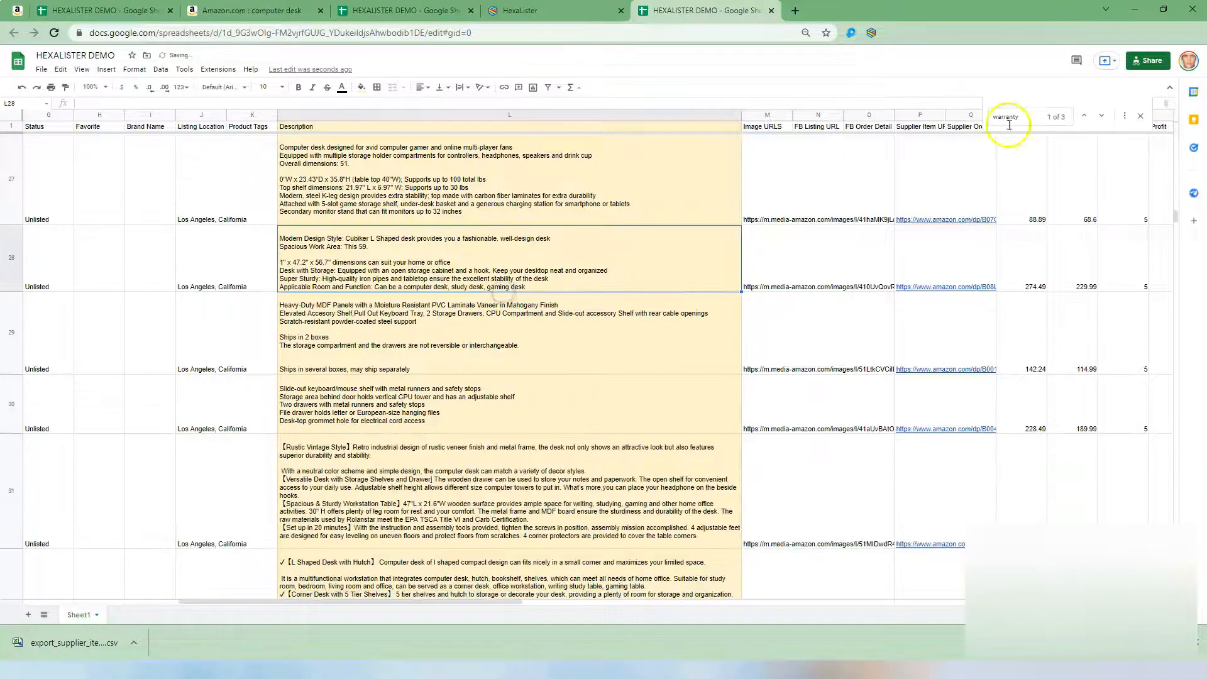
Step: Delete the "Model: S-205 1 year warranty and suitable for office use" line and its blank line from the matching description in row 37
click(1102, 117)
double_click(498, 549)
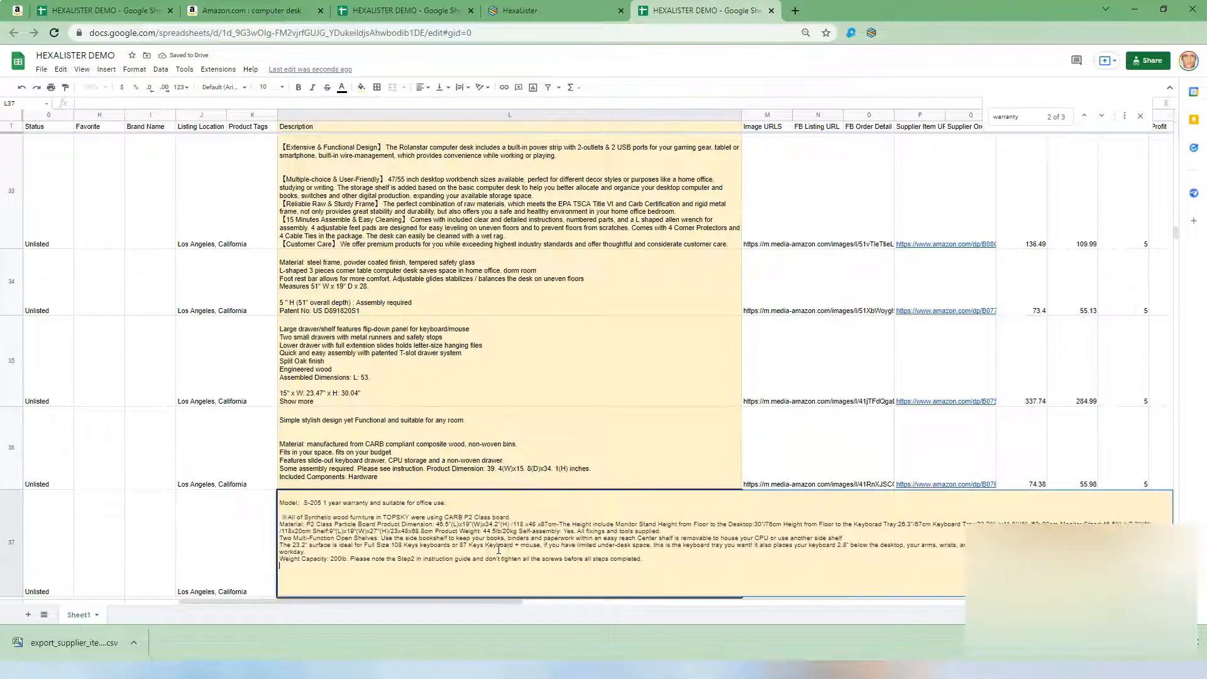
triple_click(403, 559)
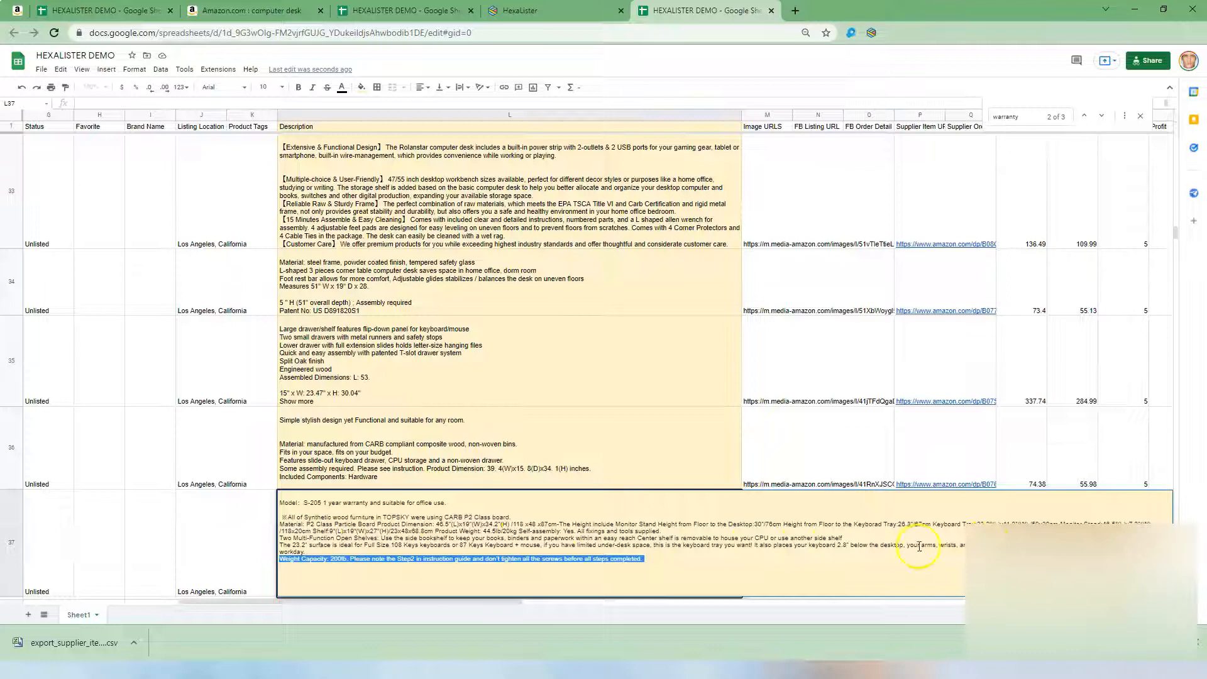
triple_click(370, 503)
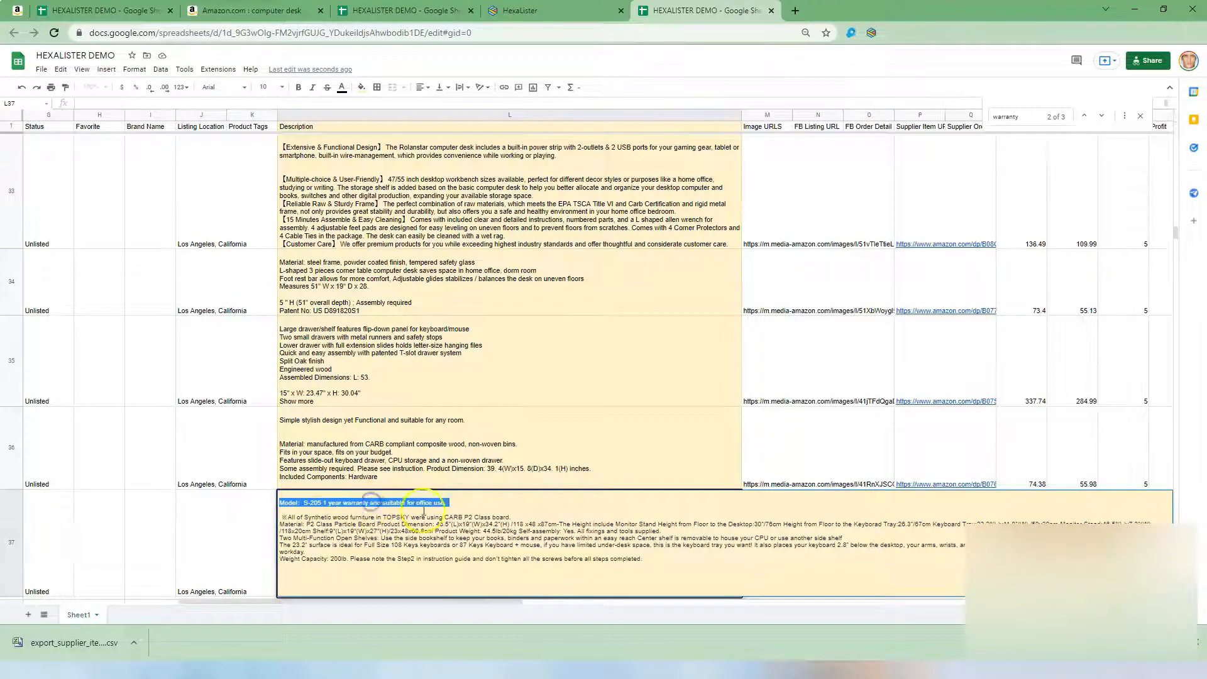
key(BackSpace)
key(Delete)
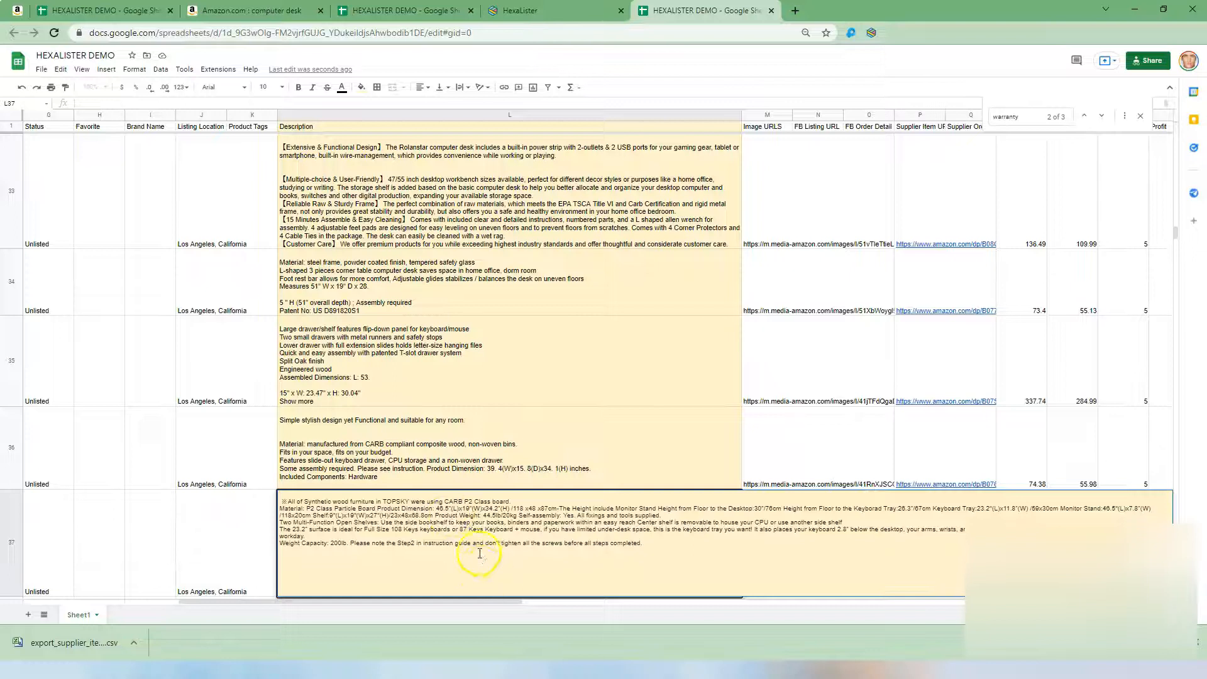
click(715, 416)
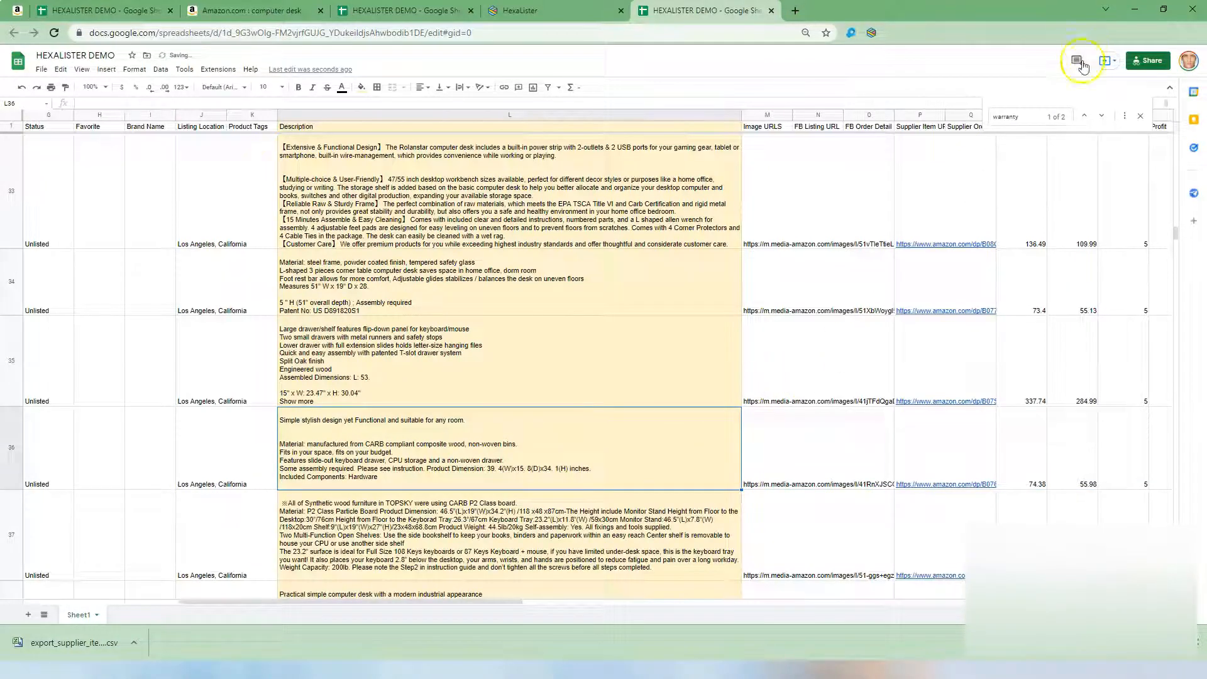
Step: Go to the next "warranty" match and delete the "Customer Service" line about the 3-year warranty from the description in row 47
click(1101, 115)
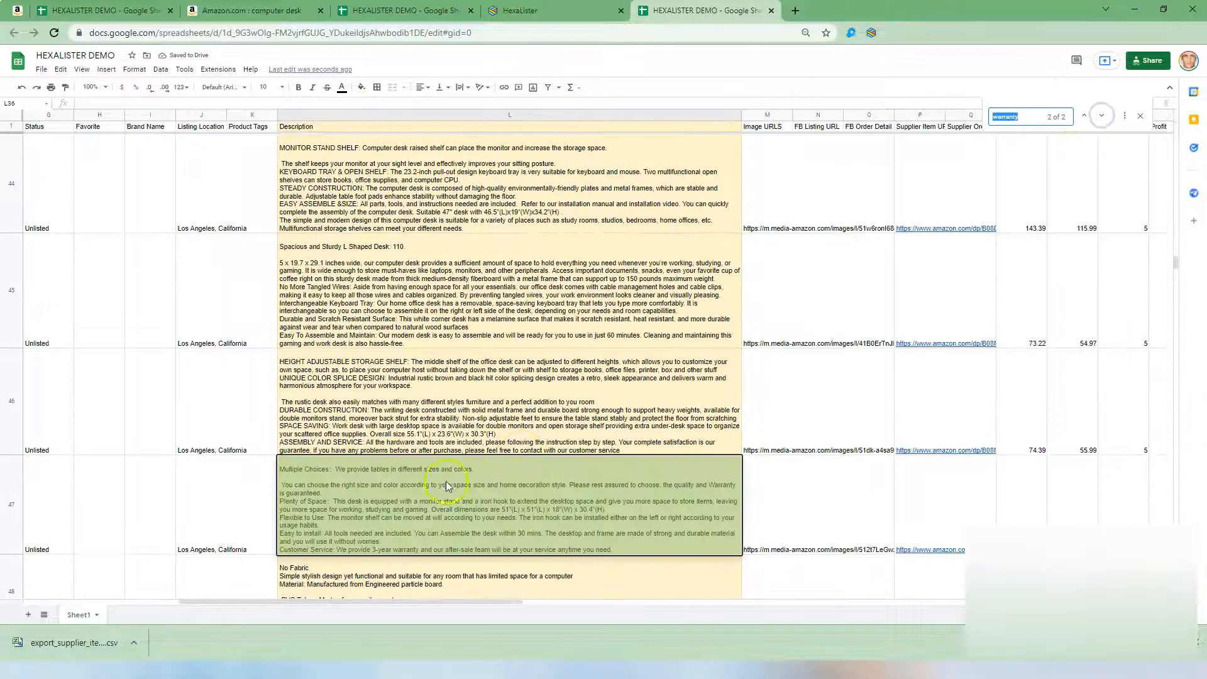
double_click(445, 487)
triple_click(400, 514)
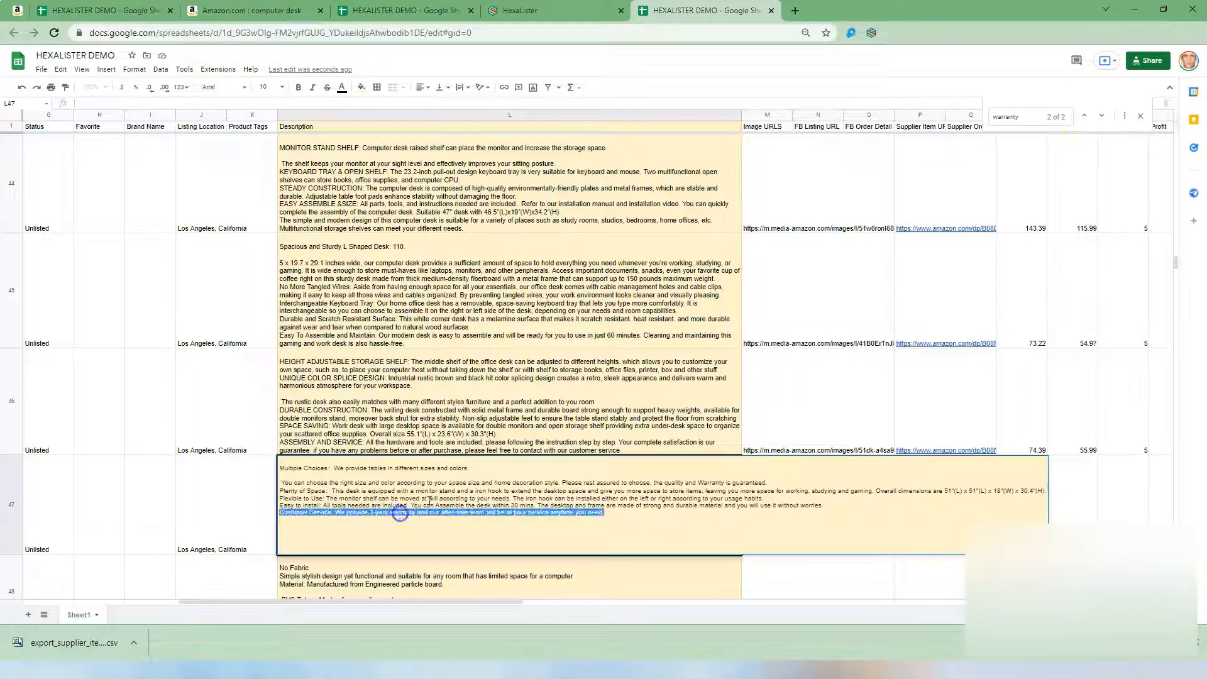
key(BackSpace)
click(490, 376)
Step: Insert blank lines before the "Plenty of Space", "Flexible to Use" and "Easy to install" paragraphs of the description in row 47
double_click(550, 508)
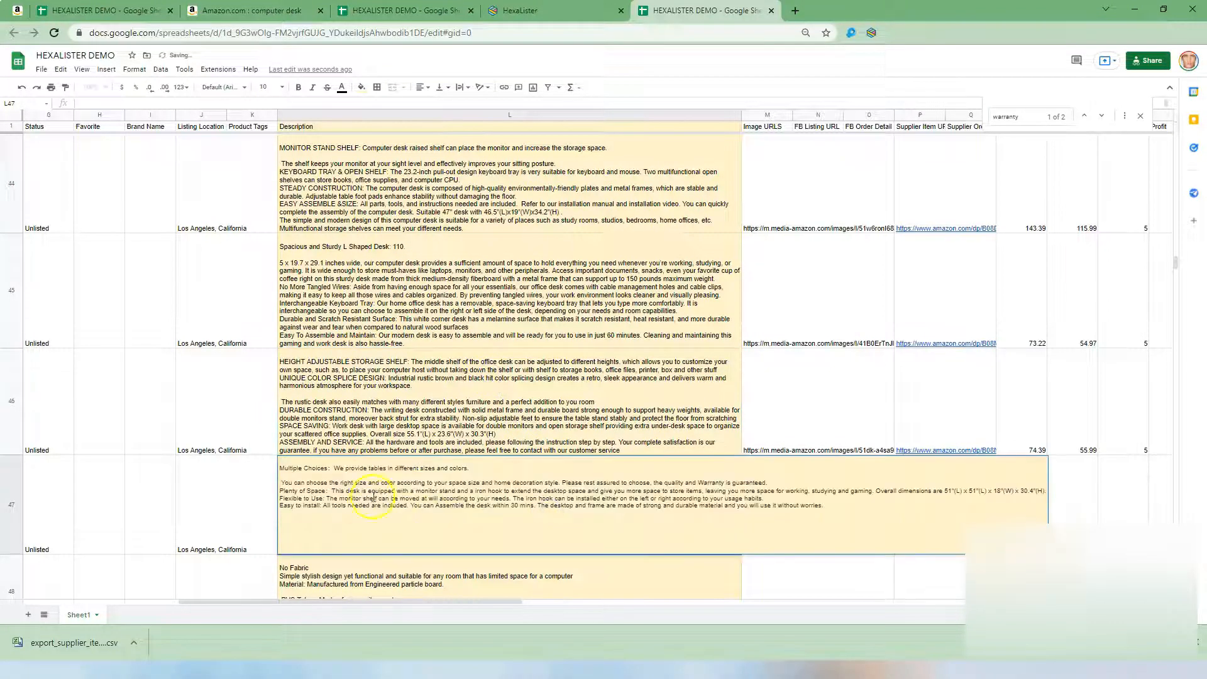
click(776, 493)
click(778, 507)
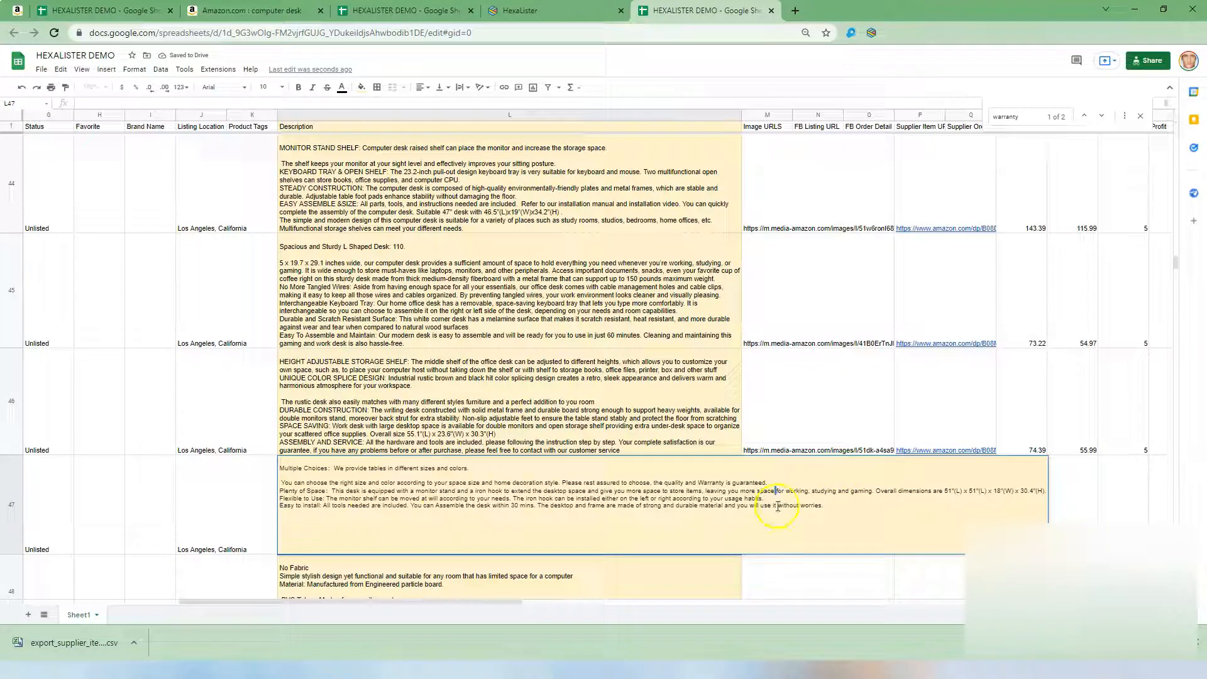
click(777, 498)
click(459, 492)
key(ctrl+Return)
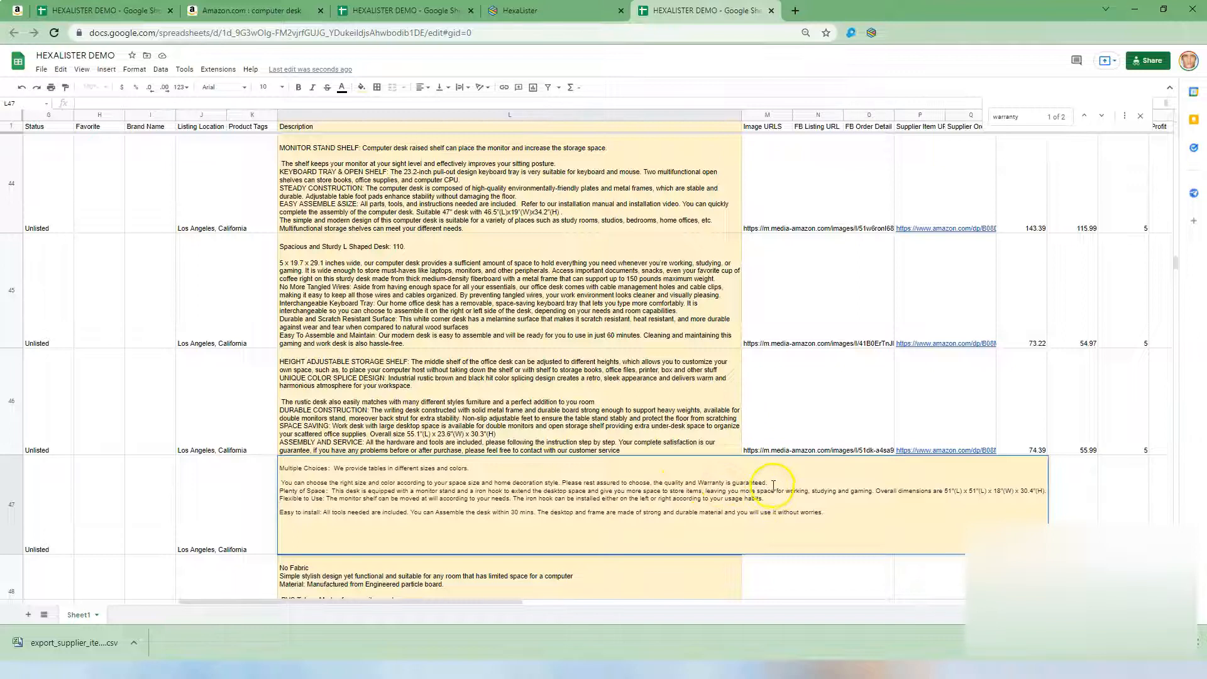
key(ctrl+Return)
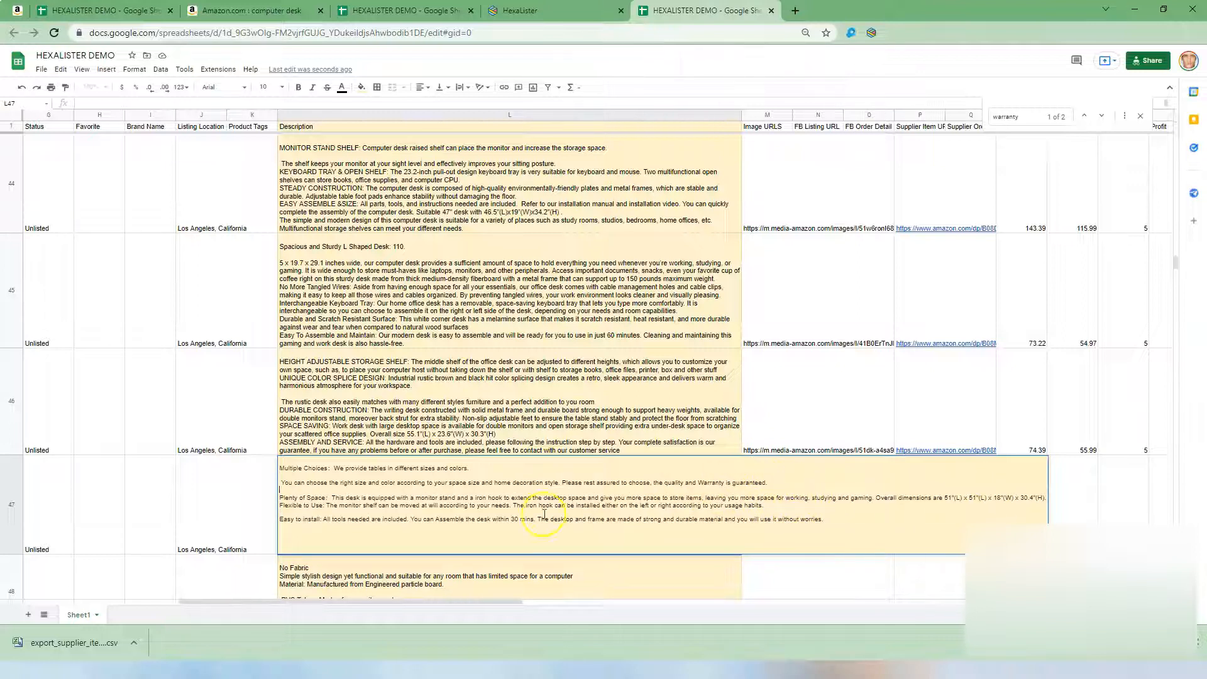
click(281, 504)
key(ctrl+Return)
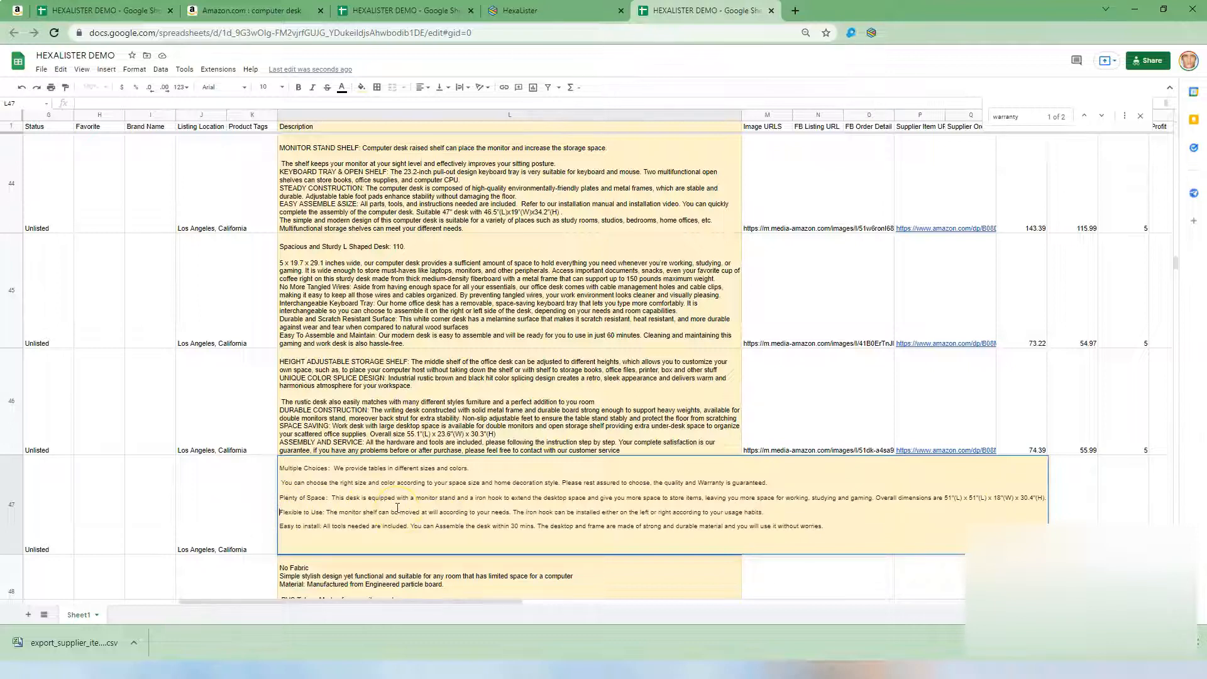
click(514, 418)
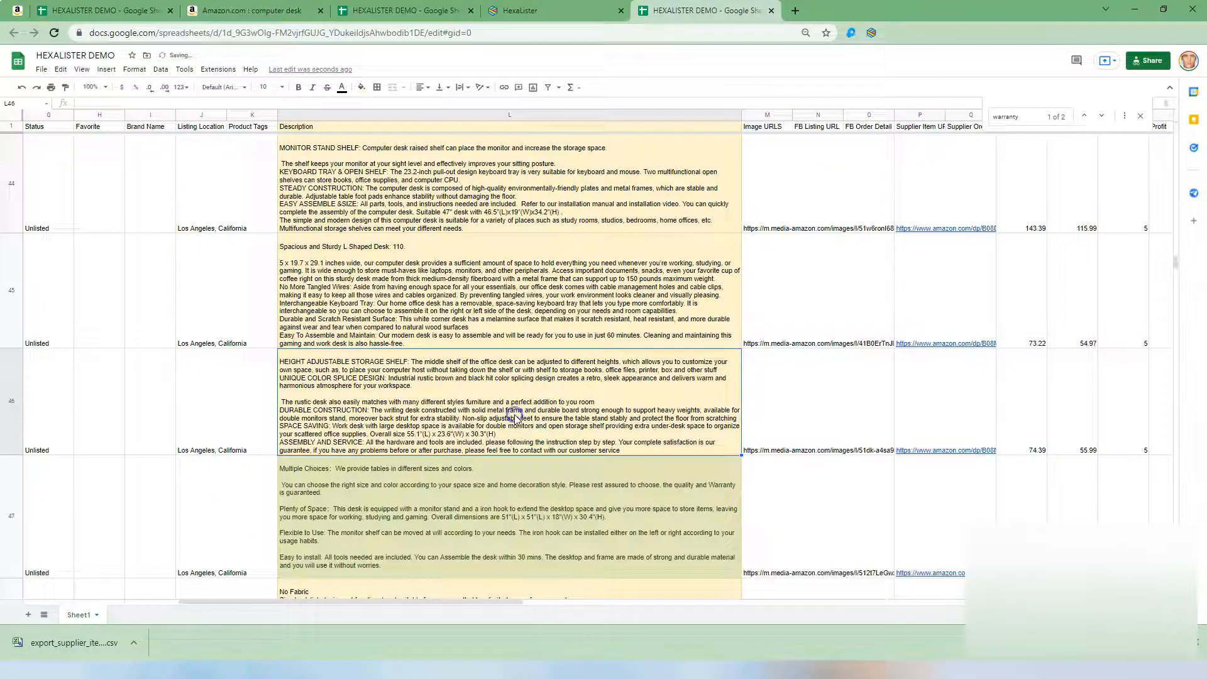
click(424, 485)
scroll(420, 389, down, 2)
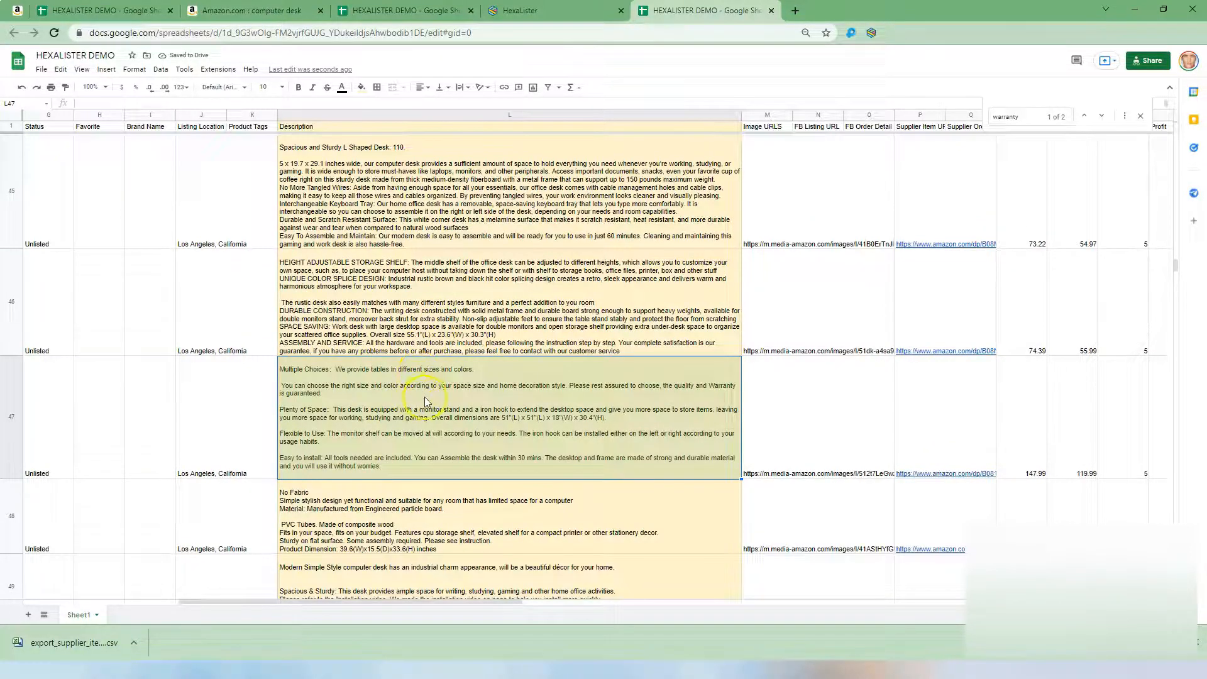
click(440, 491)
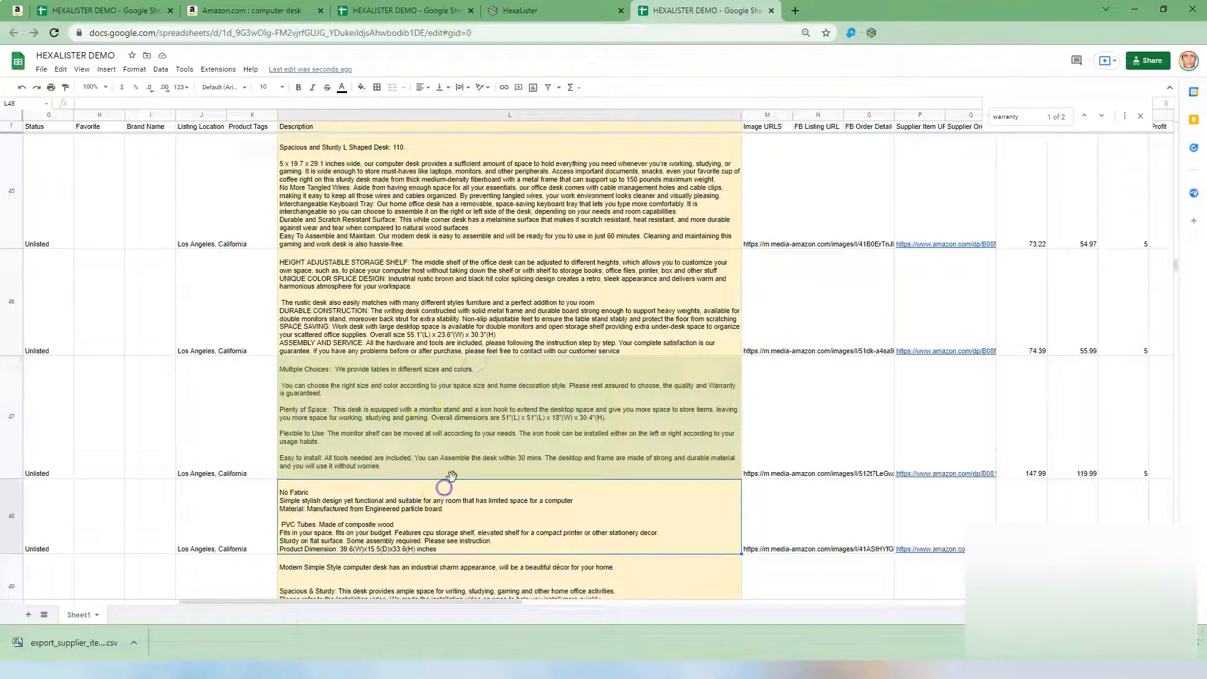
scroll(497, 312, down, 1)
scroll(493, 324, up, 1)
Step: Separate the paragraphs of the "MONITOR STAND SHELF" description in row 44 with blank lines, from "KEYBOARD TRAY" through the closing paragraph
scroll(476, 365, up, 2)
click(465, 324)
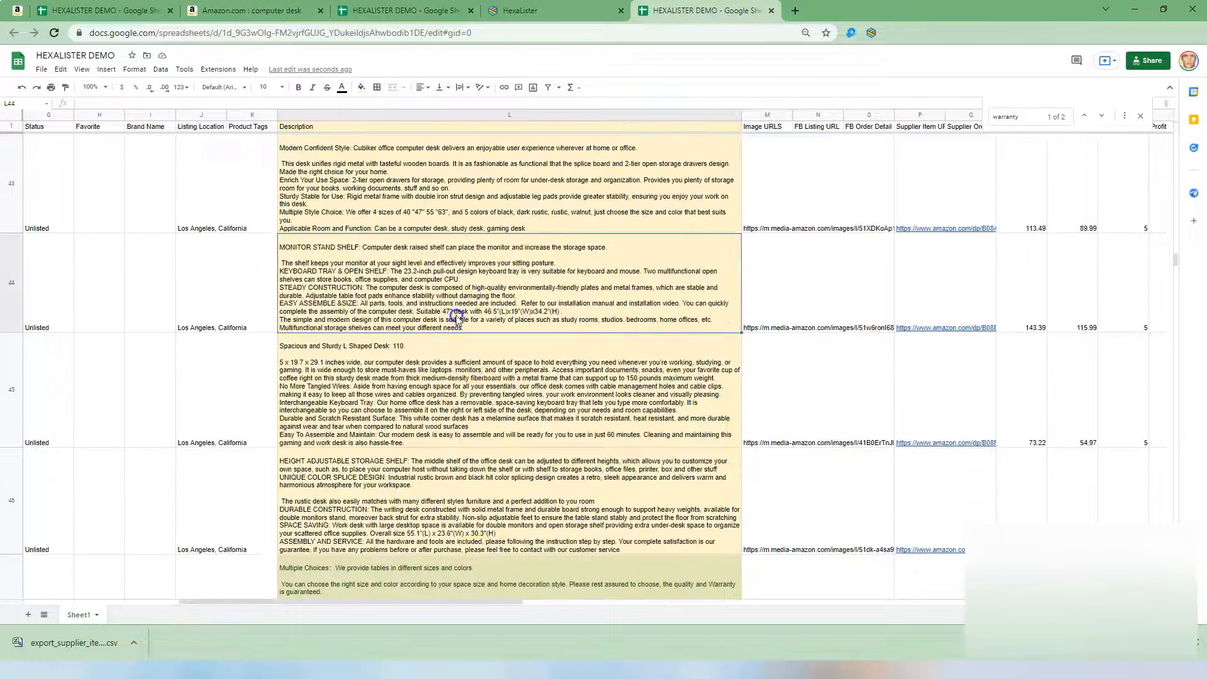
double_click(426, 293)
click(559, 259)
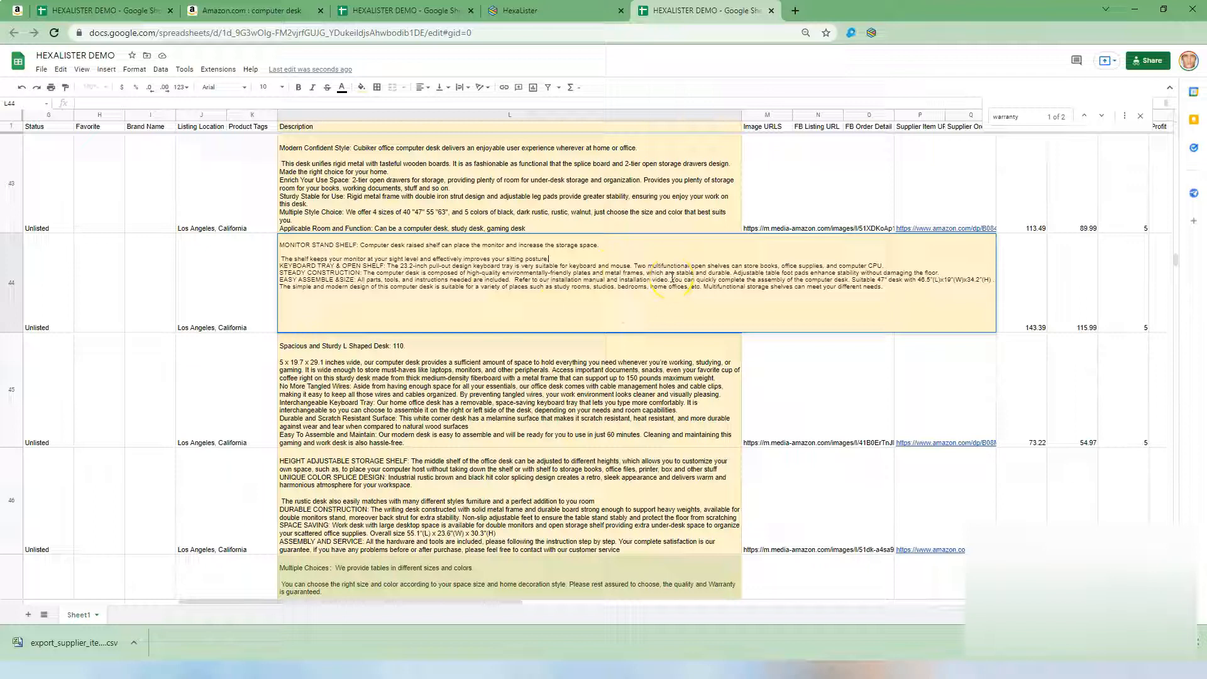
key(ctrl+Return)
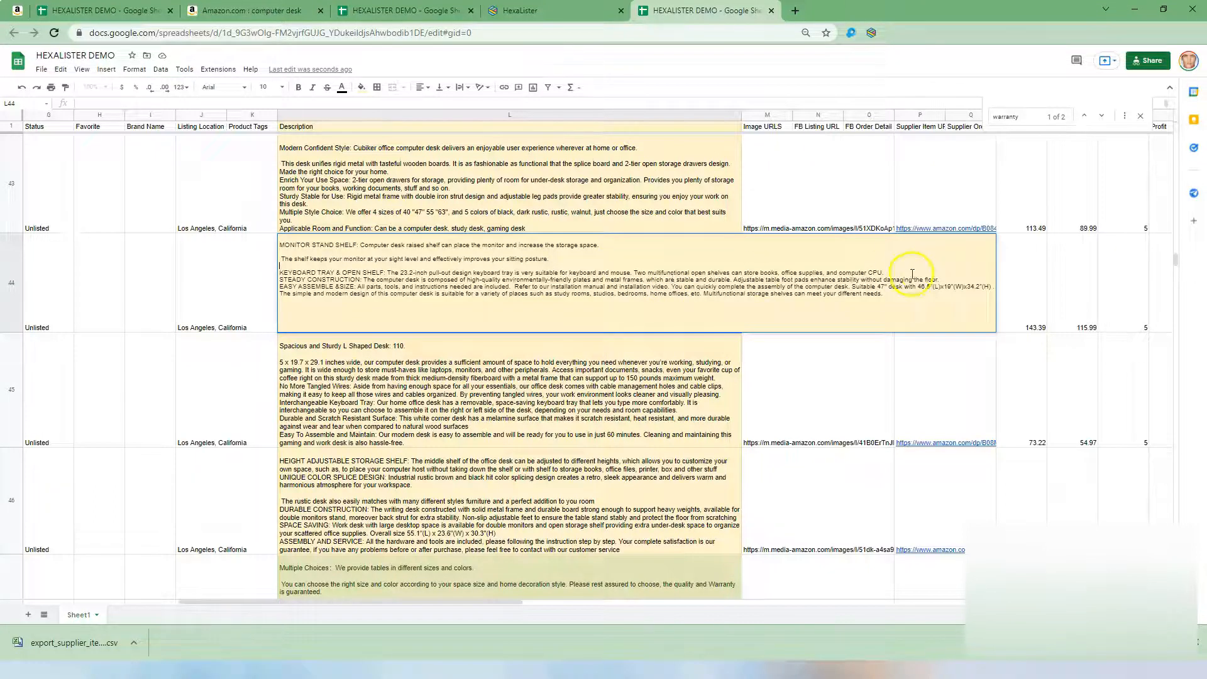
key(ctrl+Return)
click(952, 292)
click(955, 285)
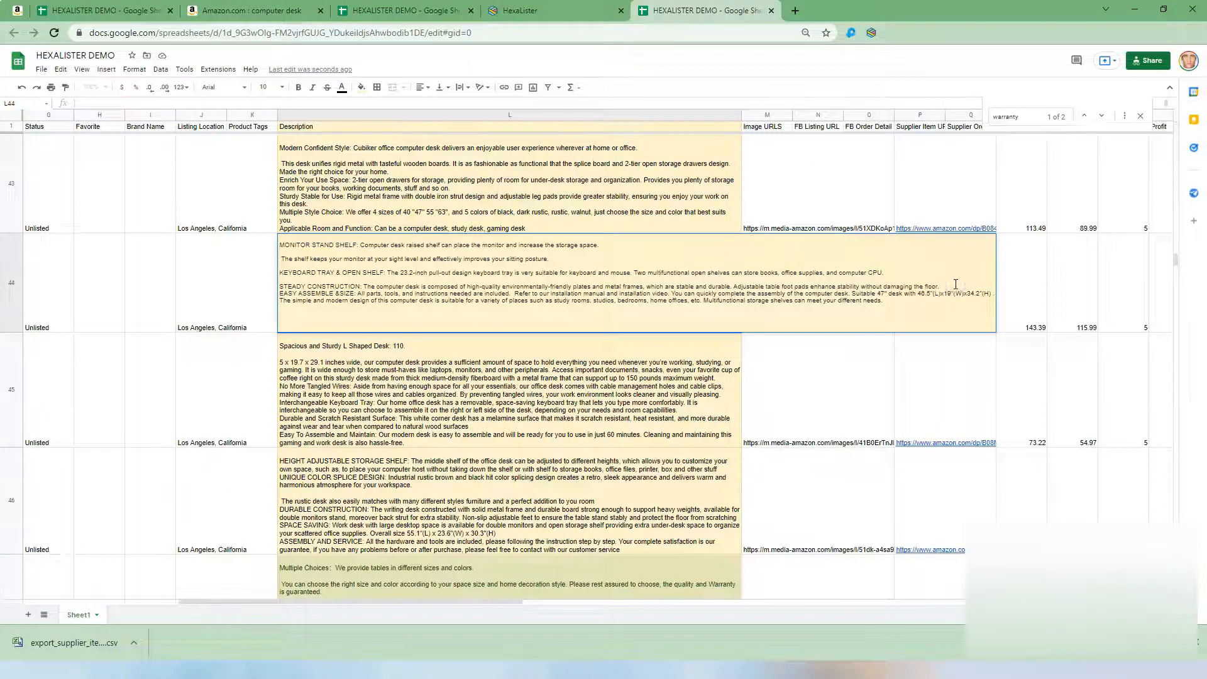
key(ctrl+Return)
click(923, 294)
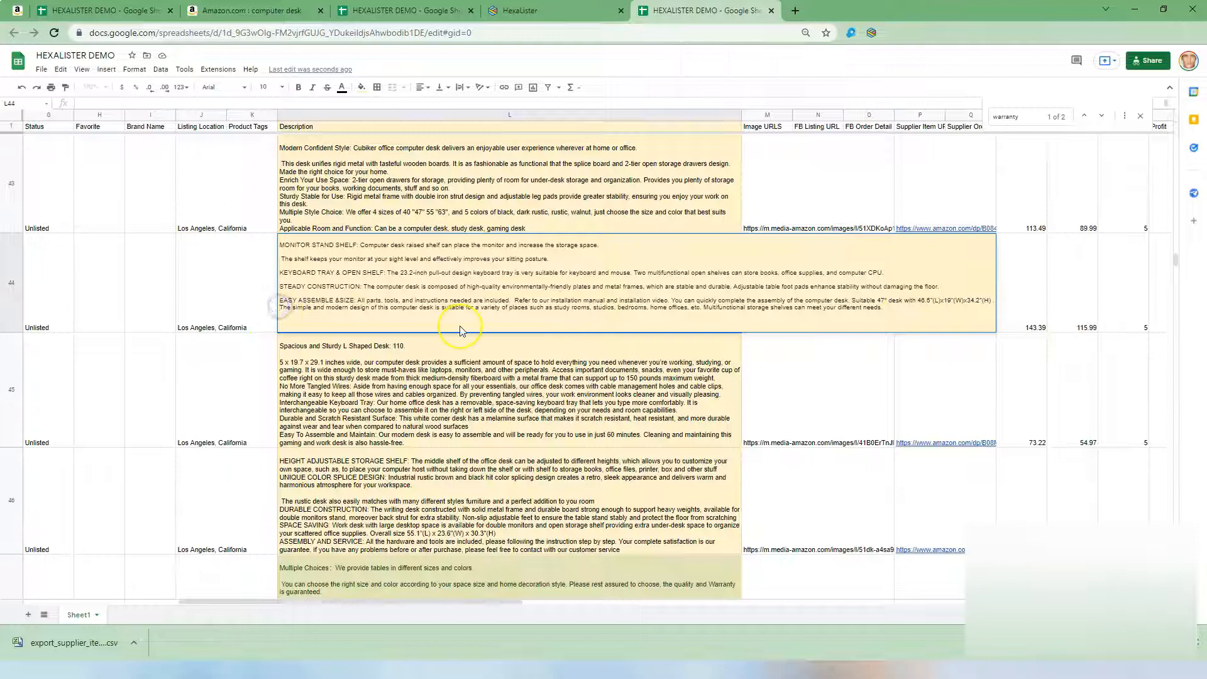
key(ctrl+Return)
click(530, 205)
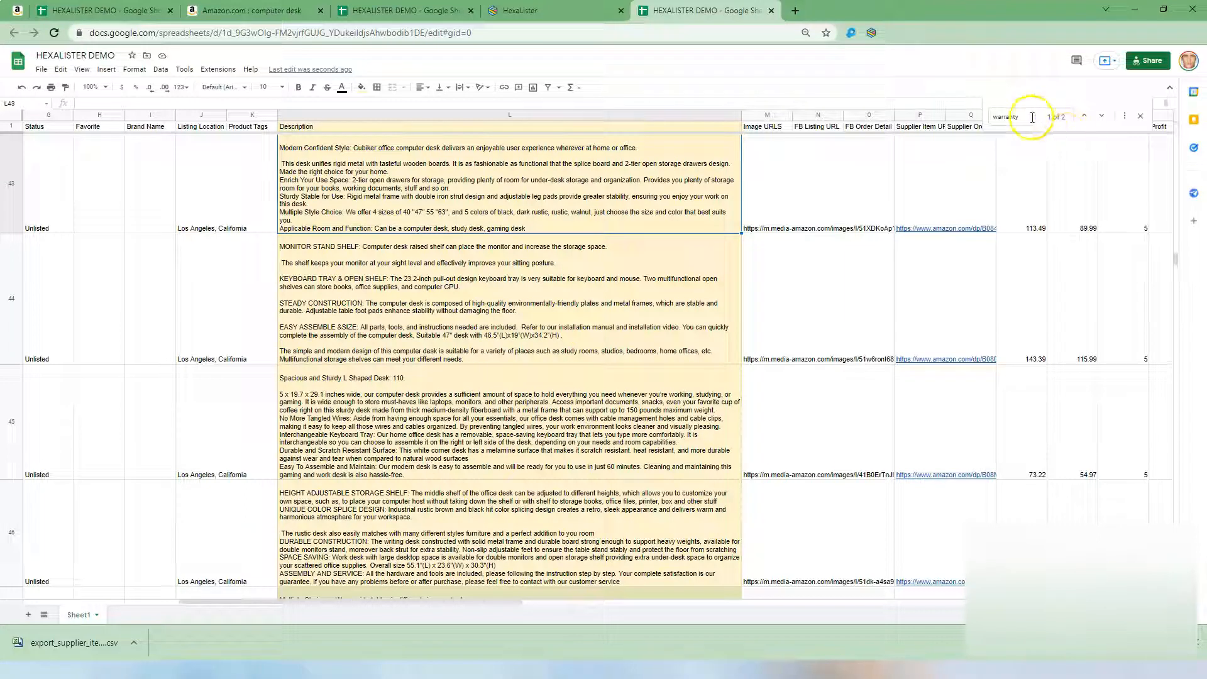
Step: Go to the next "warranty" match and delete the sentence "Please rest assured to choose, the quality and Warranty is guaranteed." from row 47's description
click(1101, 116)
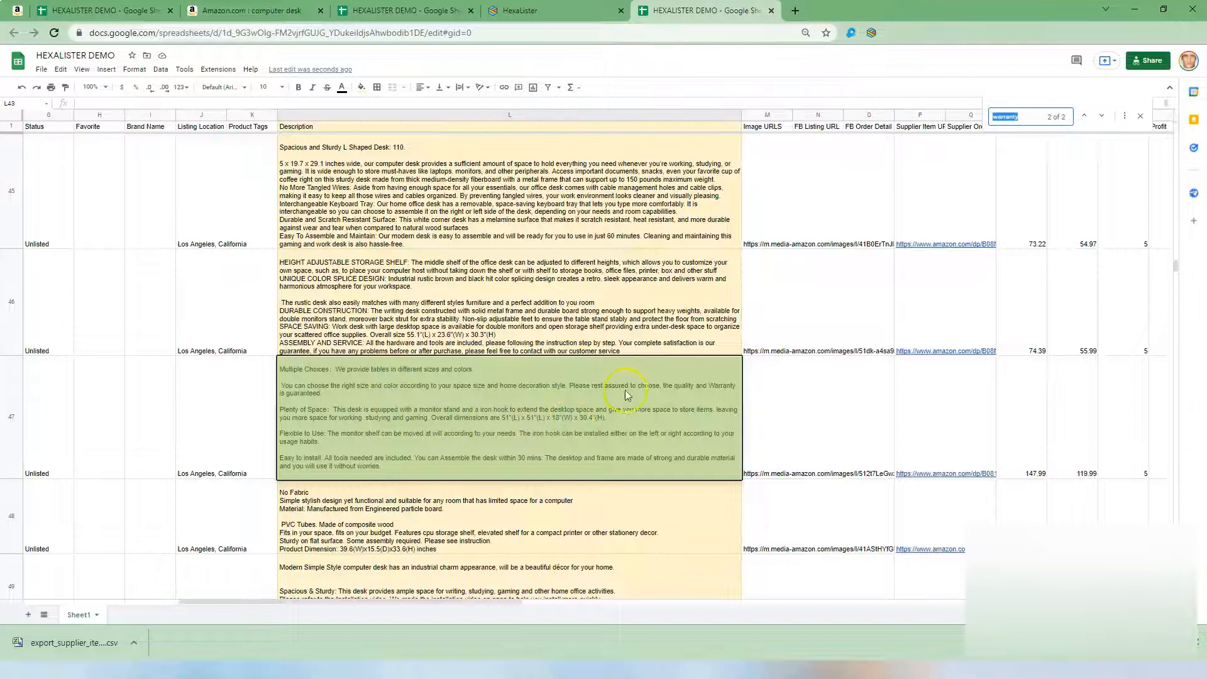
triple_click(728, 389)
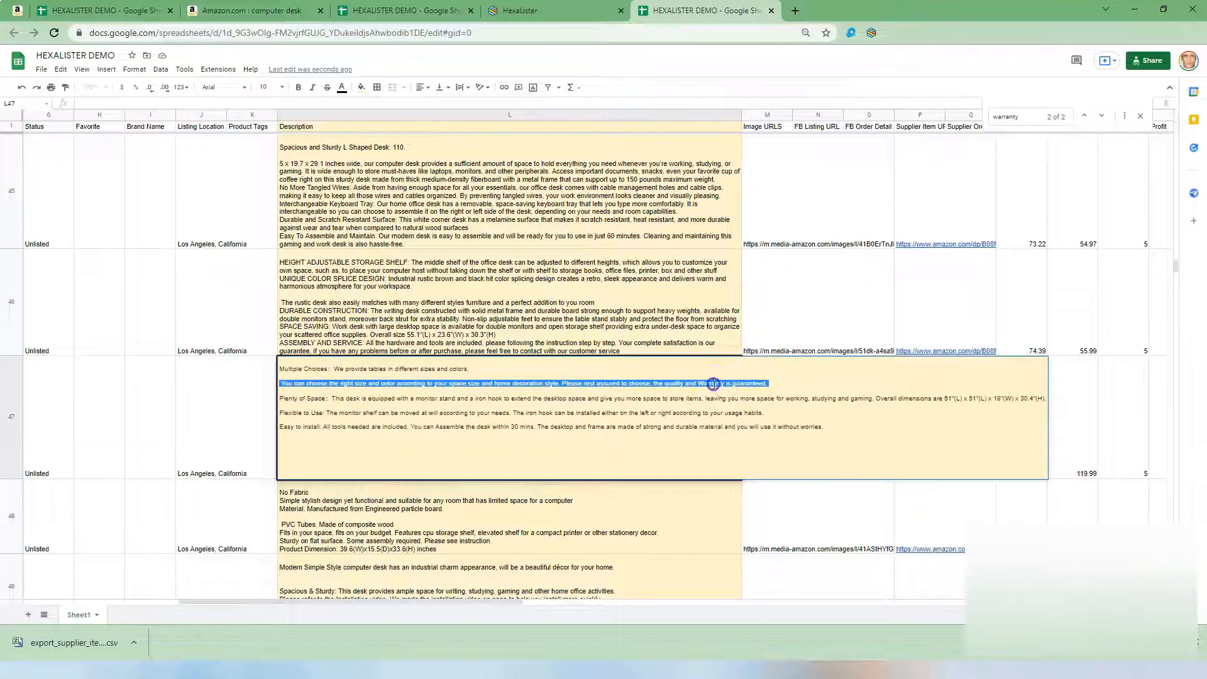
click(713, 383)
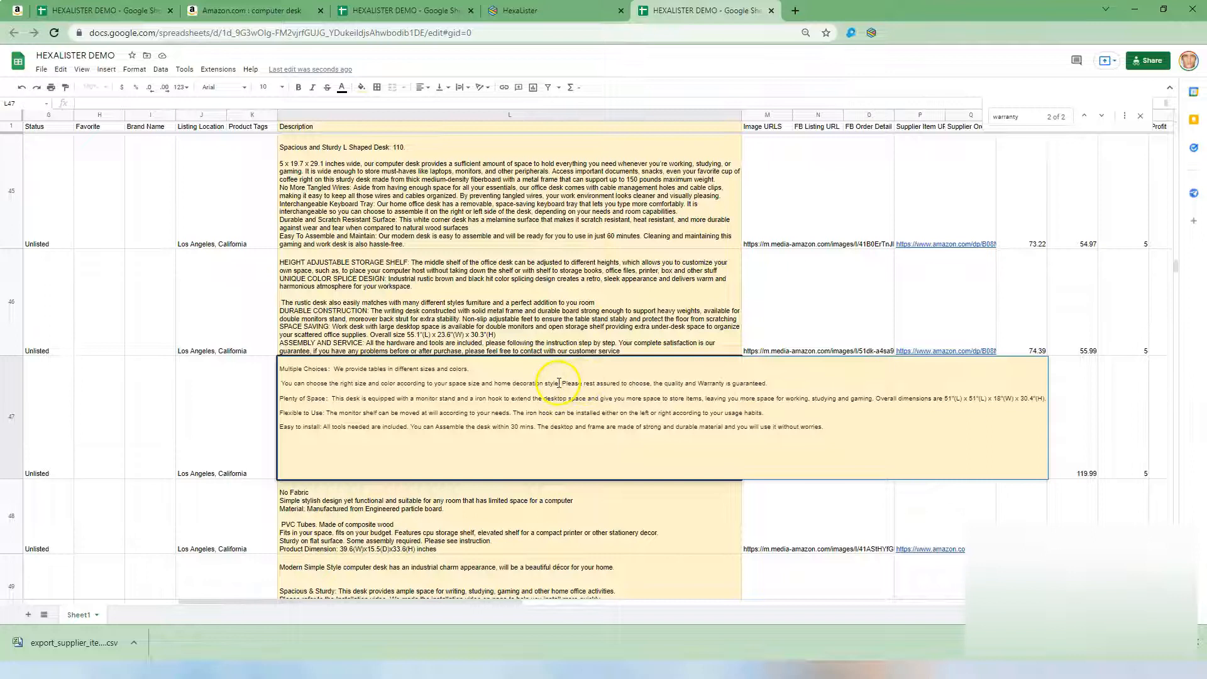
drag(565, 383, 750, 382)
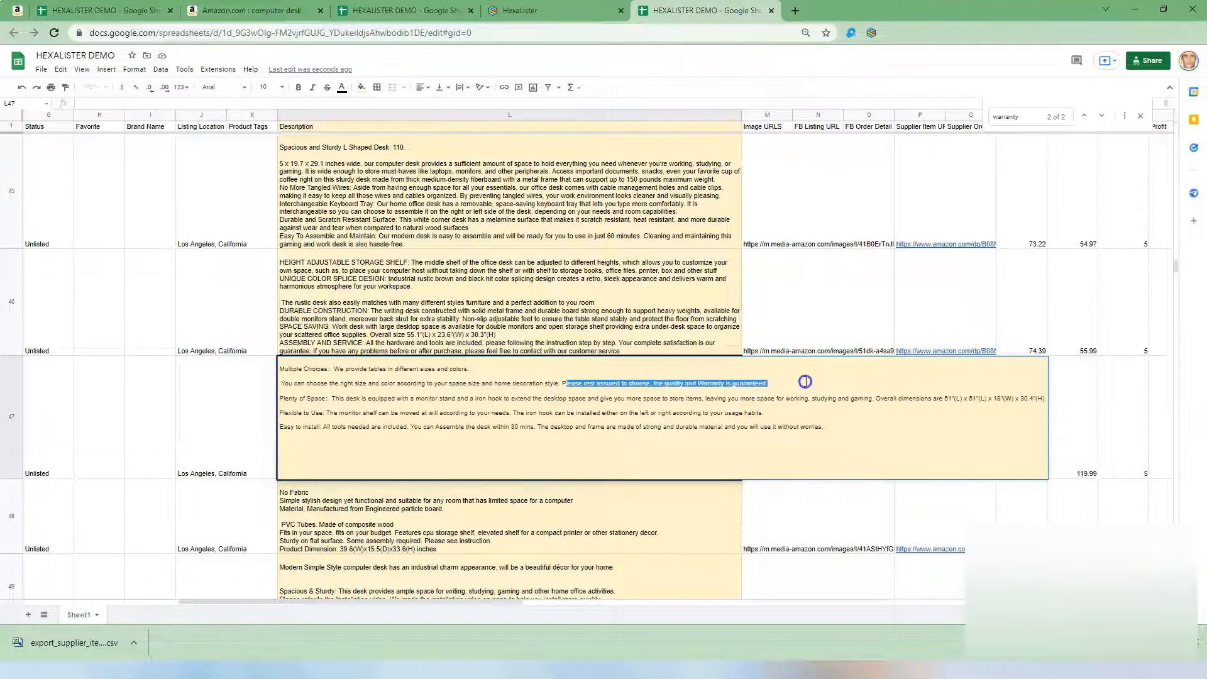
key(BackSpace)
key(BackSpace)
click(572, 490)
Step: Go to the next "warranty" match and delete the "Customer Service" line about the one-year warranty from the description in row 12
click(1101, 117)
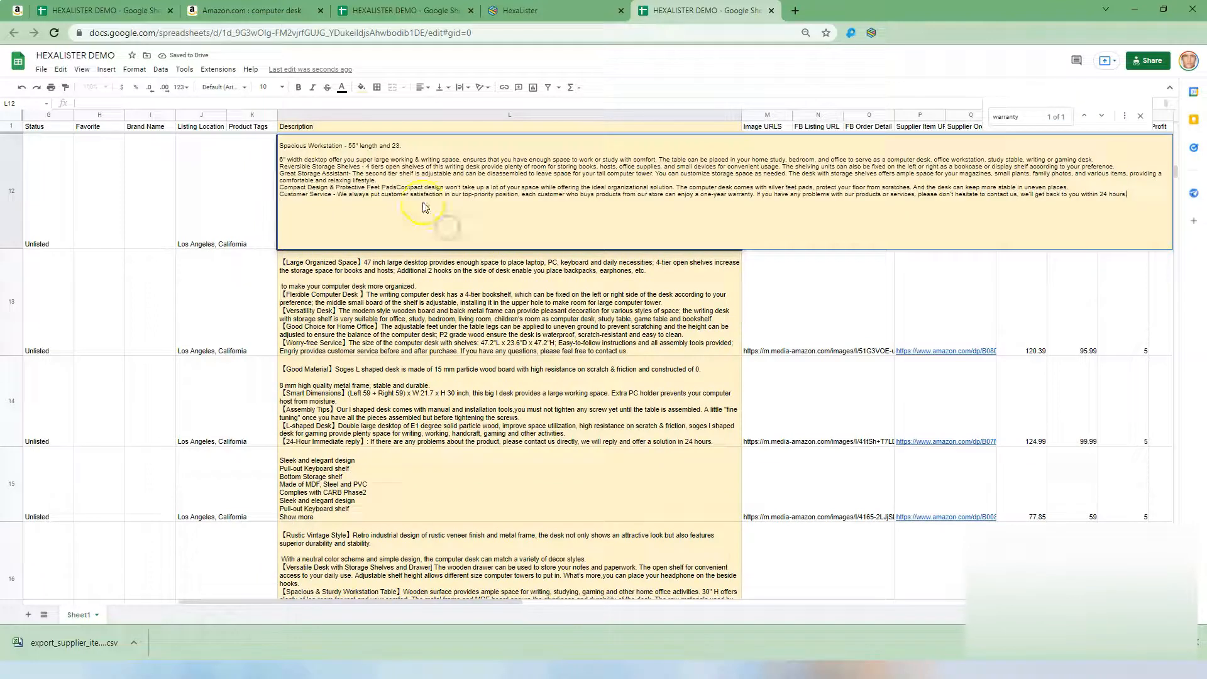
triple_click(428, 195)
key(BackSpace)
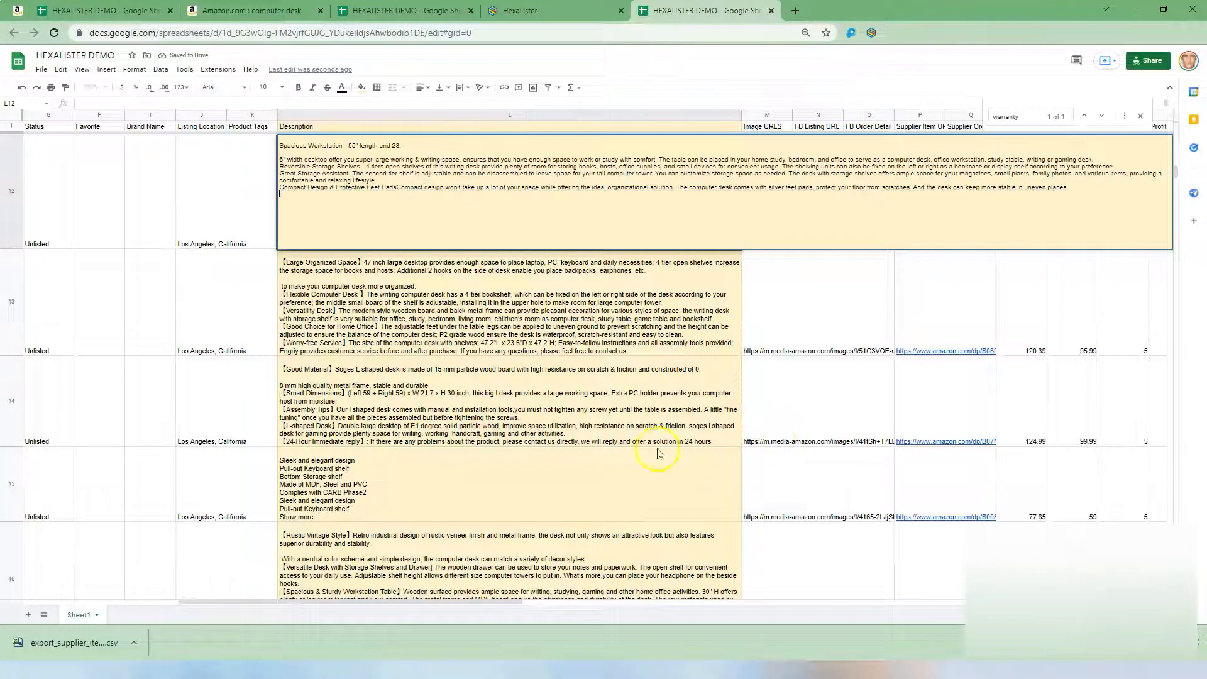
click(657, 447)
Step: Search the sheet for "customer" and check the matching description in row 18 for unwanted text
drag(1078, 119, 903, 121)
text(customer)
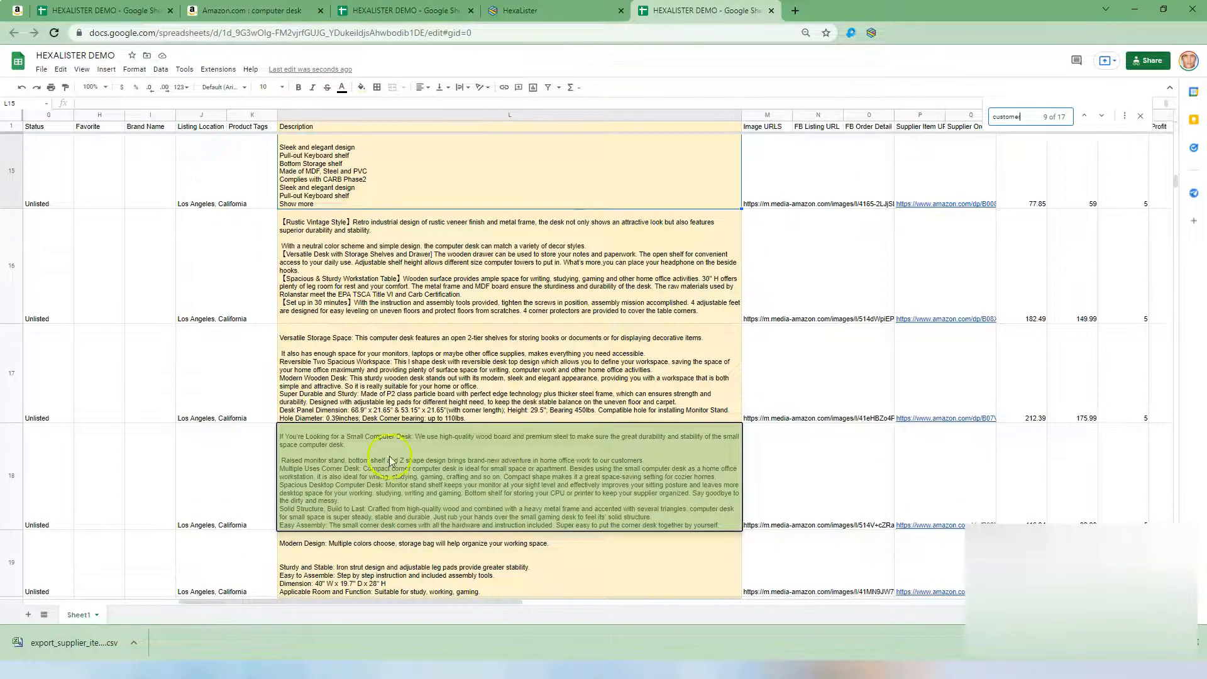
click(458, 523)
triple_click(566, 484)
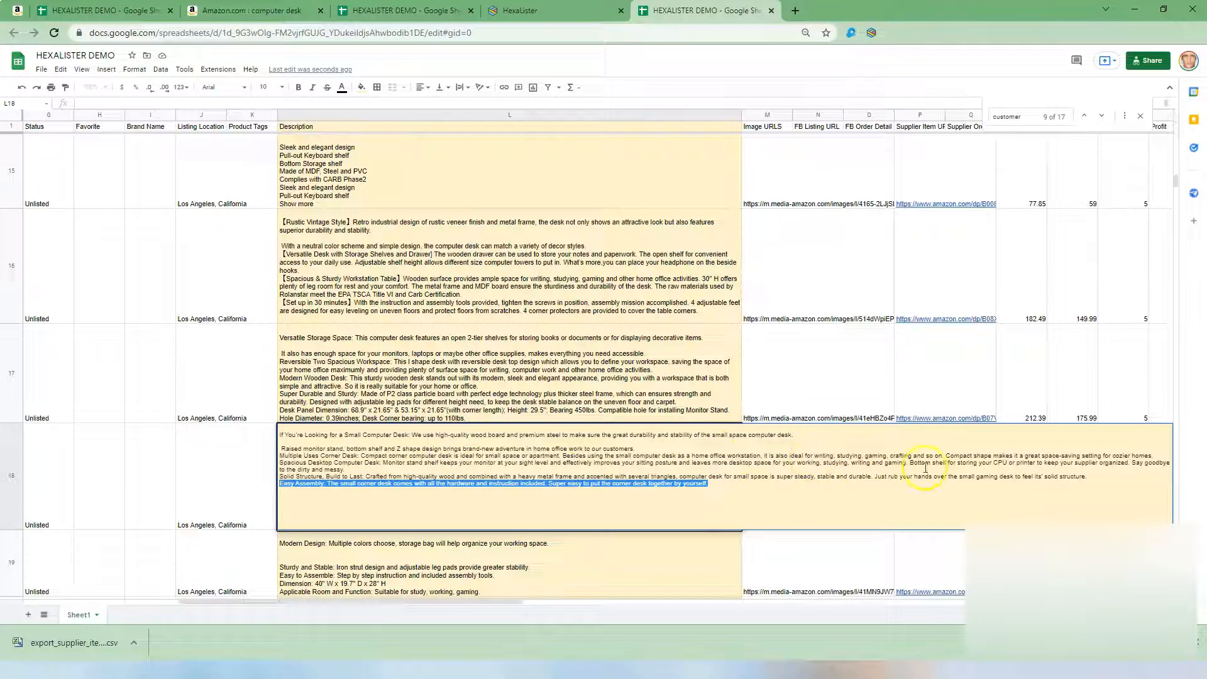
click(374, 463)
Step: Search for "customer service" and delete the "24-MONTH TECHNICAL SUPPORT" line from the matching description in row 20
click(1033, 120)
text(service)
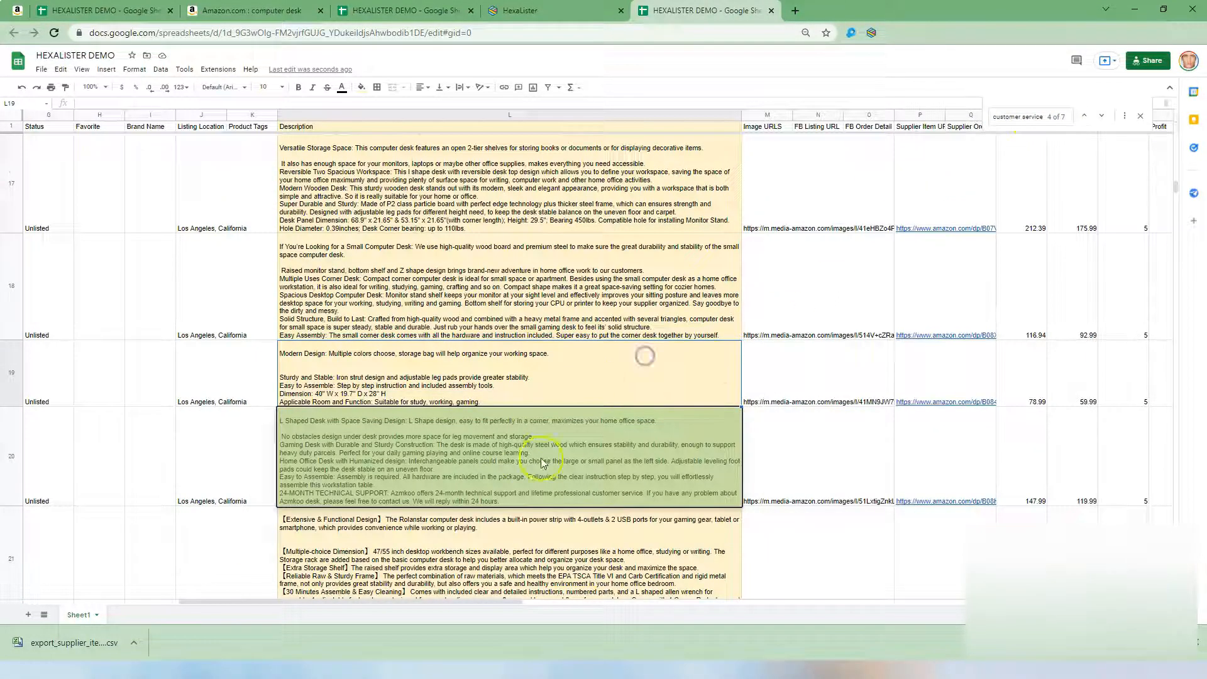
double_click(421, 489)
triple_click(442, 461)
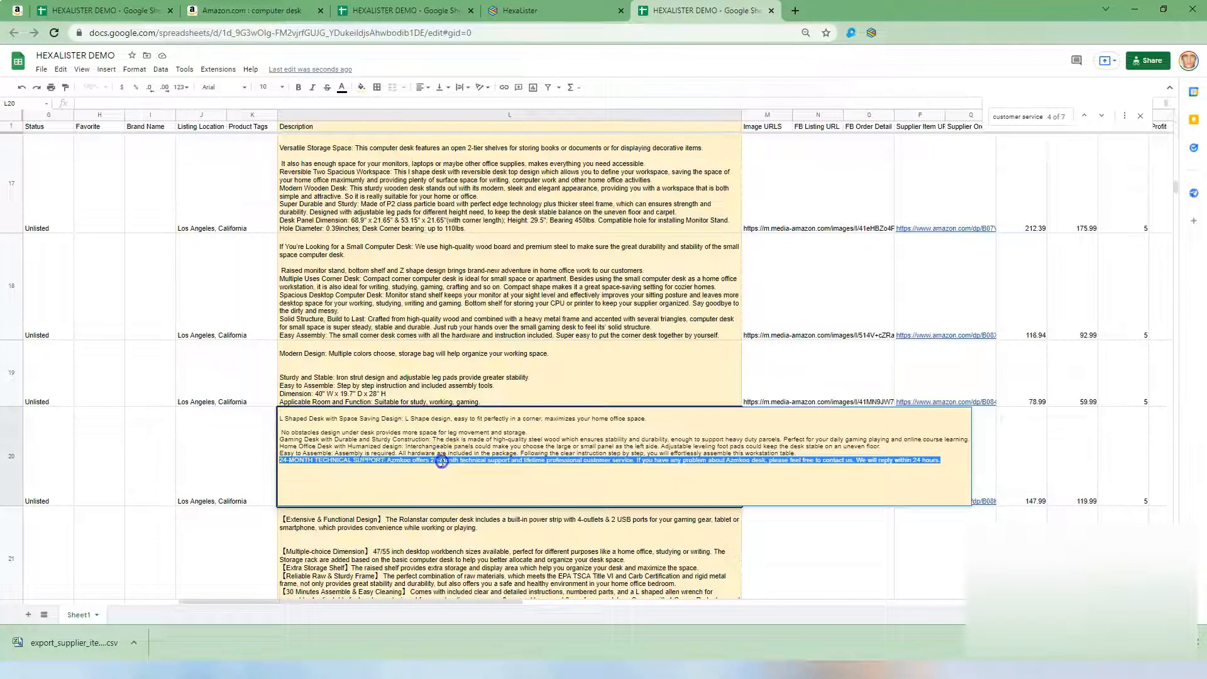
key(BackSpace)
click(491, 352)
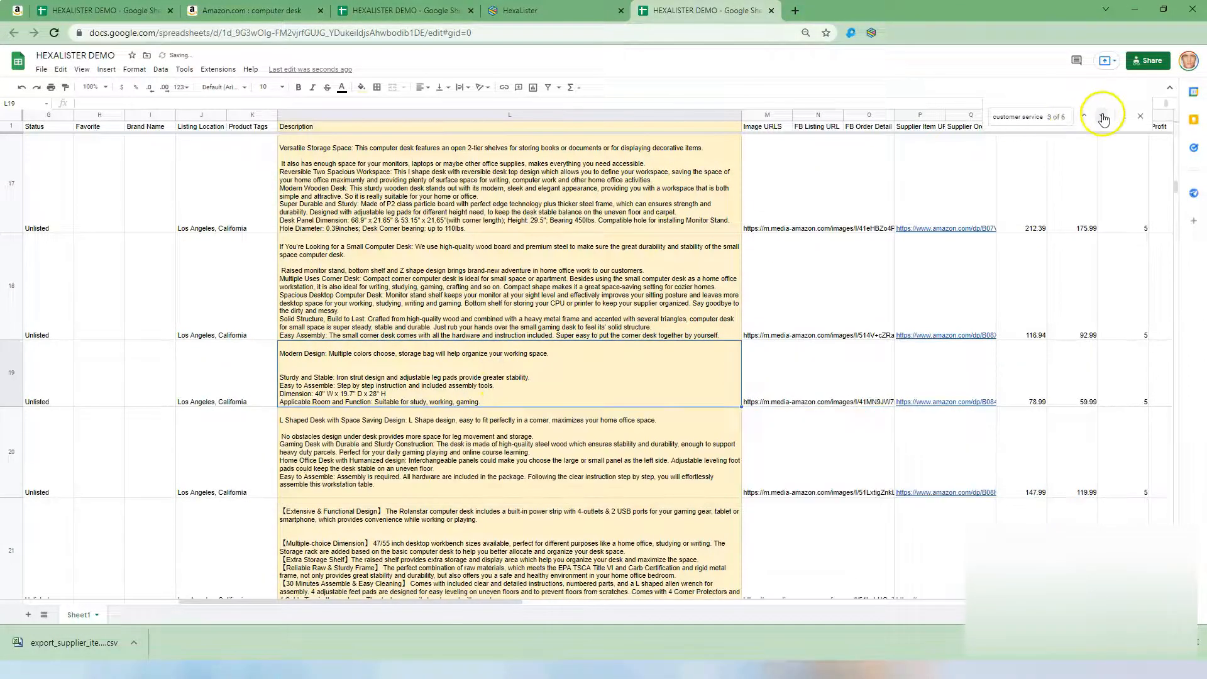
Step: Go to the next "customer service" match and delete the whole "Easy to Assemble" line from the description in row 22
click(1101, 116)
double_click(434, 481)
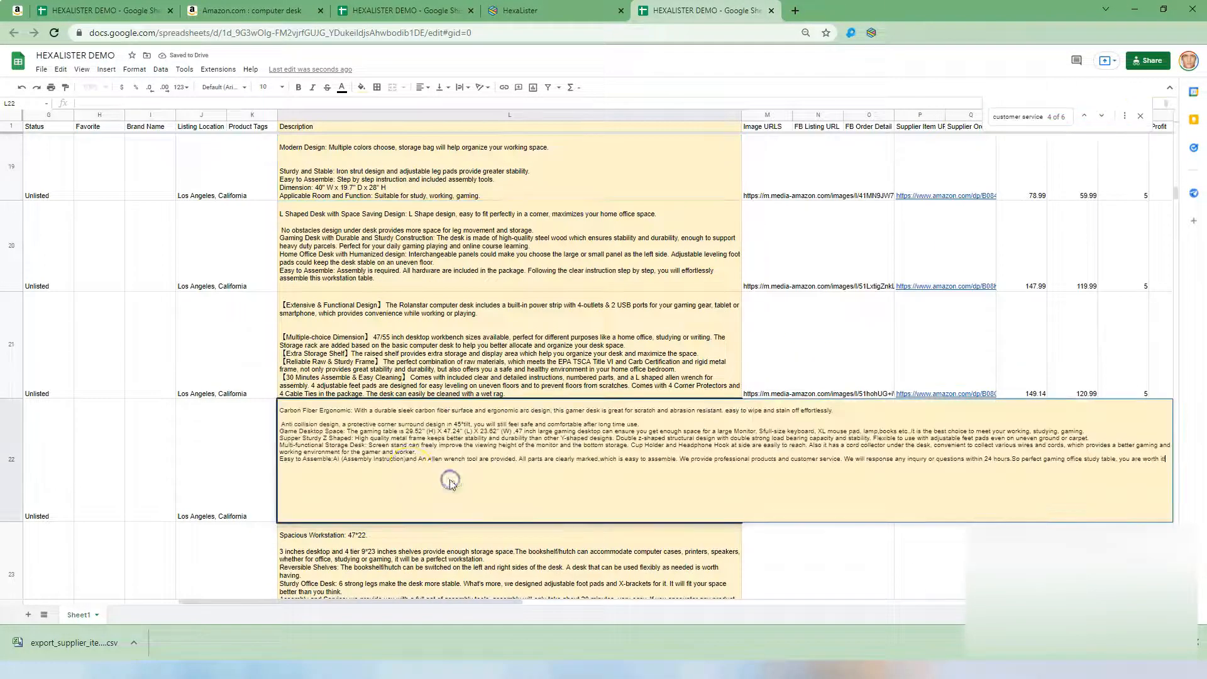
triple_click(392, 458)
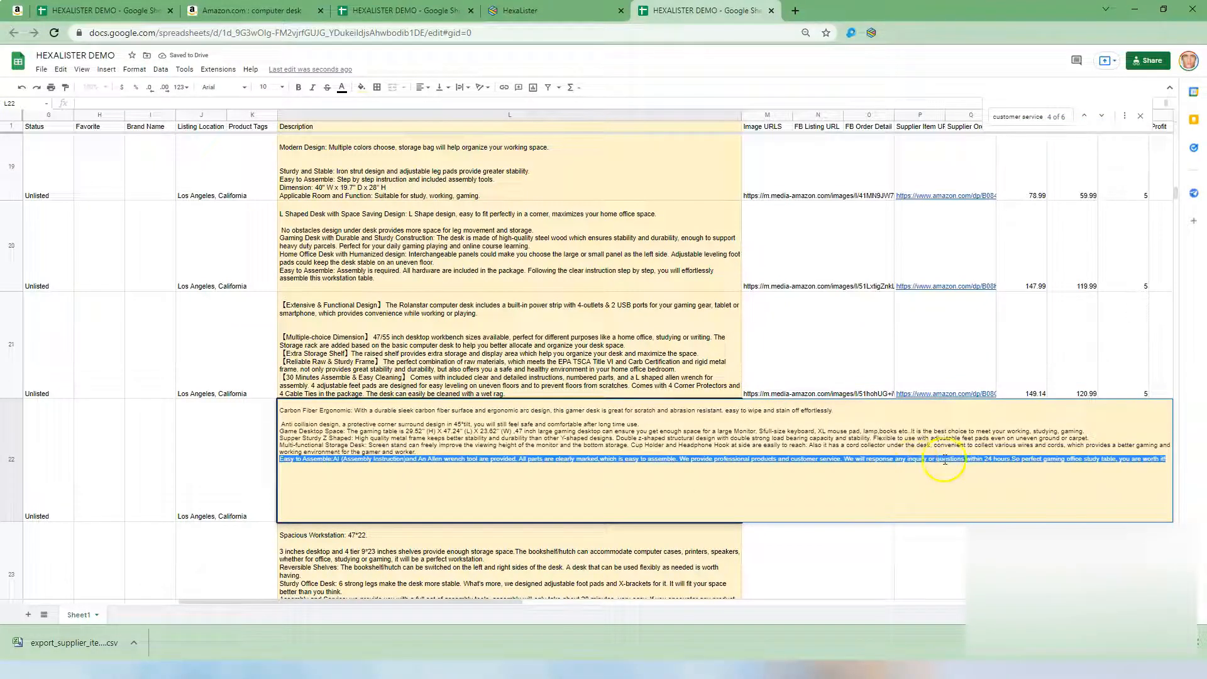
key(BackSpace)
click(884, 296)
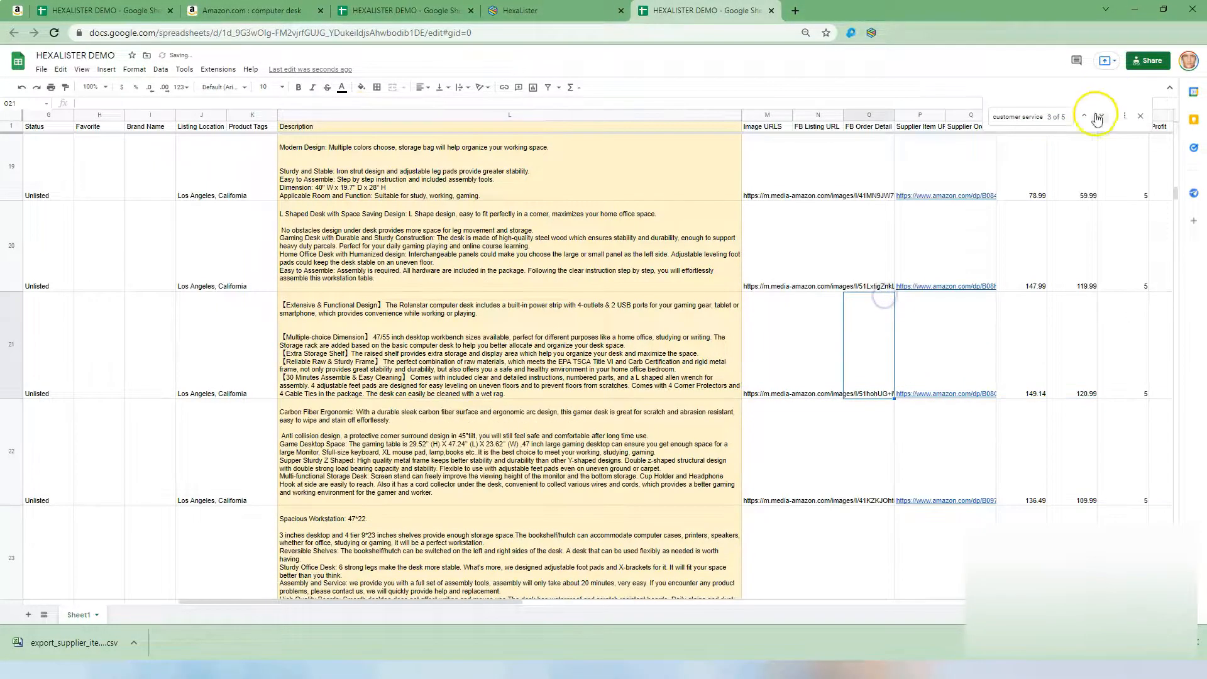
Step: Go to the next "customer service" match and delete the "Worry-Free Guarantee" line from the description in row 32
click(1102, 116)
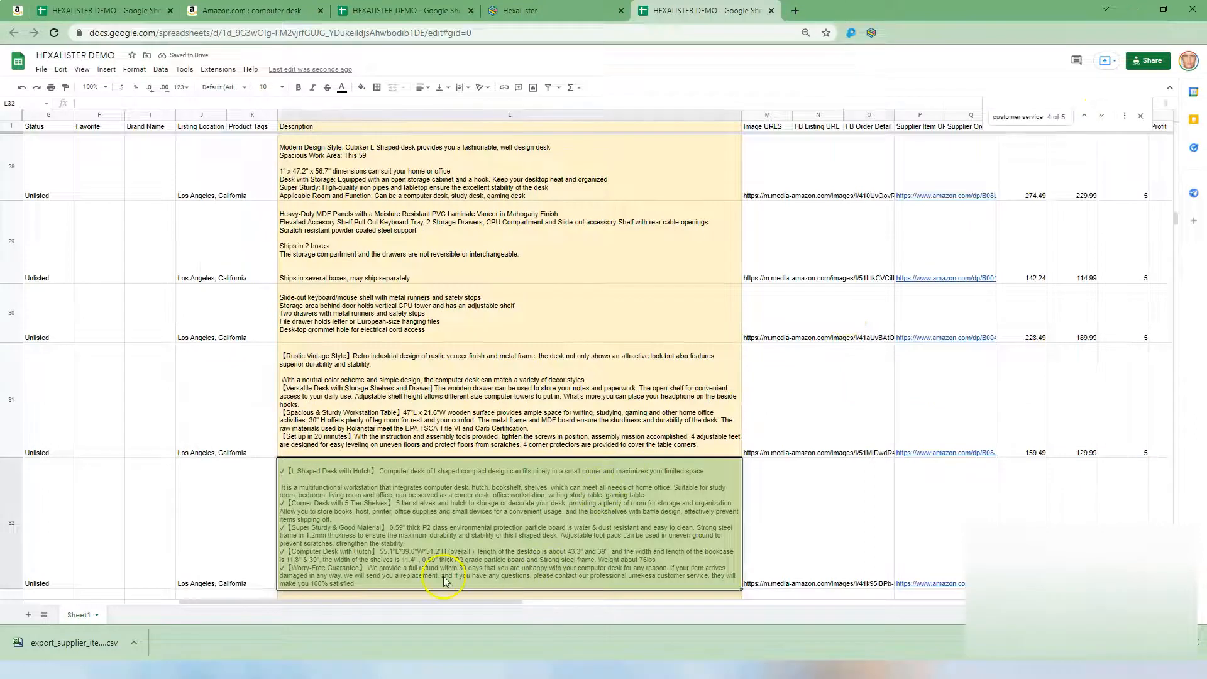
double_click(444, 579)
triple_click(496, 536)
key(BackSpace)
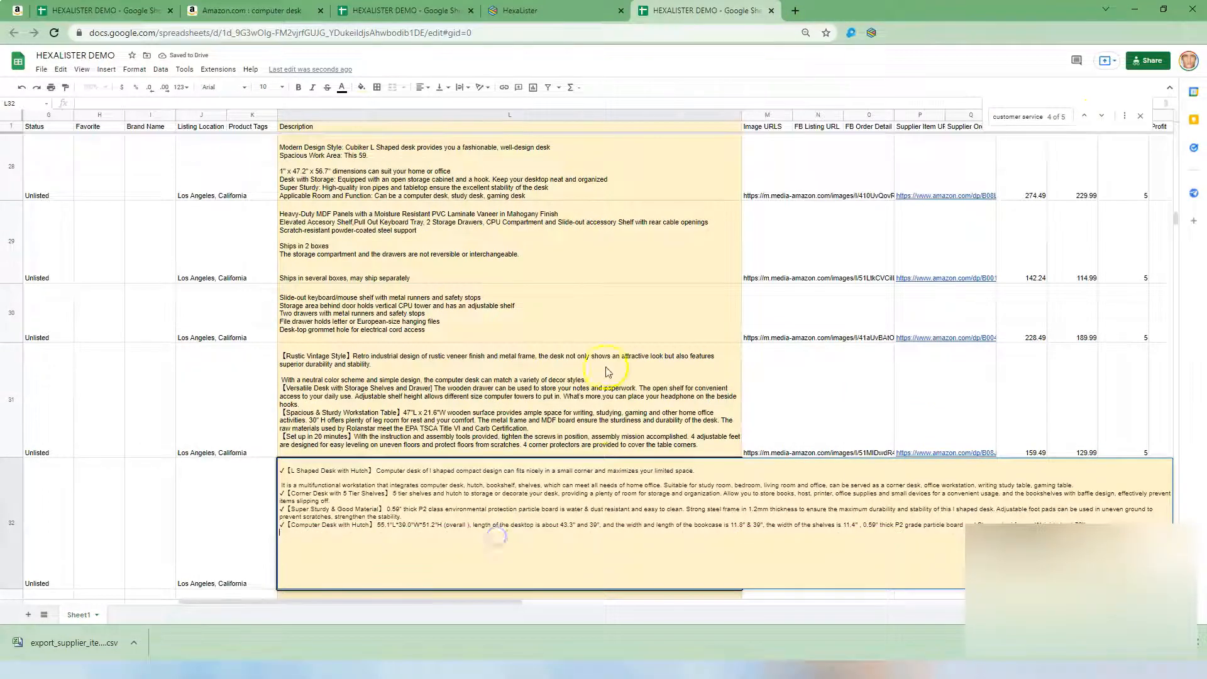
Step: Go to the next "customer service" match and delete the "ASSEMBLY AND SERVICE" line from the description in row 46
click(1104, 116)
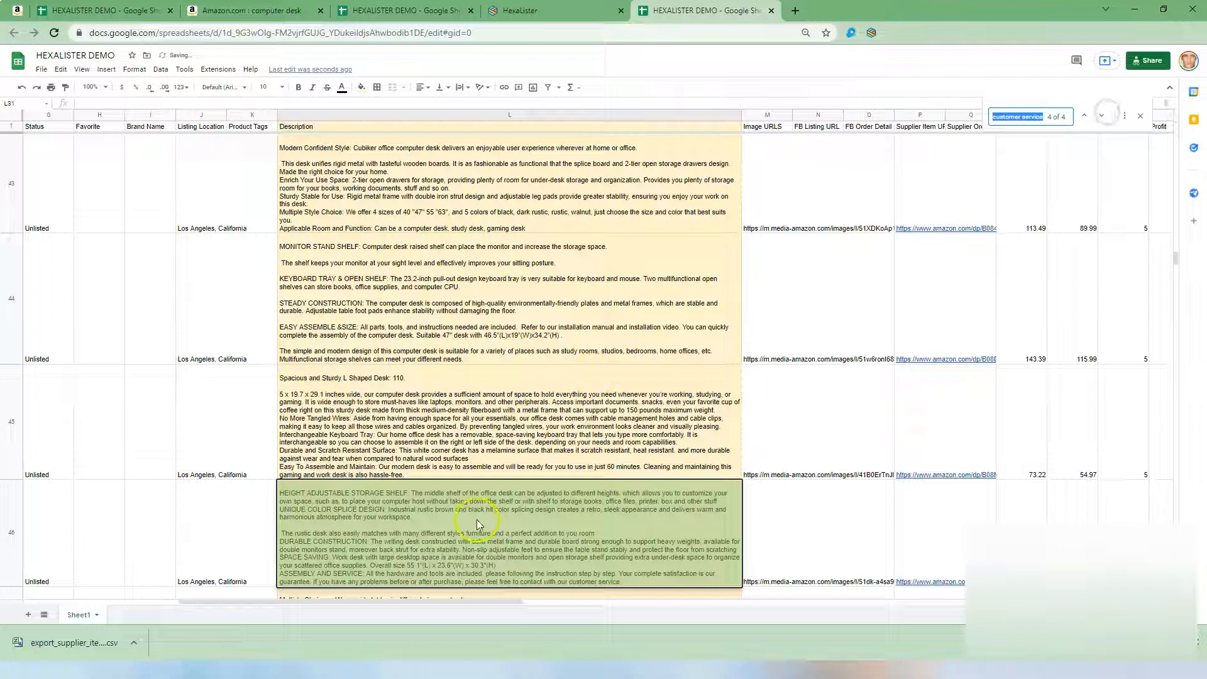
double_click(433, 569)
triple_click(527, 543)
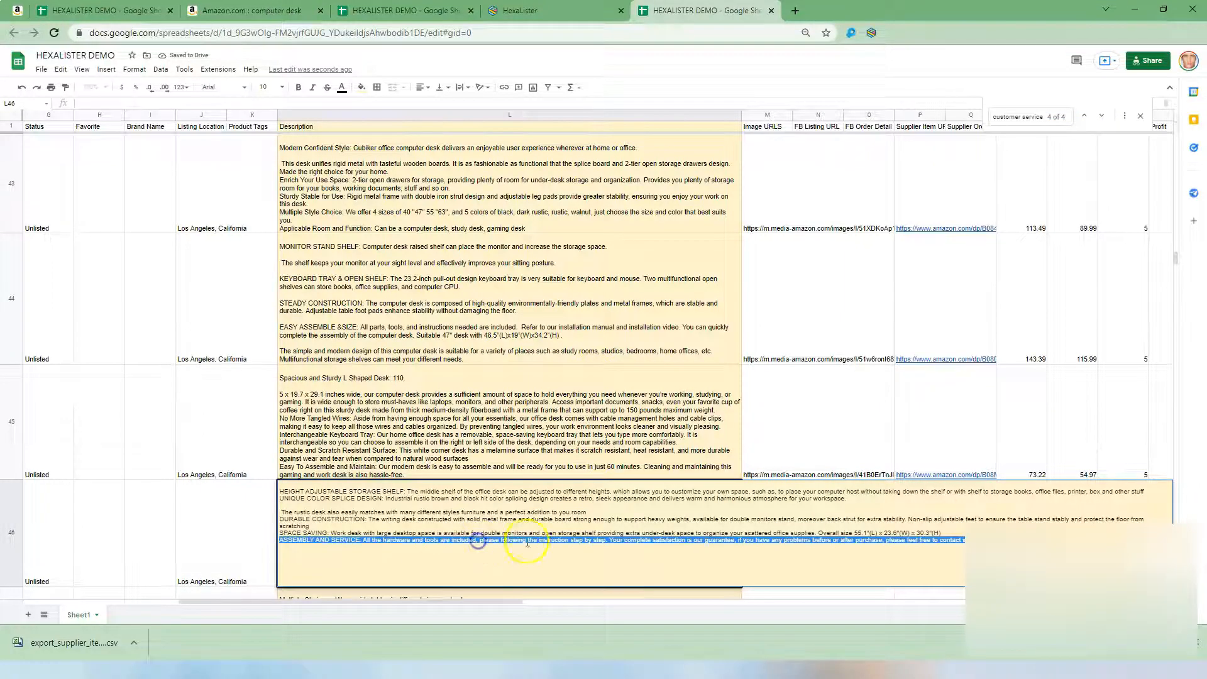
key(BackSpace)
click(786, 288)
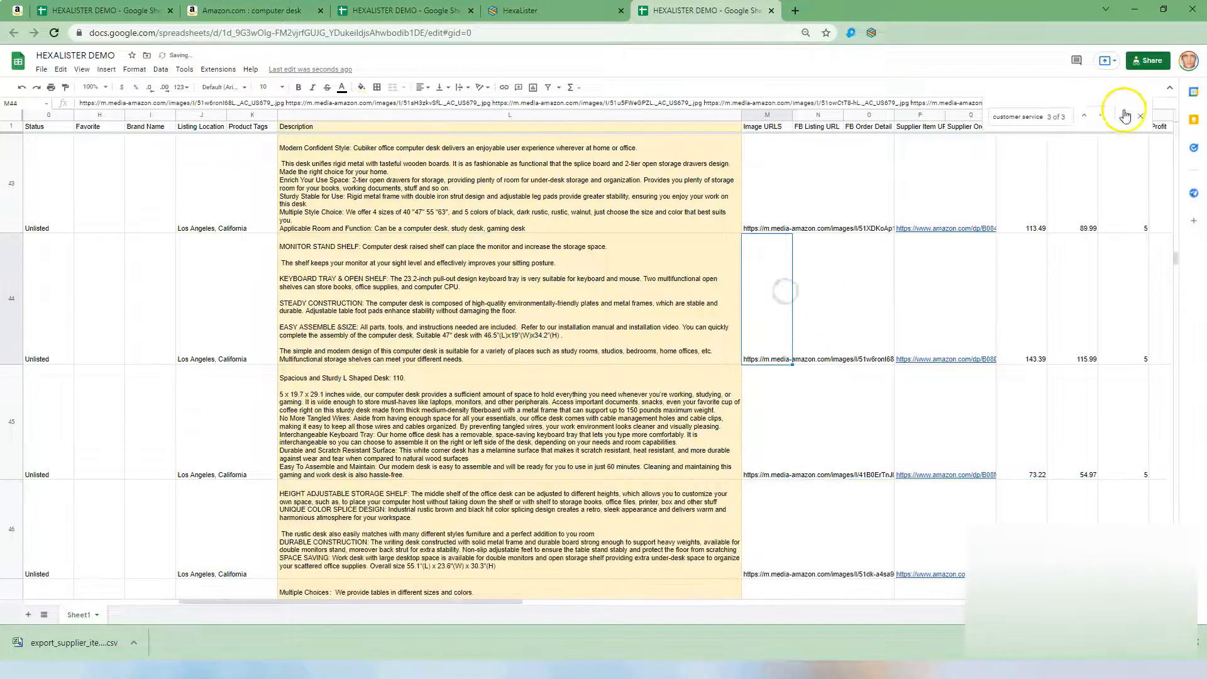
Step: Go to the next "customer service" match and delete the "CUSTOMER SERVICE" line from the "SUPER STURDY" description in row 6
click(1101, 116)
double_click(426, 194)
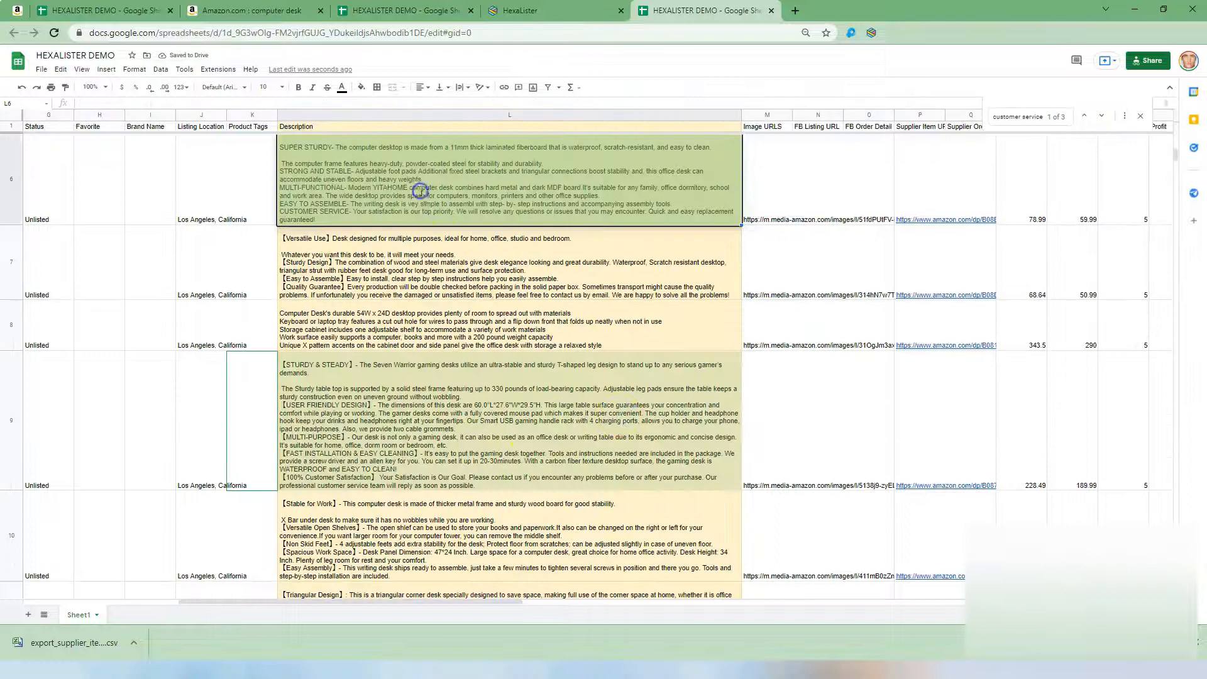
triple_click(380, 189)
key(BackSpace)
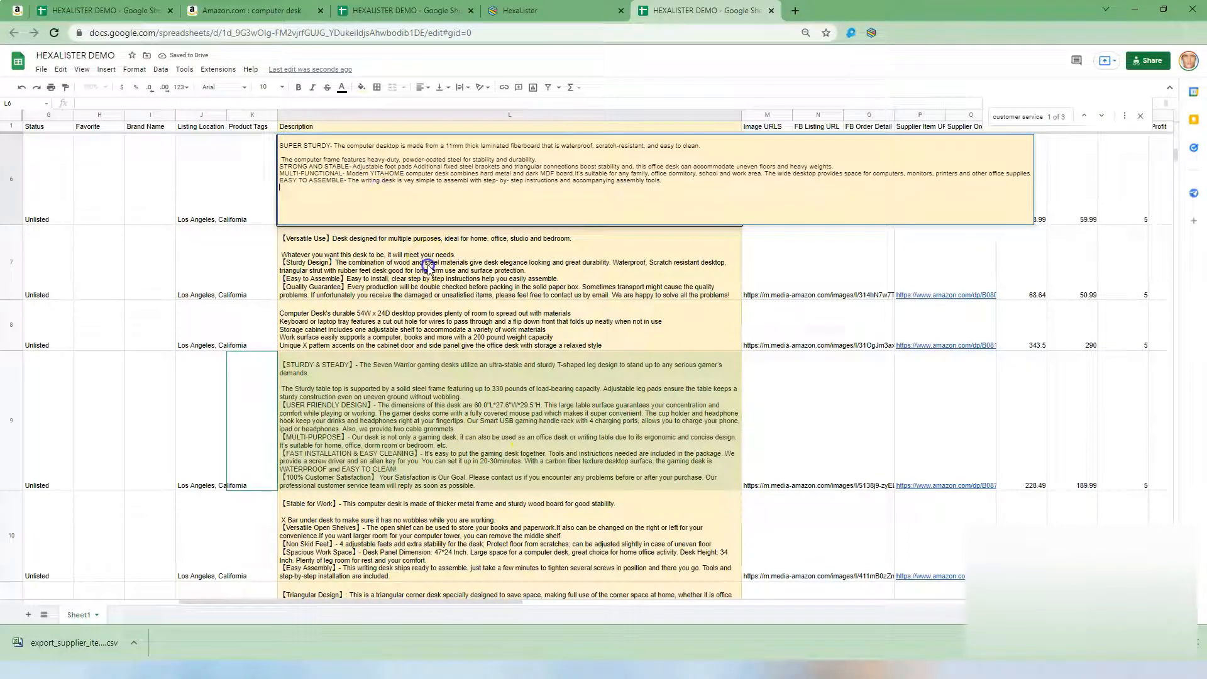
click(428, 267)
Step: Find the "customer service" match in row 13 and delete the customer service and contact sentences ending its "Worry-free Service" line, keeping the rest
click(1101, 116)
click(1101, 116)
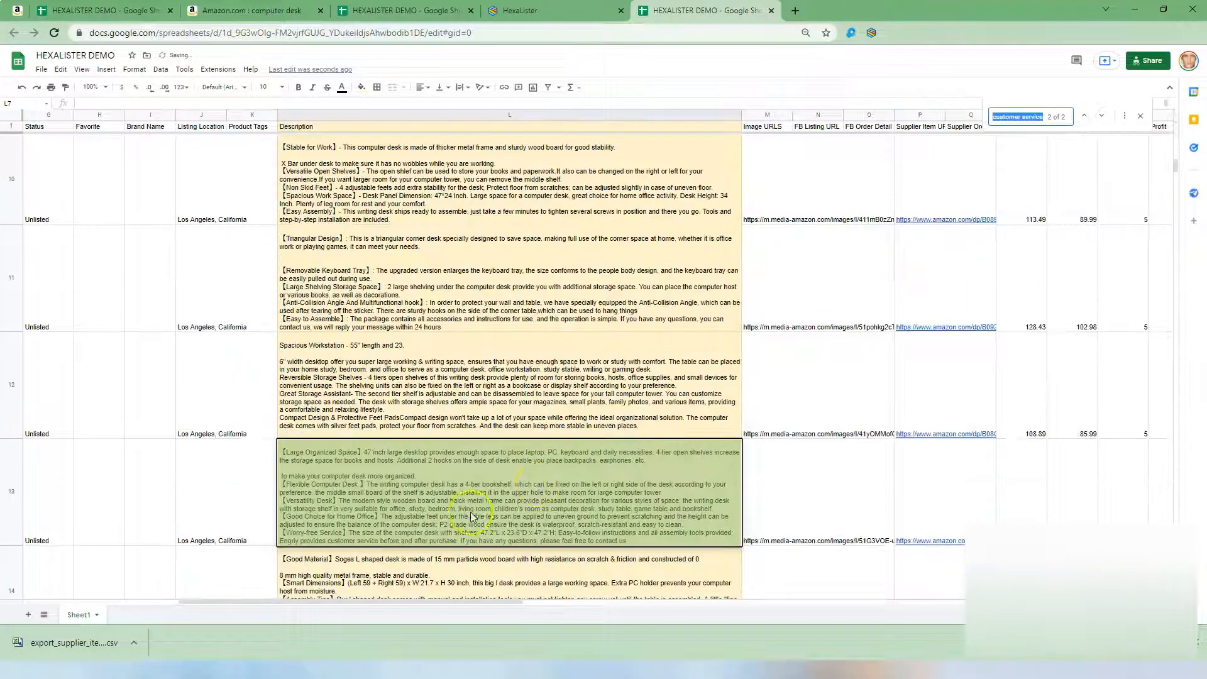
double_click(472, 514)
triple_click(429, 500)
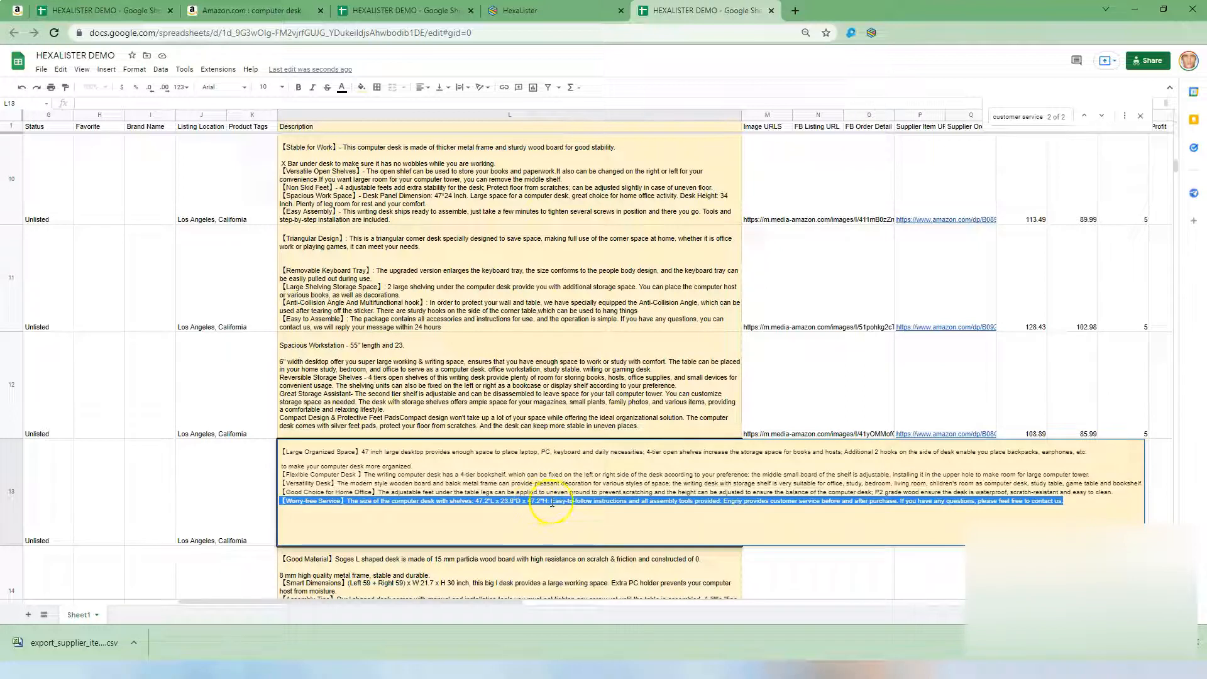
click(750, 504)
drag(725, 503, 1100, 501)
key(BackSpace)
click(943, 274)
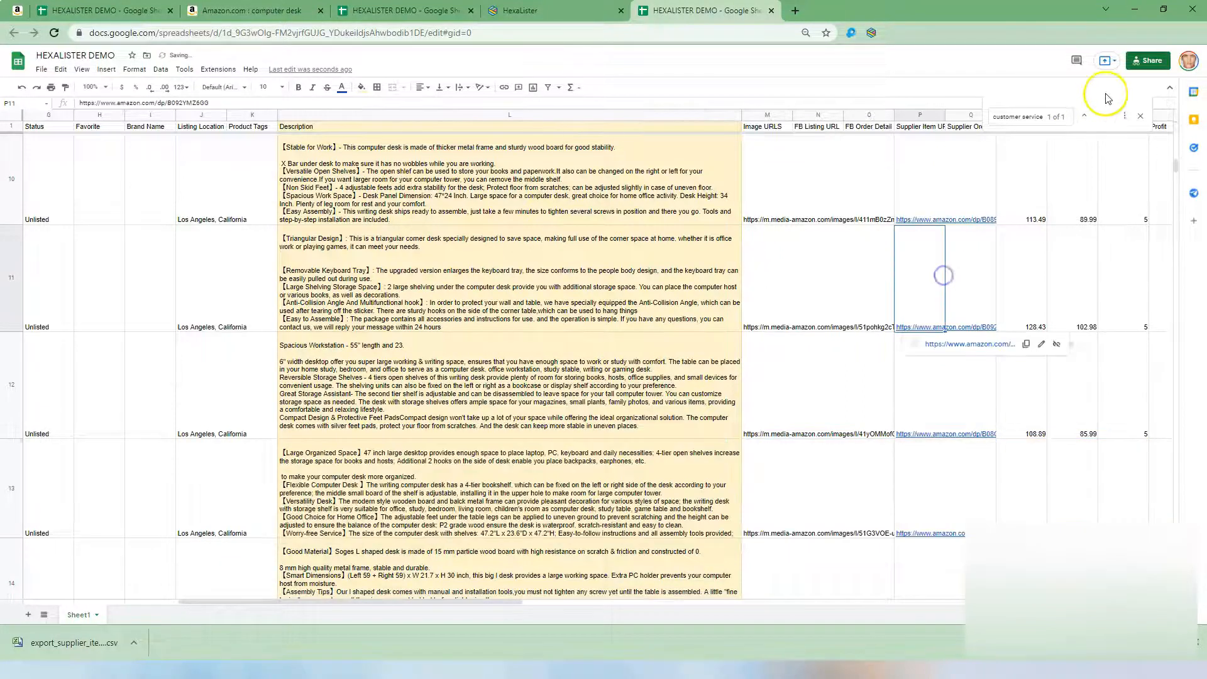
Step: Go to the remaining "customer service" match and delete the "100% Customer Satisfaction" line from the description in row 9
click(1101, 115)
click(527, 241)
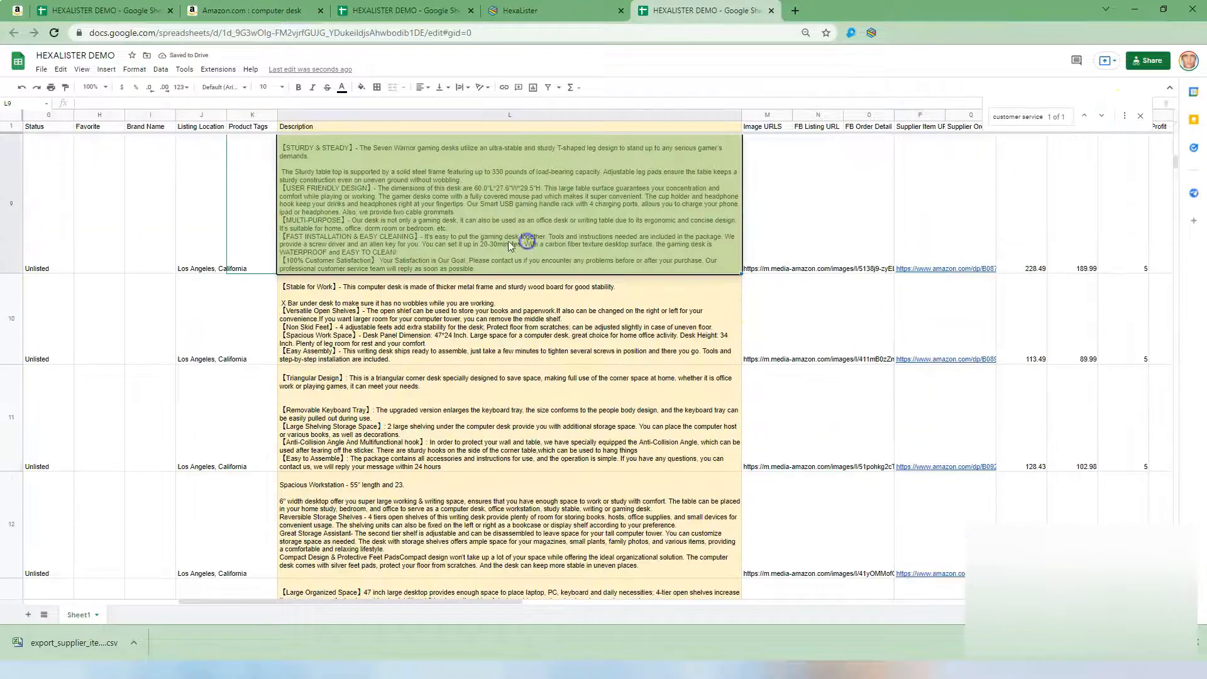
double_click(527, 241)
triple_click(447, 213)
key(BackSpace)
click(481, 345)
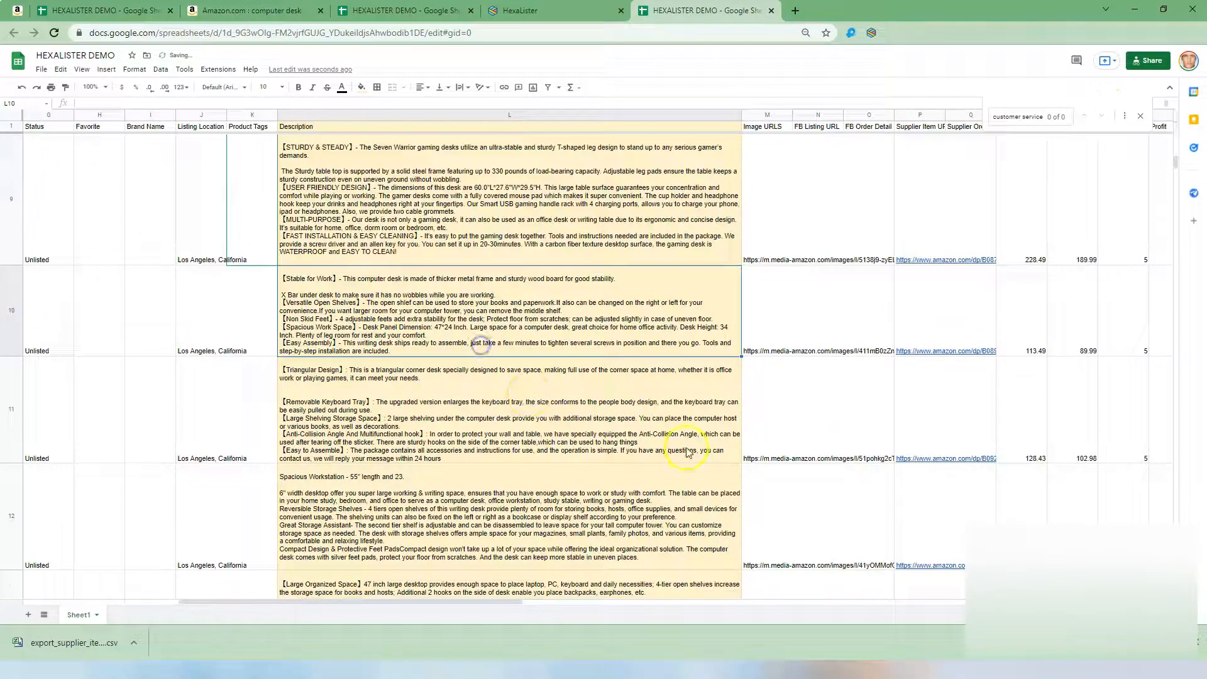
click(933, 252)
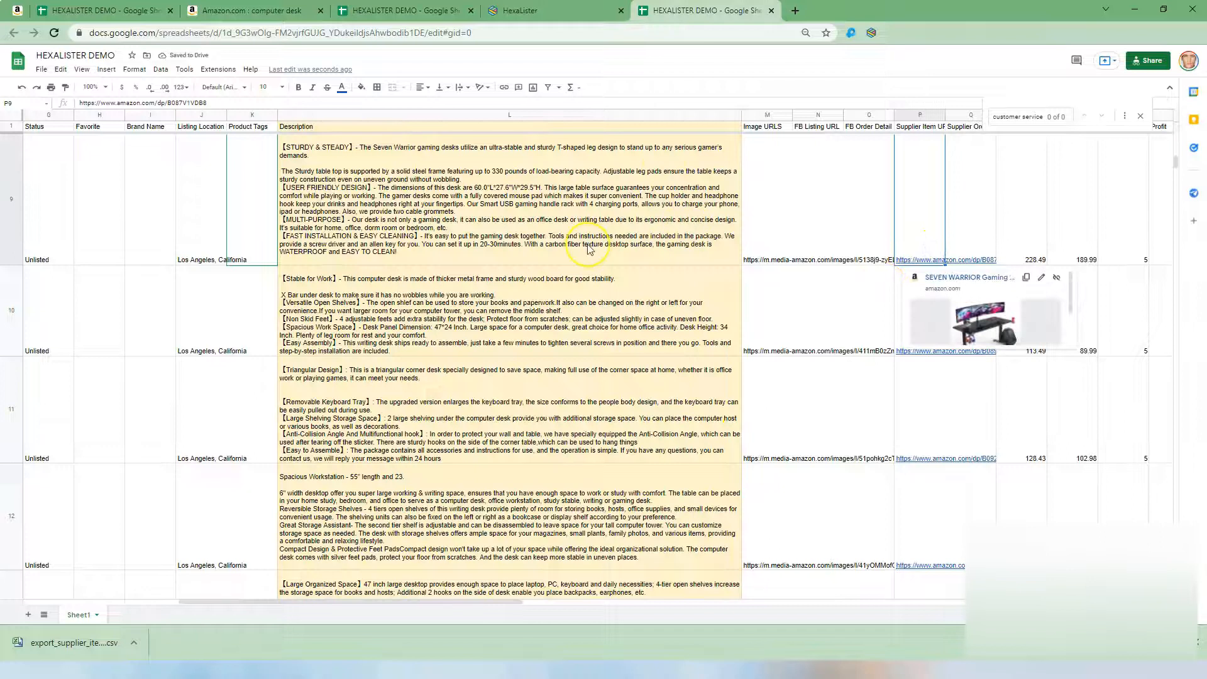
Step: Search for "satisfaction" and delete the "100% Customer Satisfaction" line from the matching description in row 40
key(ctrl+f)
text(s)
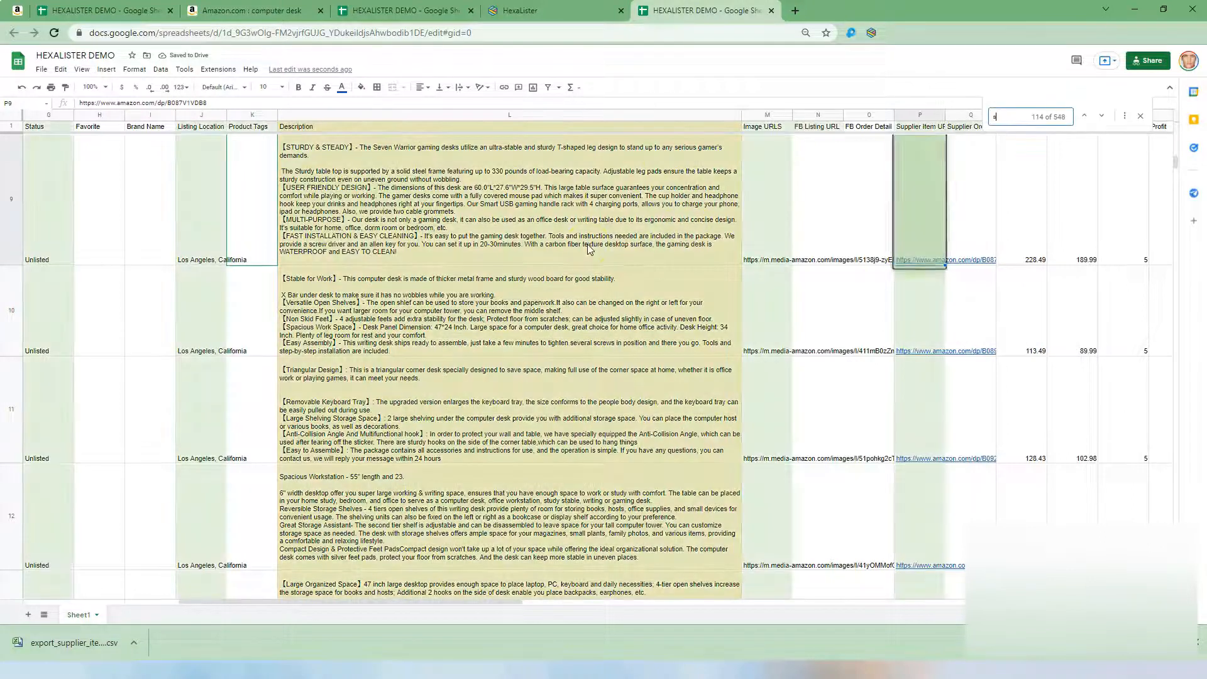
text(atisfaction)
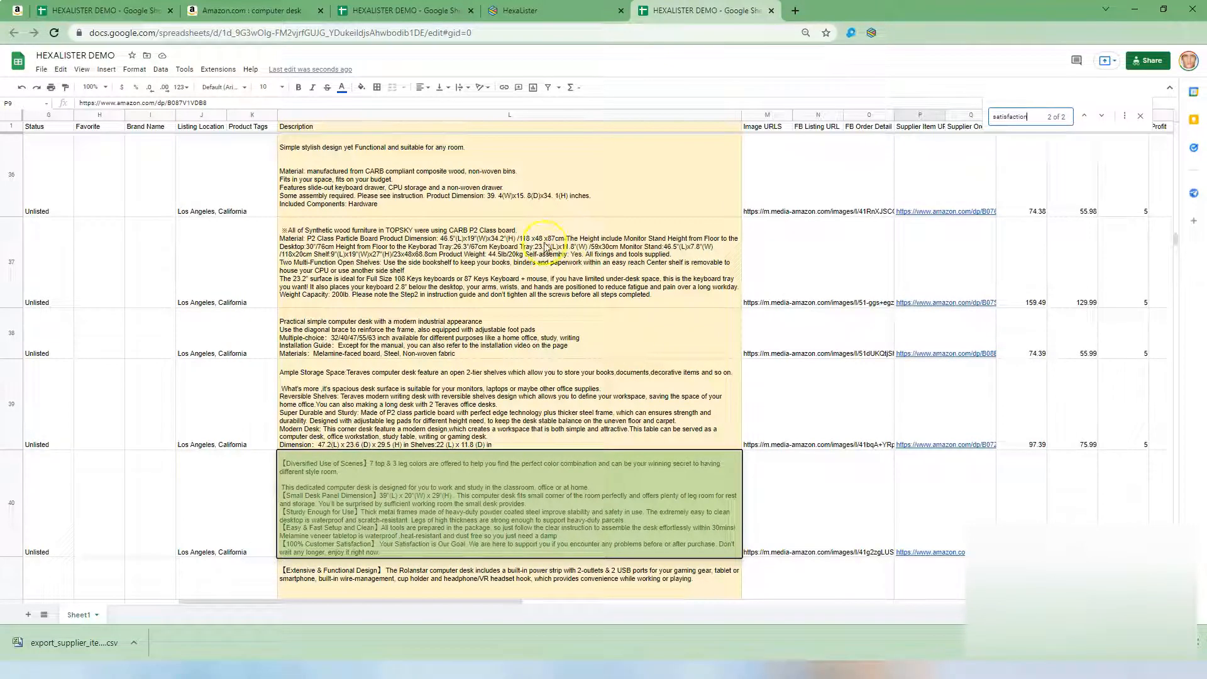
double_click(371, 547)
triple_click(393, 513)
key(BackSpace)
click(512, 302)
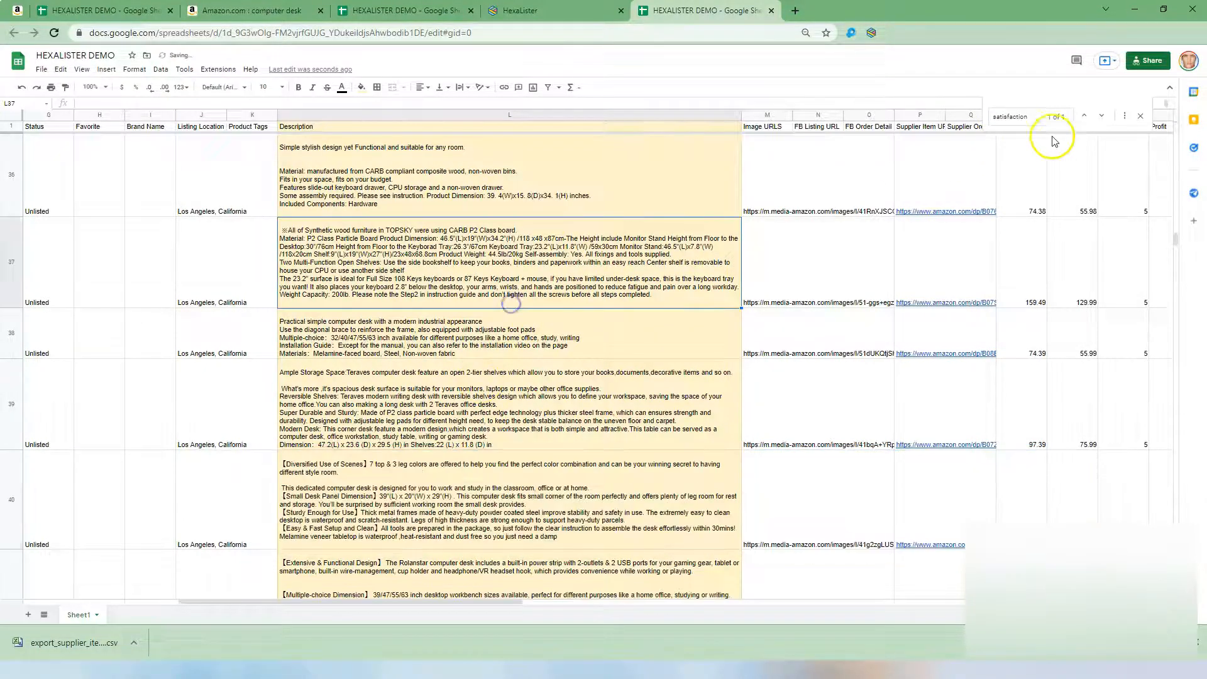
Step: Go to the next "satisfaction" match and delete the "Clear Instruction & Free Service" line from the description in row 4
click(1101, 116)
click(480, 235)
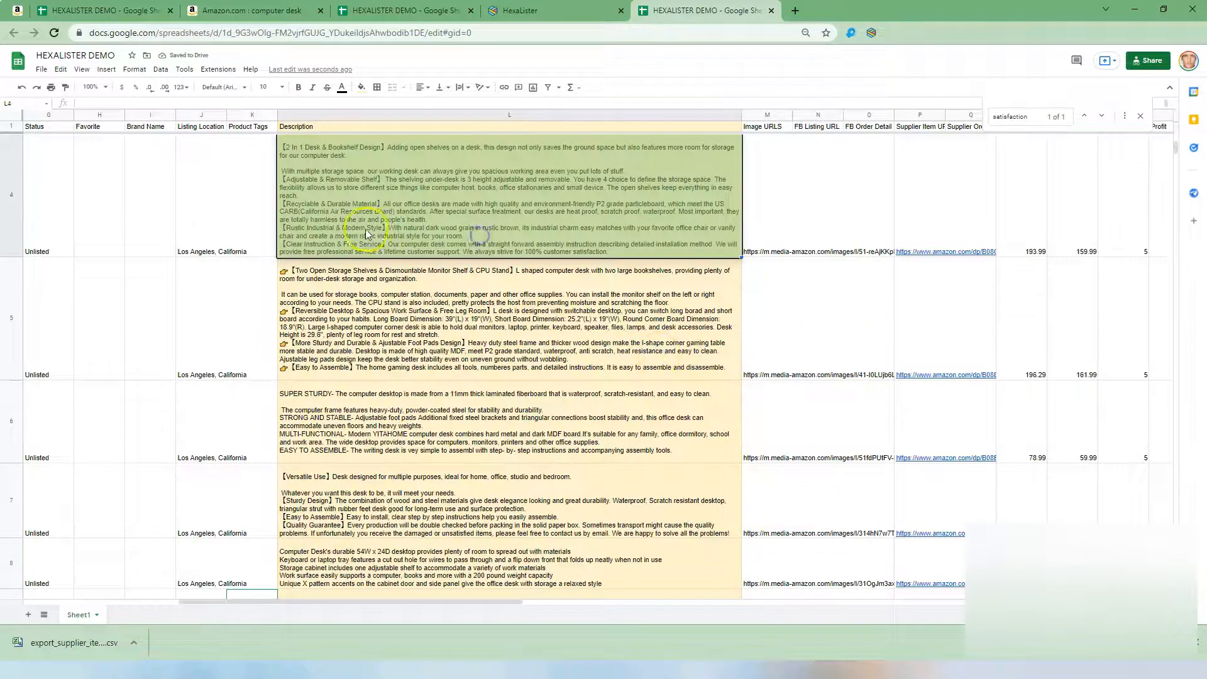
double_click(523, 239)
triple_click(979, 210)
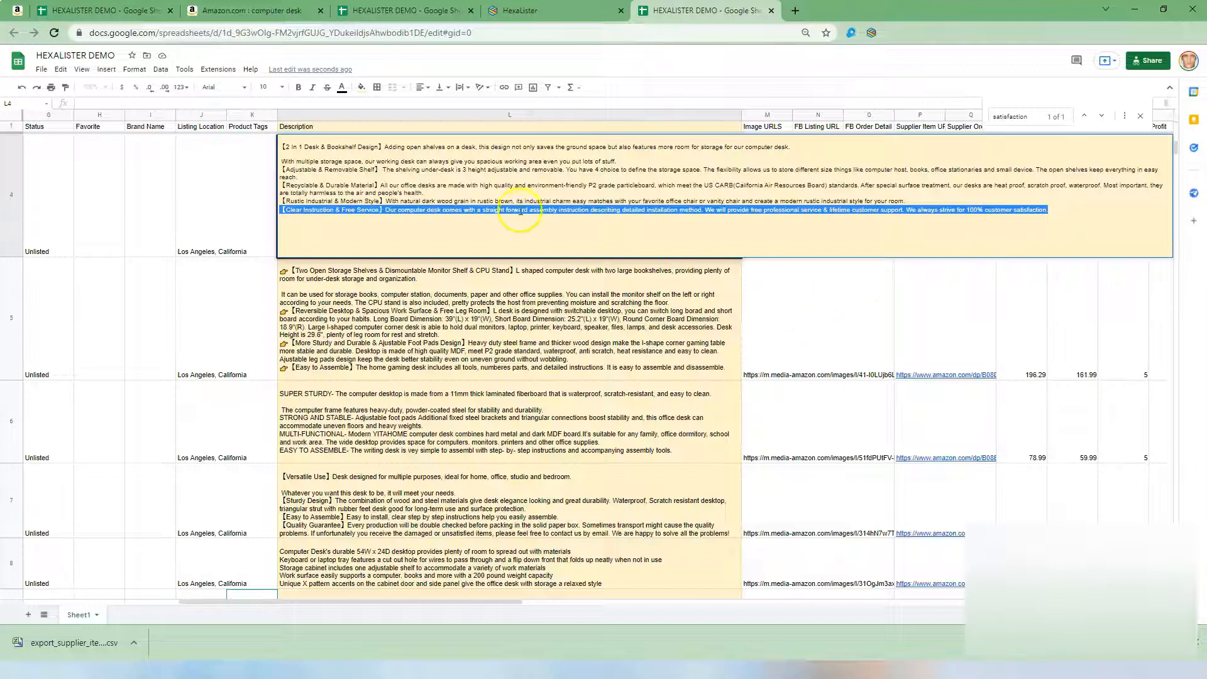
key(BackSpace)
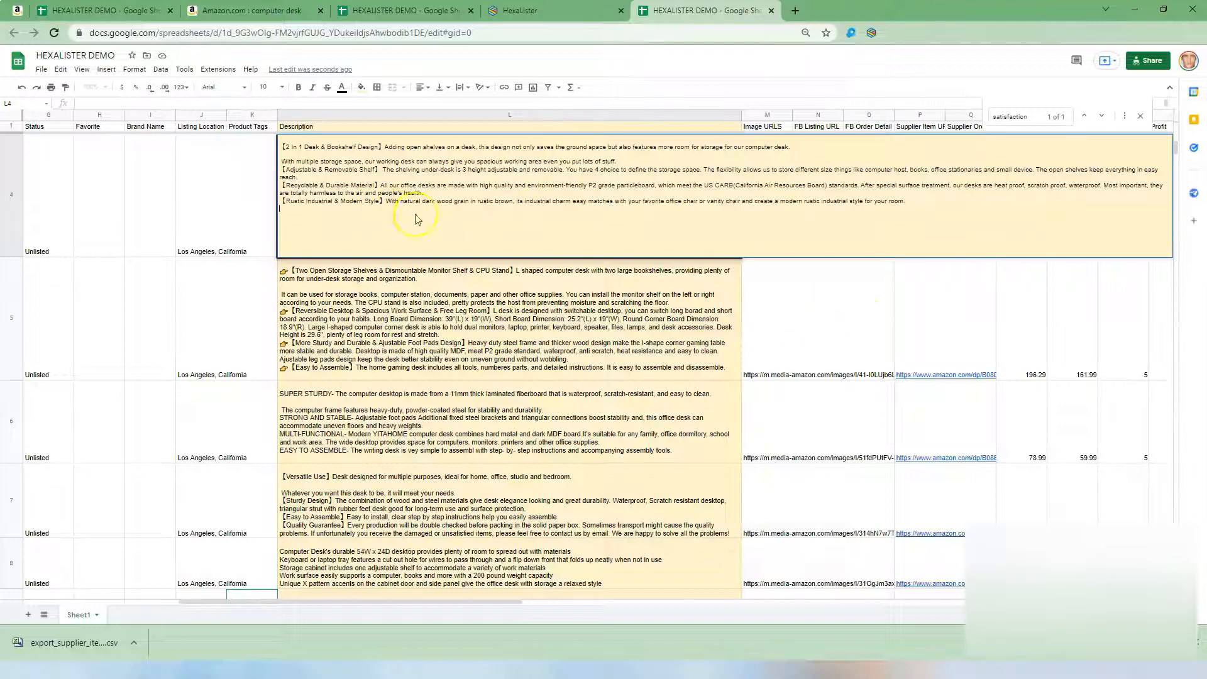
click(448, 345)
click(583, 391)
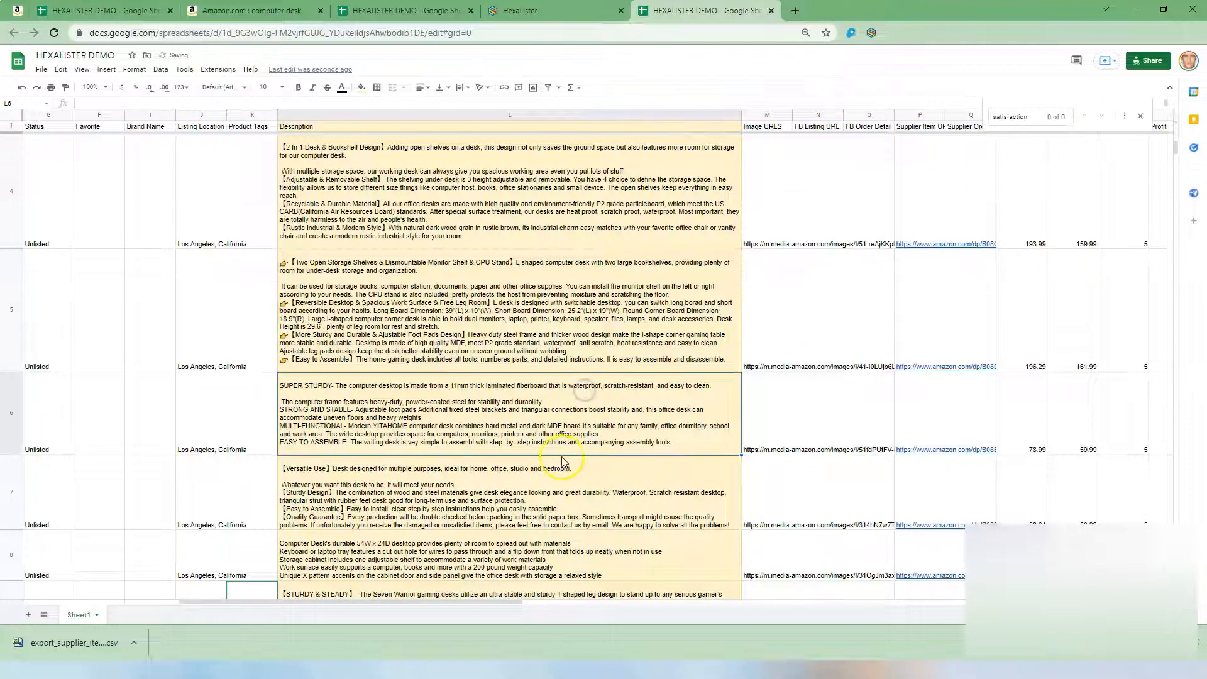
scroll(432, 275, down, 1)
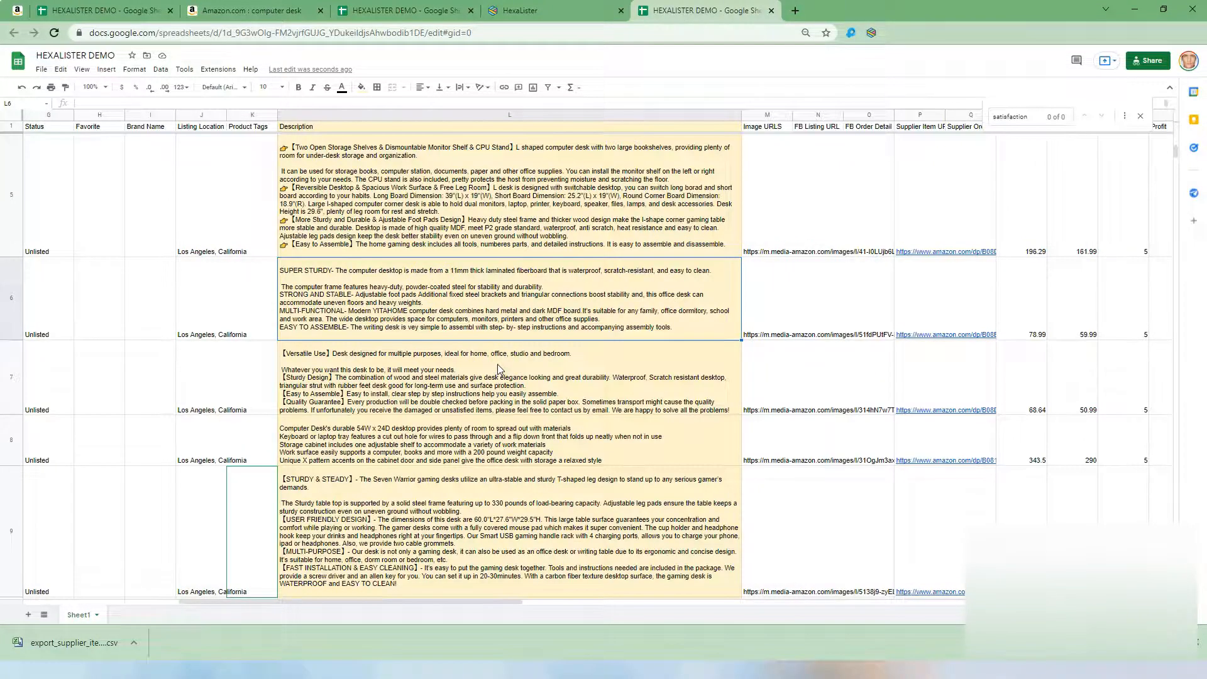
Step: Search the sheet for "refund" and return to the Description column
scroll(497, 364, down, 1)
scroll(497, 364, up, 1)
click(1004, 117)
double_click(1004, 117)
text(refund)
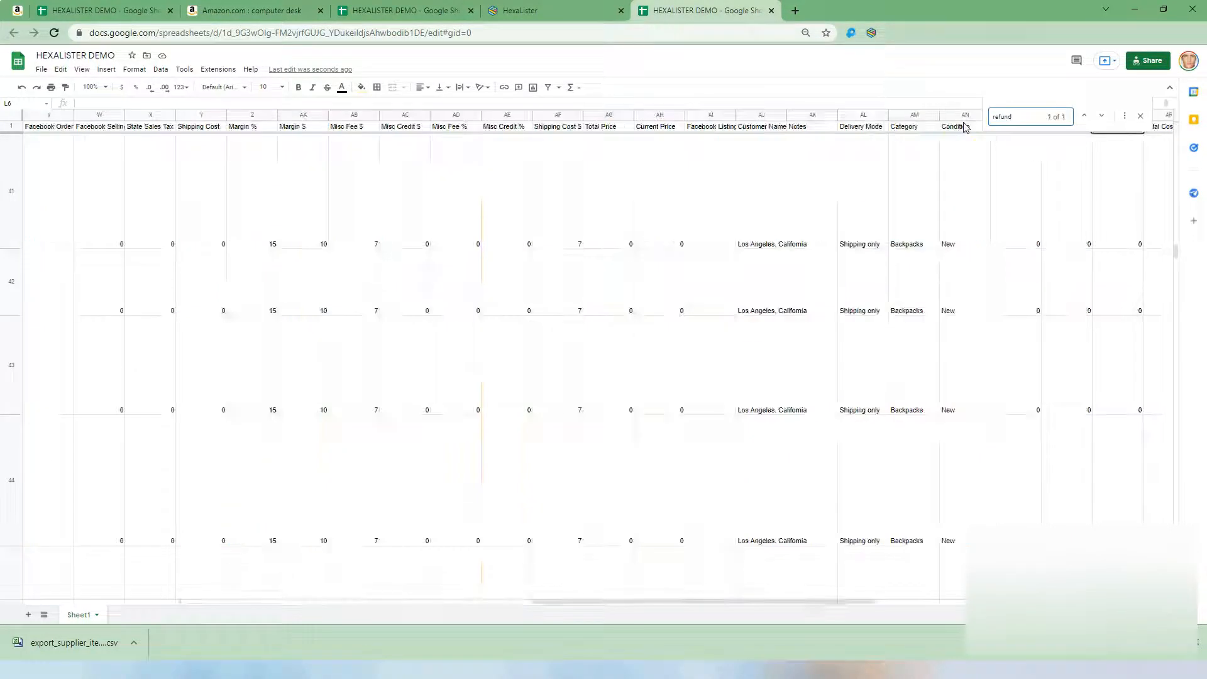
click(1099, 117)
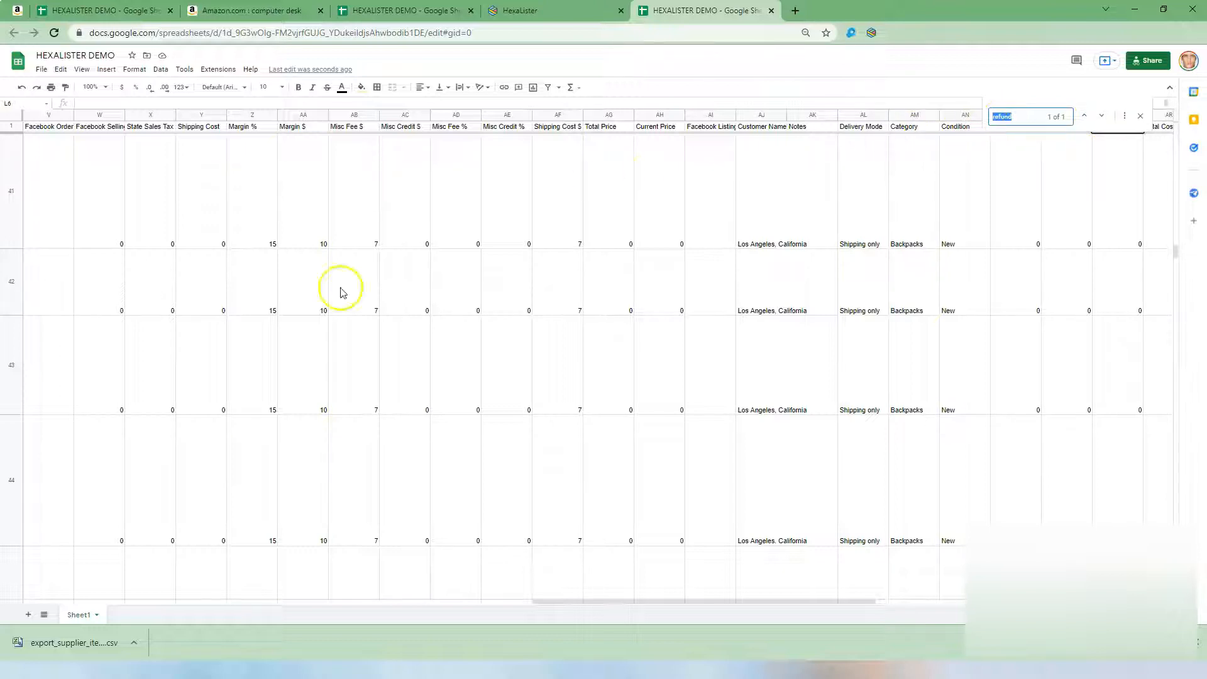
drag(576, 602, 211, 601)
click(625, 346)
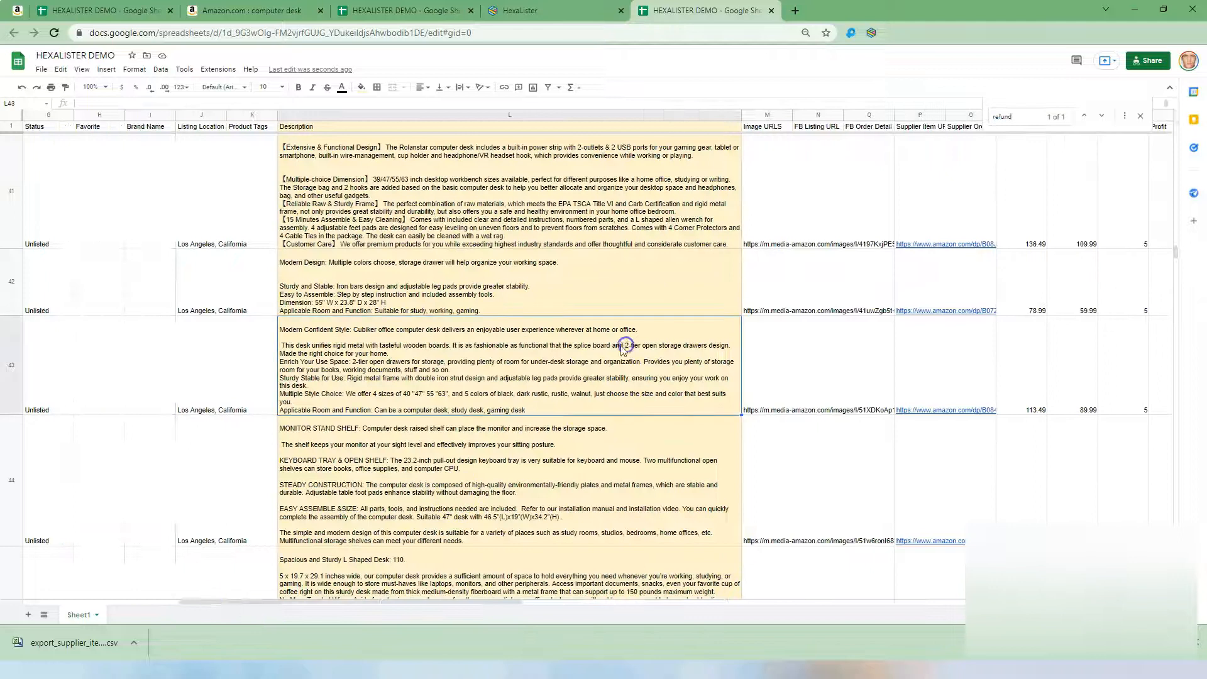
Step: Review the product descriptions from row 43 to the last filled row and back up to row 2 for leftover service wording
scroll(556, 452, down, 5)
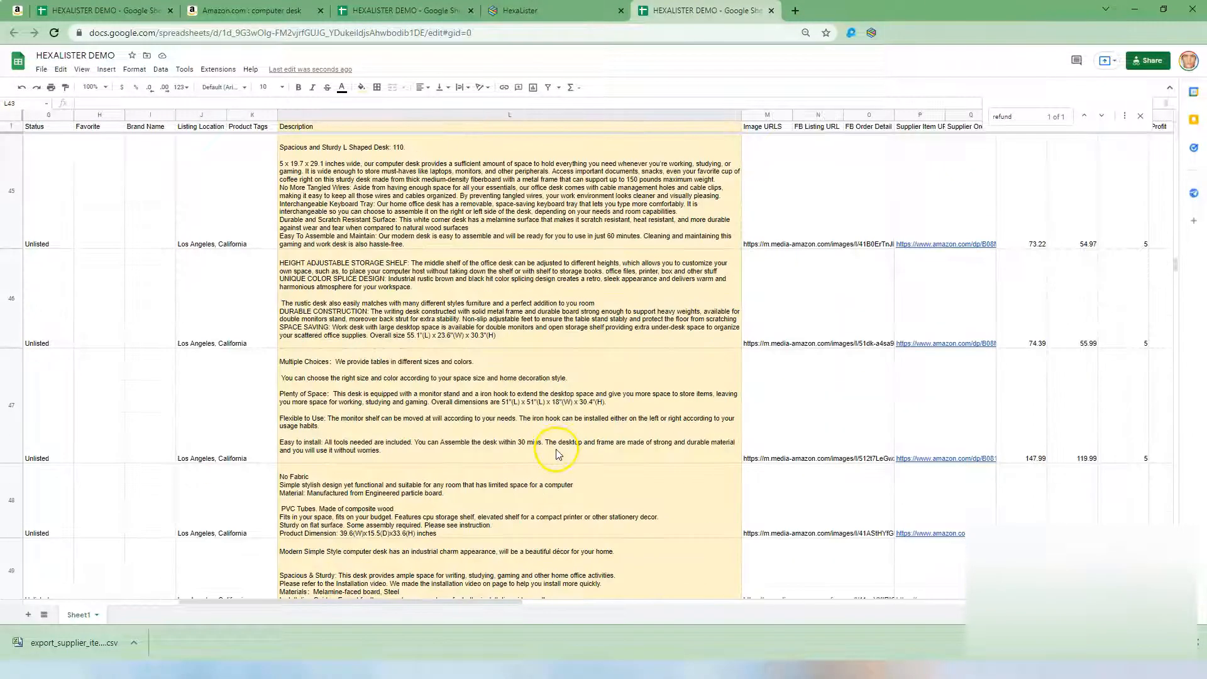
scroll(533, 434, down, 2)
scroll(533, 434, up, 2)
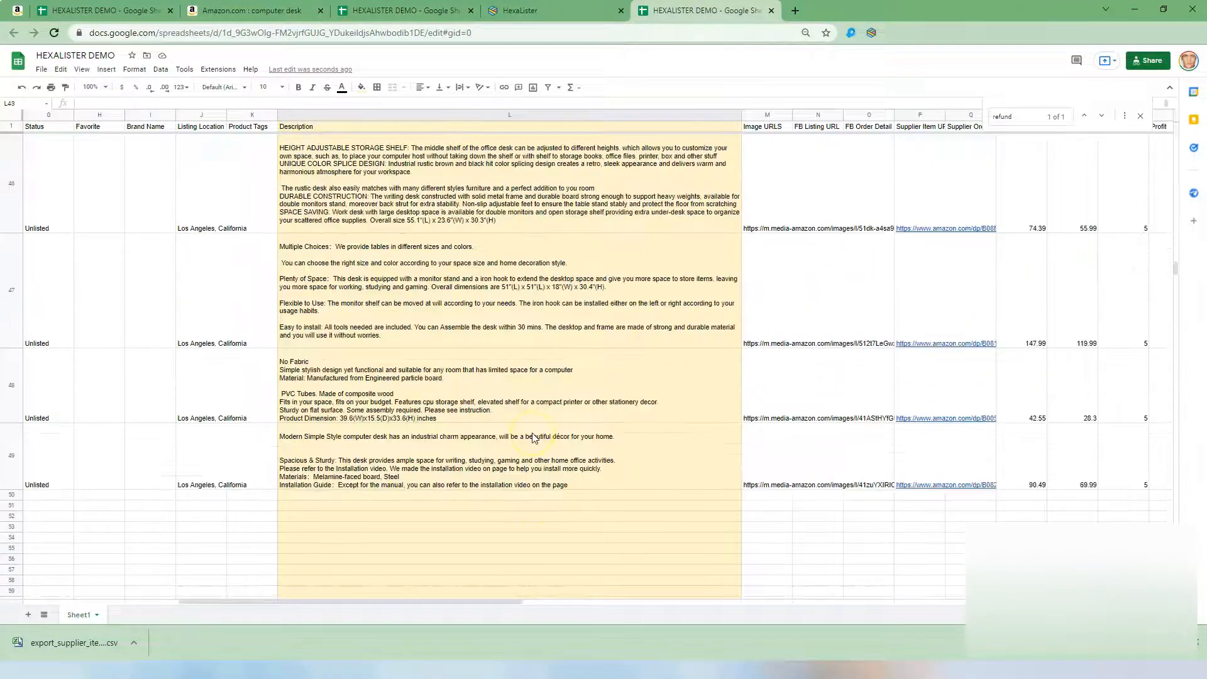
scroll(533, 437, up, 2)
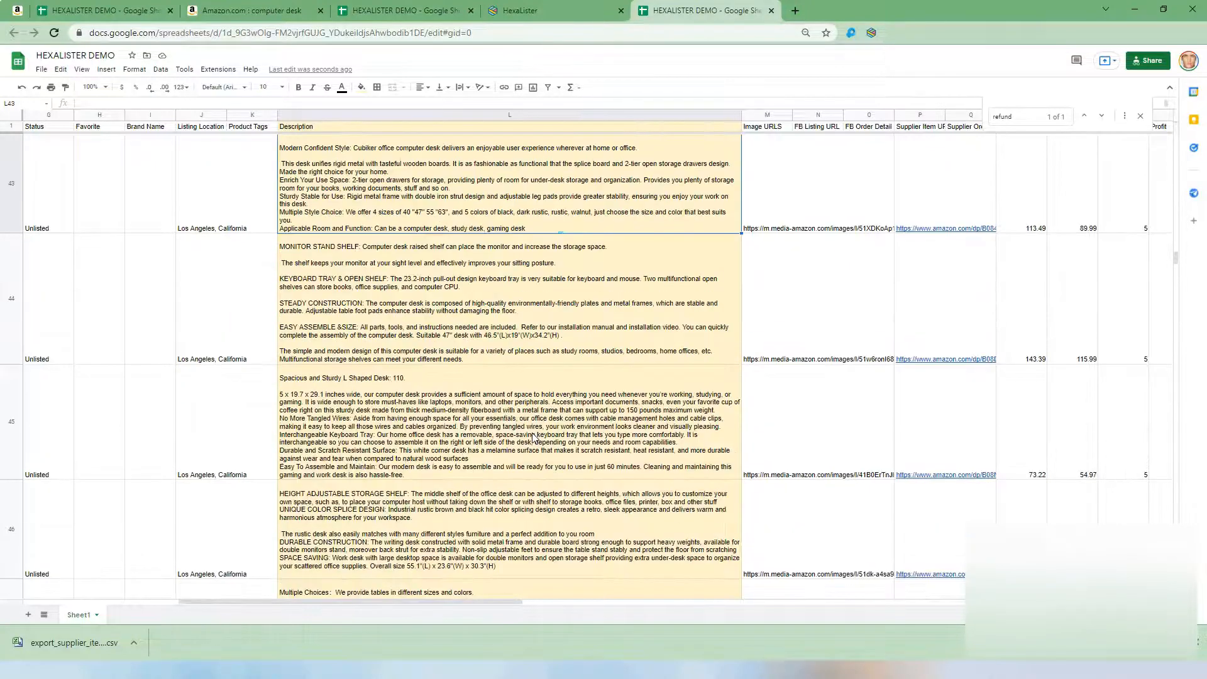
scroll(533, 437, up, 2)
scroll(533, 436, up, 3)
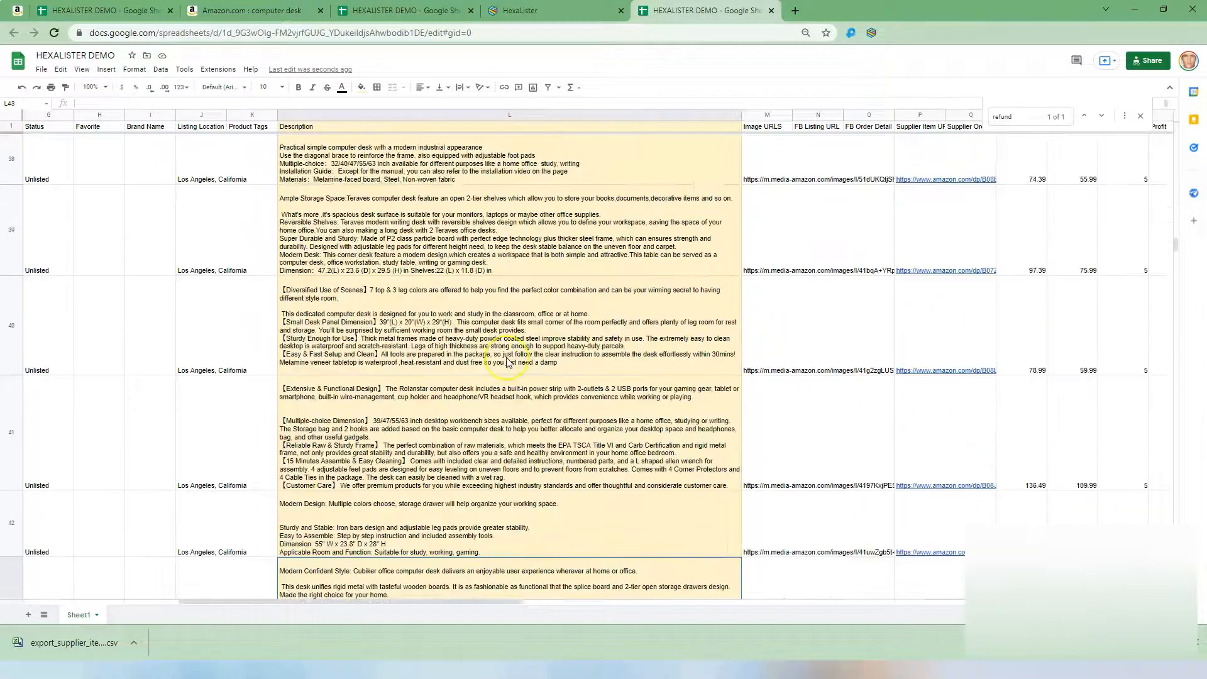
scroll(508, 363, up, 2)
scroll(508, 362, up, 1)
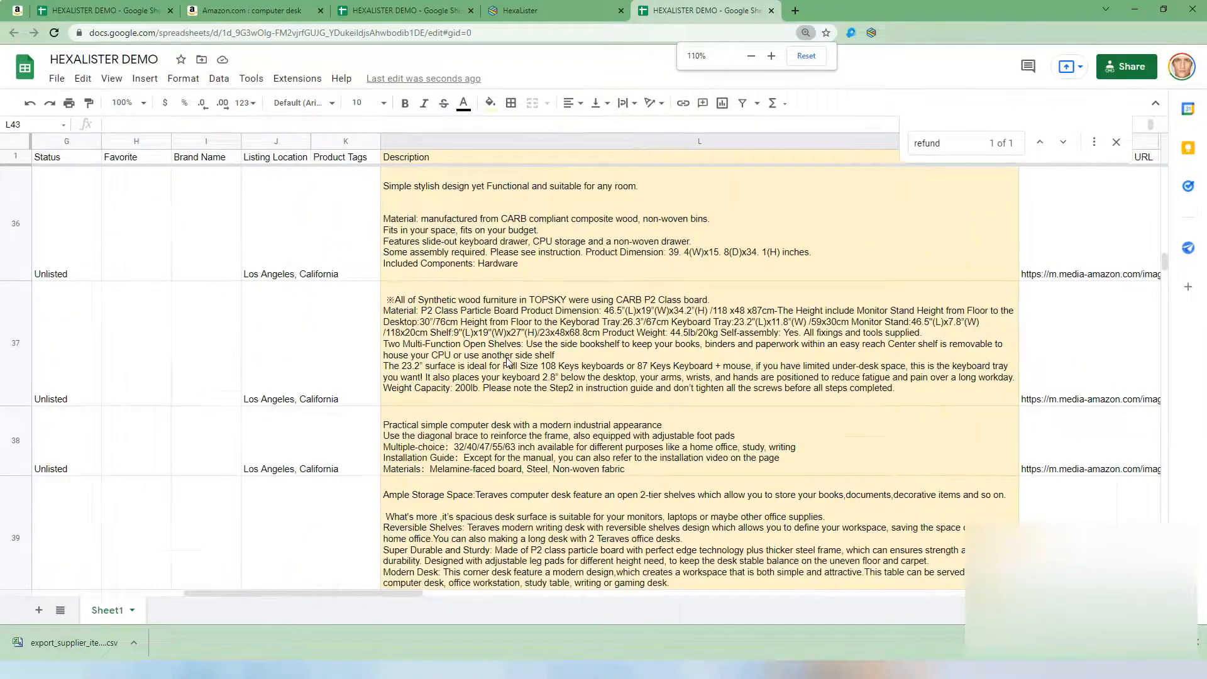
scroll(1036, 428, up, 5)
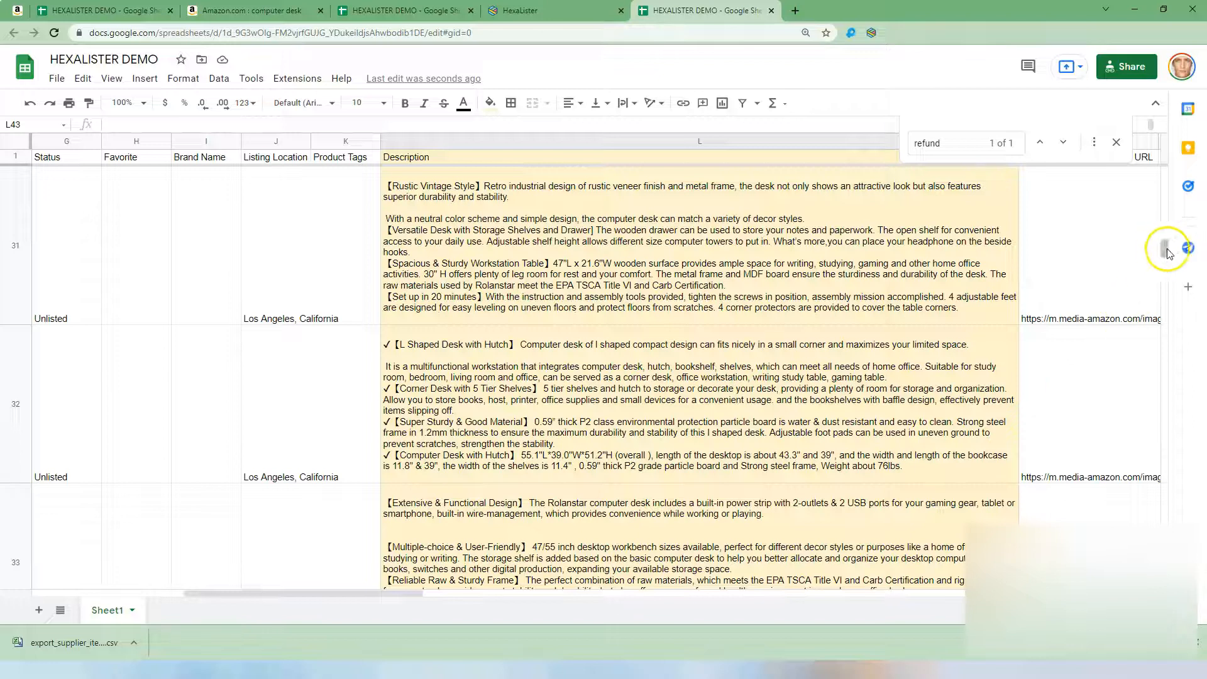
drag(1165, 253, 1166, 246)
scroll(1167, 245, up, 2)
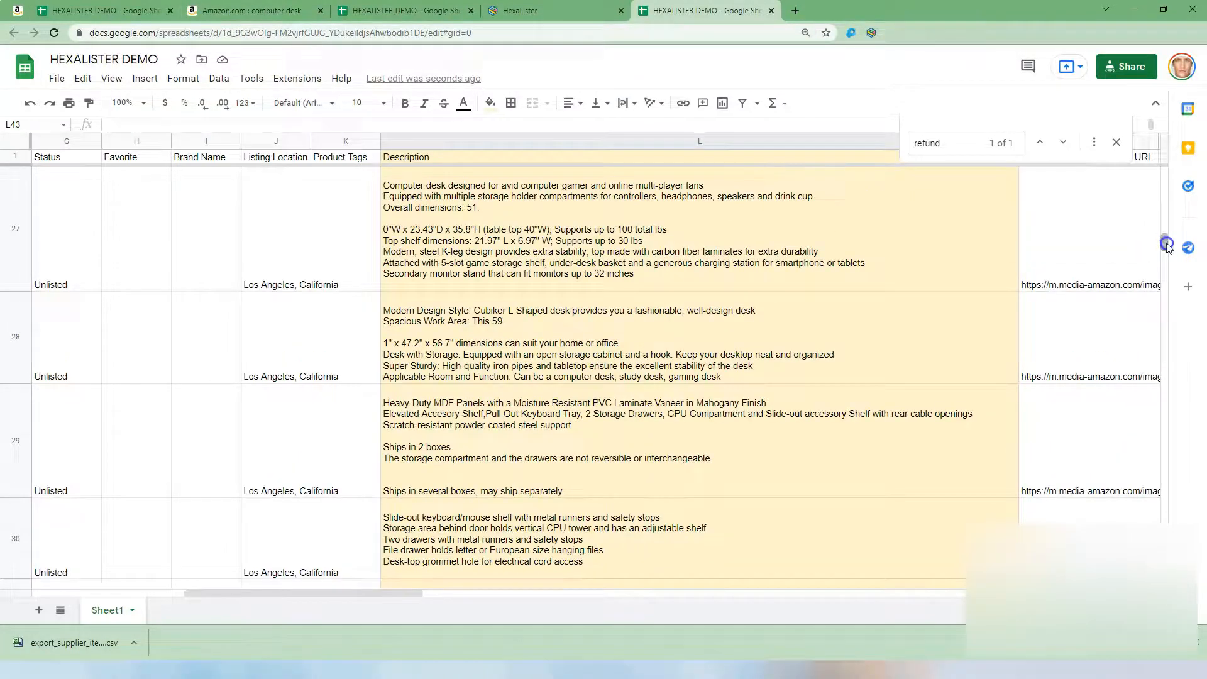
scroll(1166, 245, up, 3)
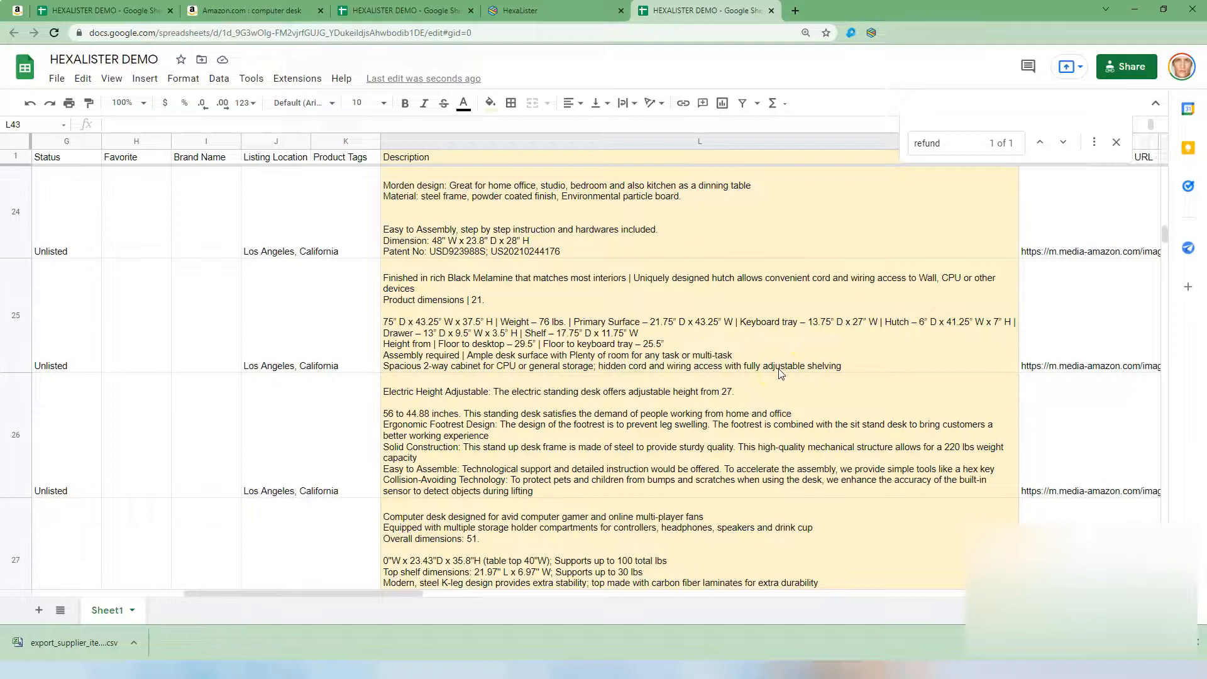
scroll(779, 373, up, 5)
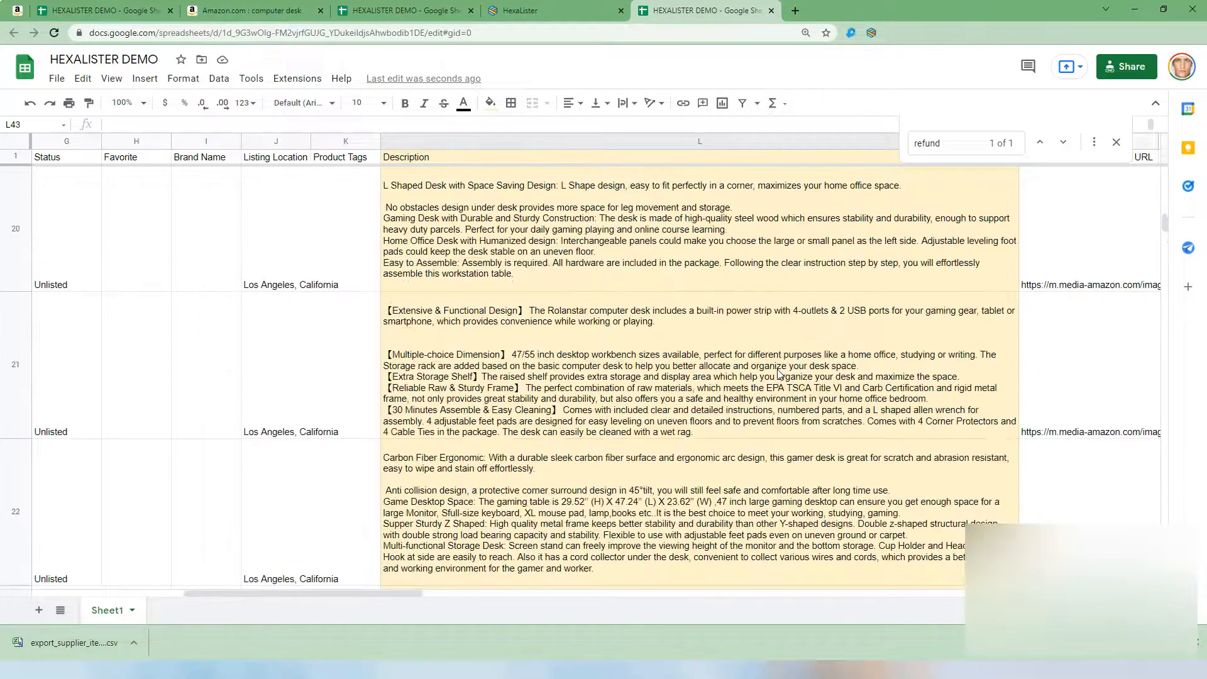
scroll(778, 374, up, 2)
scroll(596, 359, up, 6)
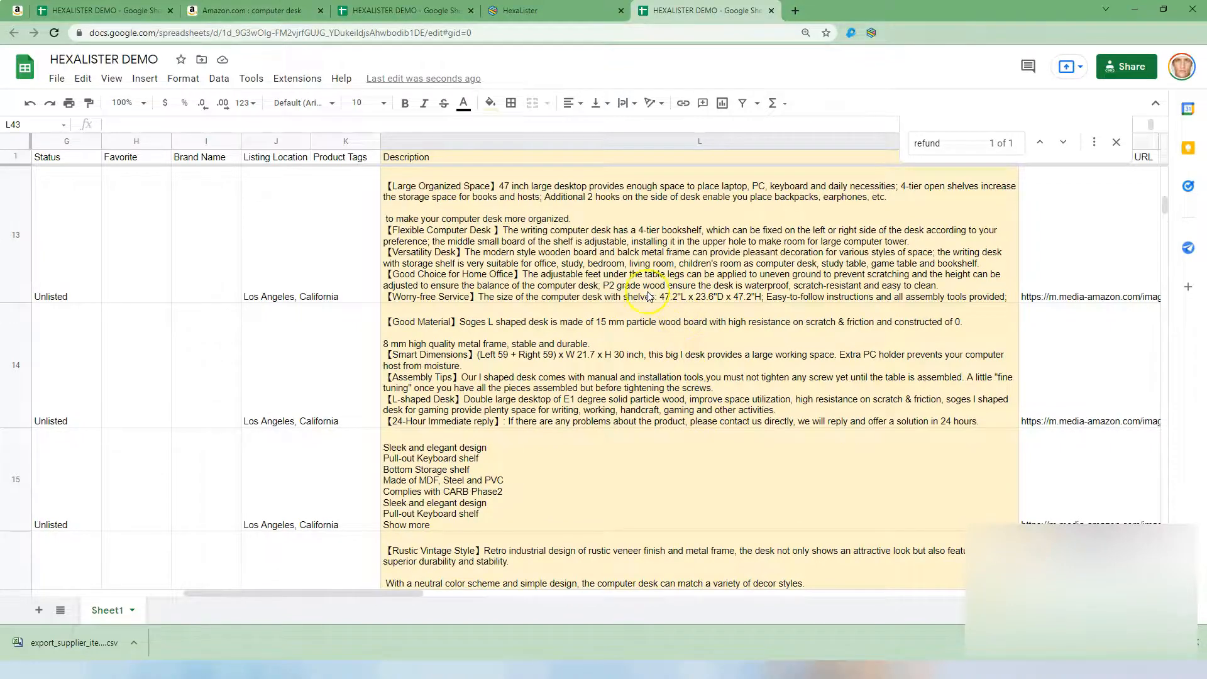
scroll(773, 329, up, 9)
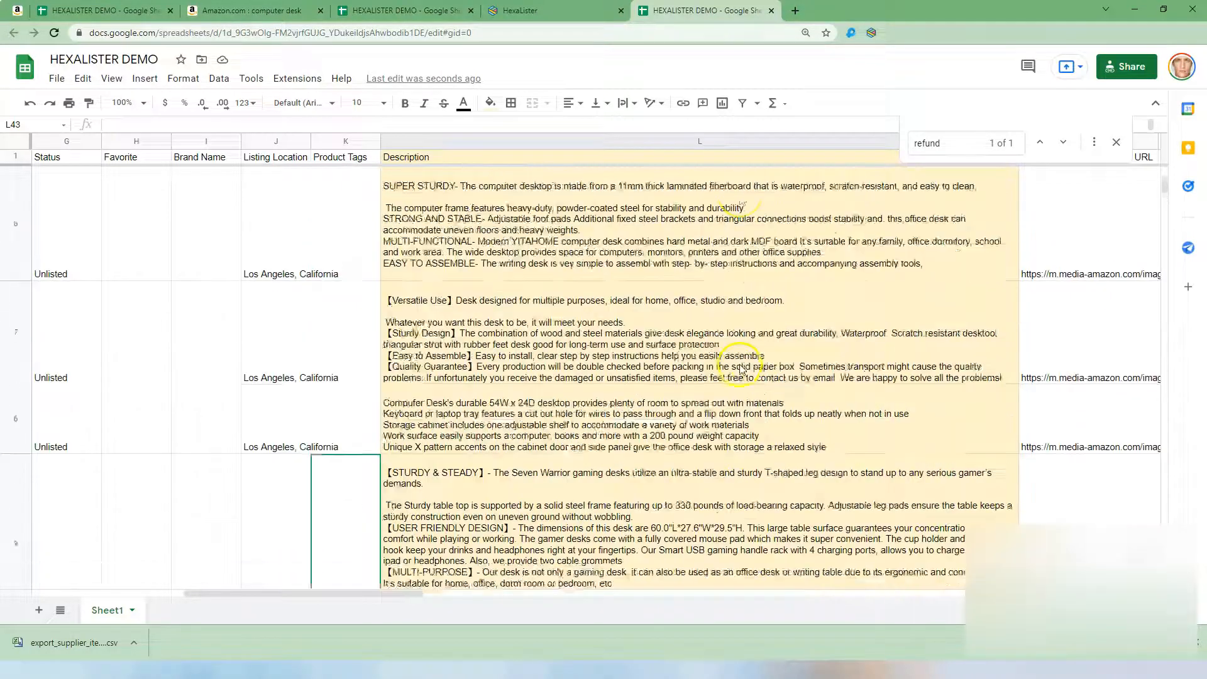
scroll(741, 370, up, 3)
scroll(742, 370, up, 2)
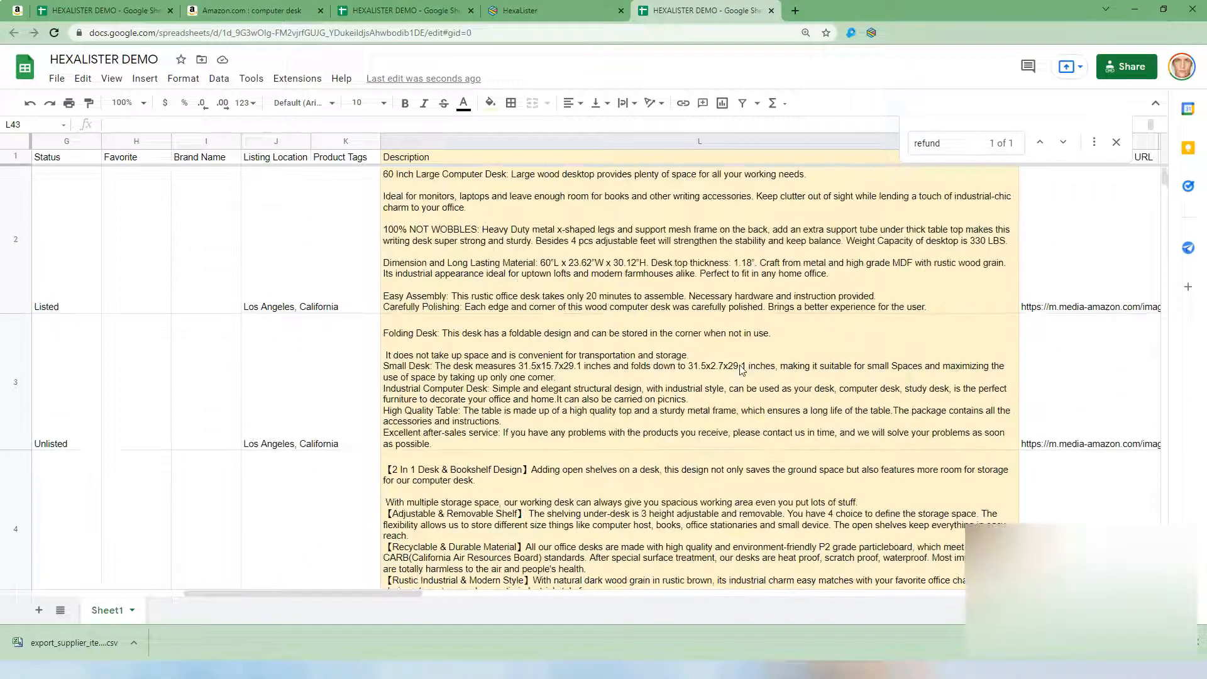
Step: Inspect the contact wording in the "Excellent after-sales service" line of the row 3 description
double_click(522, 431)
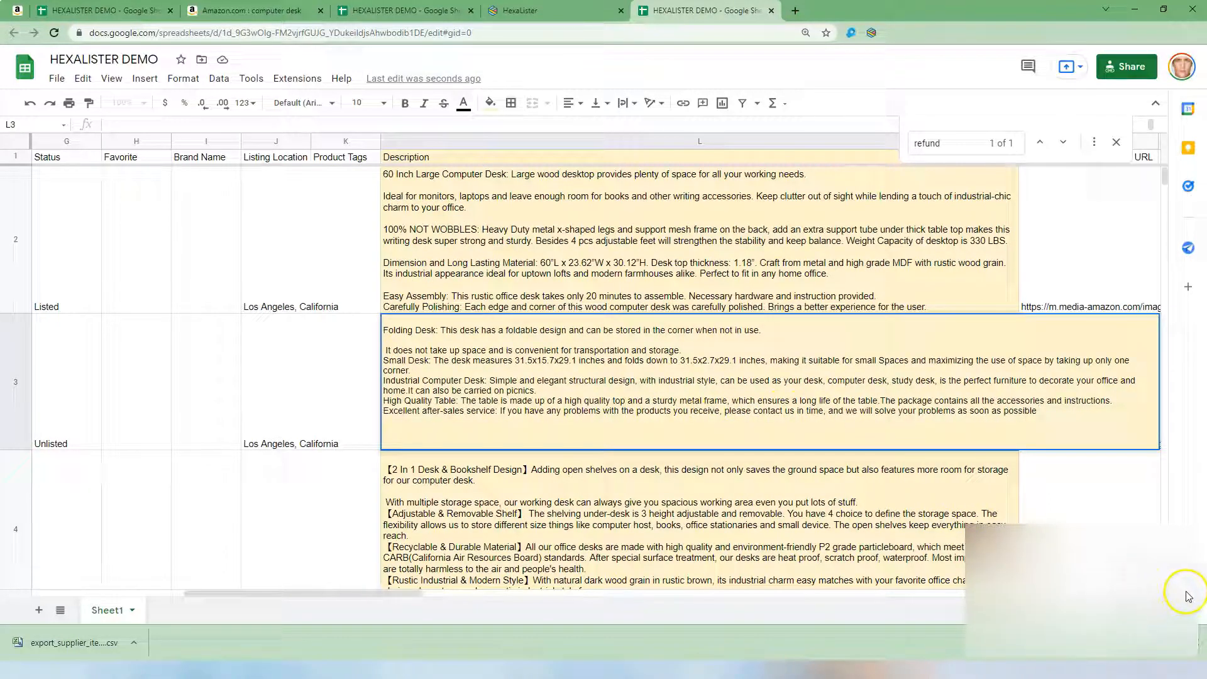
double_click(762, 412)
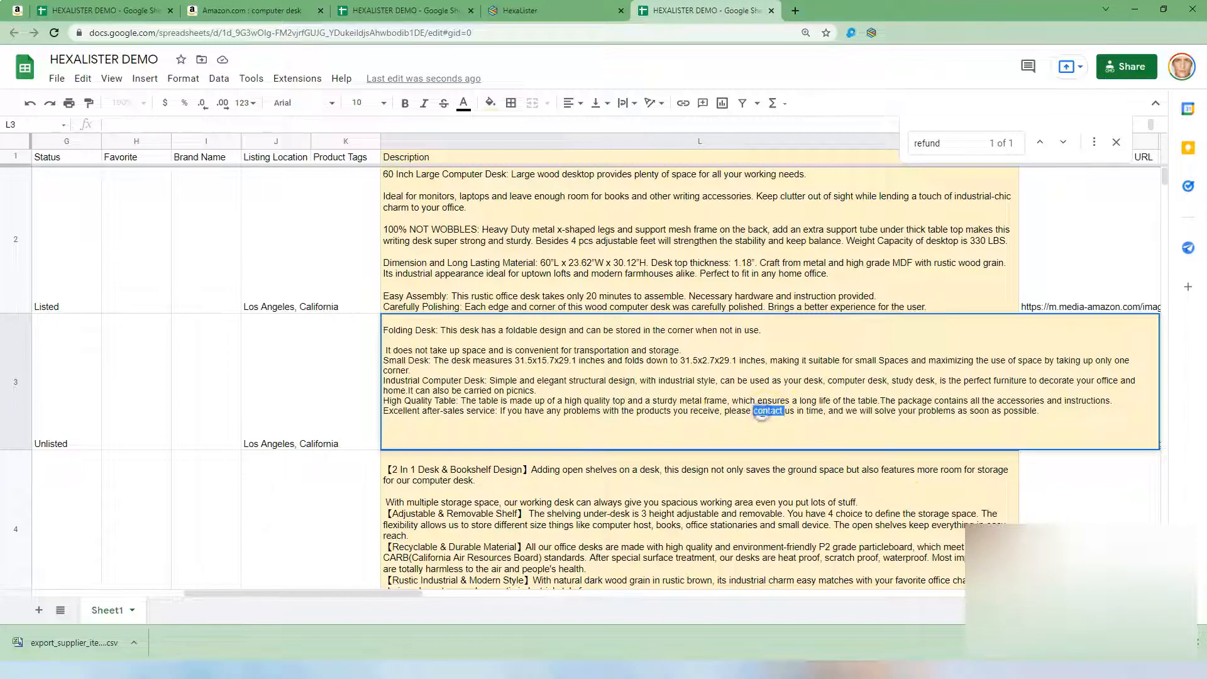
click(791, 473)
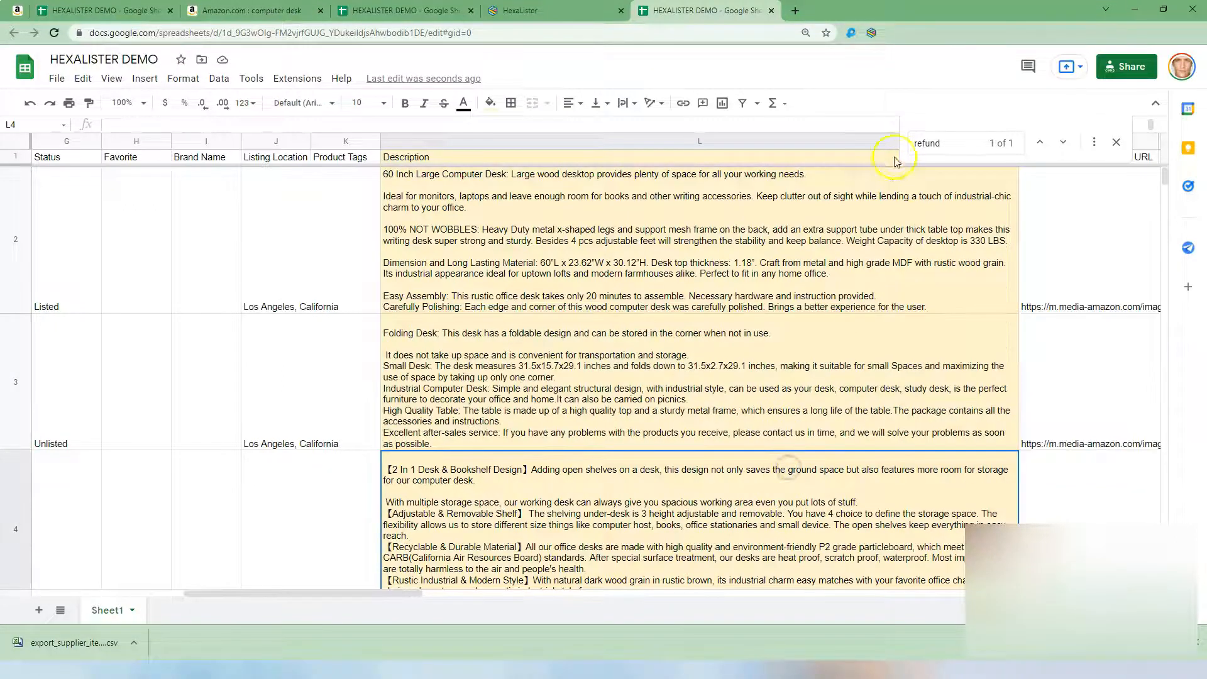
Step: Search for "contact us" and delete the "Quality Guarantee" line from the matching description in row 7
click(1008, 143)
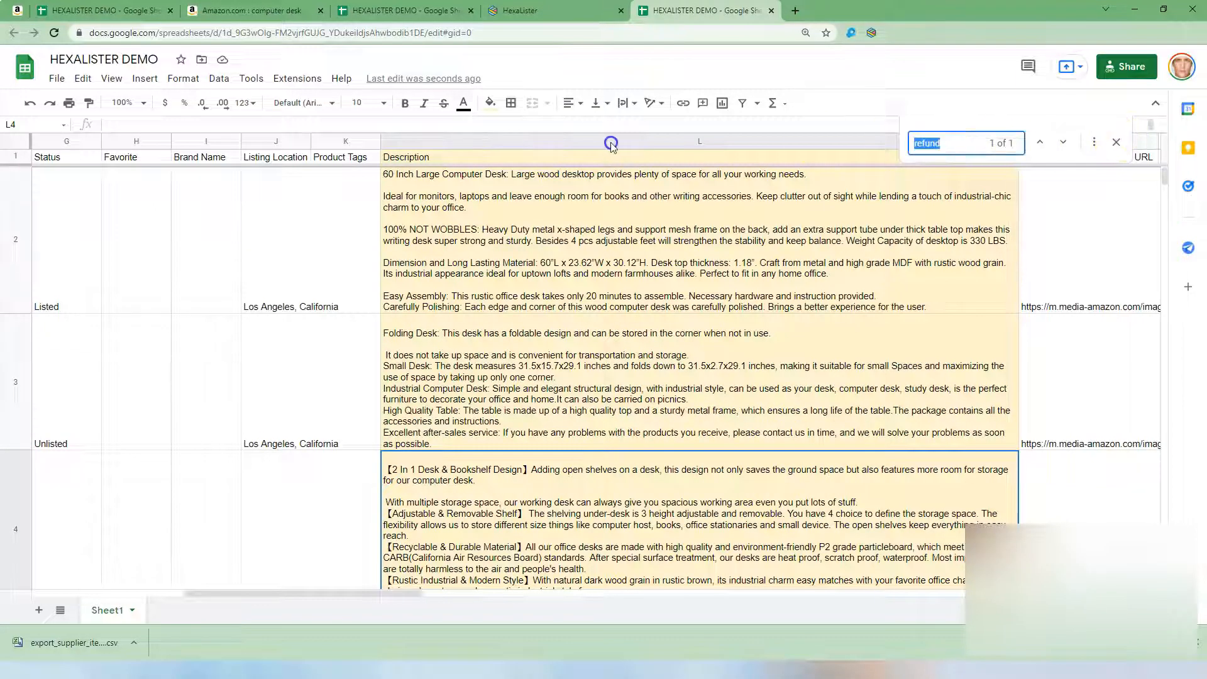
text(contact us)
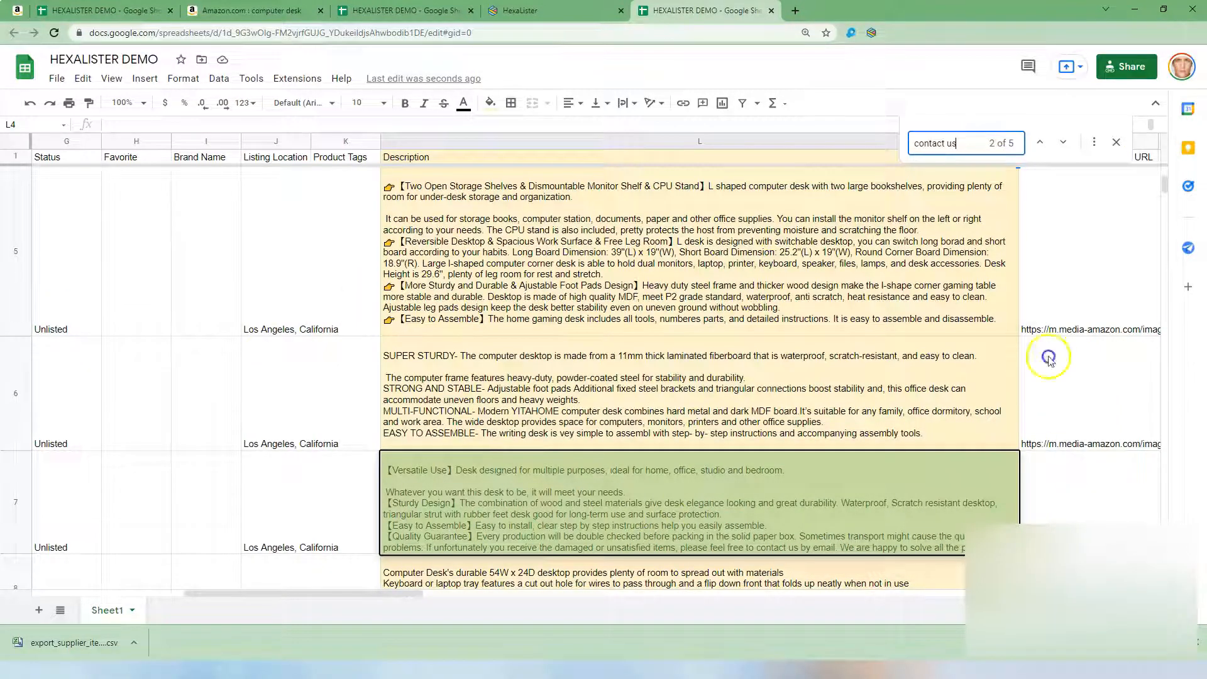
double_click(568, 552)
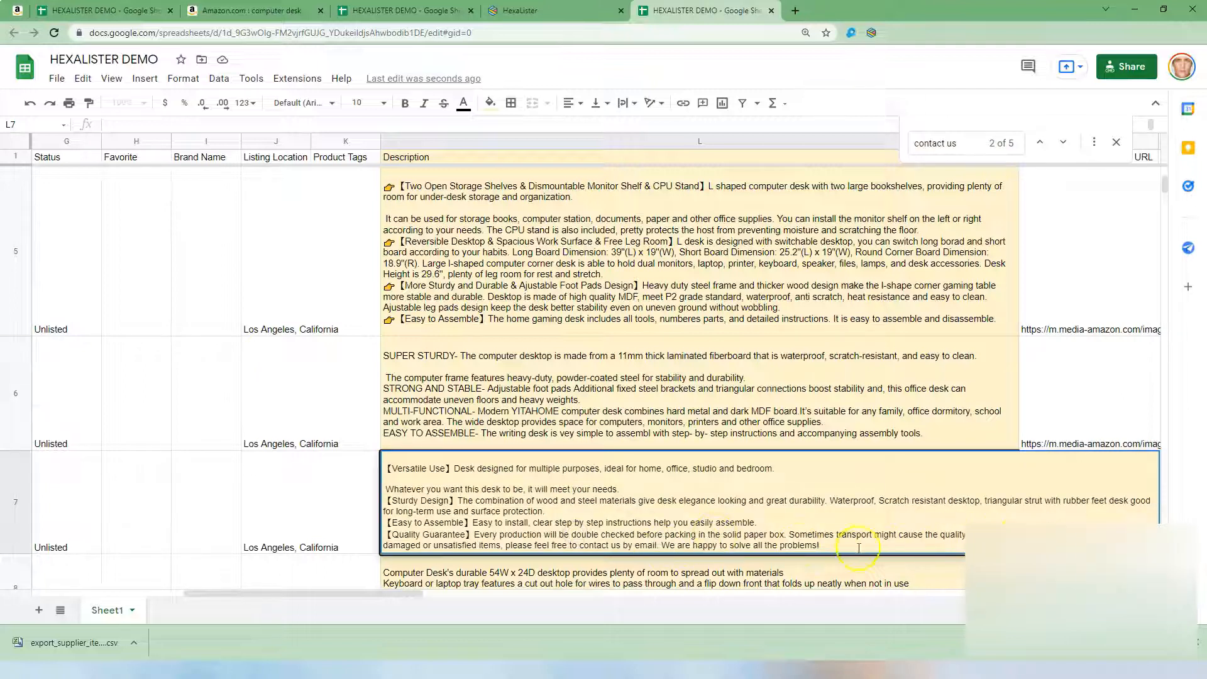
triple_click(624, 541)
key(BackSpace)
click(843, 318)
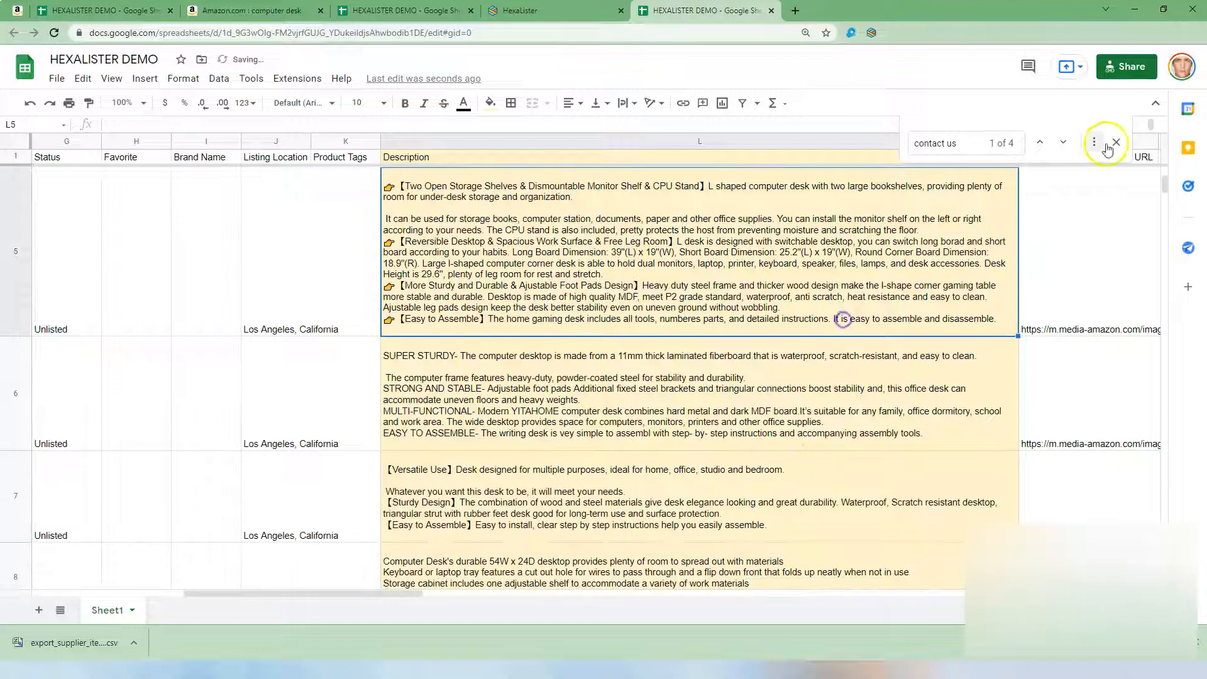
Step: Go to the next "contact us" match and delete the "Easy to Assemble" line from the description in row 11
click(1063, 142)
double_click(545, 421)
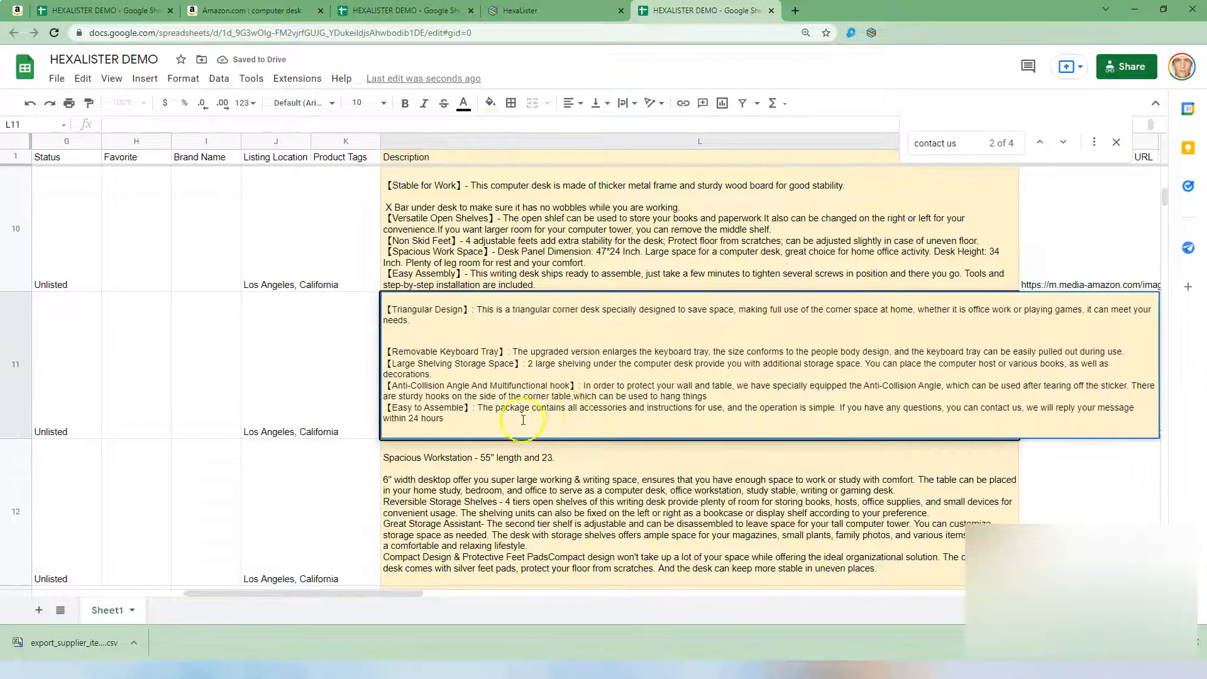
triple_click(578, 409)
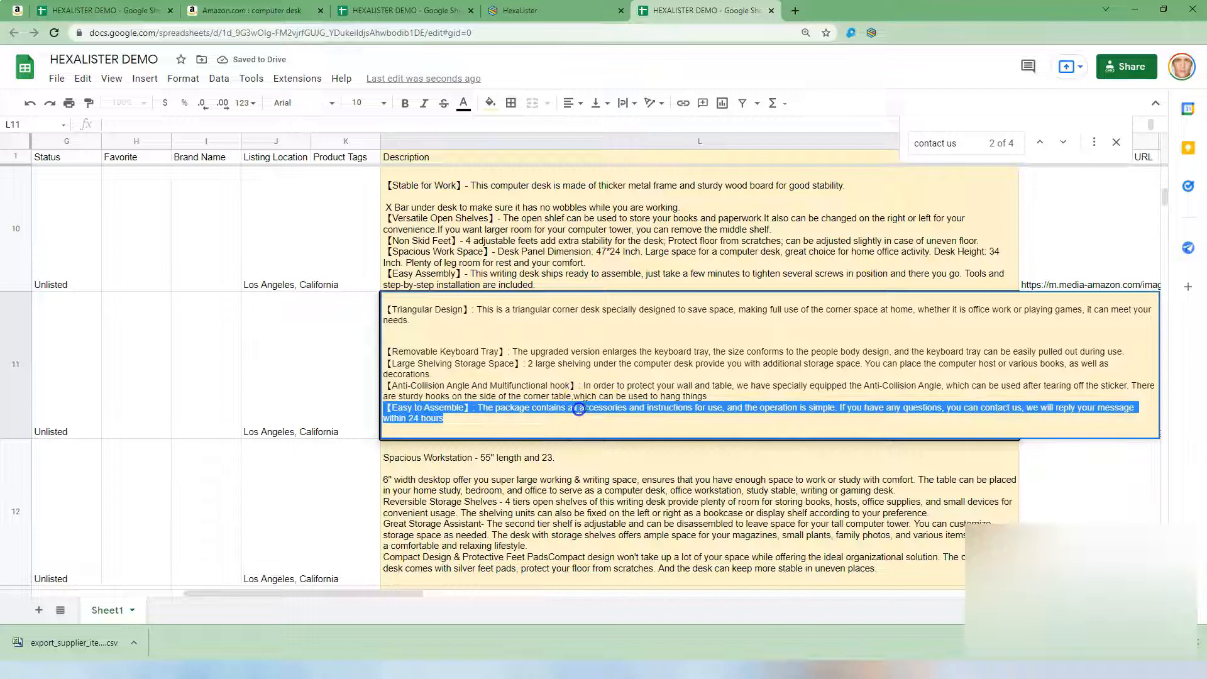
key(BackSpace)
key(Return)
Step: Go to the "contact us" match in row 14 and delete the "24-Hour Immediate reply" line from its description
click(1065, 143)
click(1065, 143)
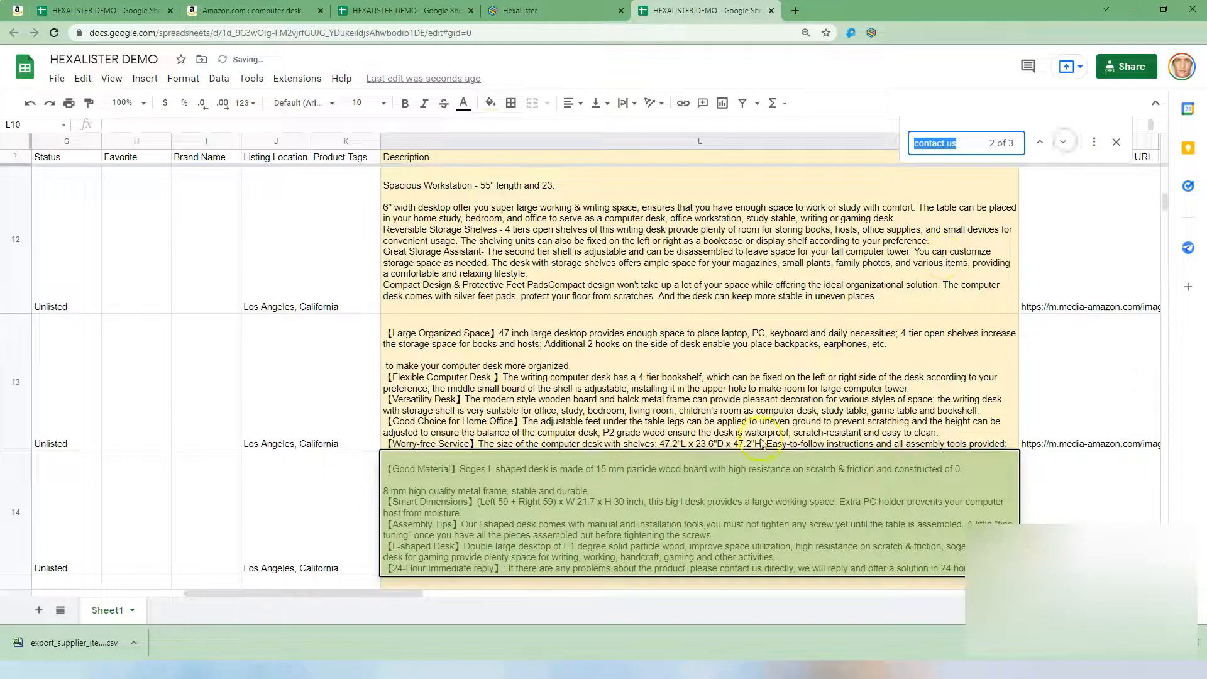
triple_click(613, 534)
triple_click(644, 554)
key(BackSpace)
click(761, 355)
Step: Find the "contact us" match in row 23 and delete the "Assembly and Service" line from its description
click(1067, 145)
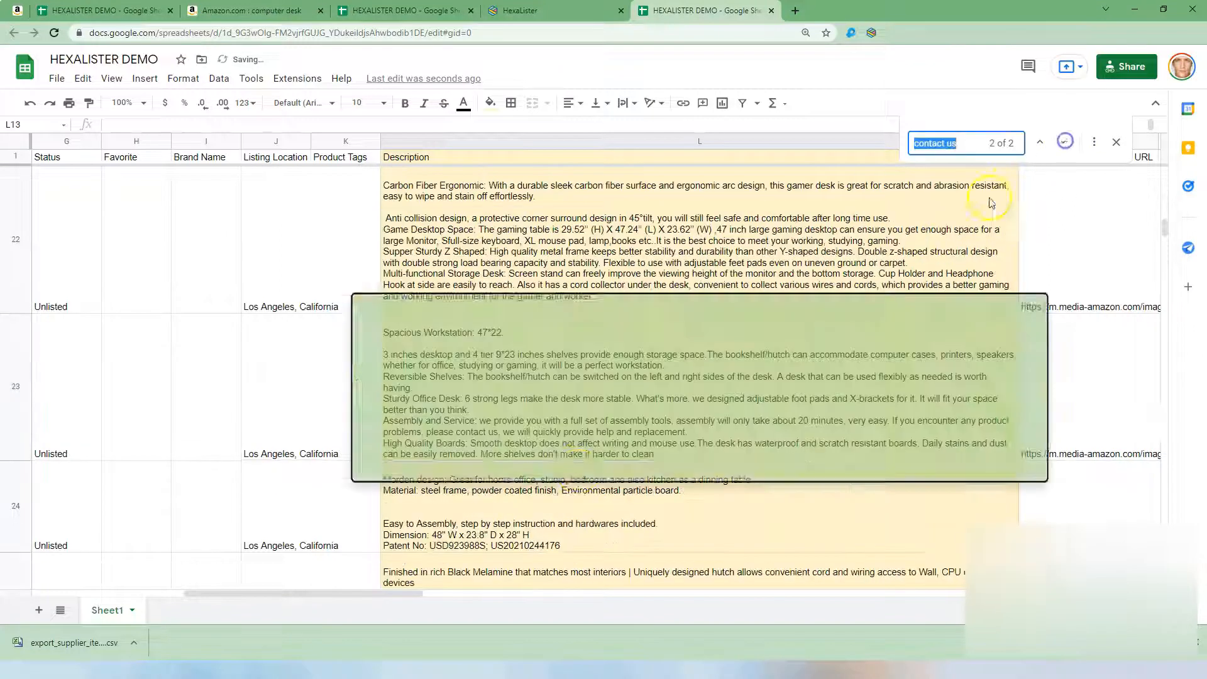
double_click(568, 453)
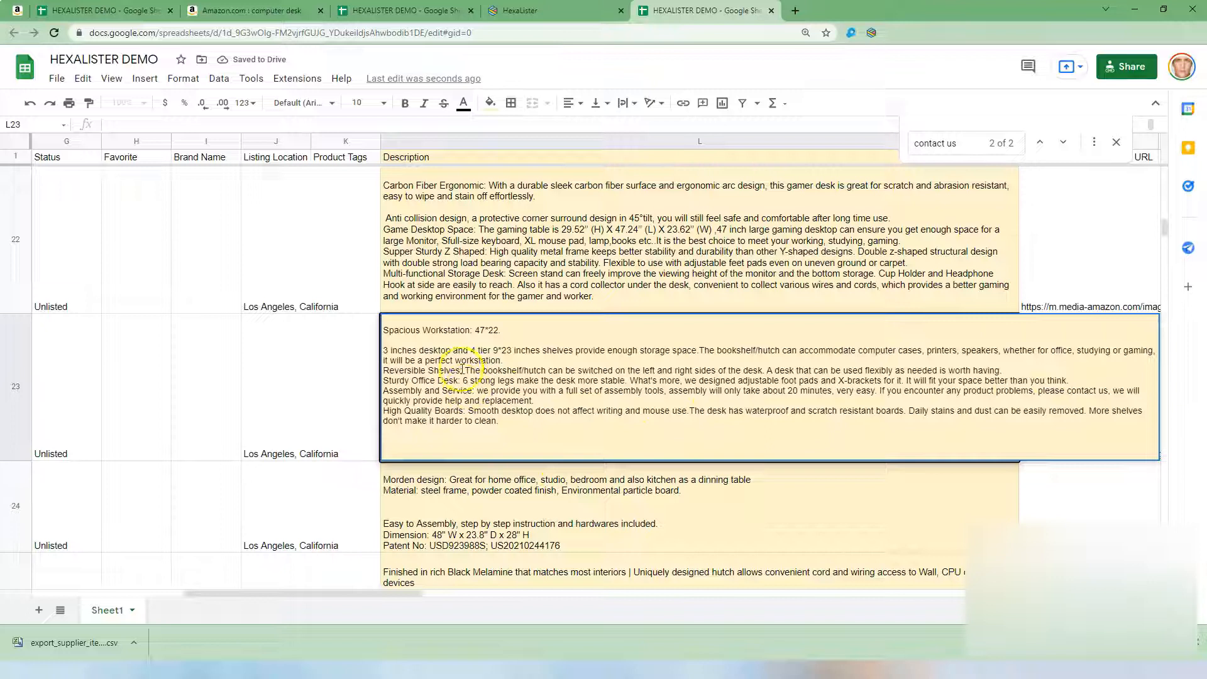
click(1072, 393)
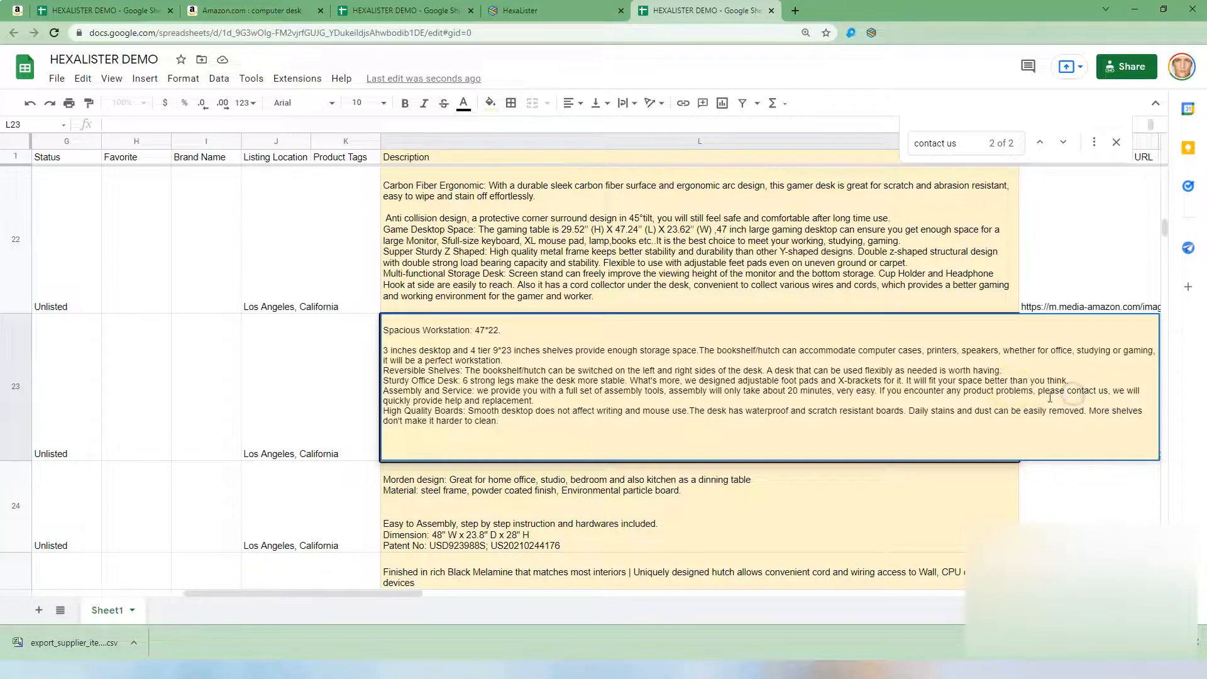
triple_click(510, 395)
key(BackSpace)
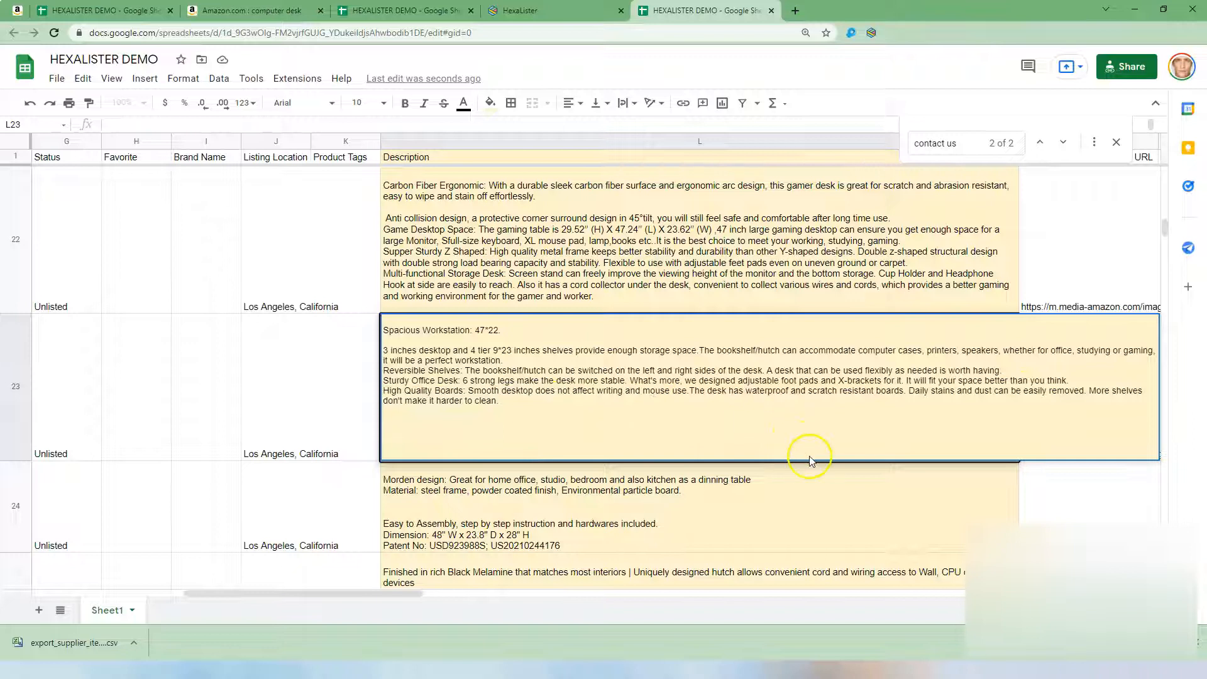
click(907, 237)
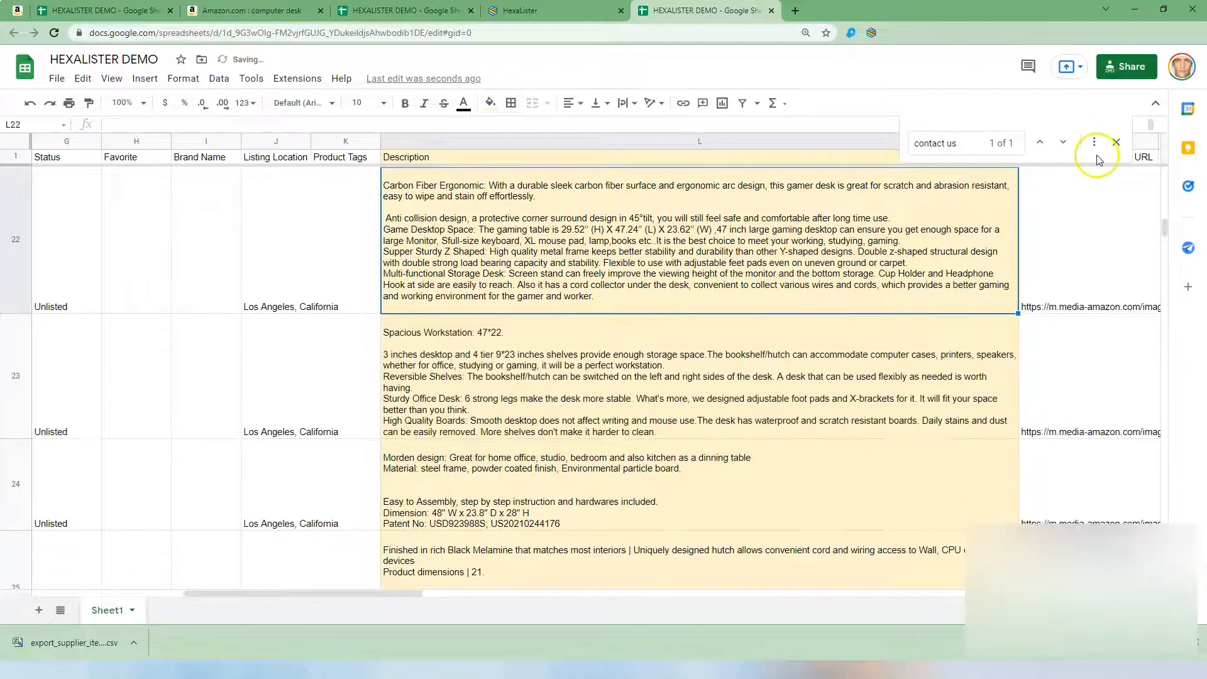
Step: Go to the last "contact us" match, delete the "Excellent after-sales service" line from row 3's description, and close the search
click(1058, 143)
double_click(786, 294)
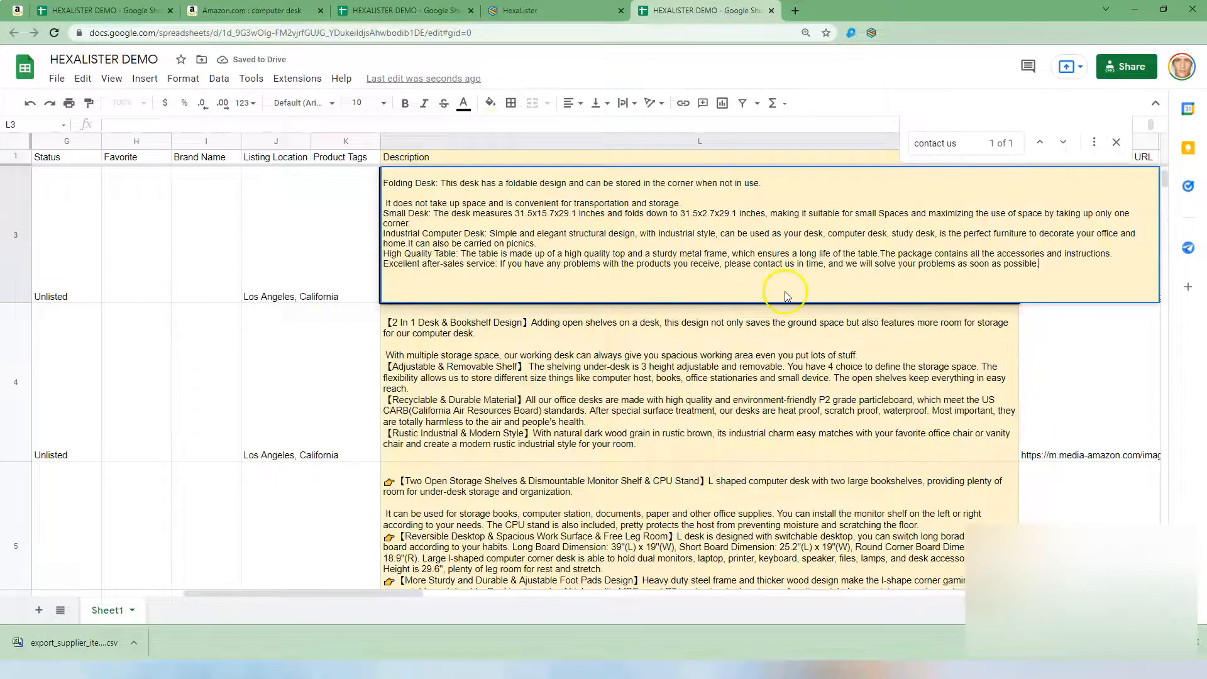
click(745, 261)
key(BackSpace)
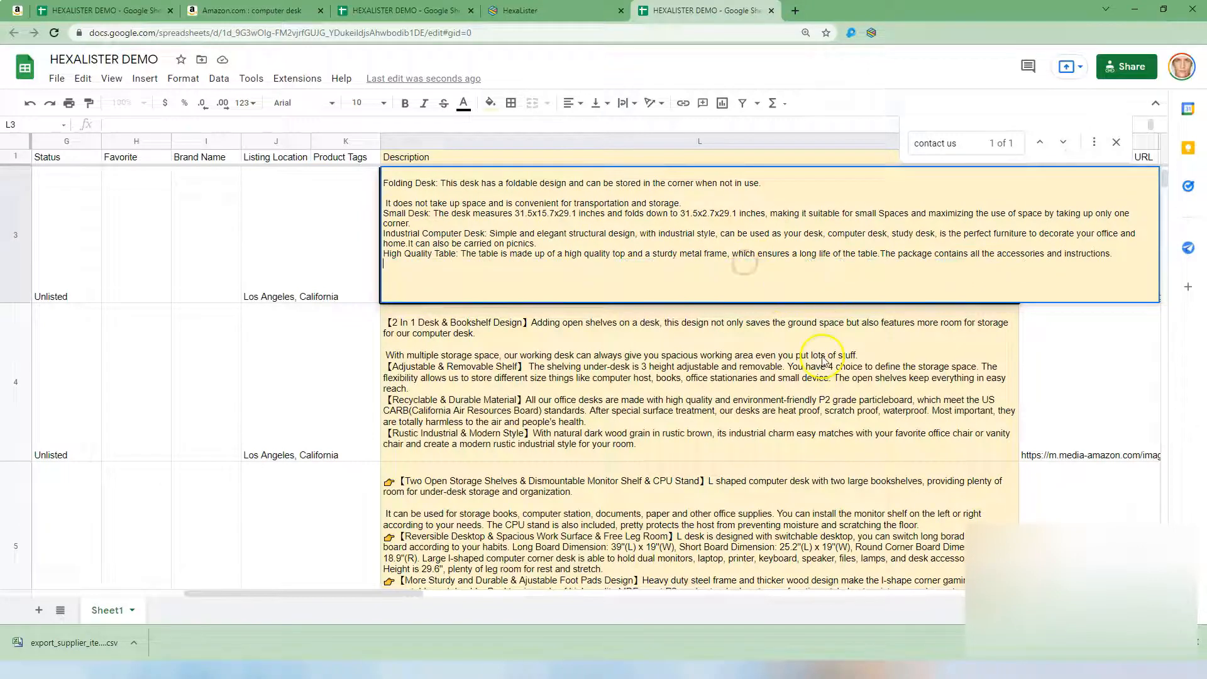
click(785, 407)
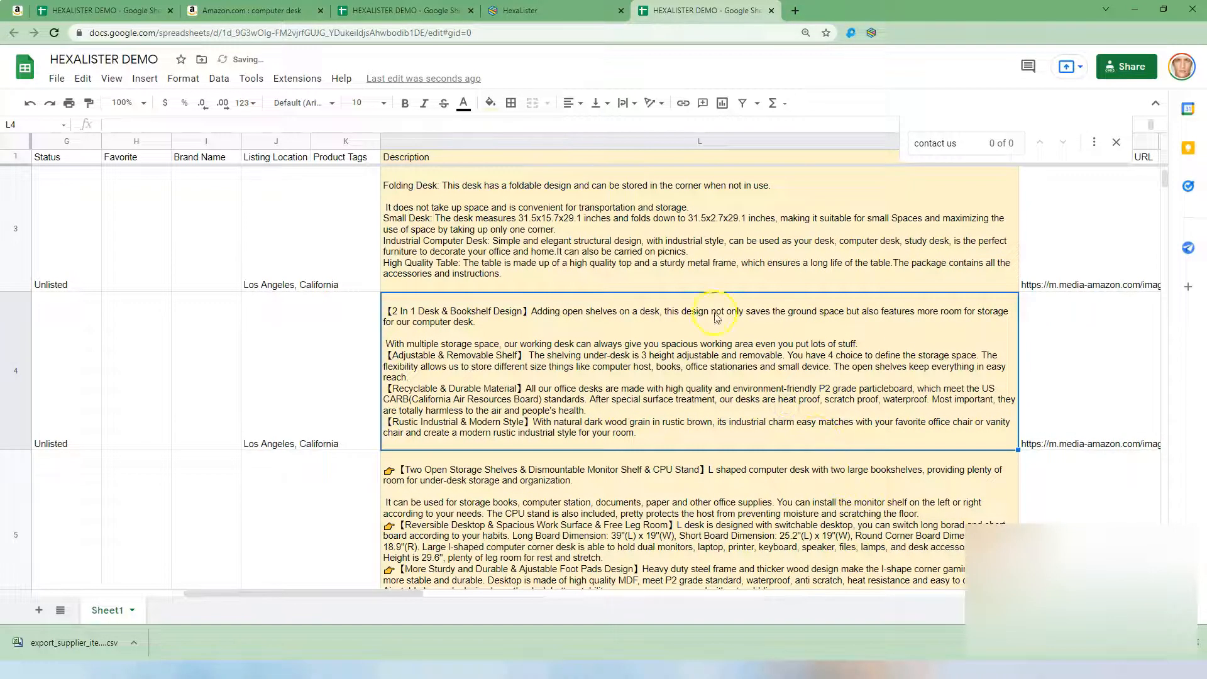
click(1119, 142)
Step: Review the cleaned product descriptions from row 3 down to about row 31
click(715, 271)
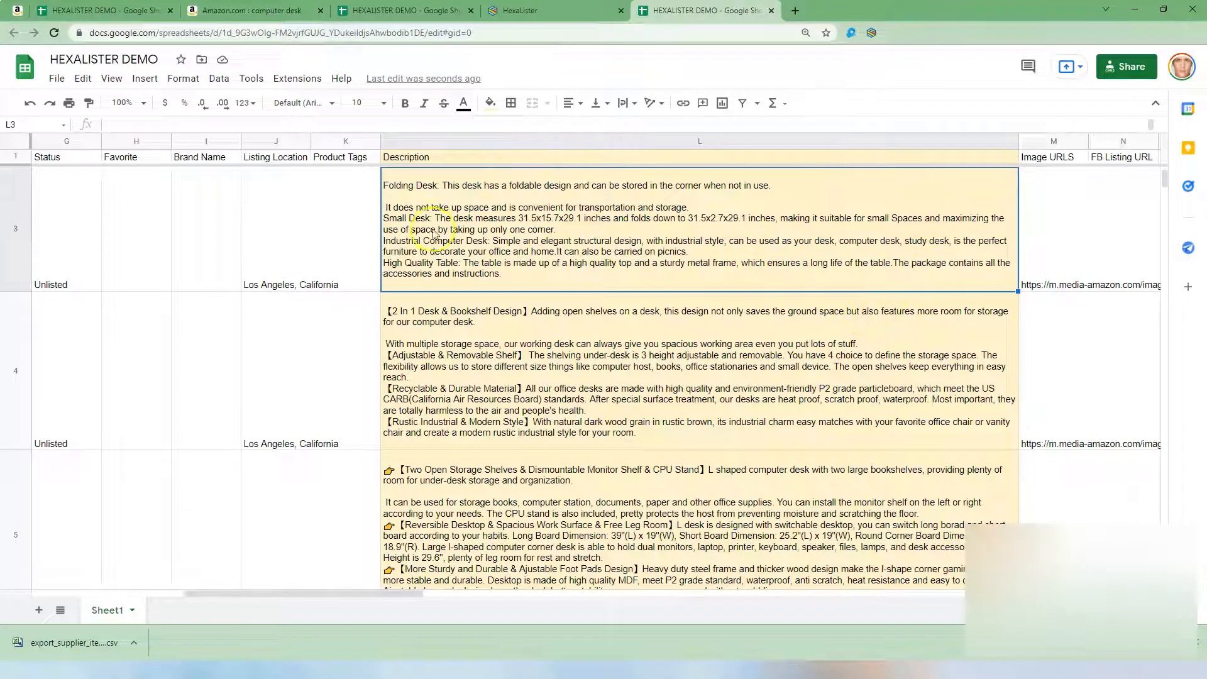
scroll(861, 320, down, 3)
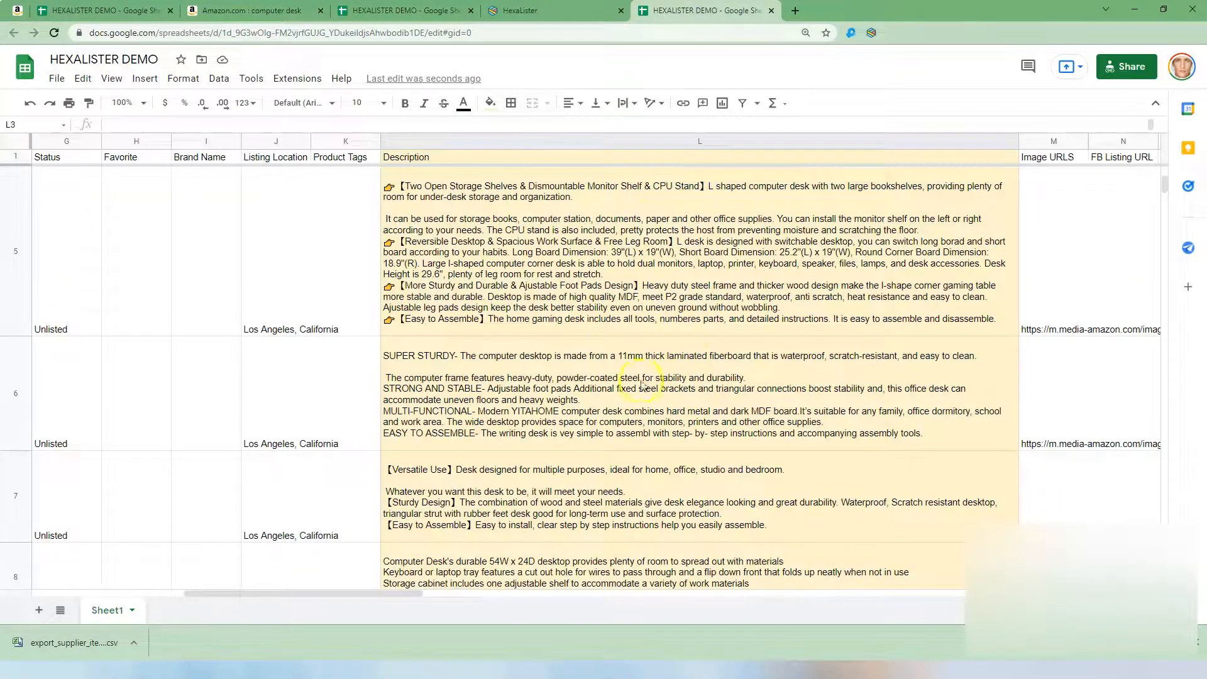
click(581, 384)
scroll(791, 386, down, 1)
click(629, 352)
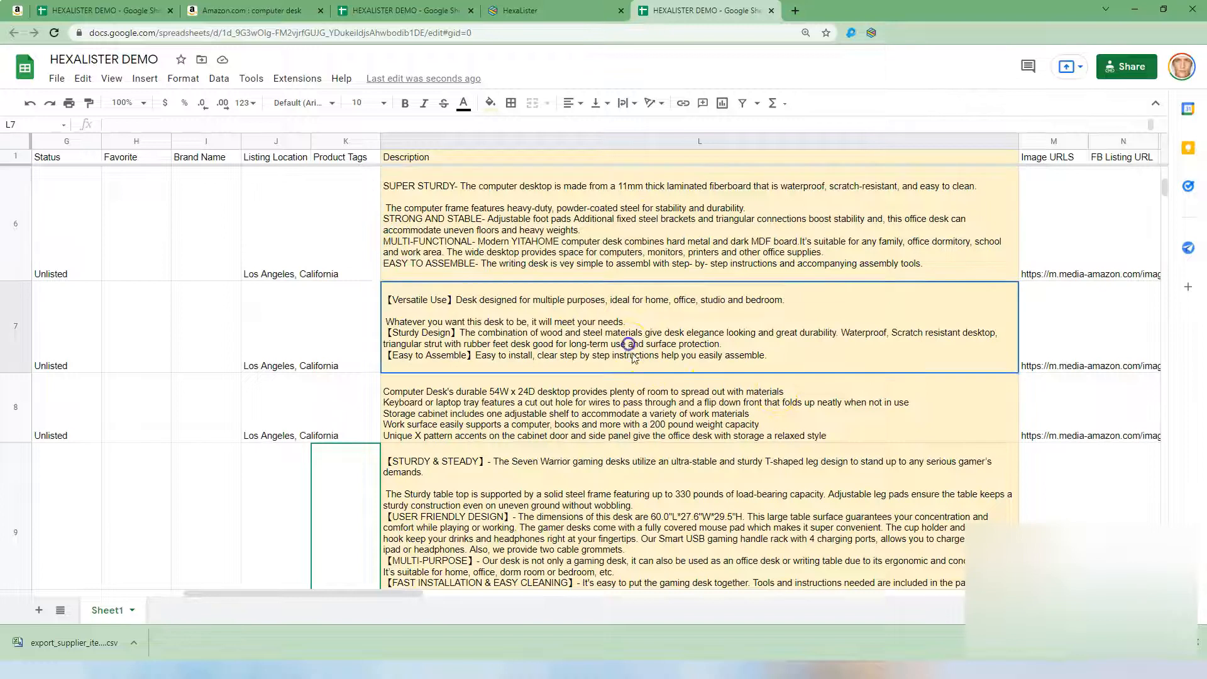
click(654, 411)
scroll(665, 377, down, 4)
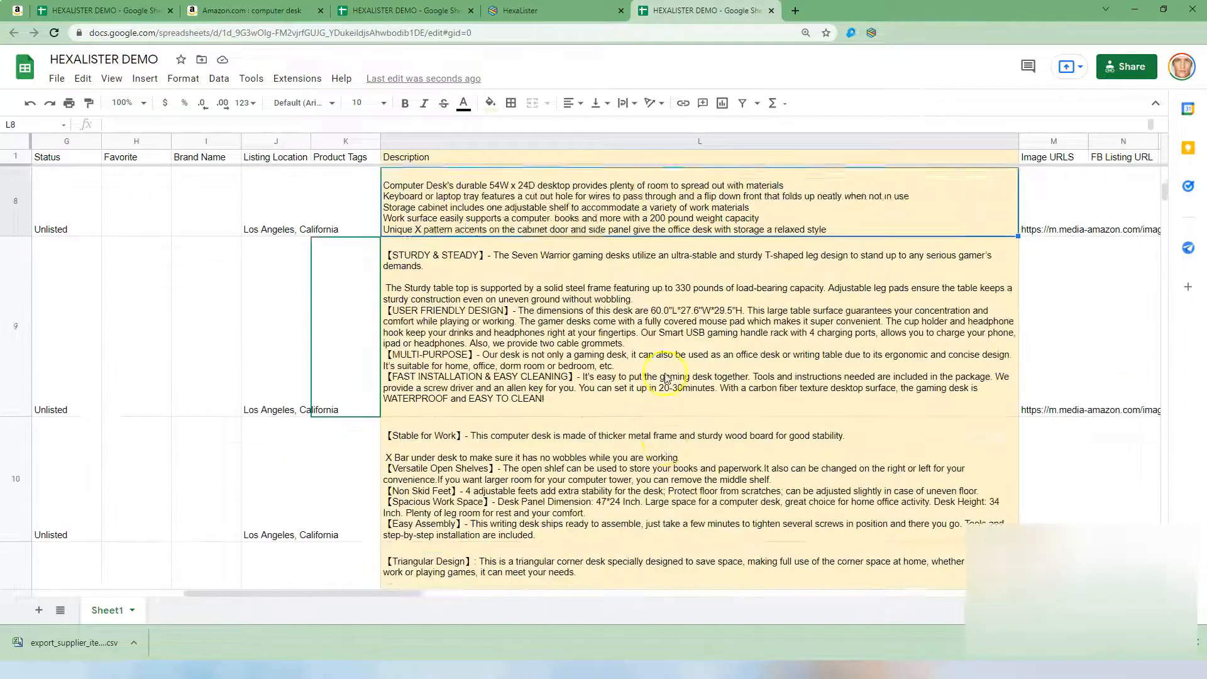
scroll(667, 379, down, 1)
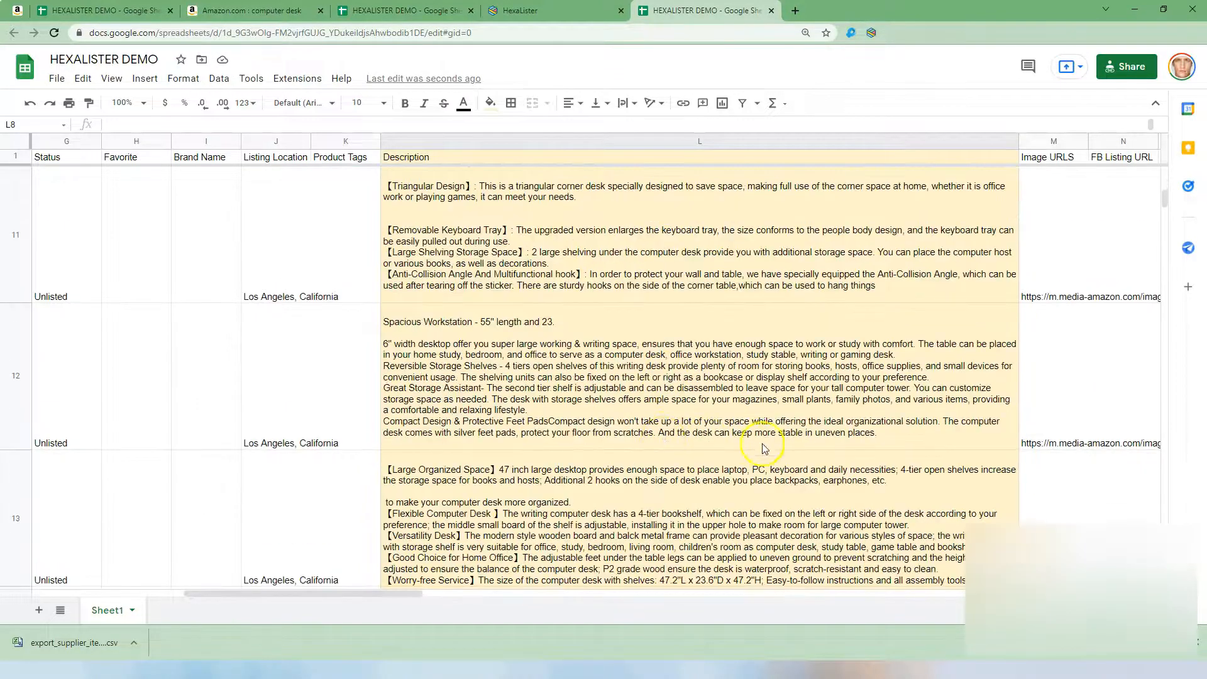
scroll(764, 448, down, 3)
scroll(704, 368, down, 3)
scroll(692, 365, down, 5)
scroll(692, 369, down, 2)
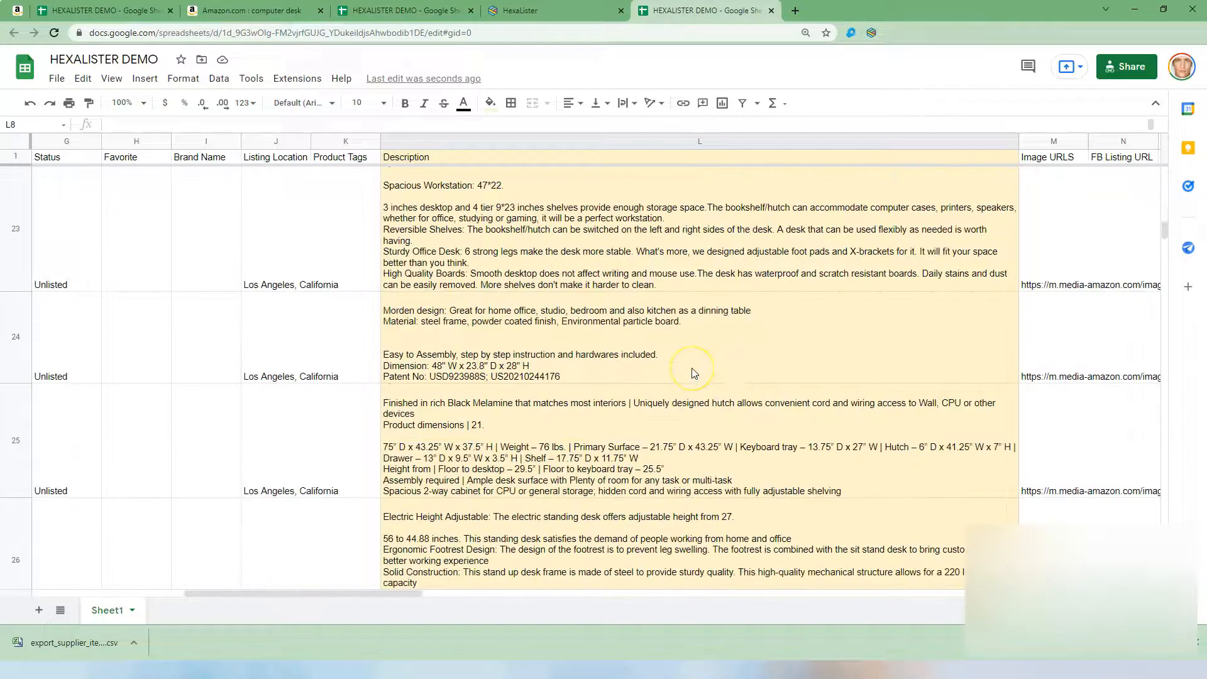
scroll(694, 374, down, 3)
scroll(693, 373, down, 2)
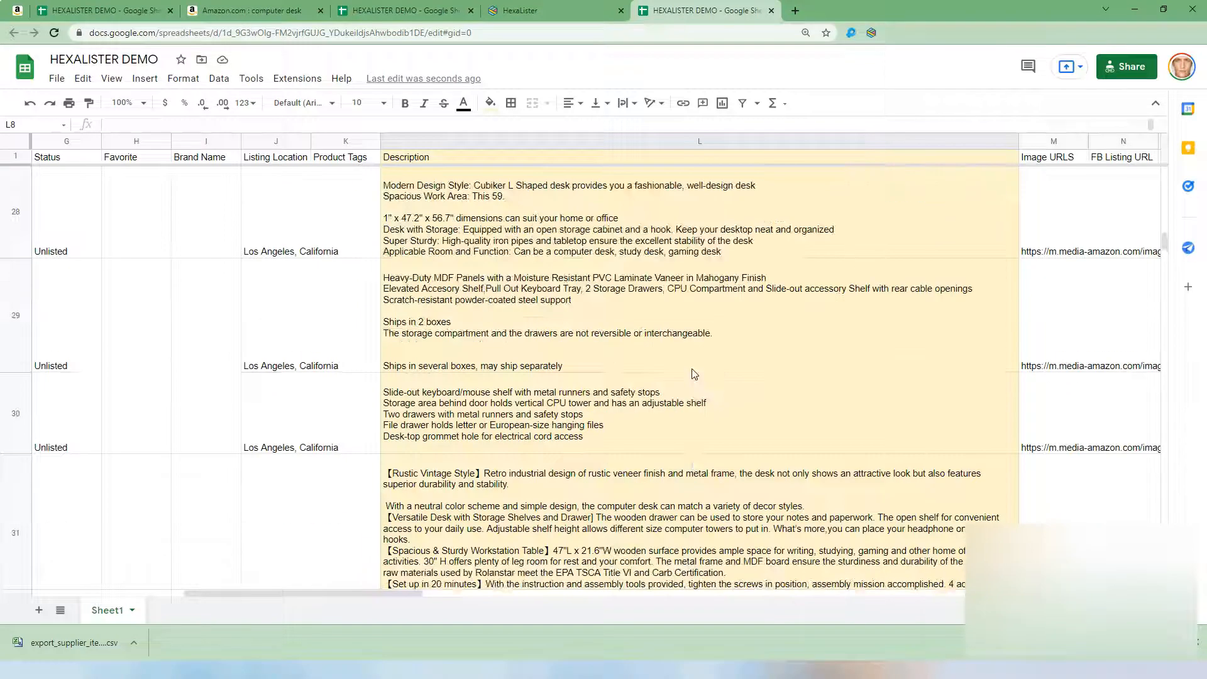
Step: Review the product descriptions down the sheet and open the row 33 description to inspect its customer care wording
scroll(693, 372, down, 2)
scroll(693, 373, down, 3)
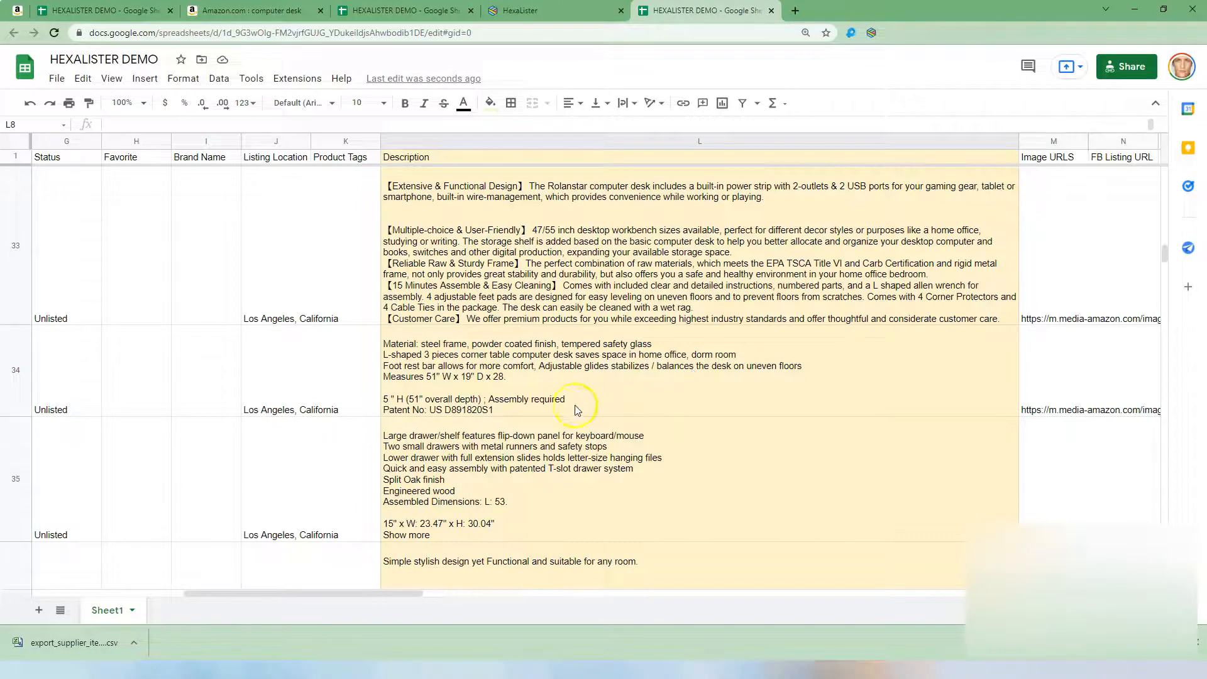
click(575, 408)
click(717, 286)
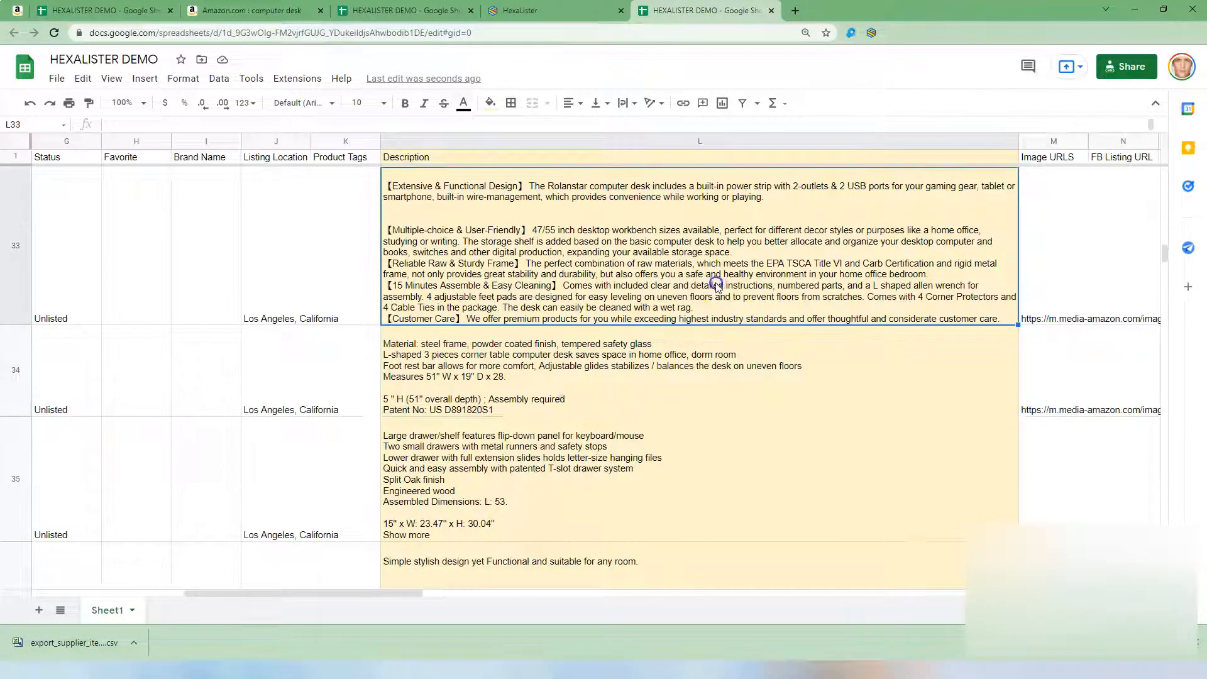
double_click(604, 323)
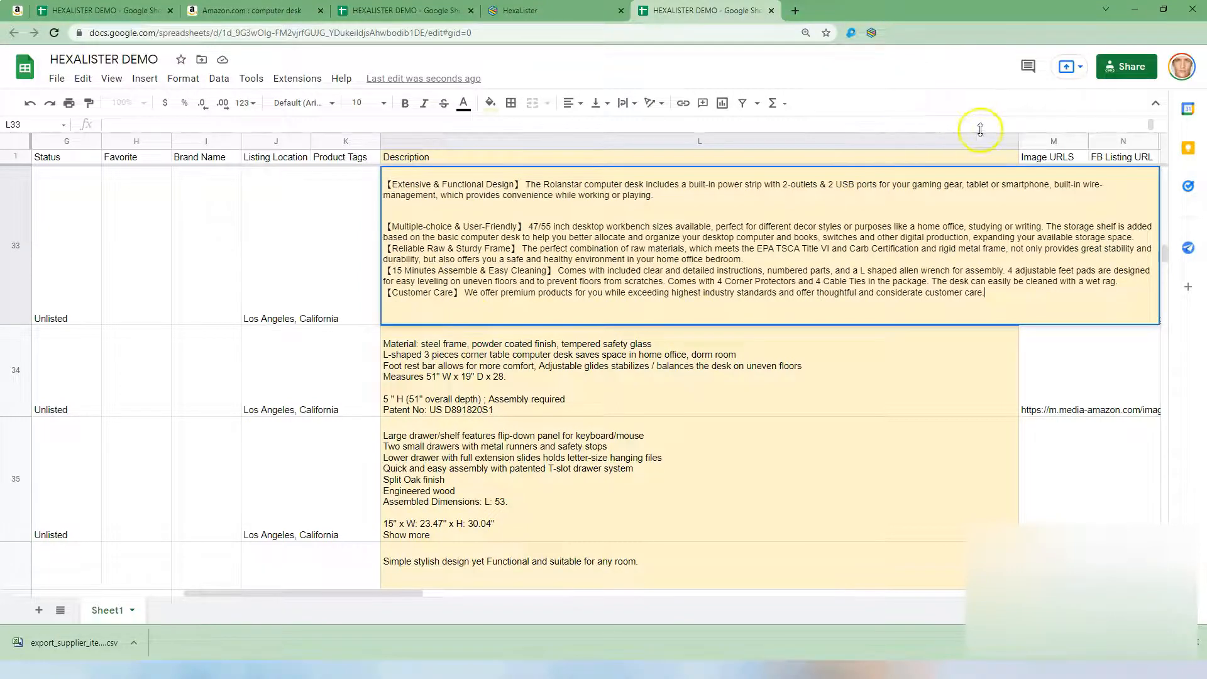
click(730, 412)
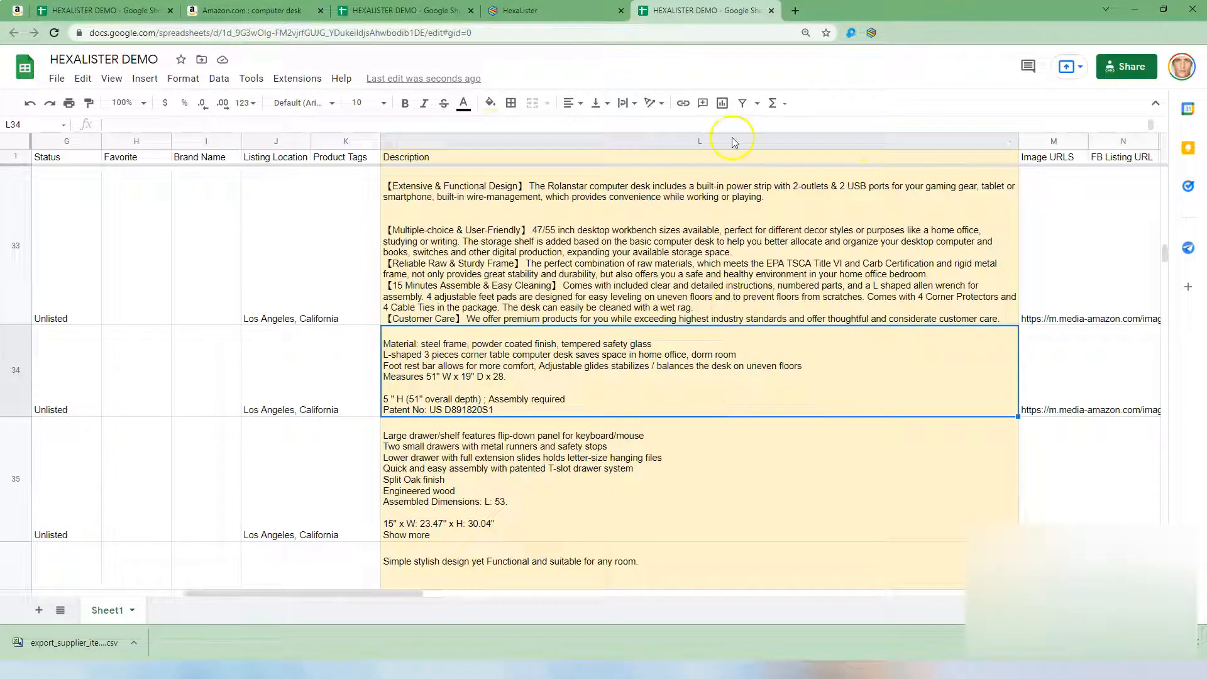
Step: Search the sheet for "customer" and step through the matches to inspect the row 18 description
click(754, 135)
key(ctrl+f)
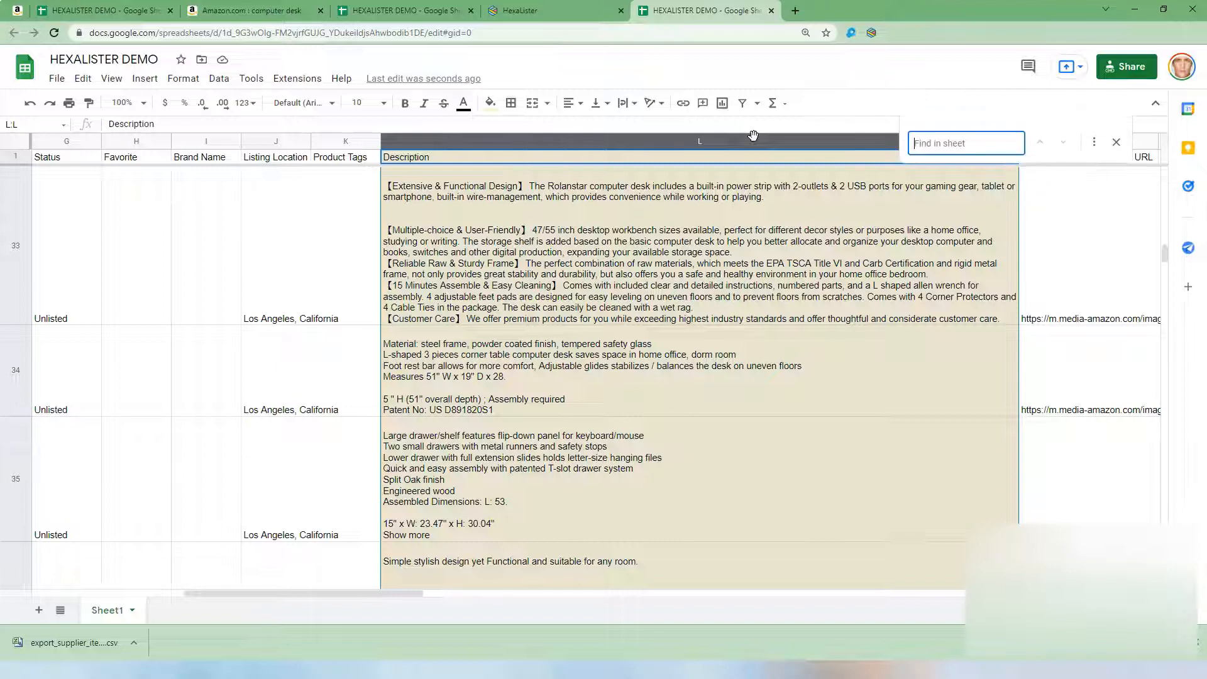
text(customer)
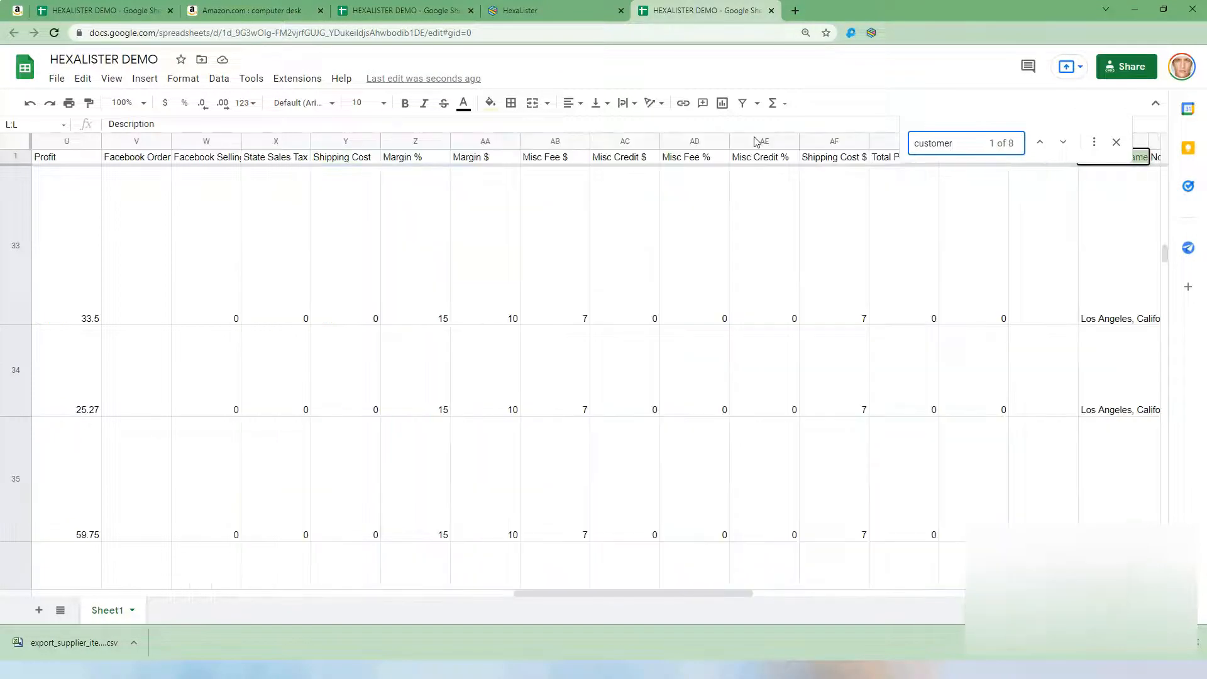
key(Return)
key(Return)
key(Return)
key(Return)
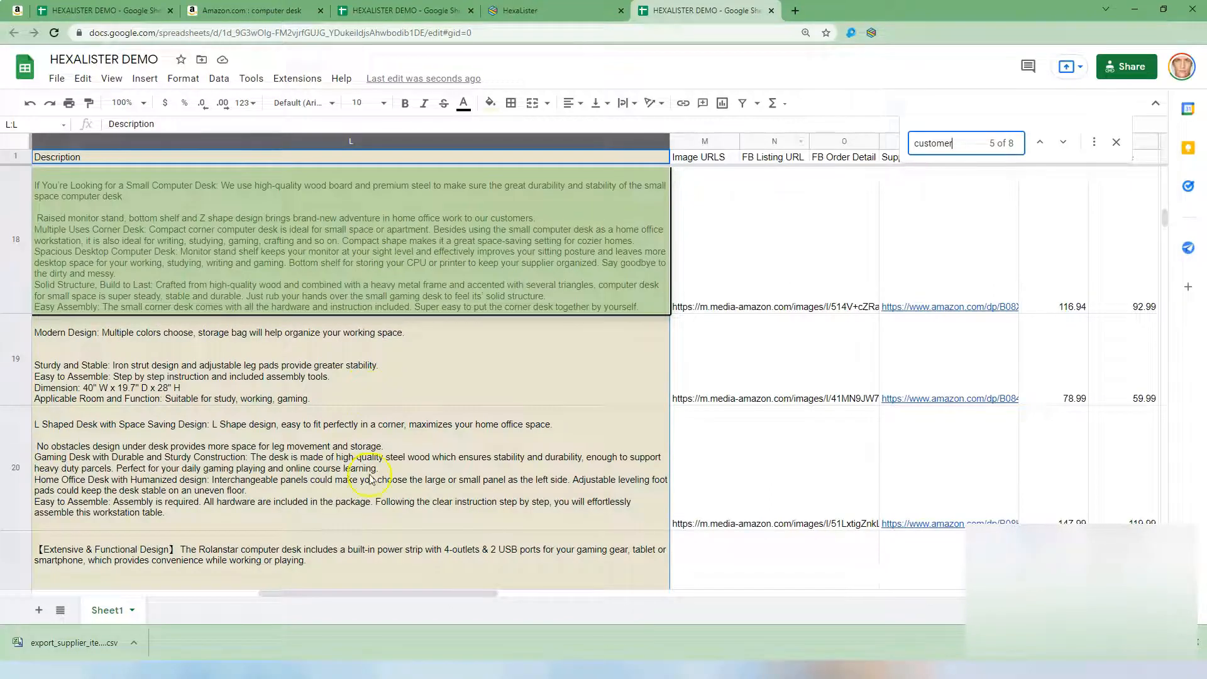
drag(462, 591, 389, 591)
double_click(729, 293)
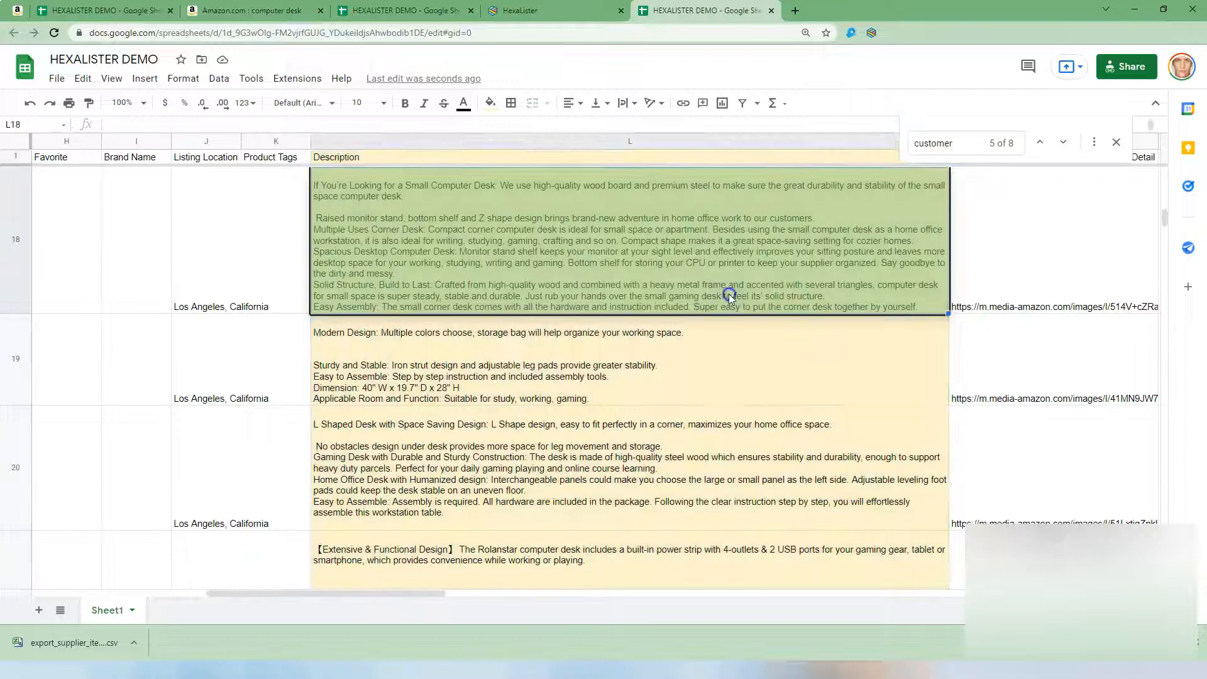
click(843, 428)
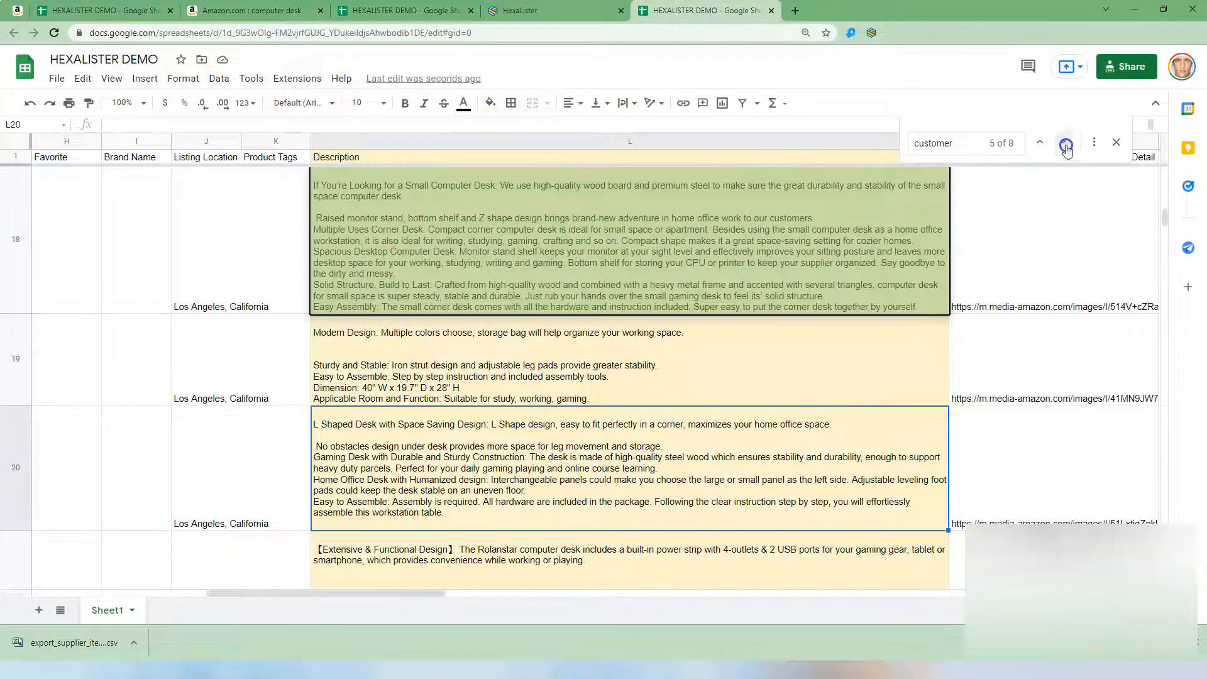
Step: Go on through the "customer" matches to row 33 and delete the Customer Care paragraph from its description
click(1063, 143)
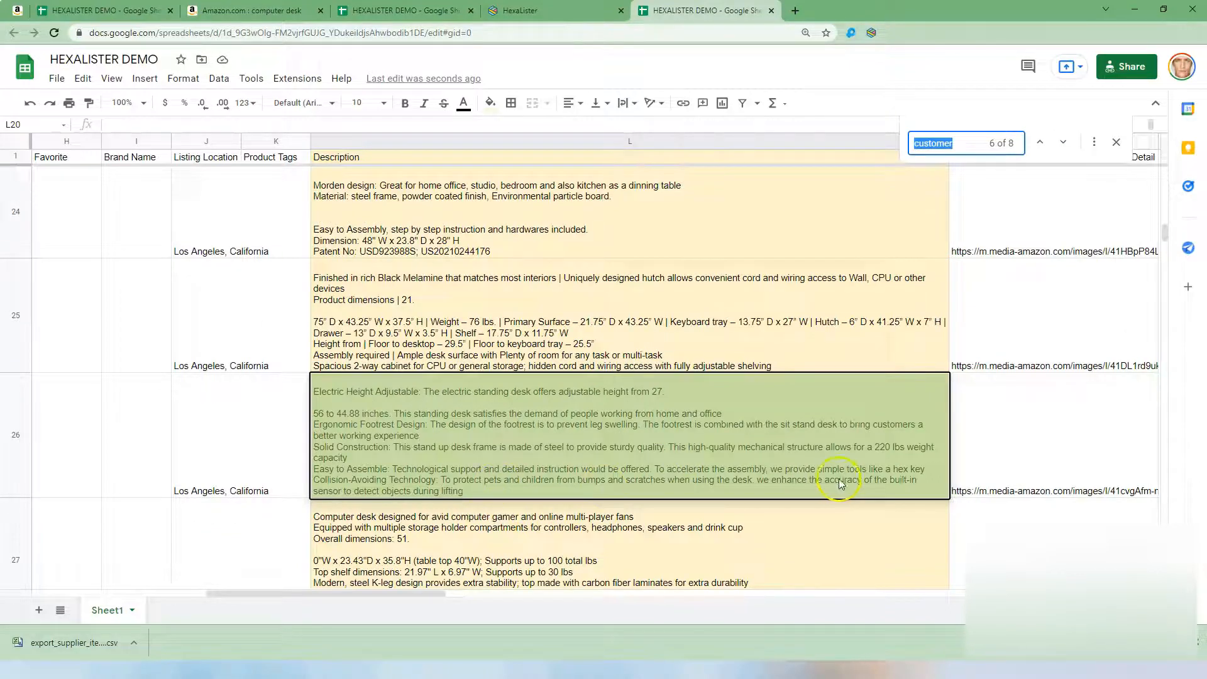
click(1062, 142)
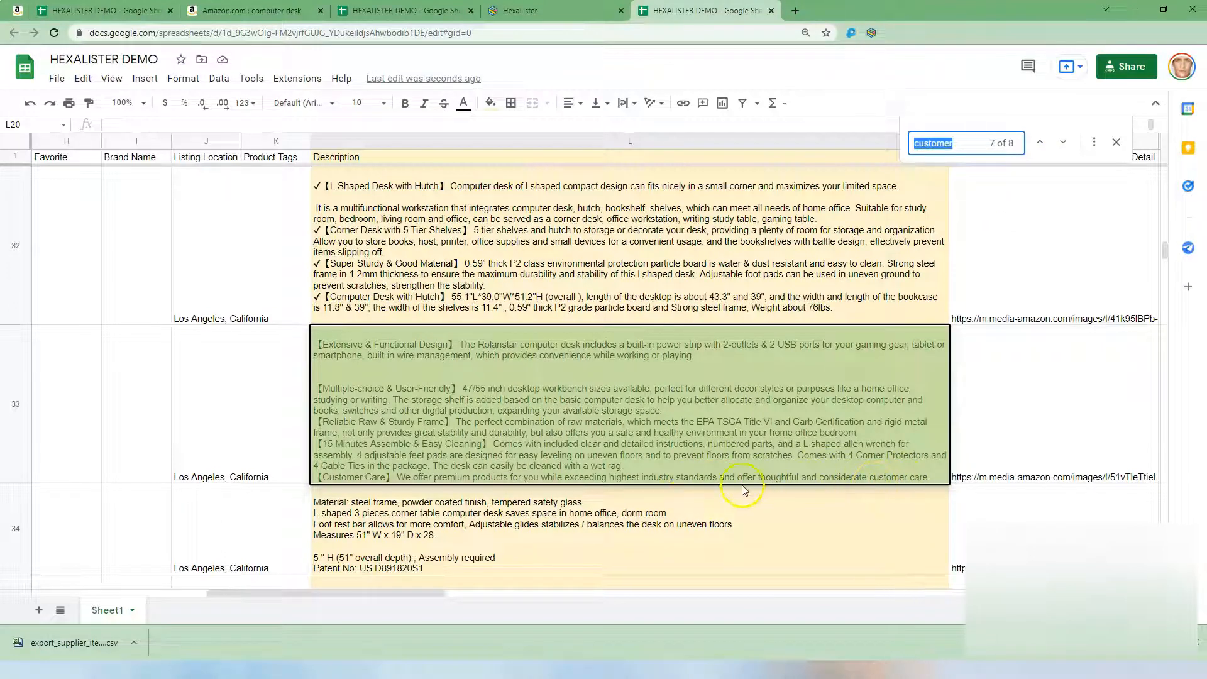
double_click(677, 480)
triple_click(677, 451)
key(Delete)
click(716, 256)
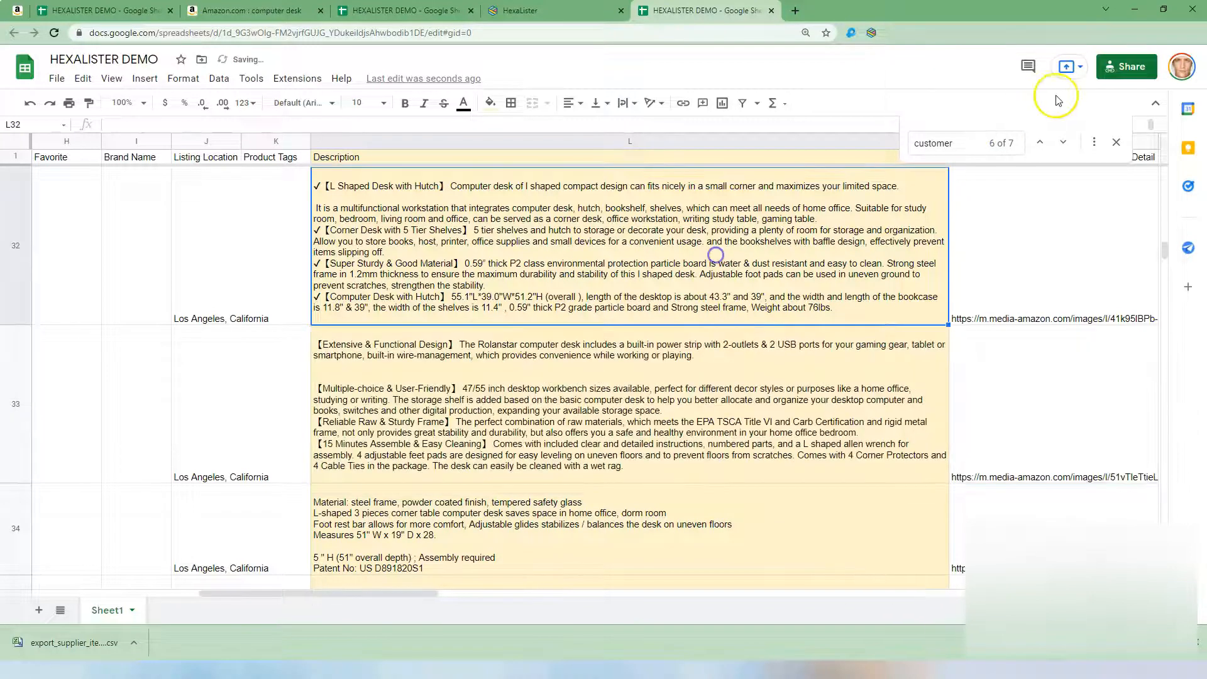
Step: Go to the "customer" match in row 41 and delete the Customer Care paragraph from its description
click(1064, 144)
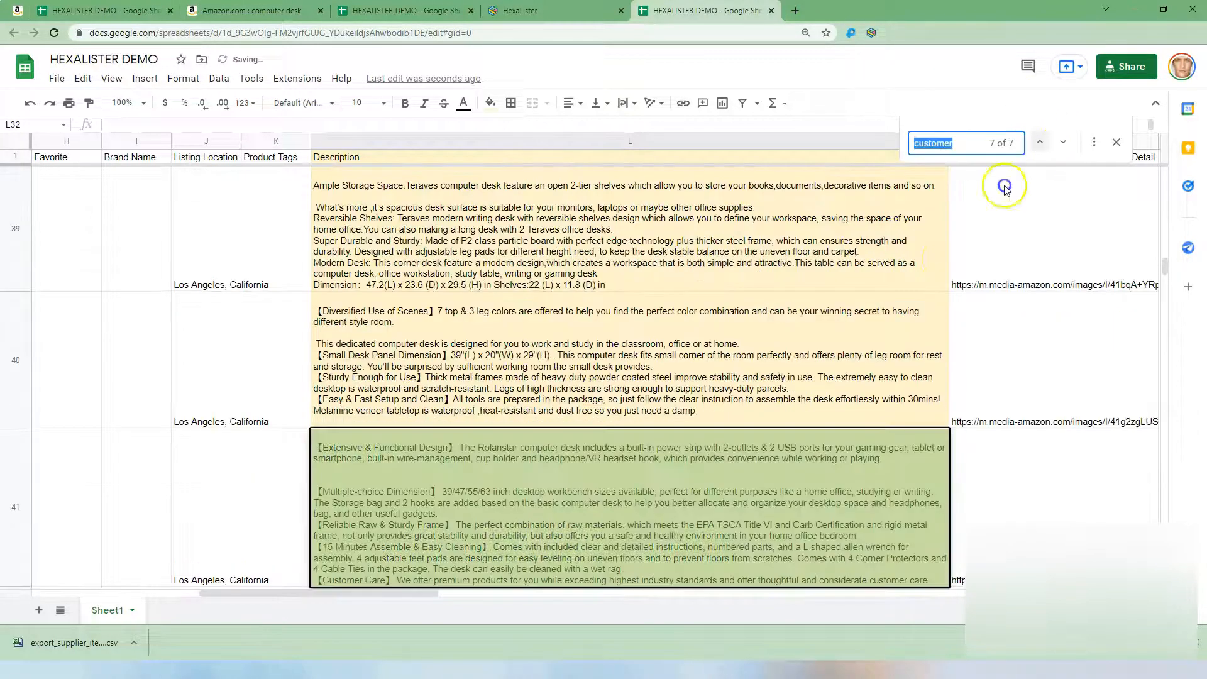
double_click(864, 583)
triple_click(678, 555)
key(Delete)
click(737, 350)
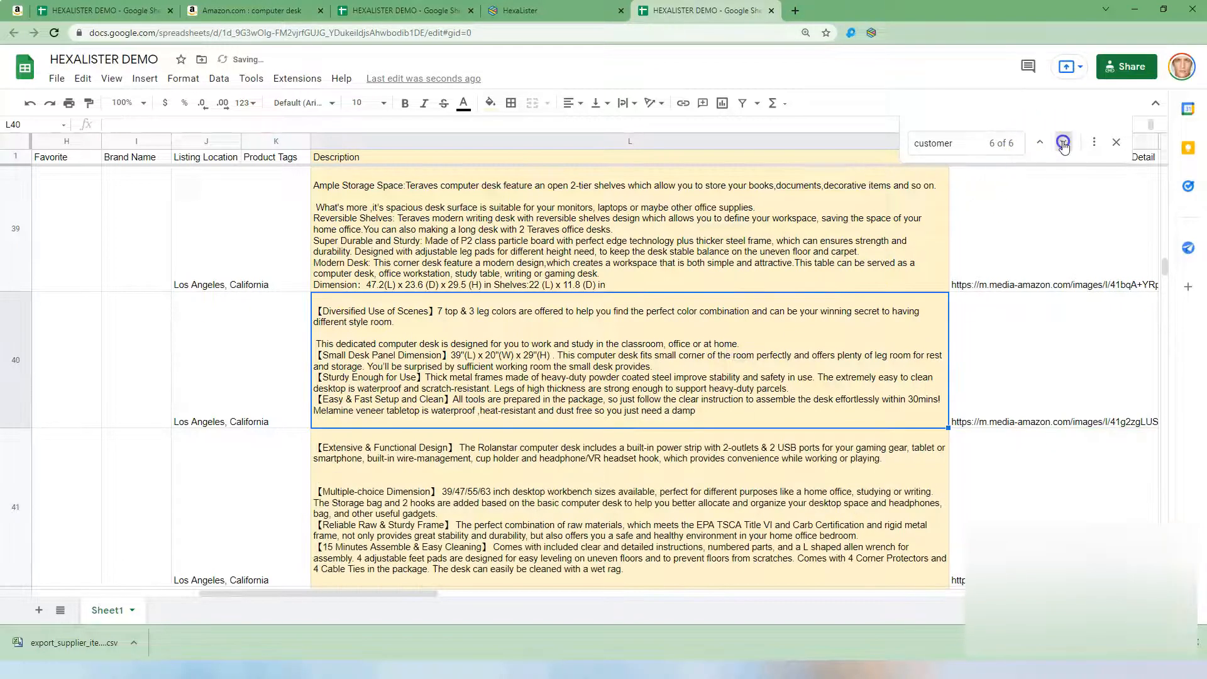
Step: Step through the remaining "customer" matches to row 18 and check the surrounding descriptions for unwanted text
click(1063, 143)
click(1069, 143)
click(1069, 144)
click(1068, 144)
click(1066, 145)
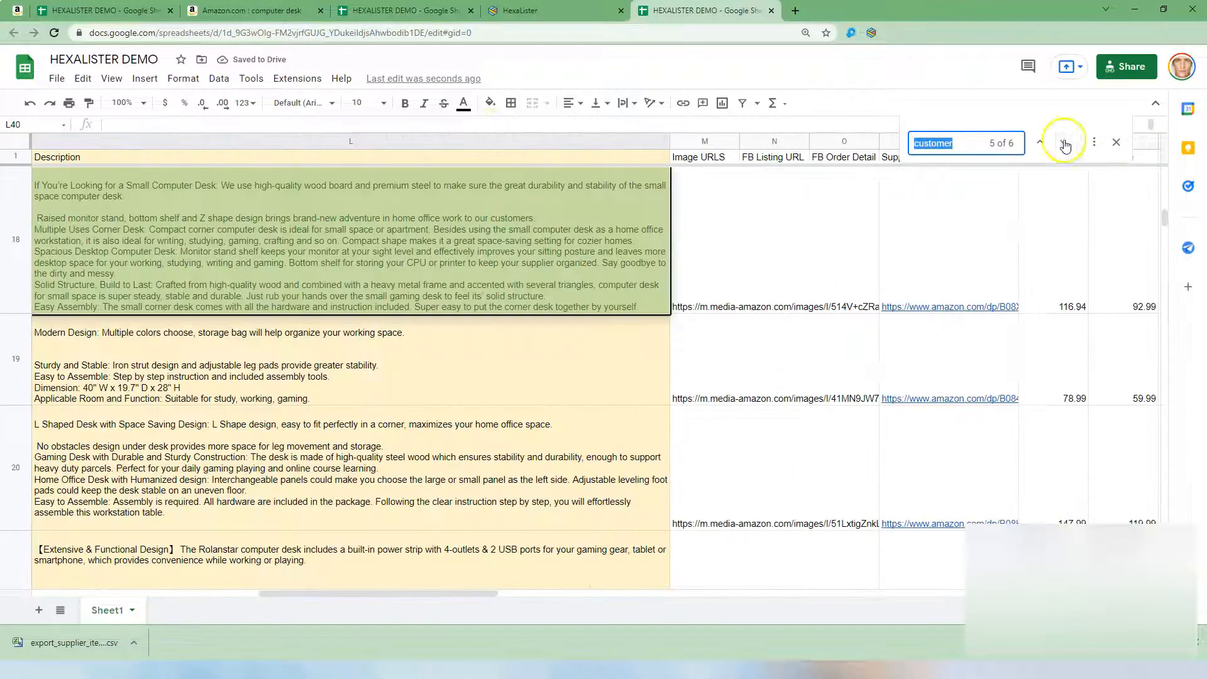
click(432, 301)
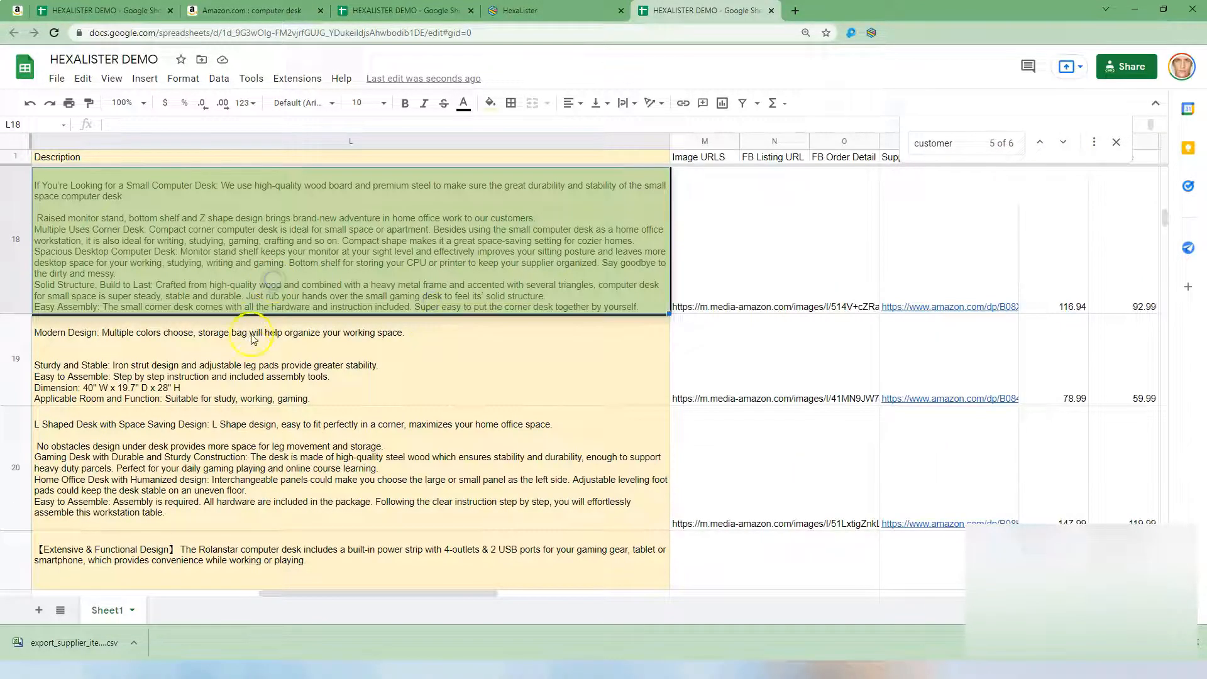
drag(445, 591, 393, 594)
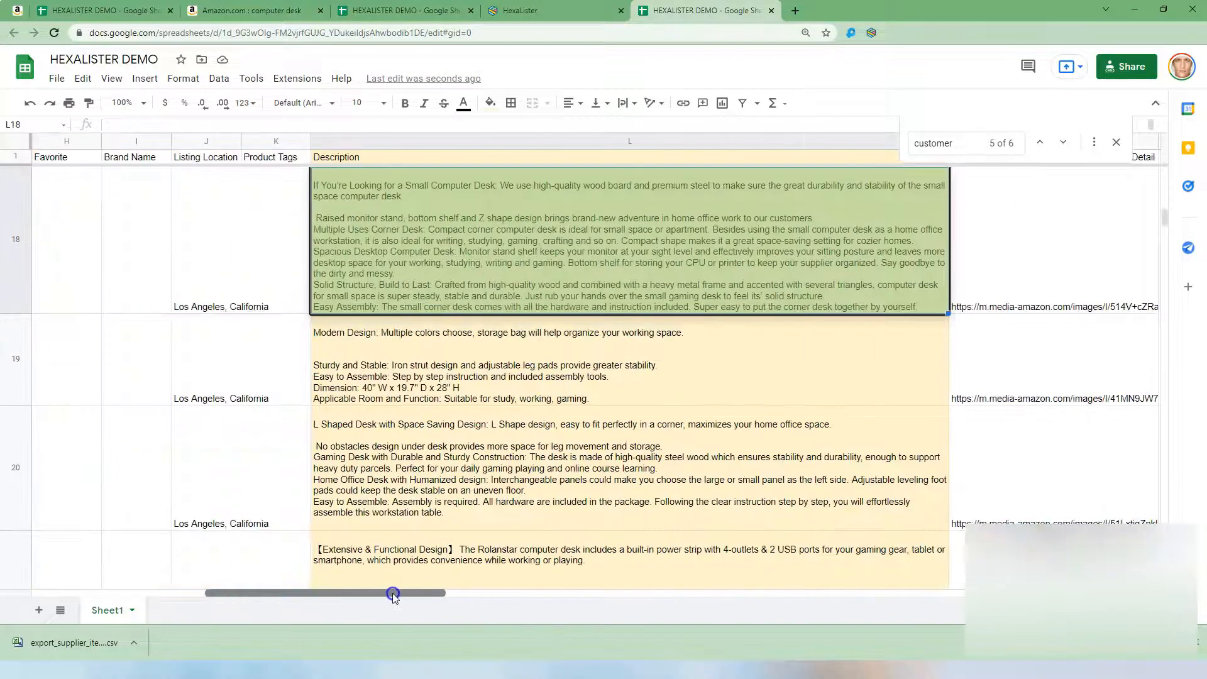
click(657, 359)
scroll(632, 239, down, 1)
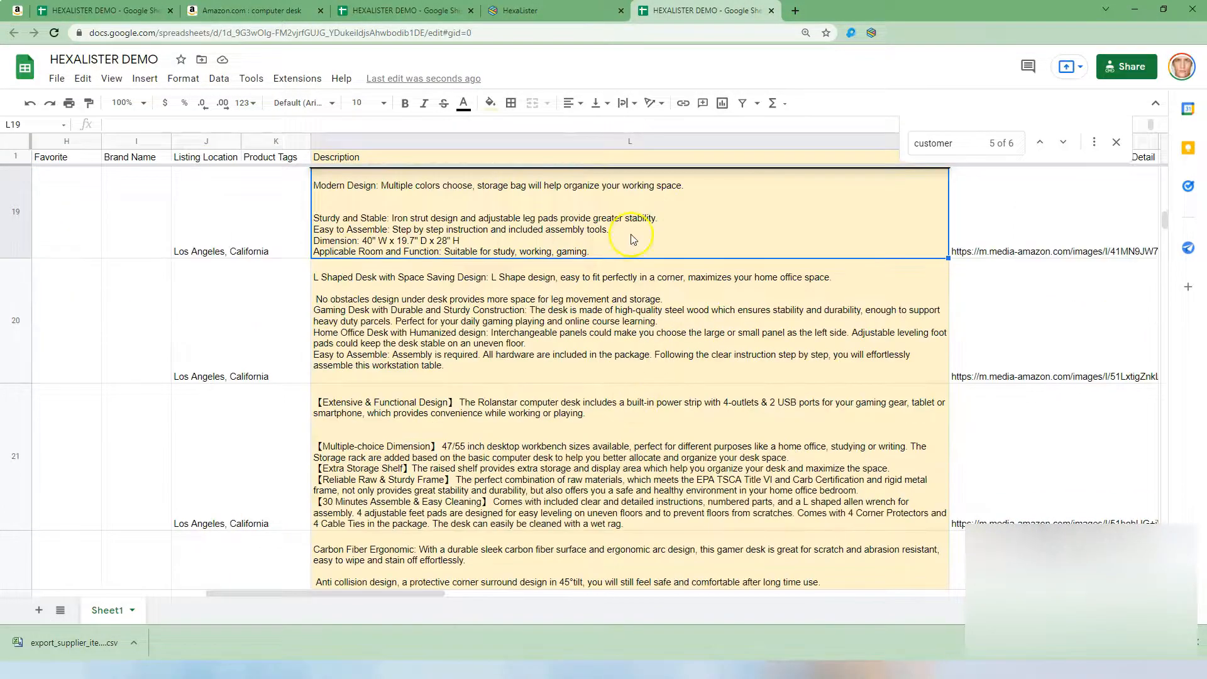
scroll(628, 179, up, 5)
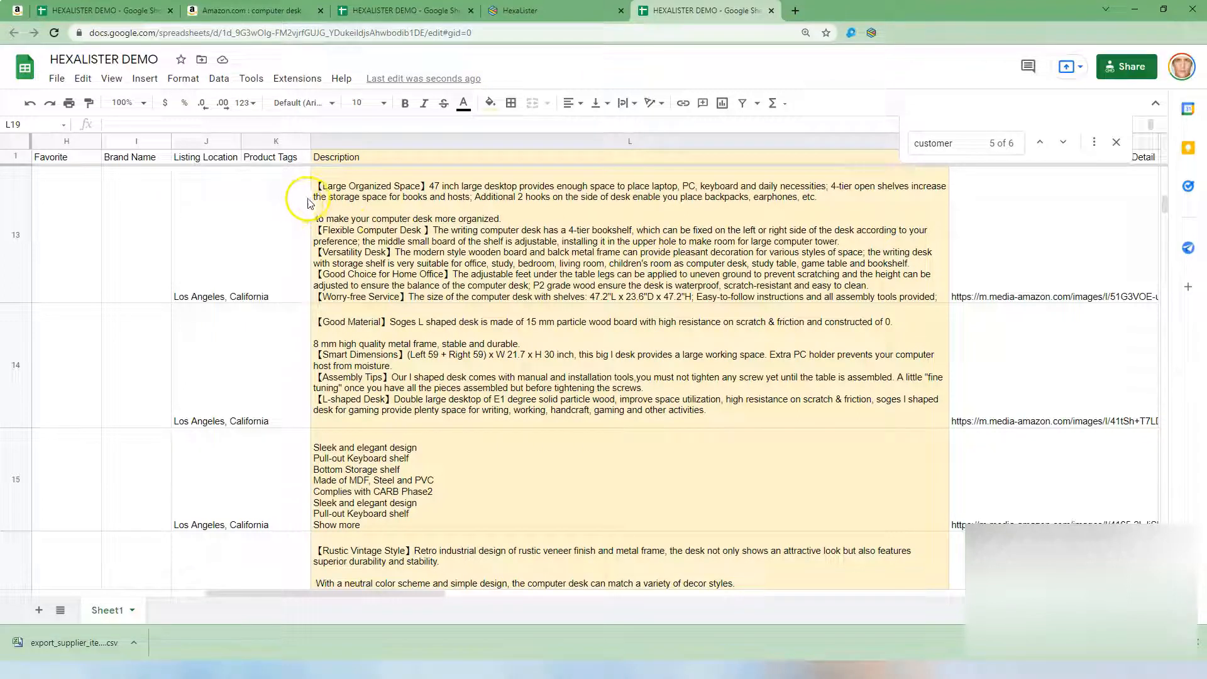
Step: Open the row 15 description and select its "Show more" line, then leave the cell without editing it
click(740, 143)
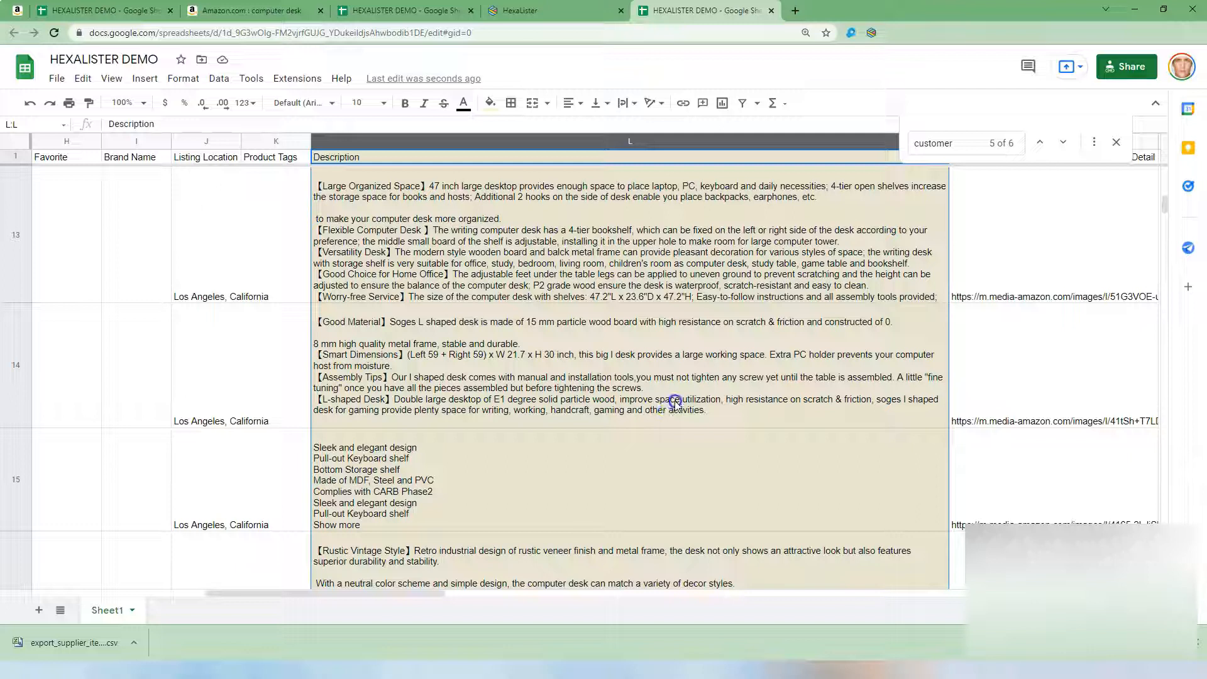
click(646, 454)
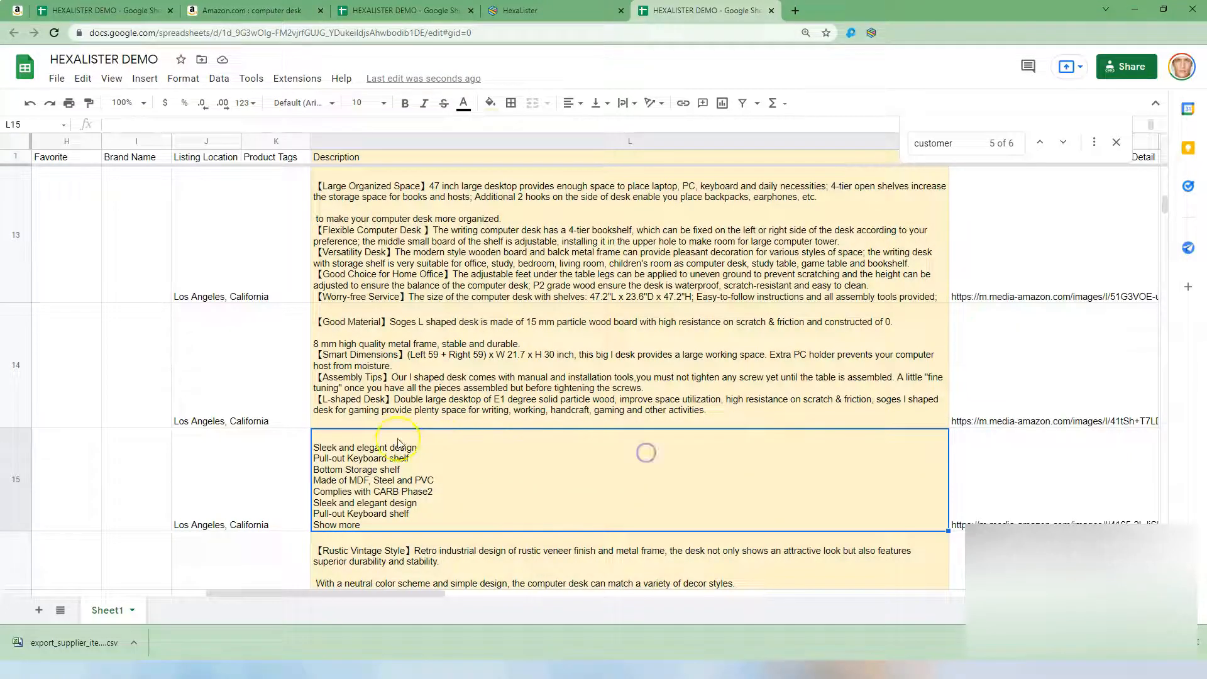
double_click(341, 529)
triple_click(351, 515)
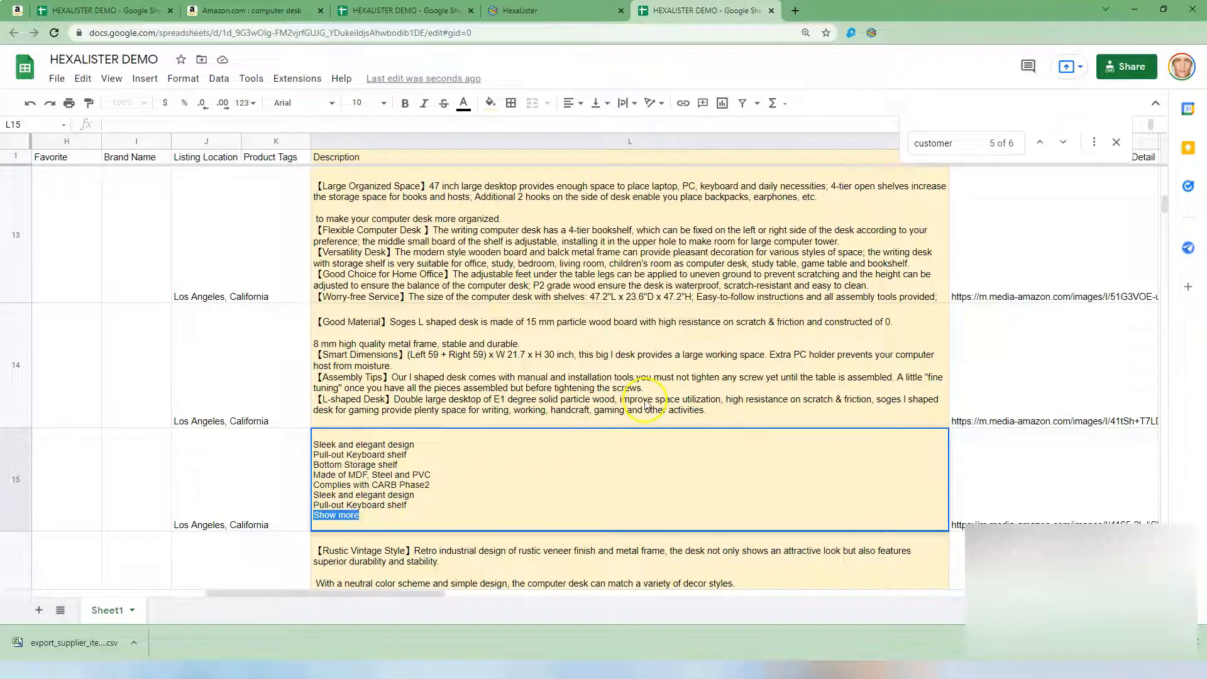
key(Escape)
click(698, 139)
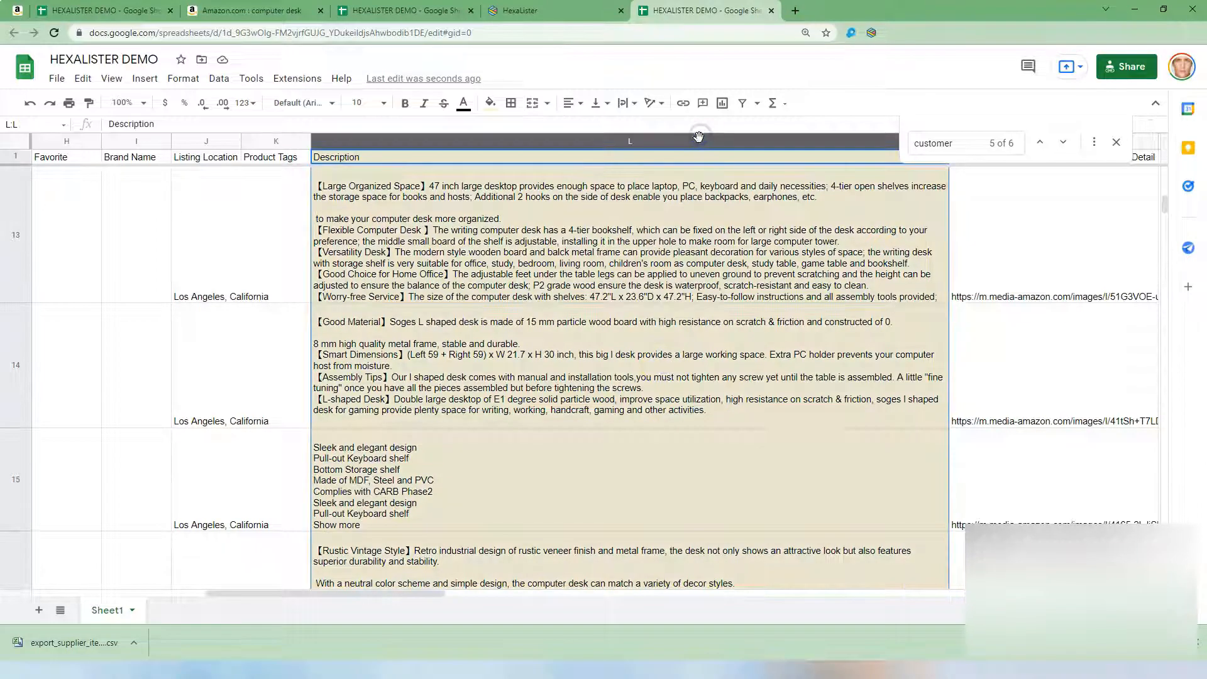
key(ctrl+h)
double_click(583, 235)
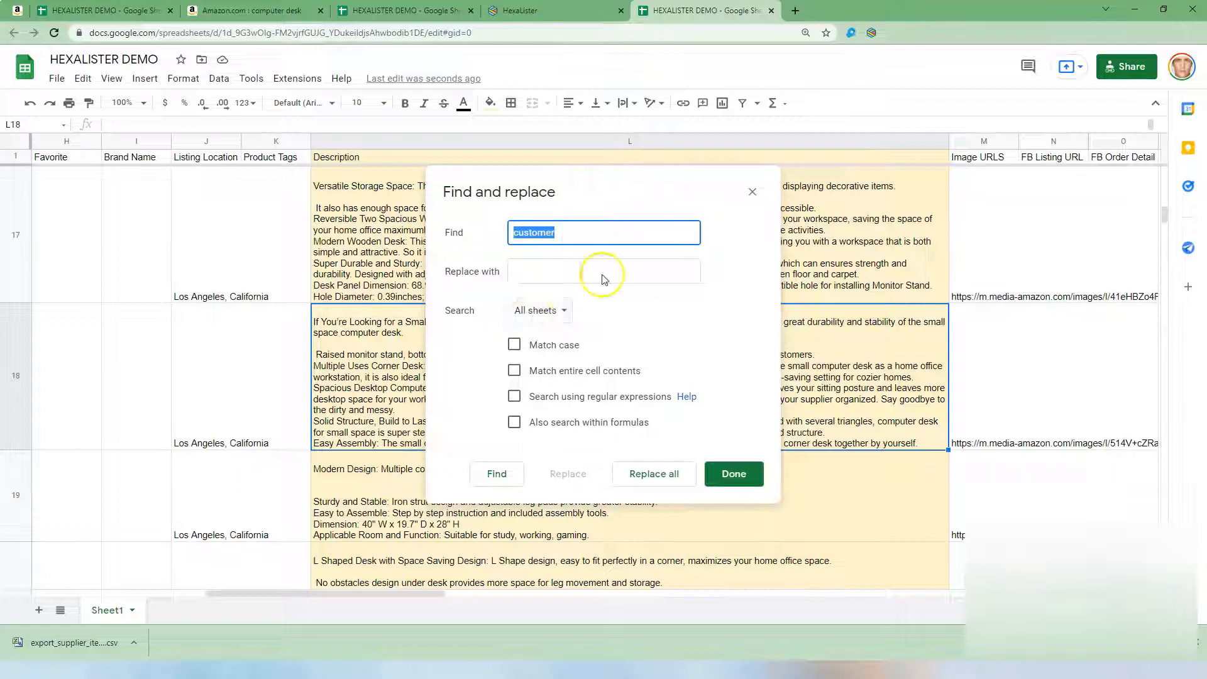
click(752, 192)
Step: Replace all instances of "Show more" in the Description column with nothing, using Find and replace limited to range Sheet1!L:L
click(681, 137)
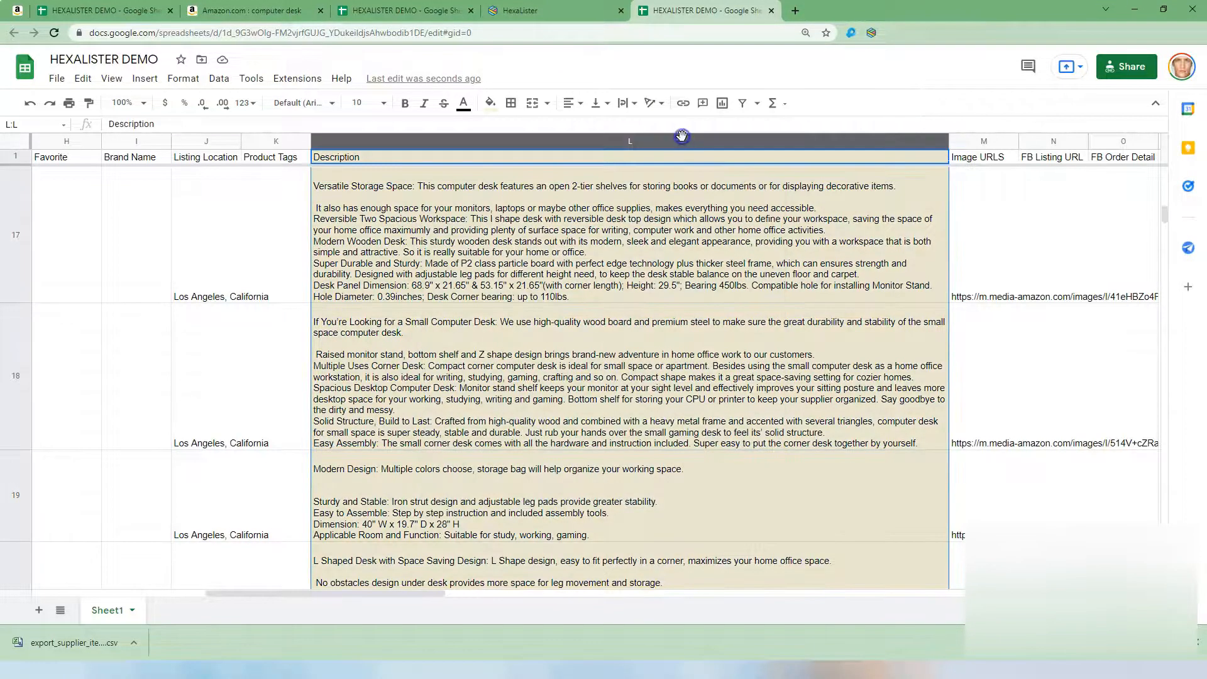
key(ctrl+h)
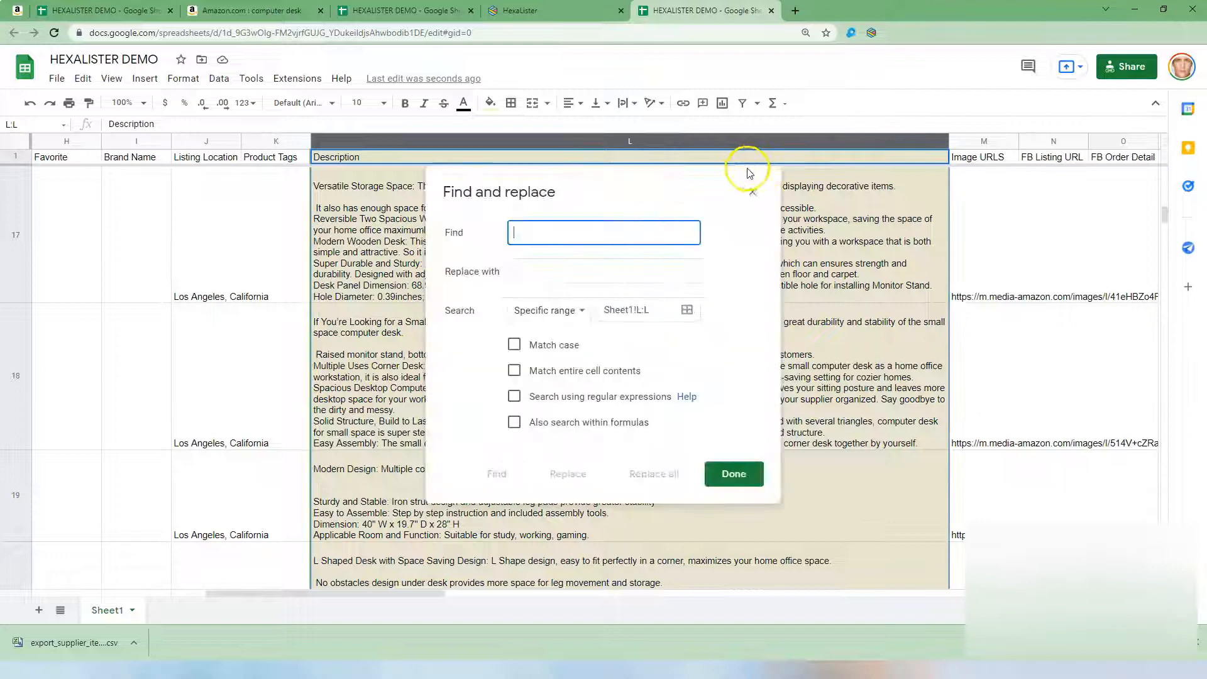
text(Show more)
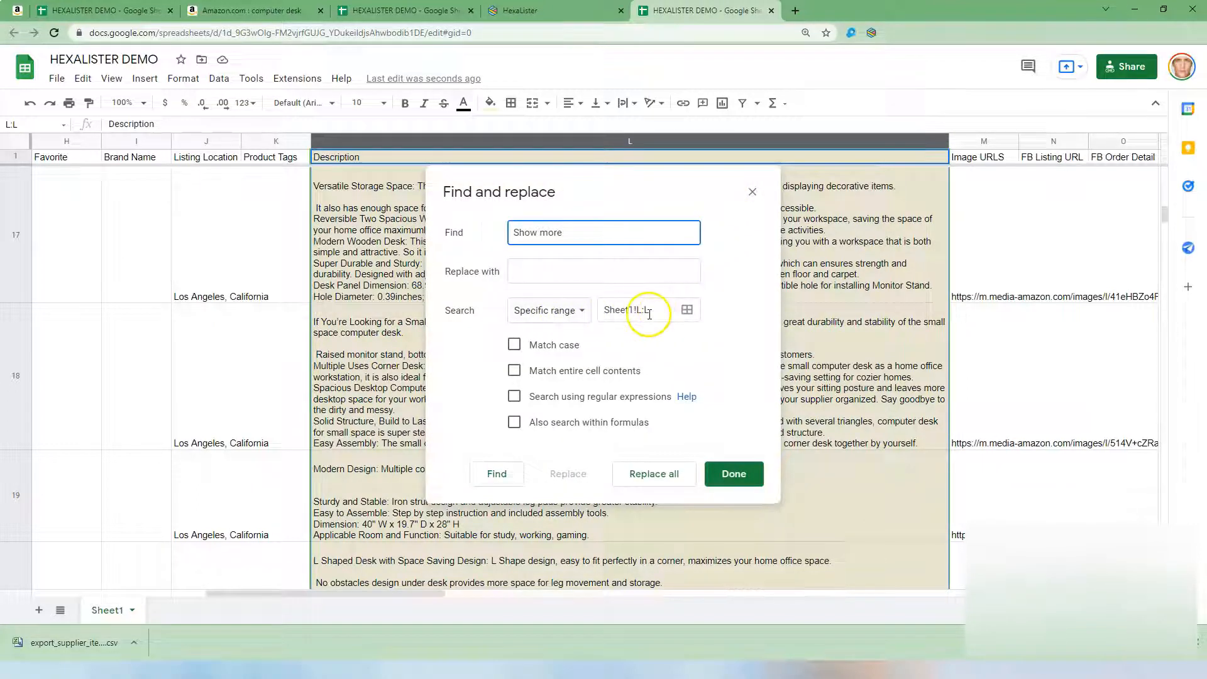
click(668, 478)
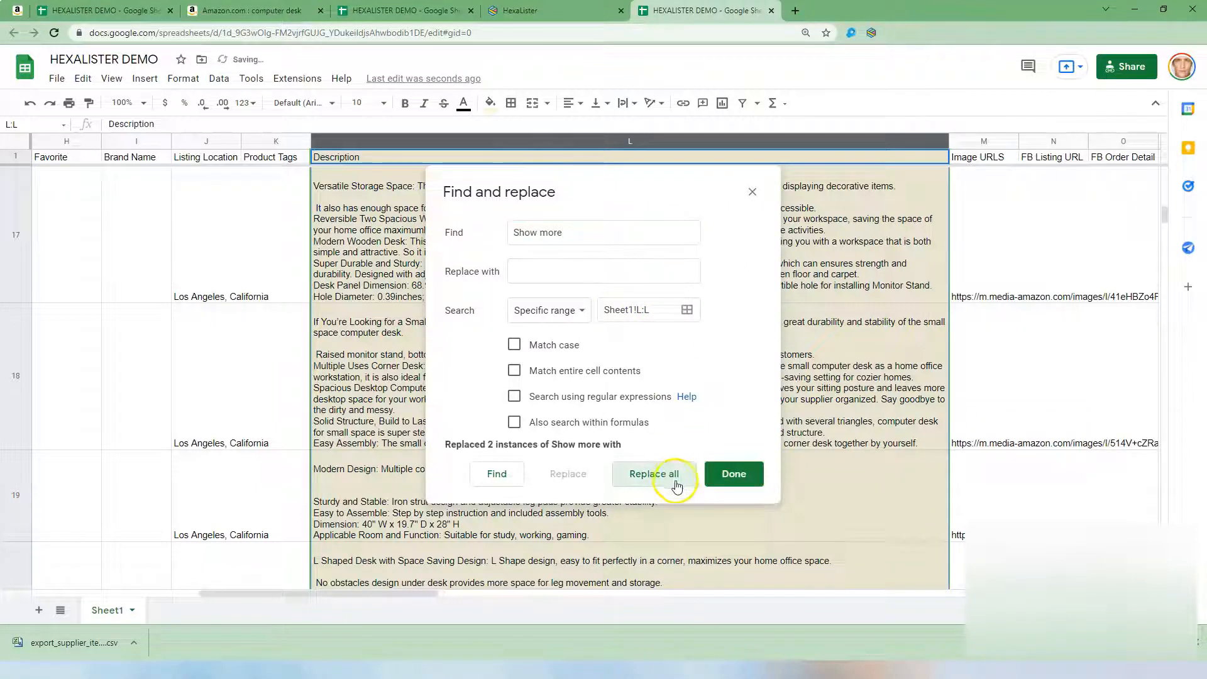
click(752, 196)
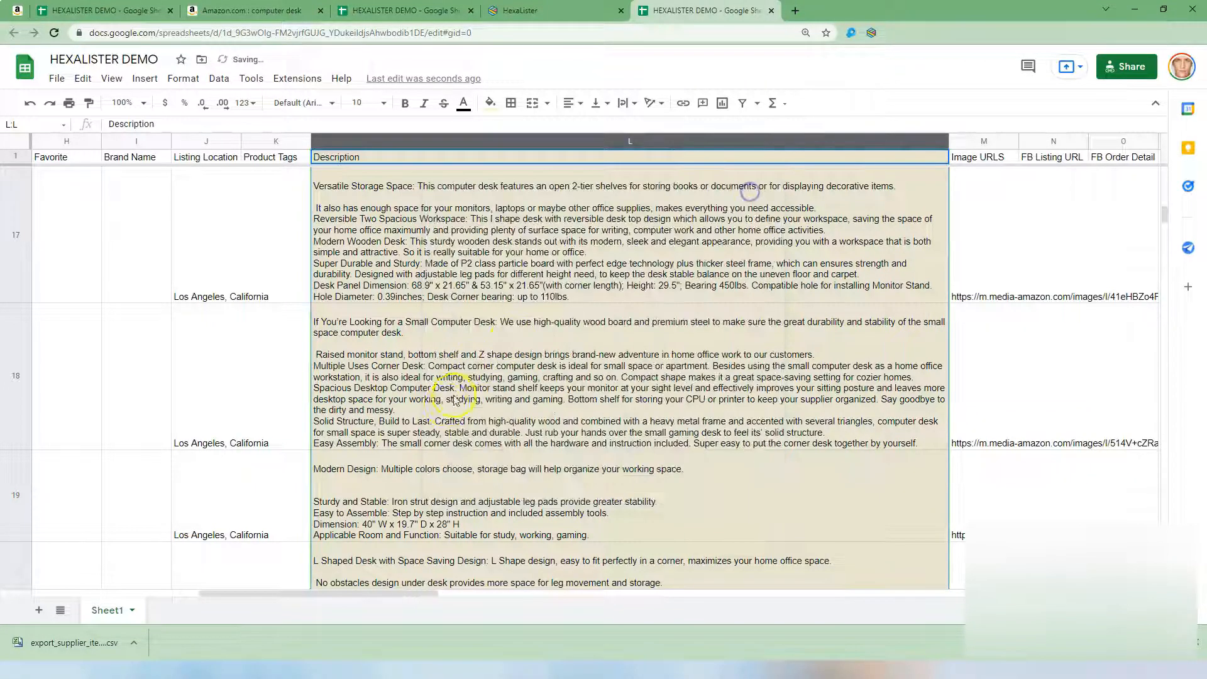
Step: Fill the entire Title column with the same light yellow as the Description column
click(553, 316)
drag(280, 327, 3, 339)
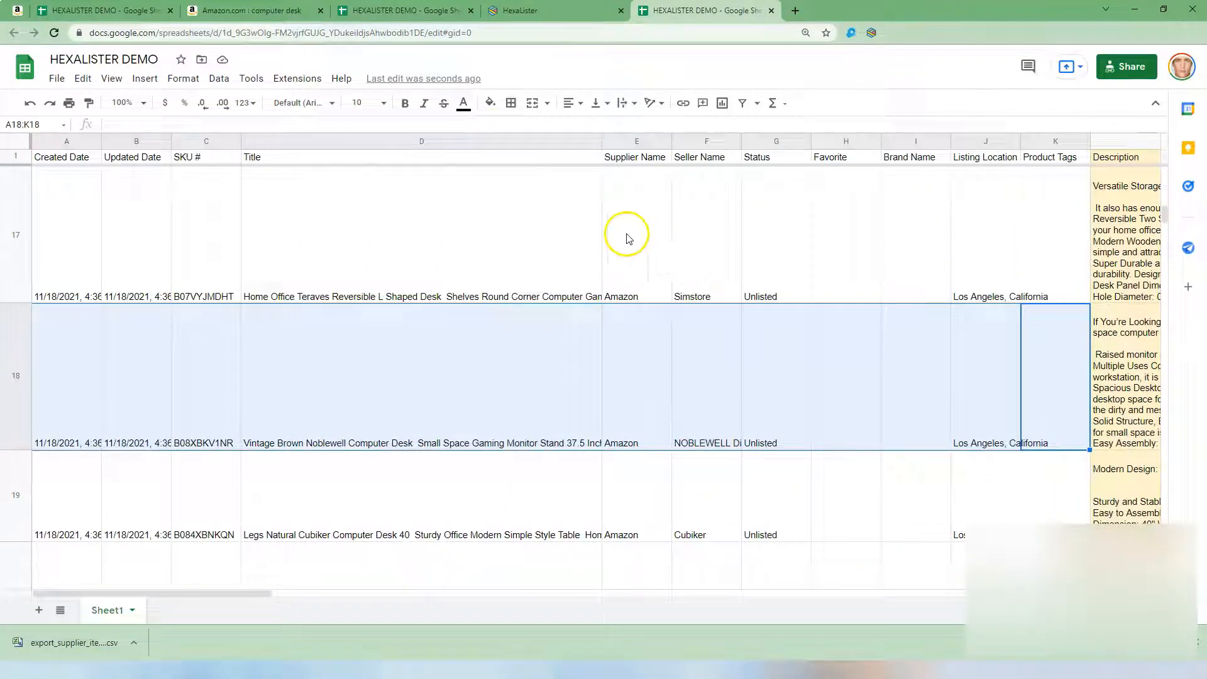
click(403, 141)
click(490, 102)
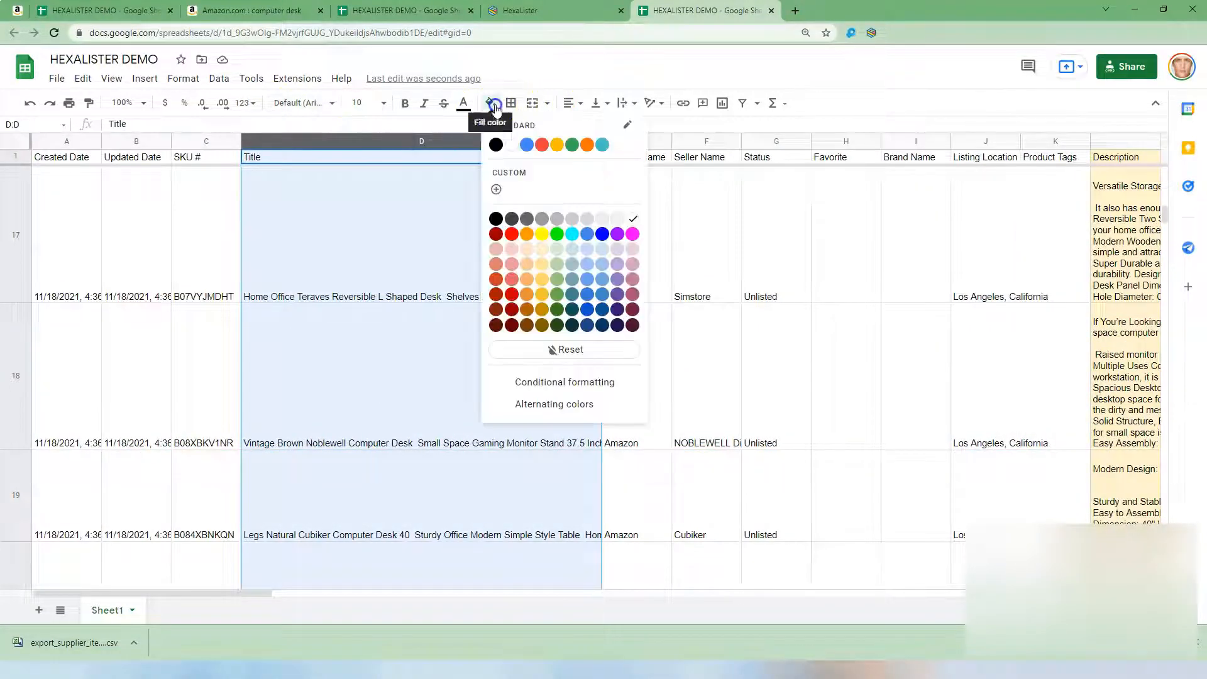
click(540, 248)
click(484, 339)
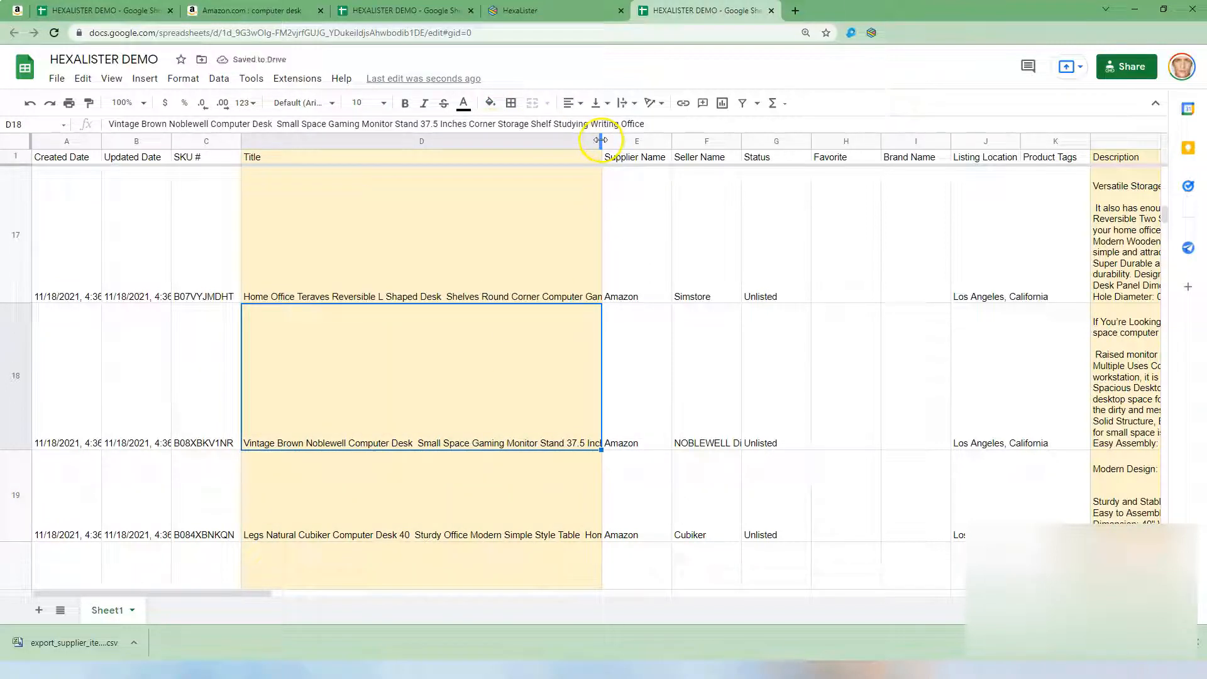
Step: Turn on text wrapping for the row 18 title in cell D18
click(637, 107)
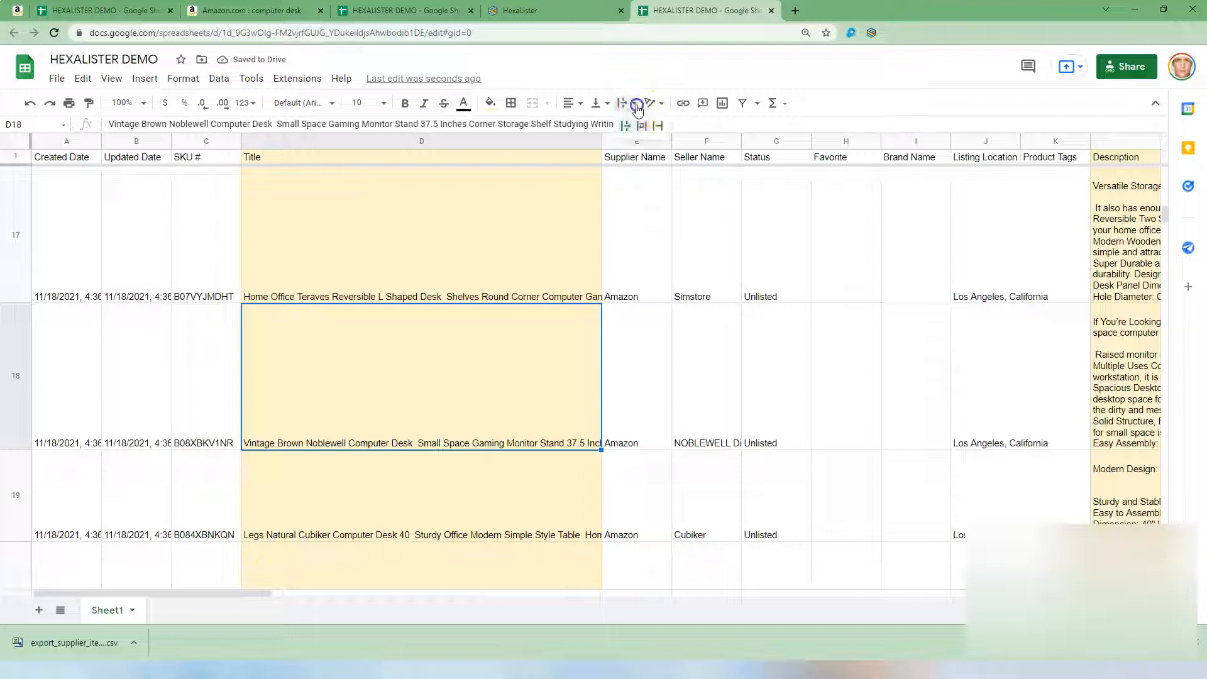
click(641, 126)
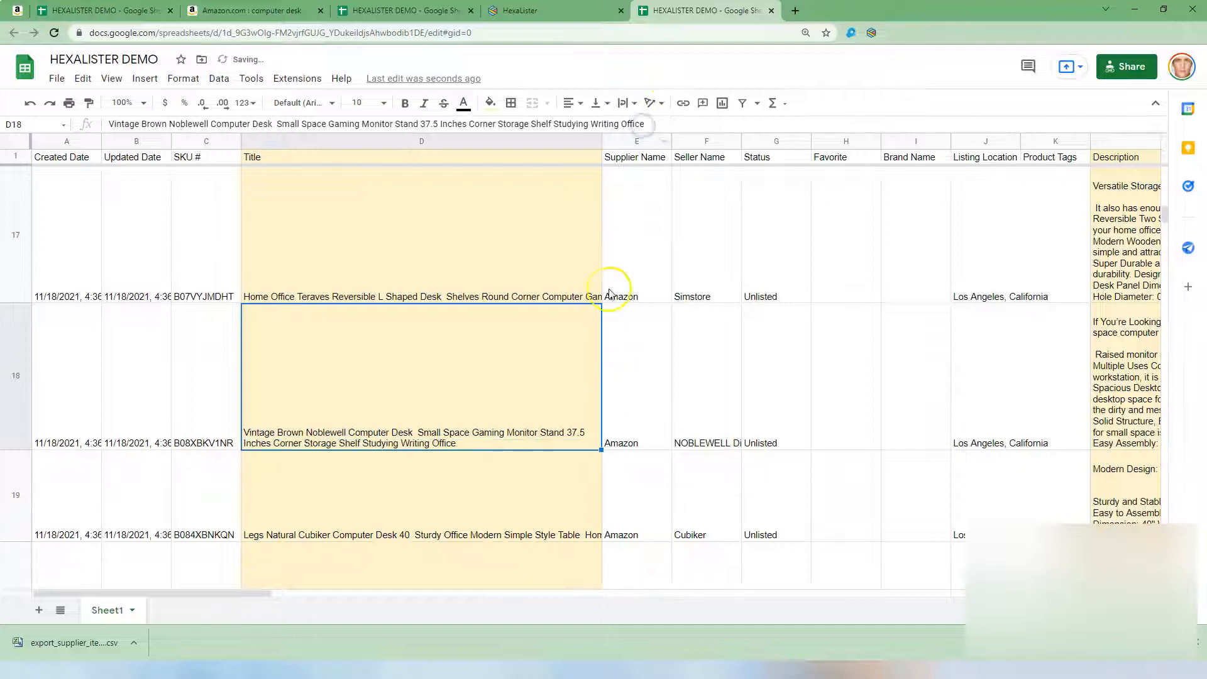
click(398, 511)
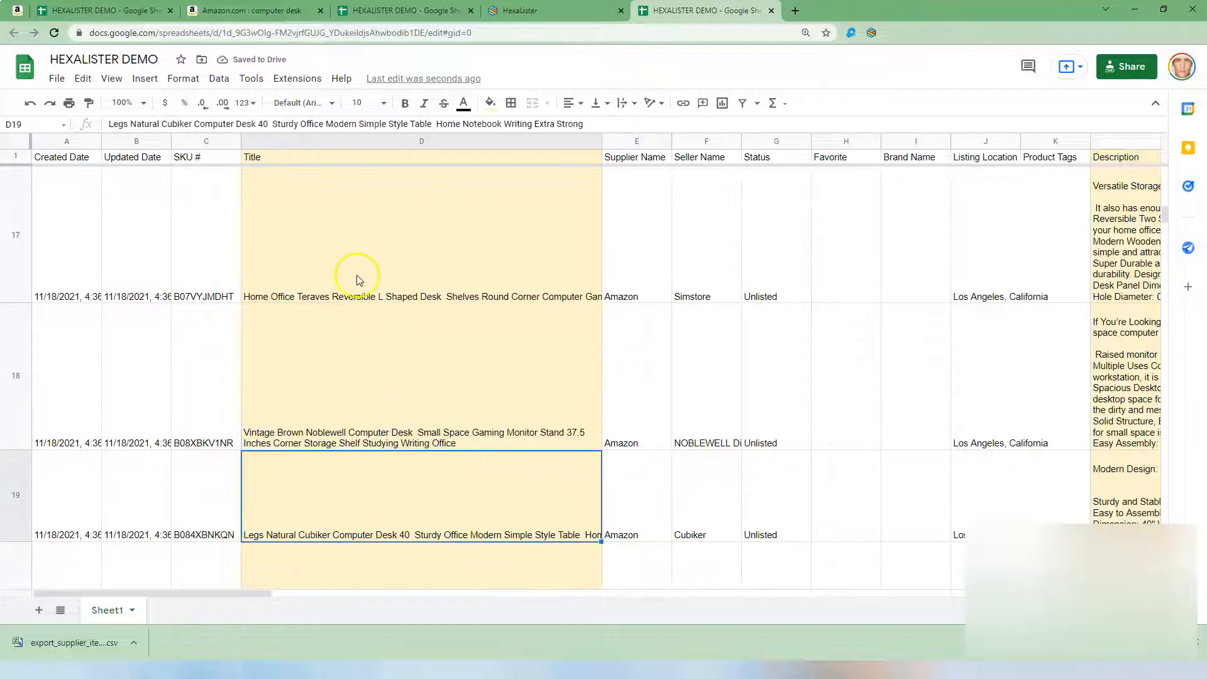
Step: Align the contents of every cell in the sheet vertically to the top
click(327, 287)
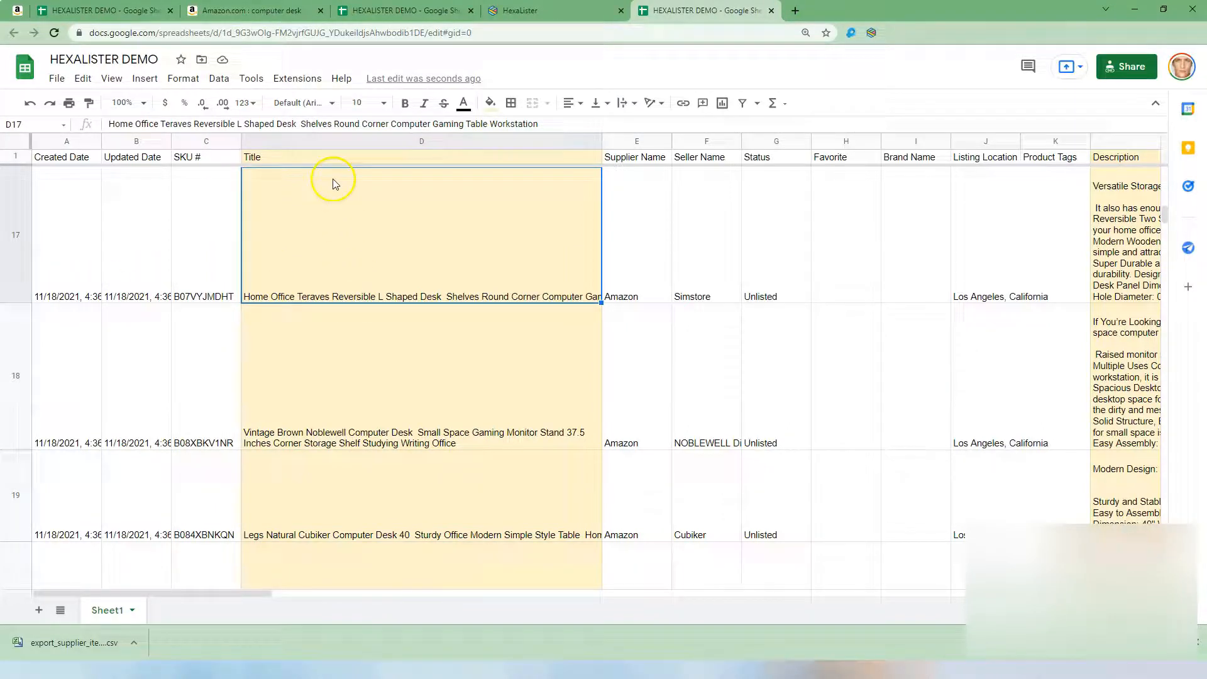
click(17, 140)
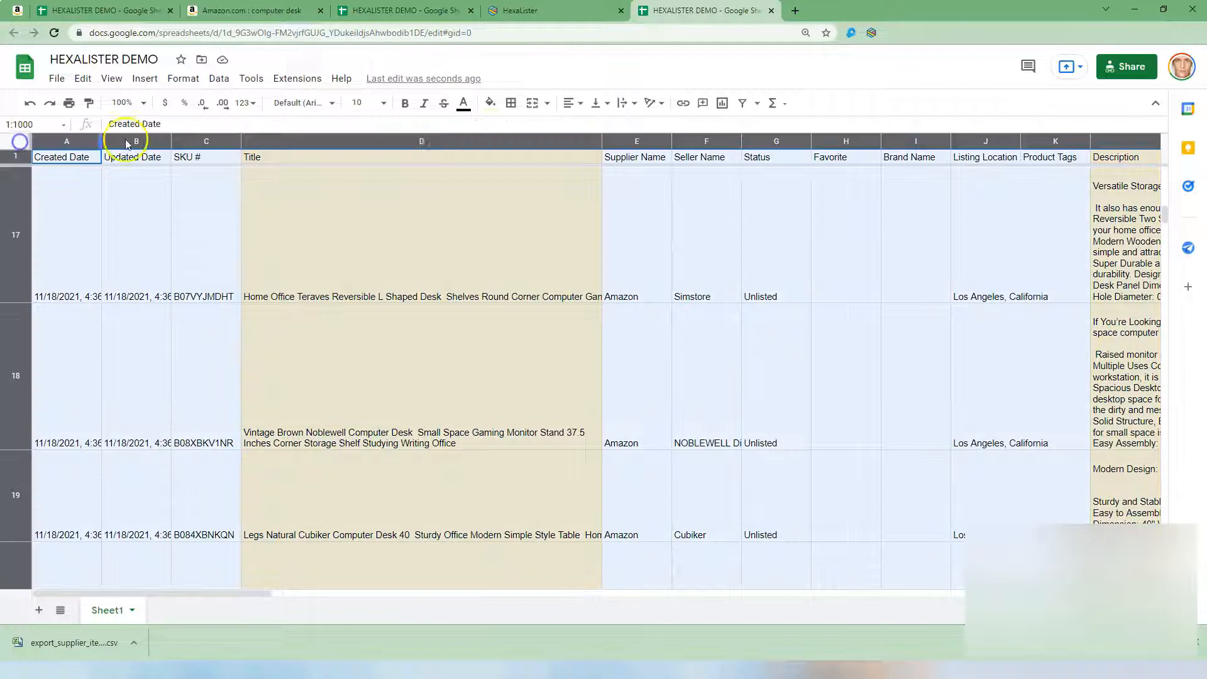
click(596, 103)
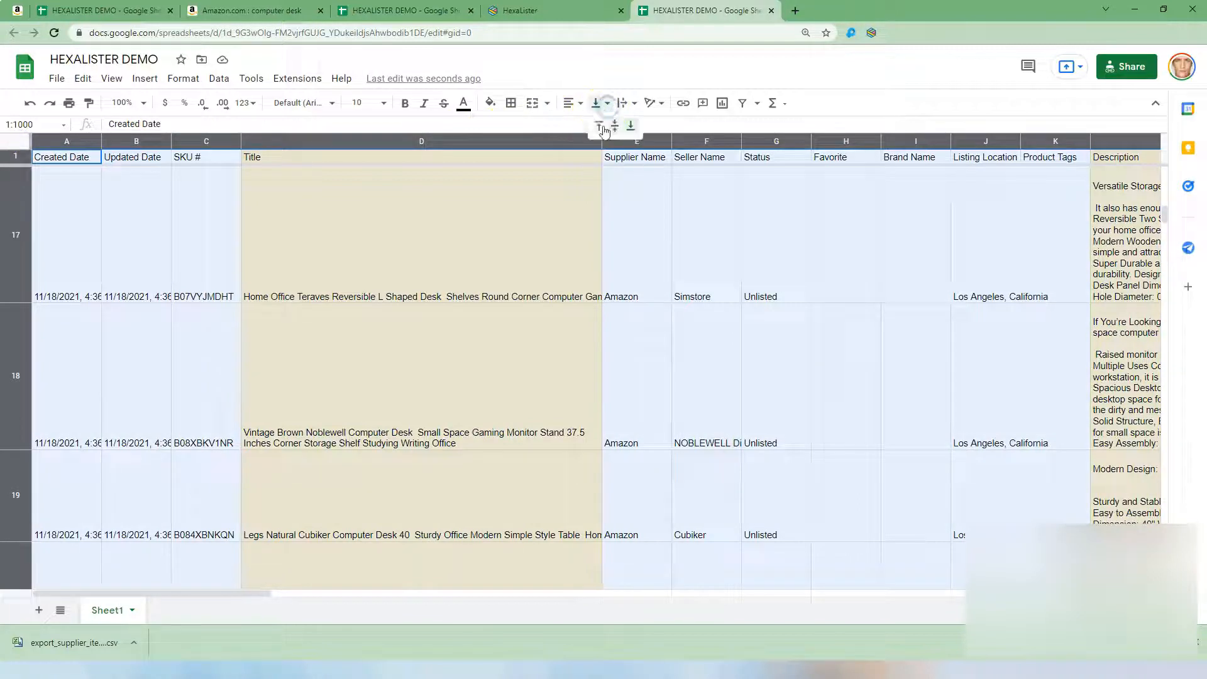
click(599, 127)
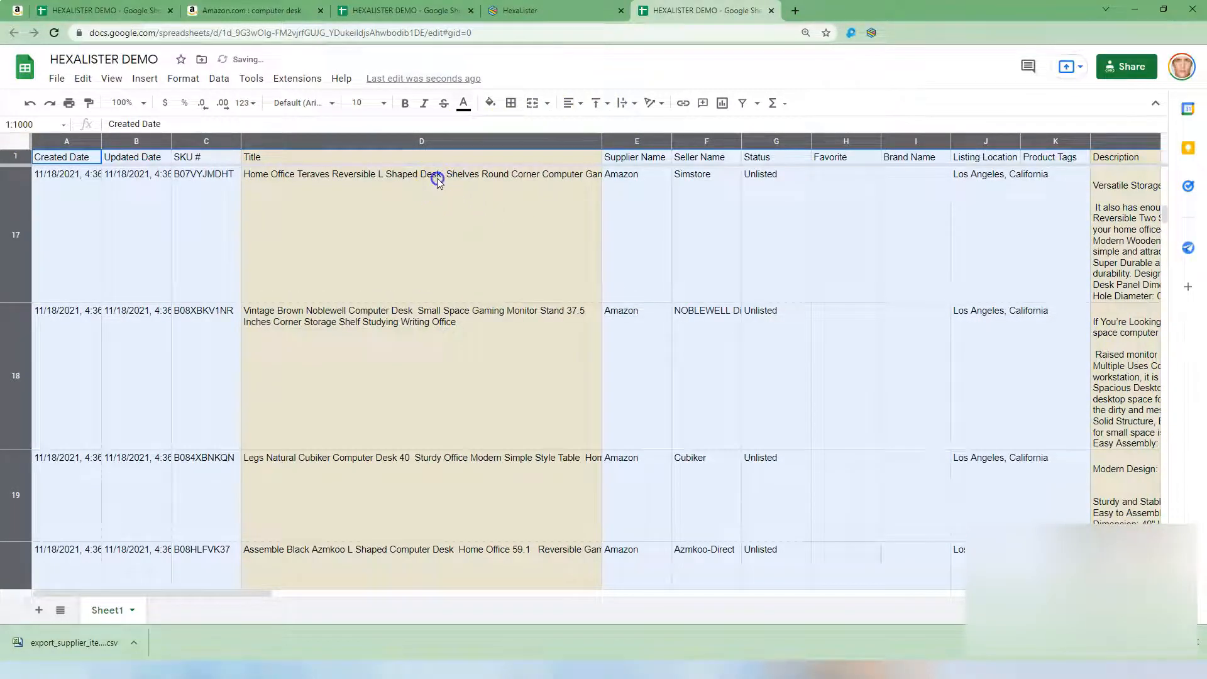
click(458, 322)
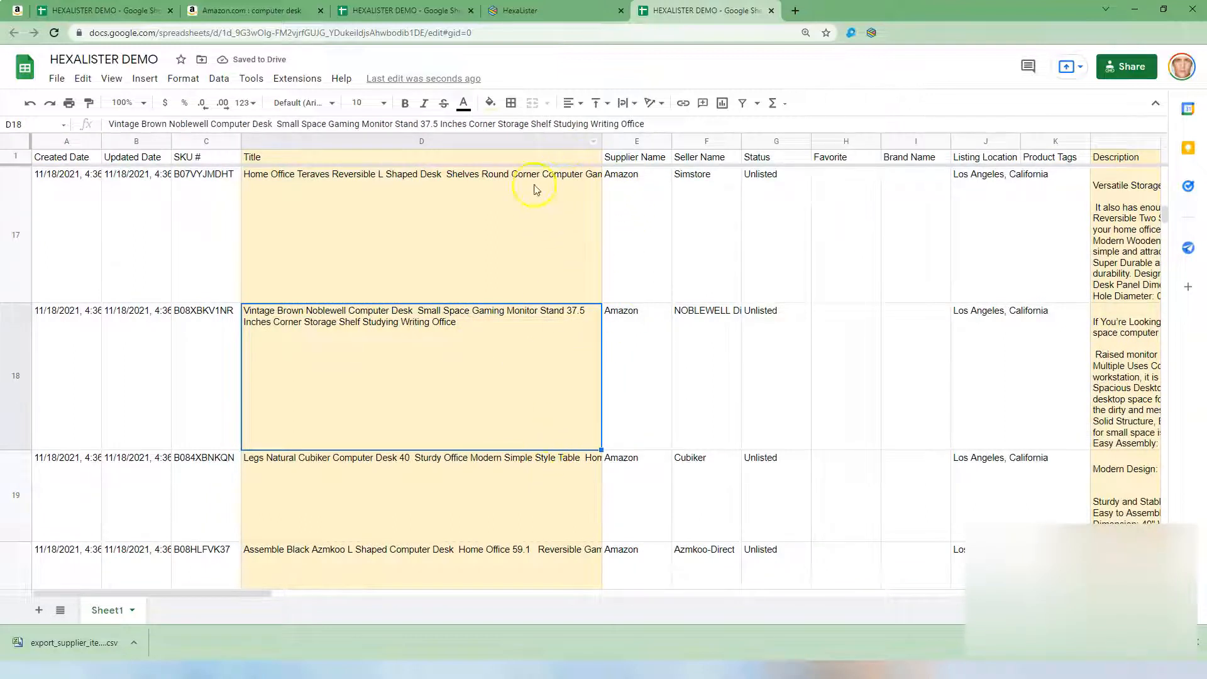
Step: Turn on text wrapping for the entire Title column and widen the column
click(519, 142)
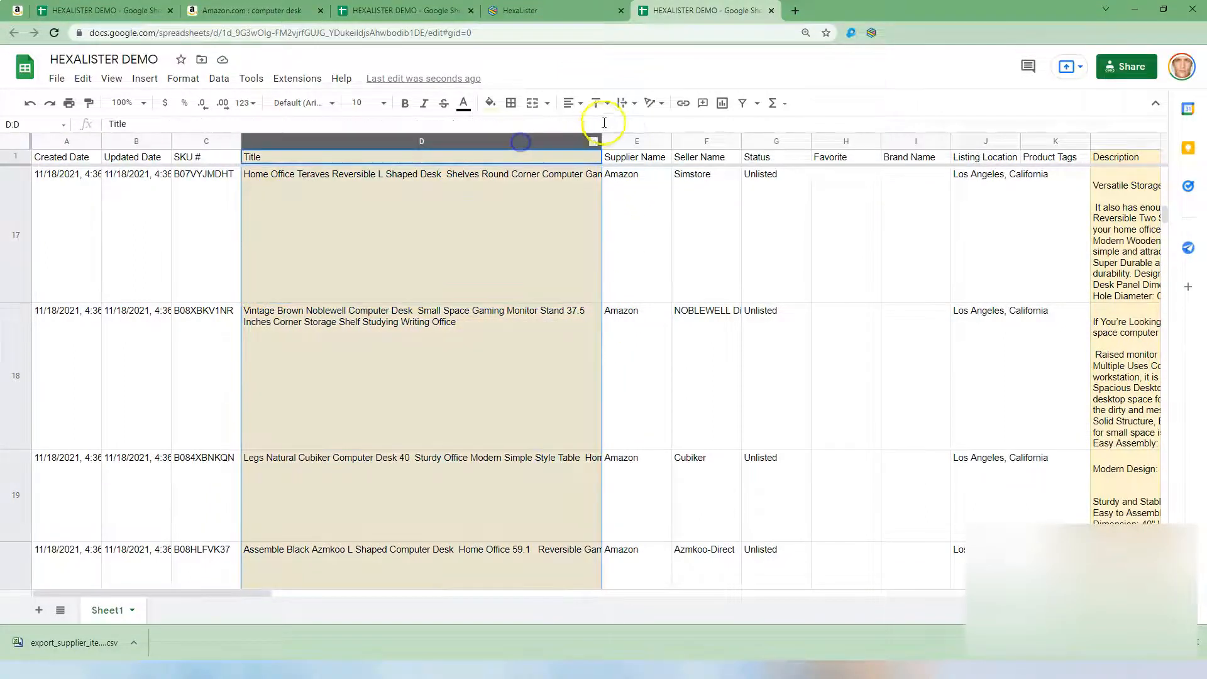
click(637, 110)
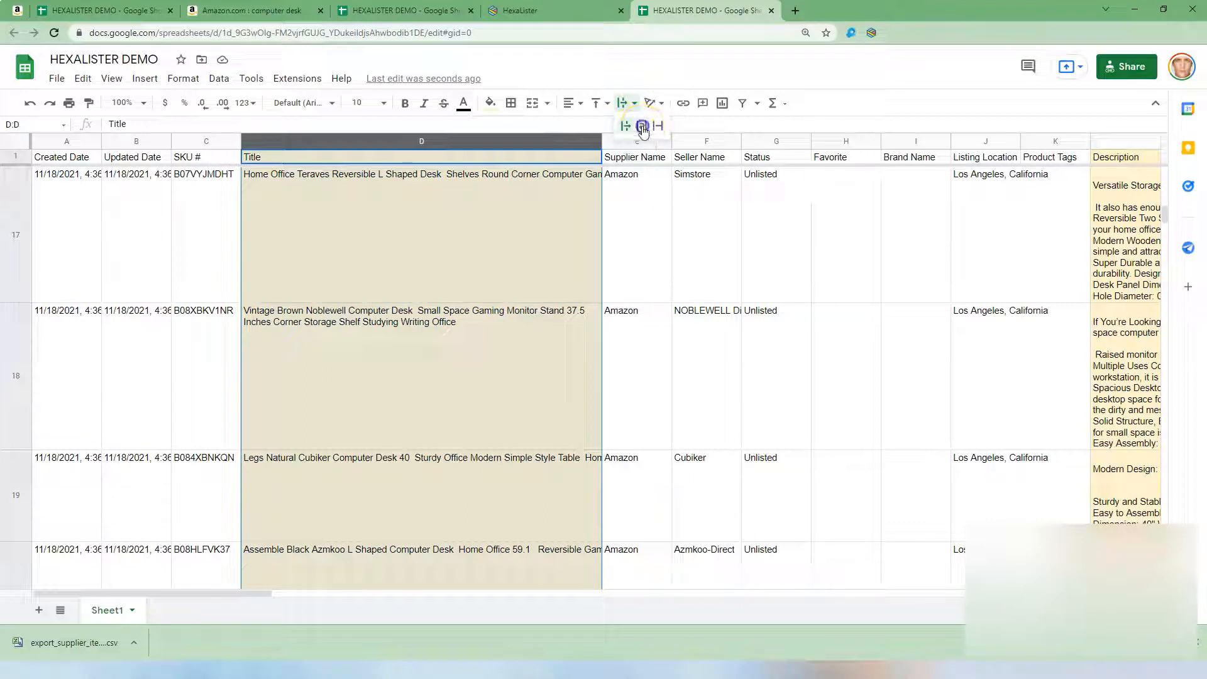
click(642, 126)
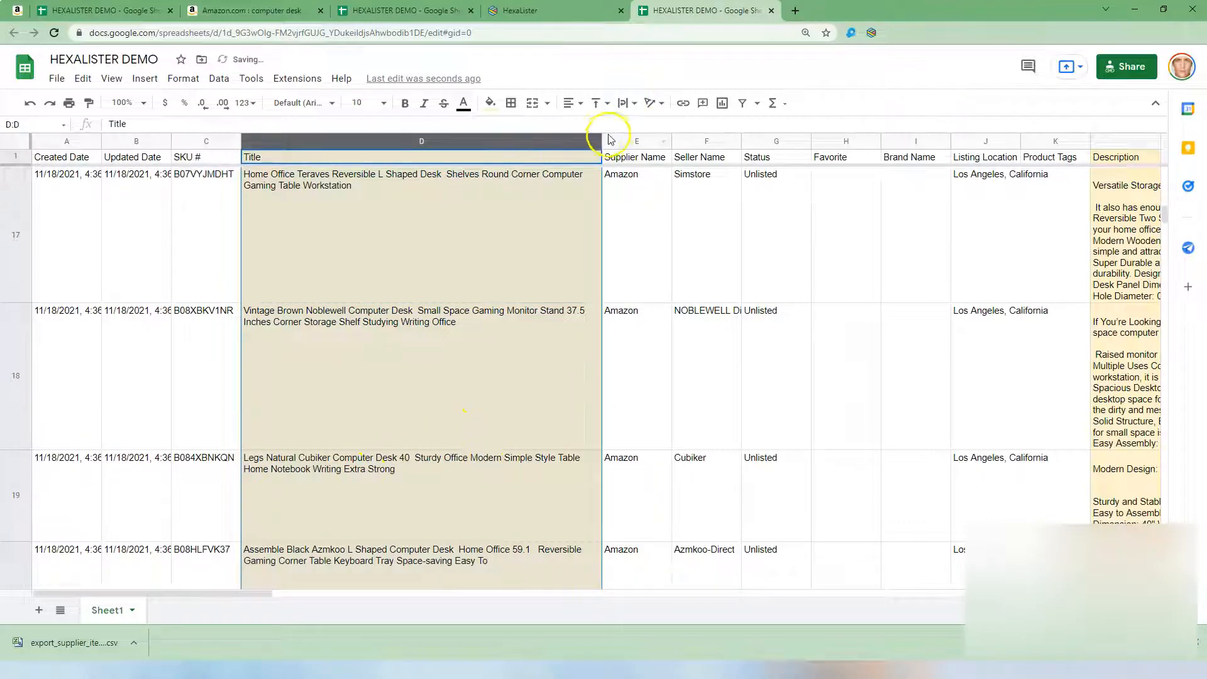
drag(602, 139, 686, 139)
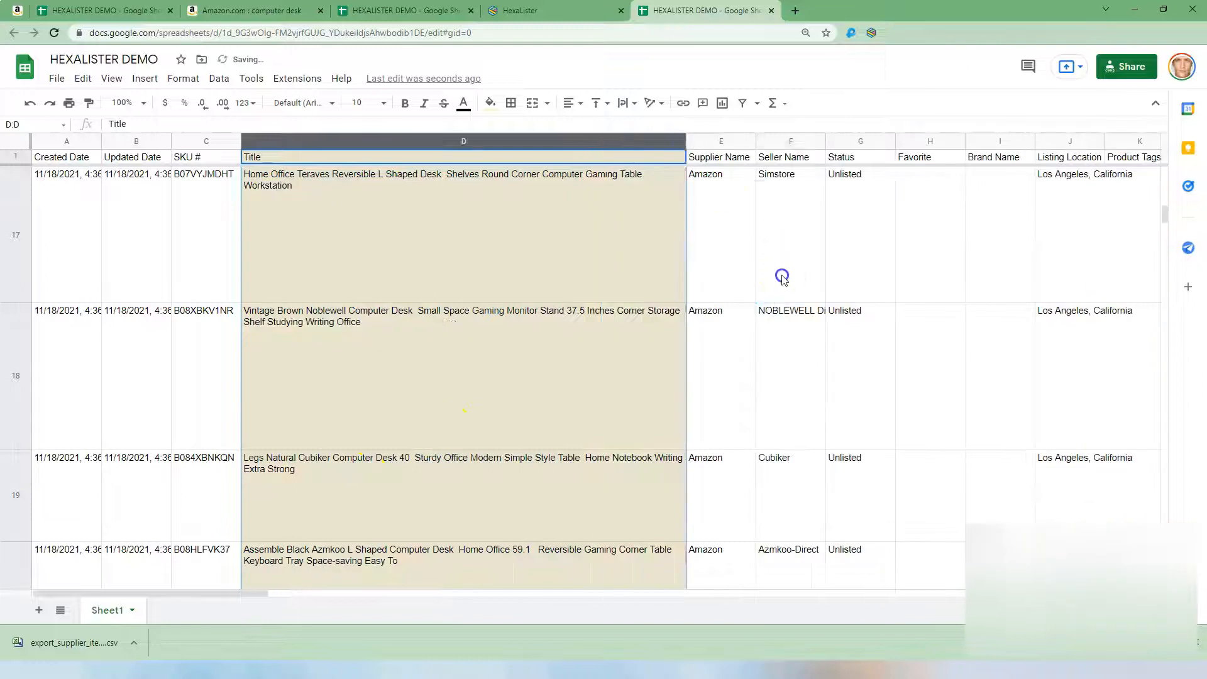
click(782, 275)
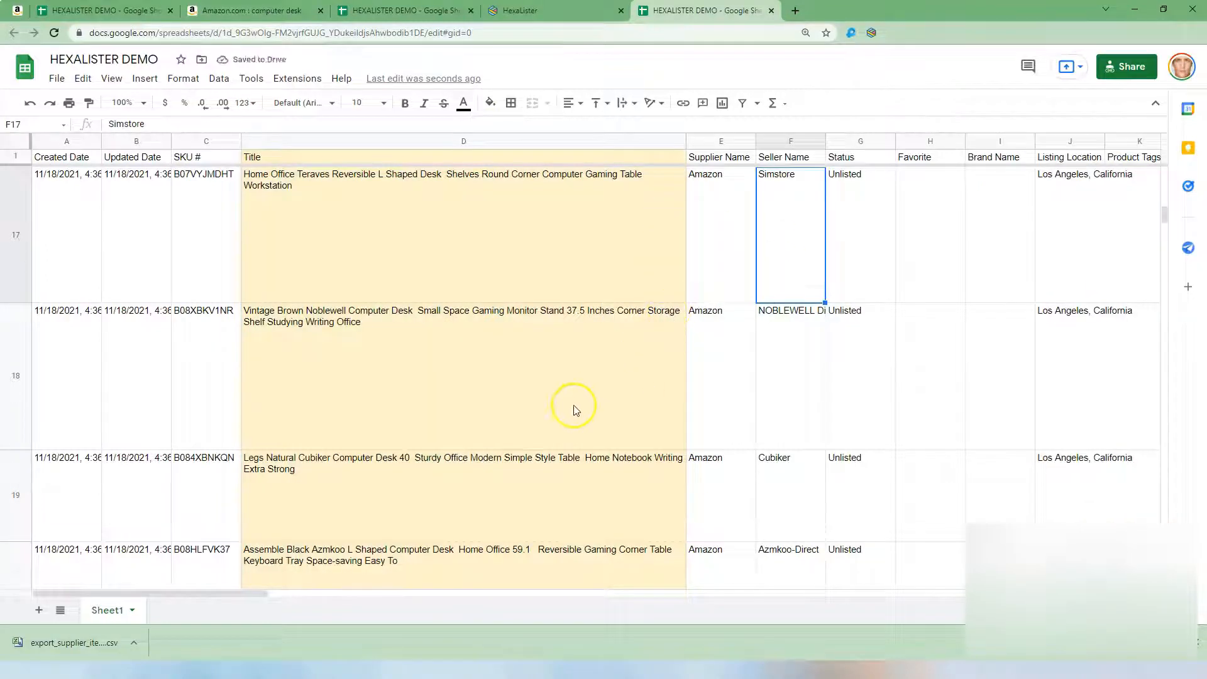
Step: Review the titles from row 19 to row 29, selecting "SHW" in the row 24 title without editing it
scroll(573, 410, down, 2)
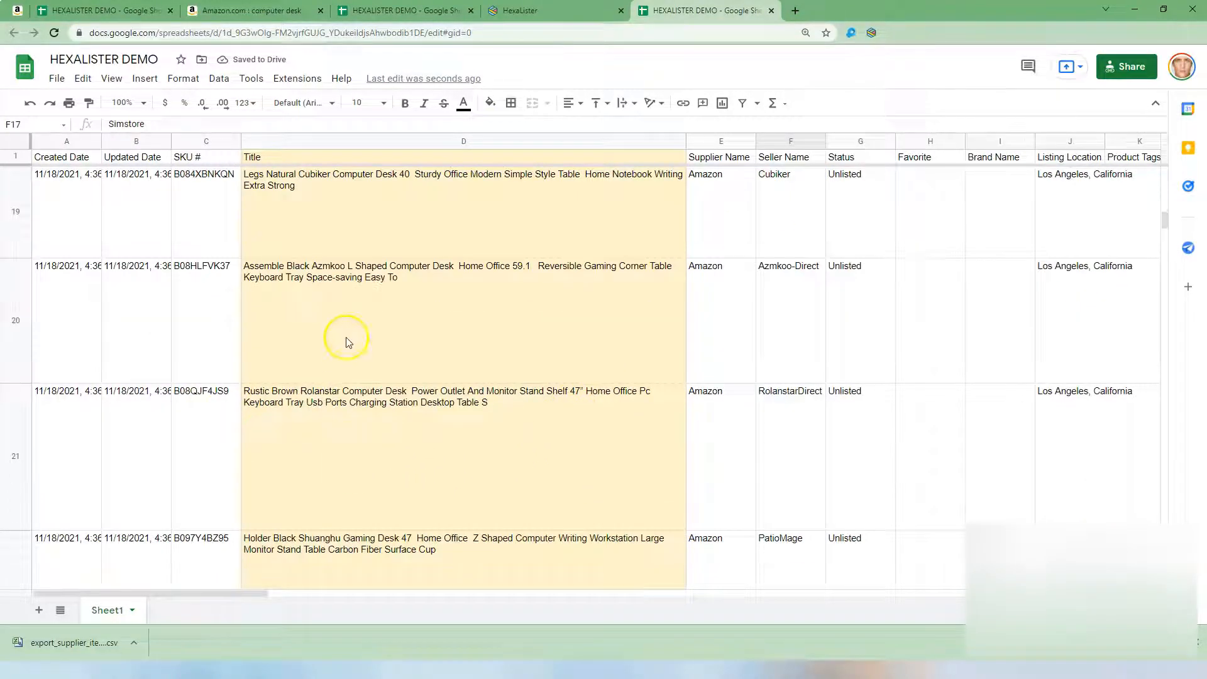
scroll(482, 290, down, 1)
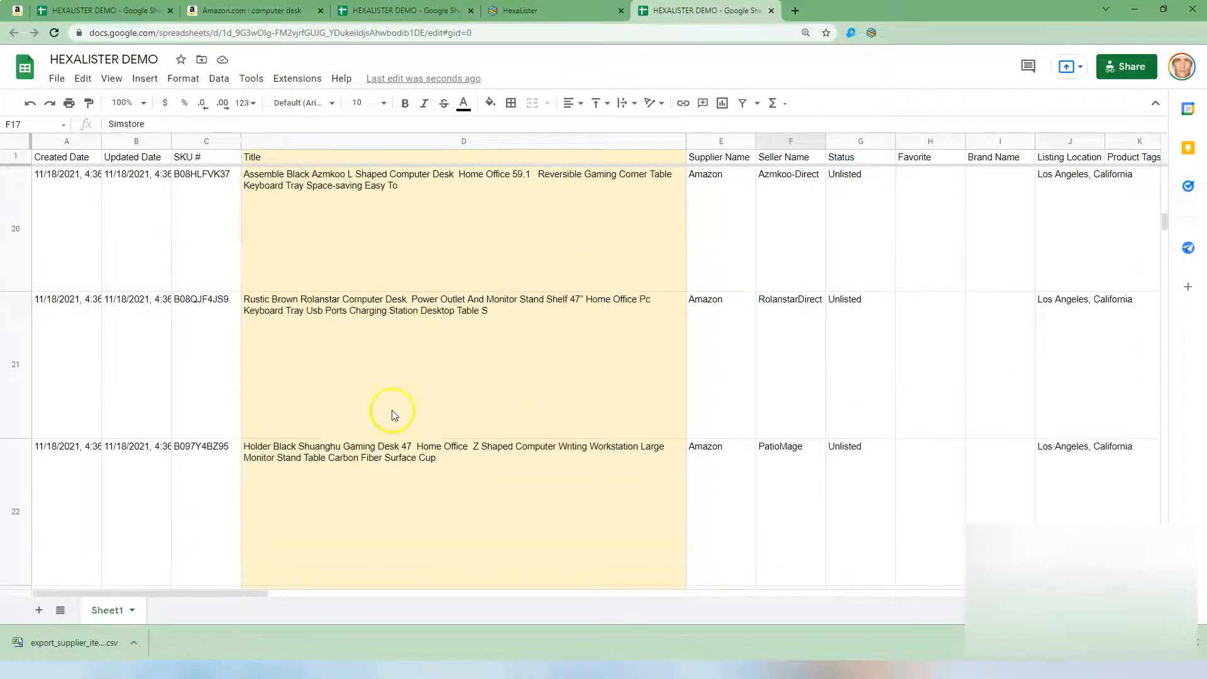
scroll(353, 456, down, 3)
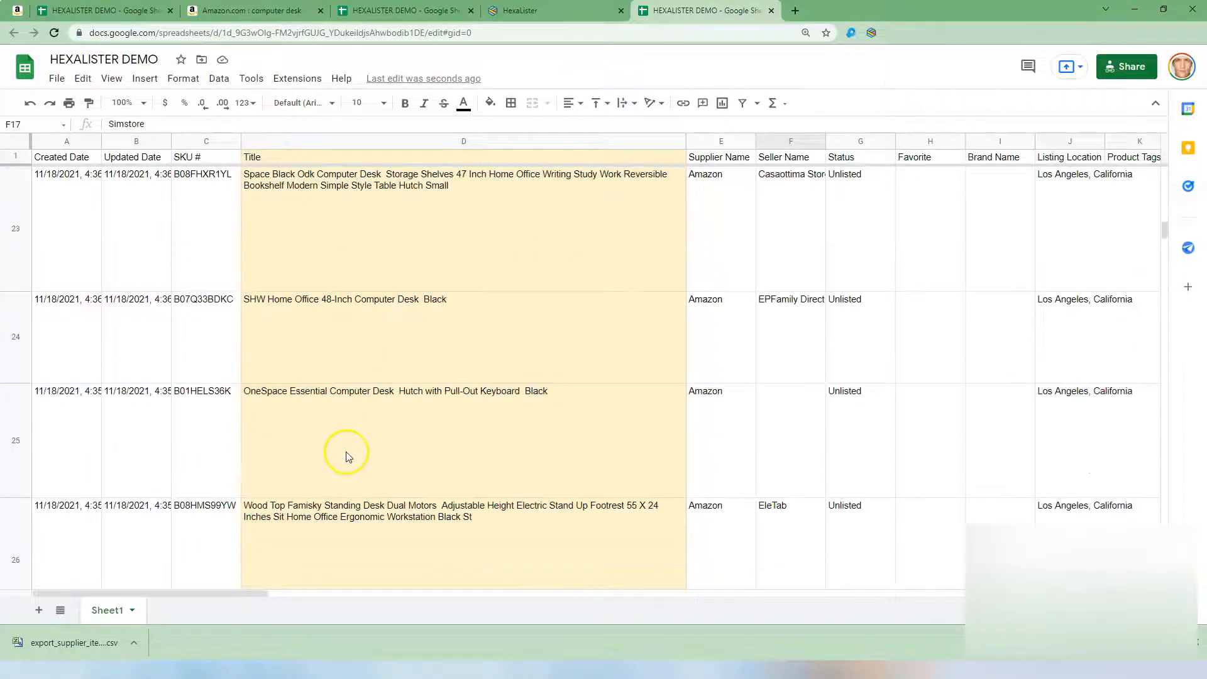
click(255, 300)
double_click(254, 300)
click(360, 341)
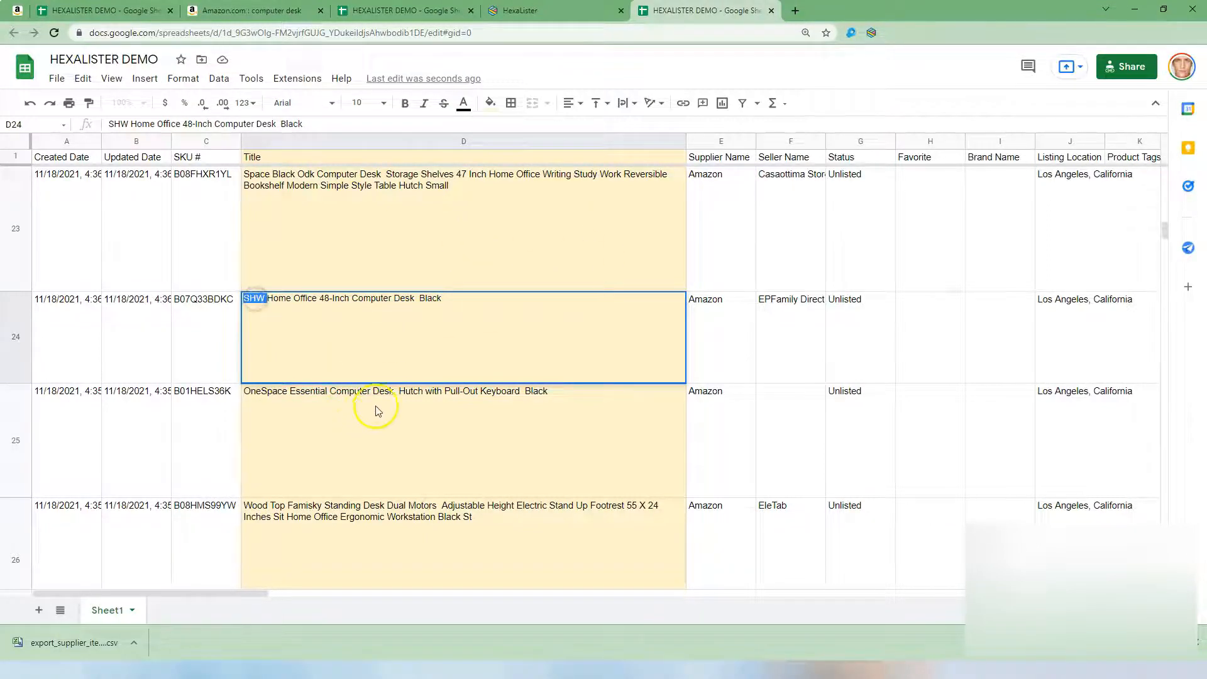
scroll(390, 409, down, 1)
click(417, 426)
scroll(465, 427, down, 2)
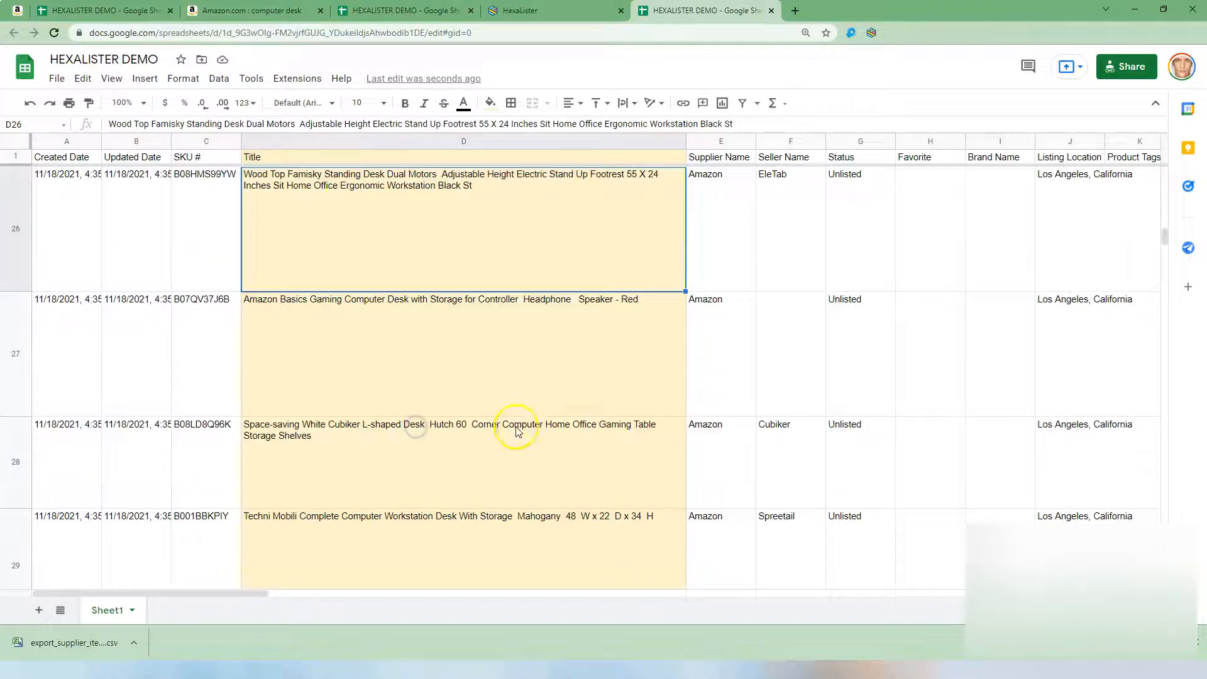
click(296, 305)
click(463, 140)
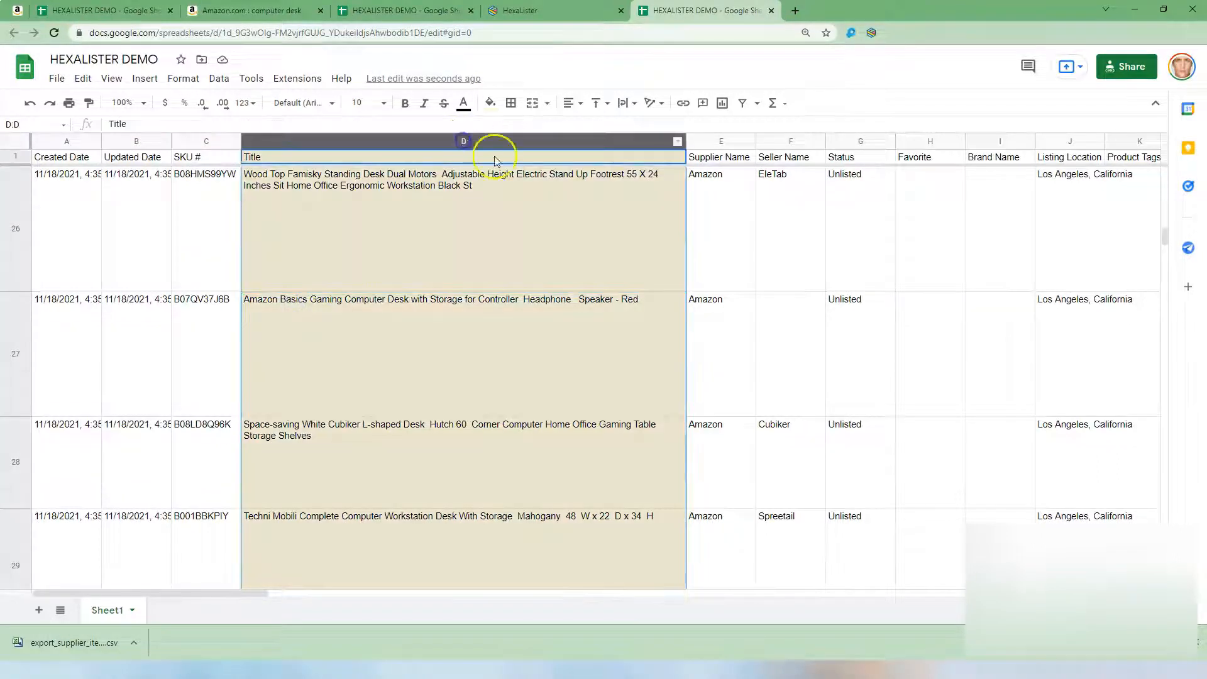
click(310, 299)
double_click(302, 299)
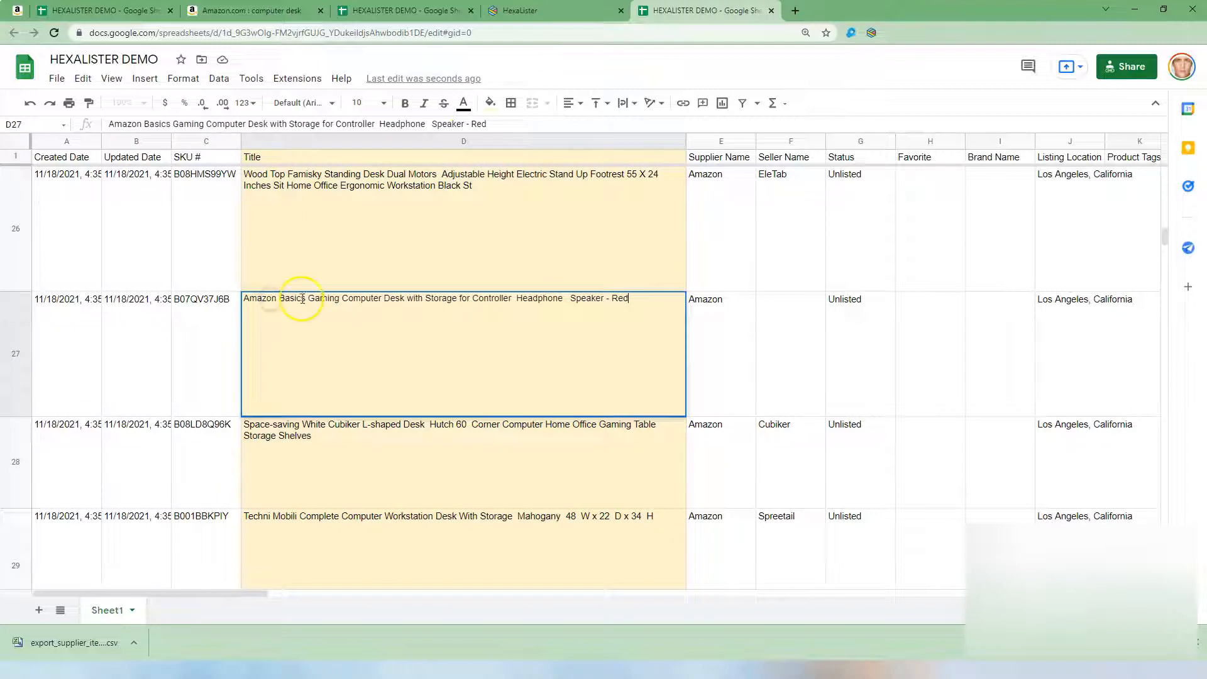
drag(307, 298, 199, 299)
key(ctrl+c)
click(811, 386)
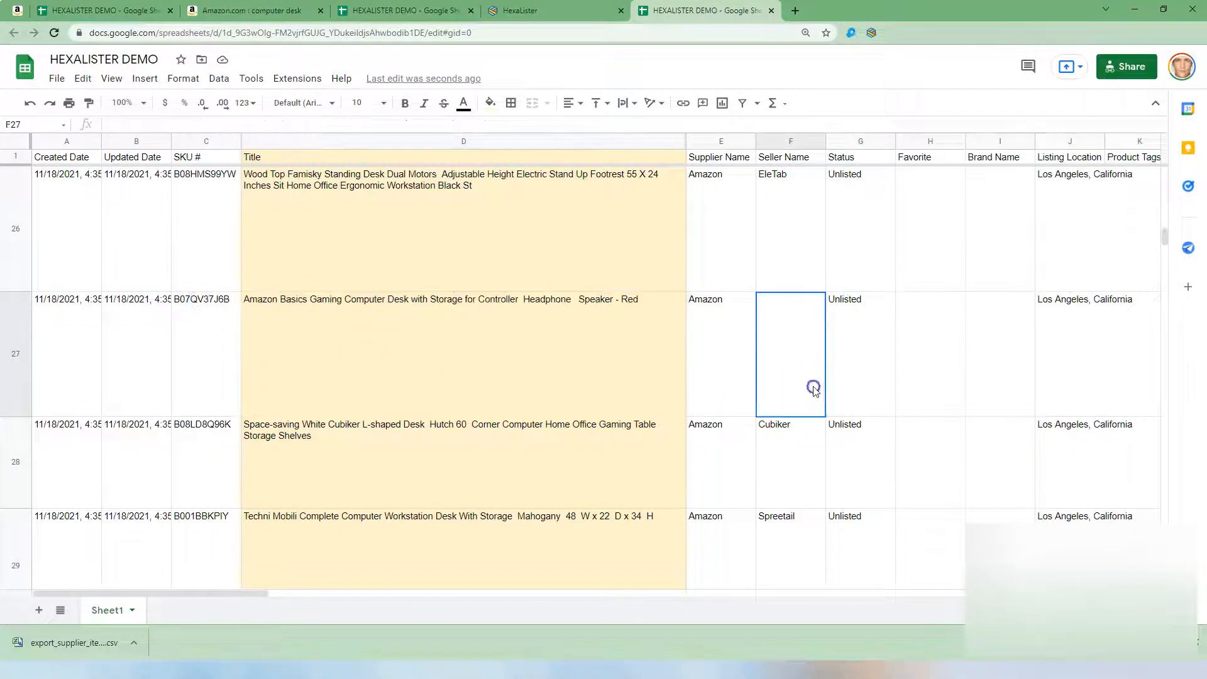
click(564, 141)
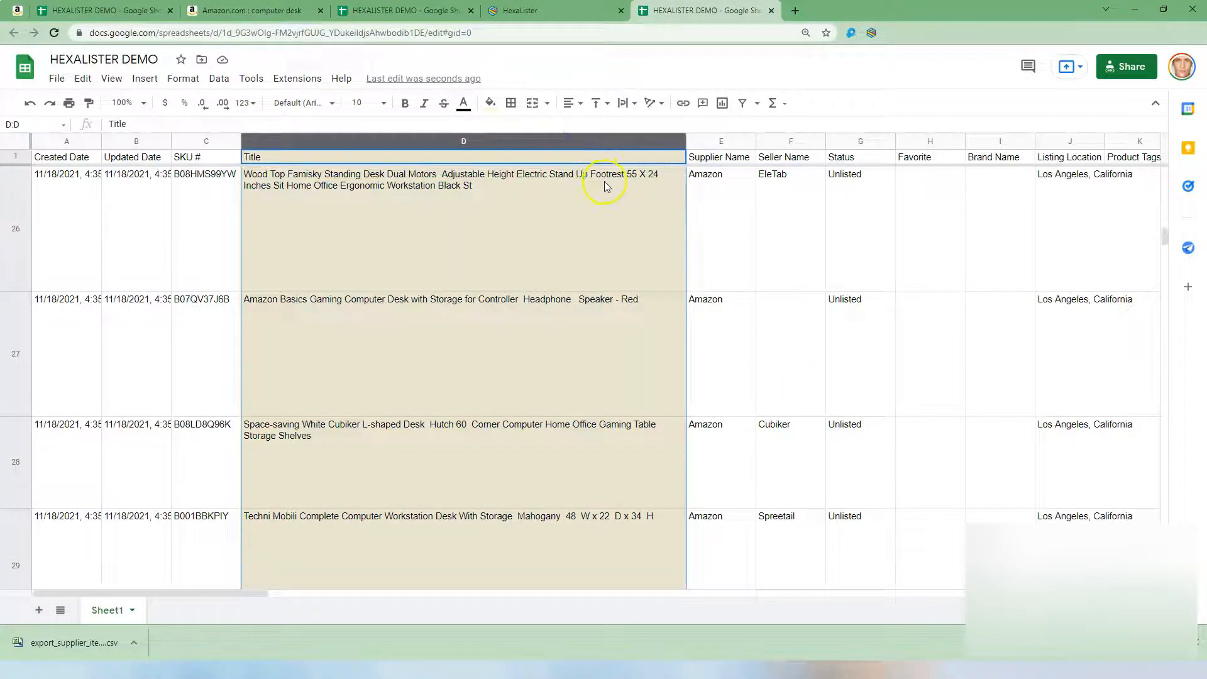
key(ctrl+h)
key(ctrl+v)
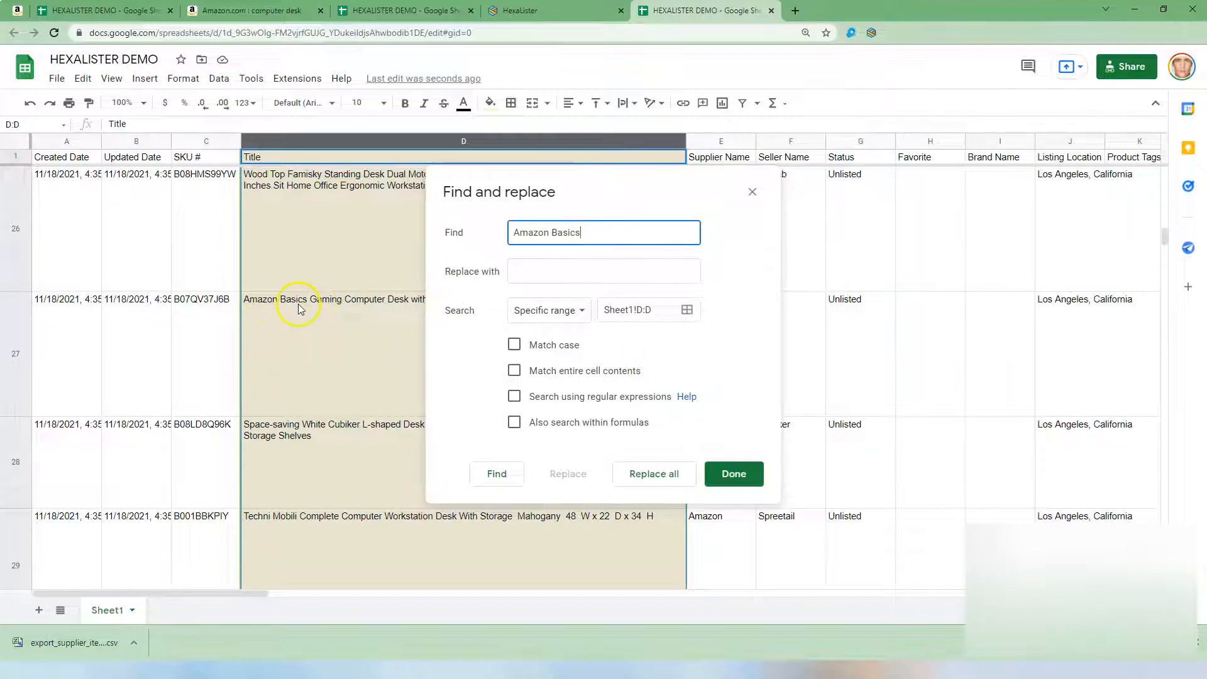
click(751, 190)
Step: Replace all instances of "Amazon Basics" in the Title column with nothing, using Find and replace limited to range Sheet1!D:D
click(313, 301)
drag(307, 300, 237, 292)
key(ctrl+c)
click(777, 263)
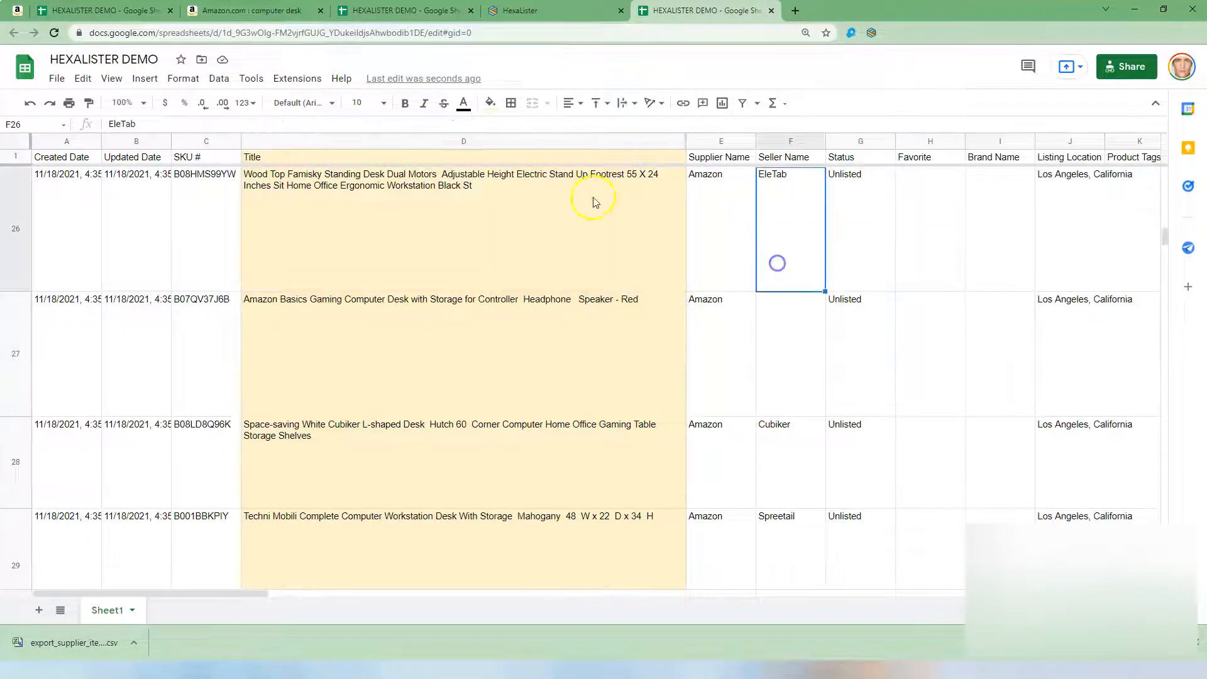
click(516, 138)
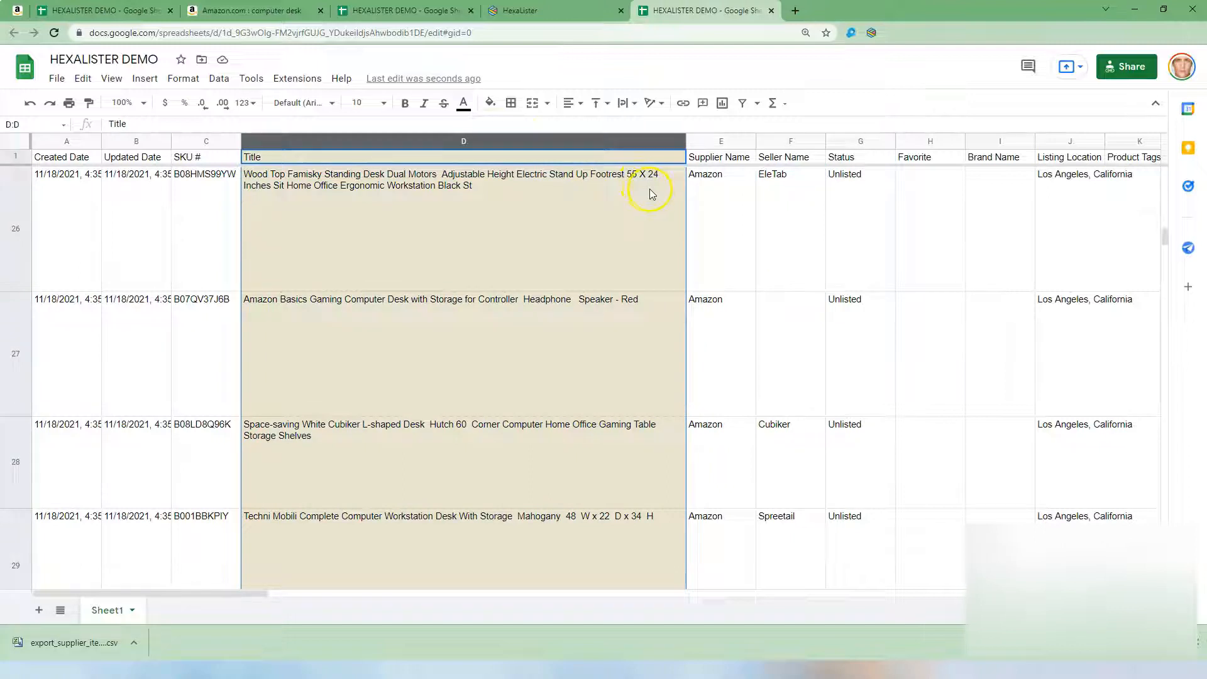
key(ctrl+h)
key(ctrl+v)
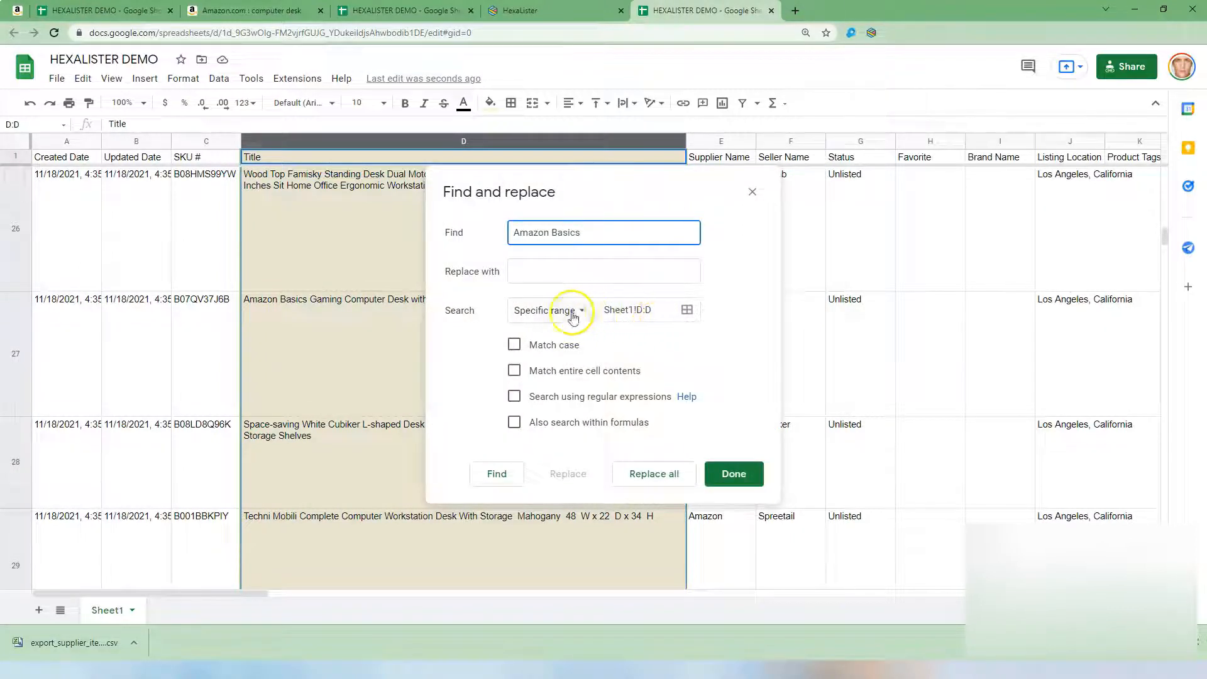
click(663, 475)
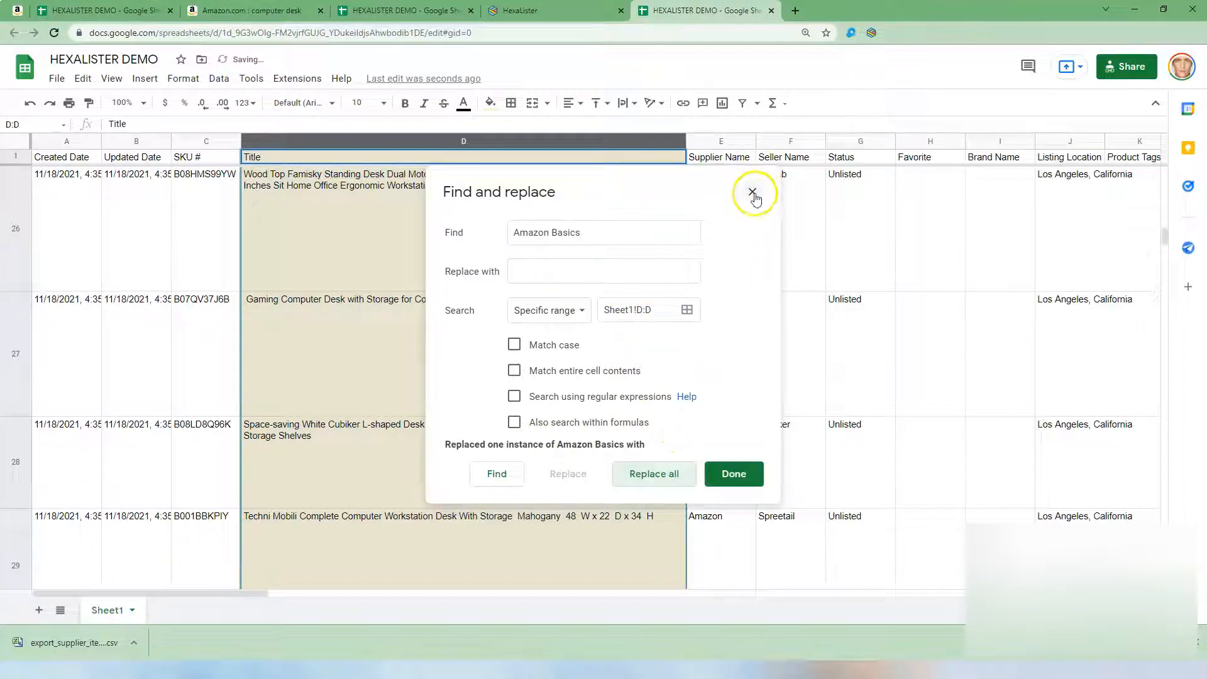
Step: Replace all instances of "Amazon" in range Sheet1!D:D with nothing, and close Find and replace
drag(579, 234, 563, 235)
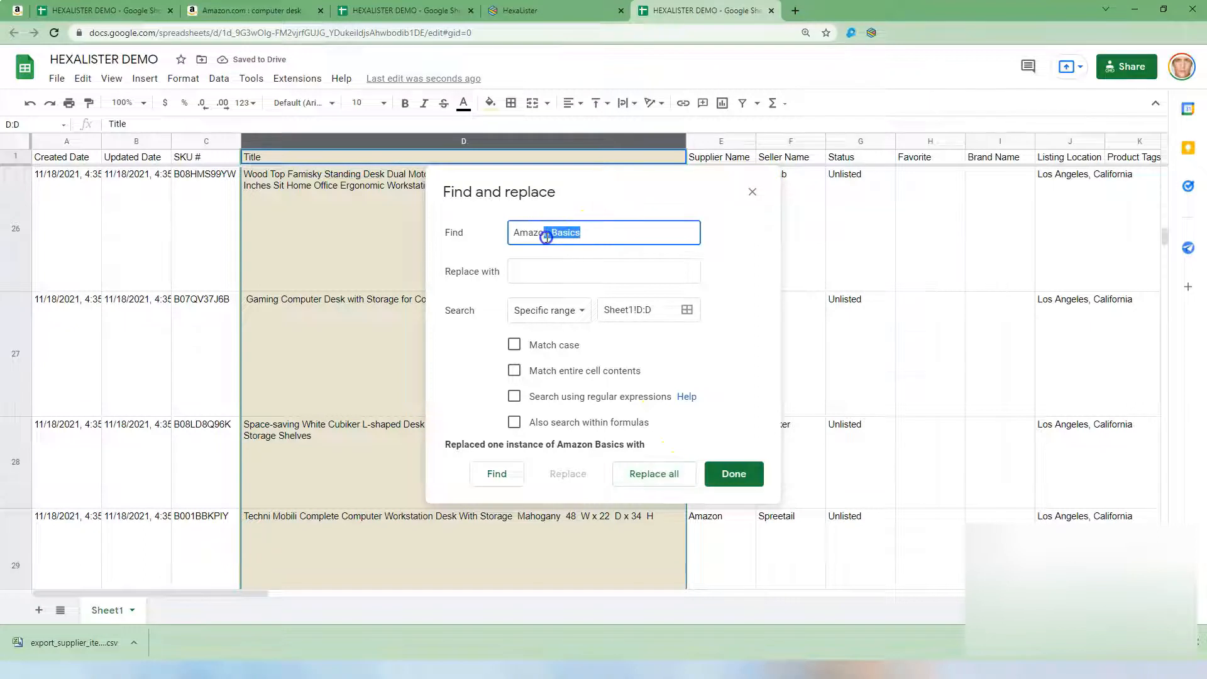
key(BackSpace)
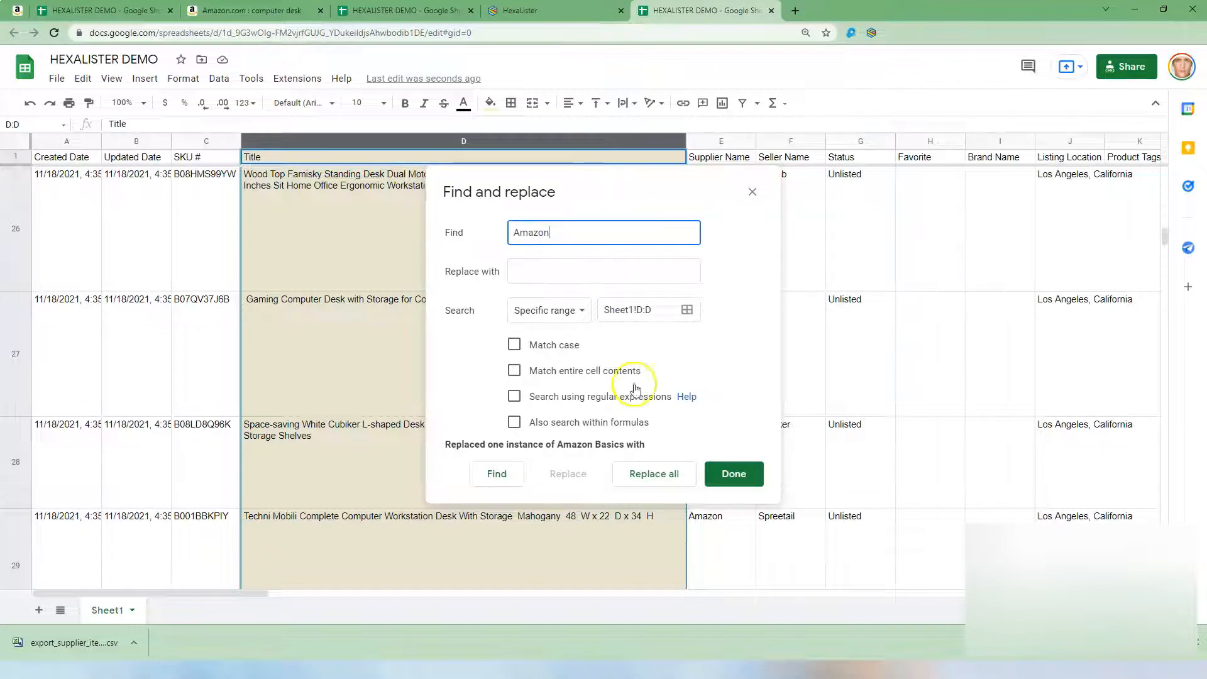
click(651, 476)
click(752, 192)
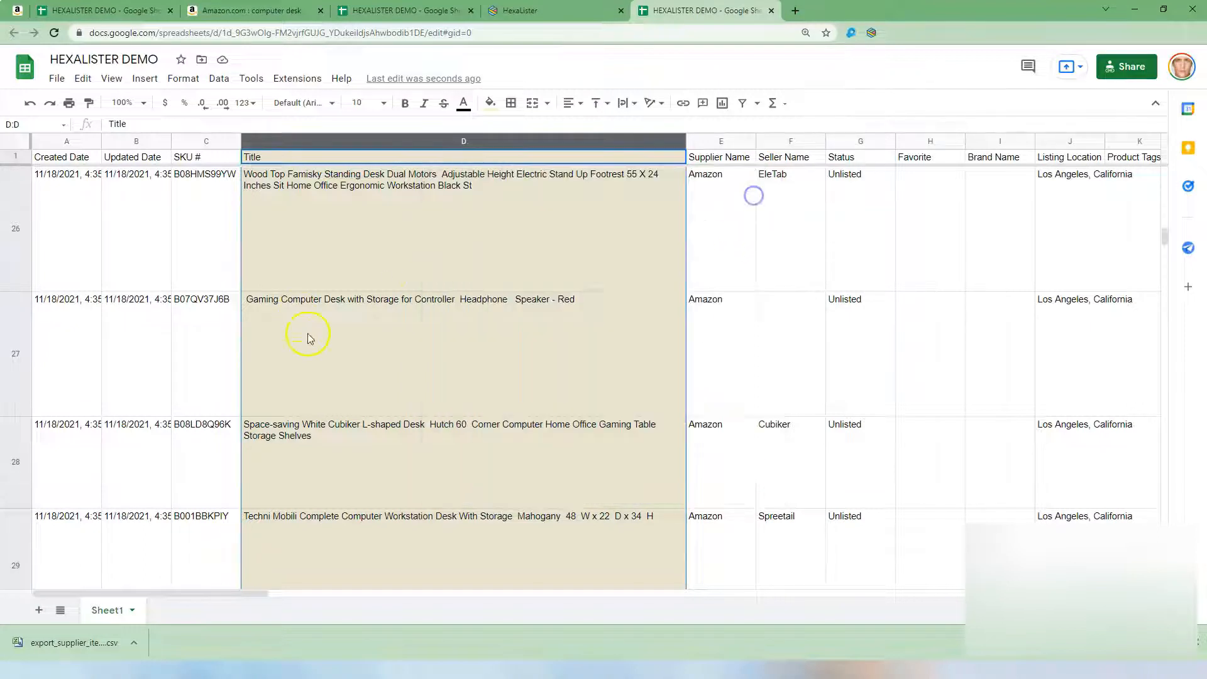
click(342, 326)
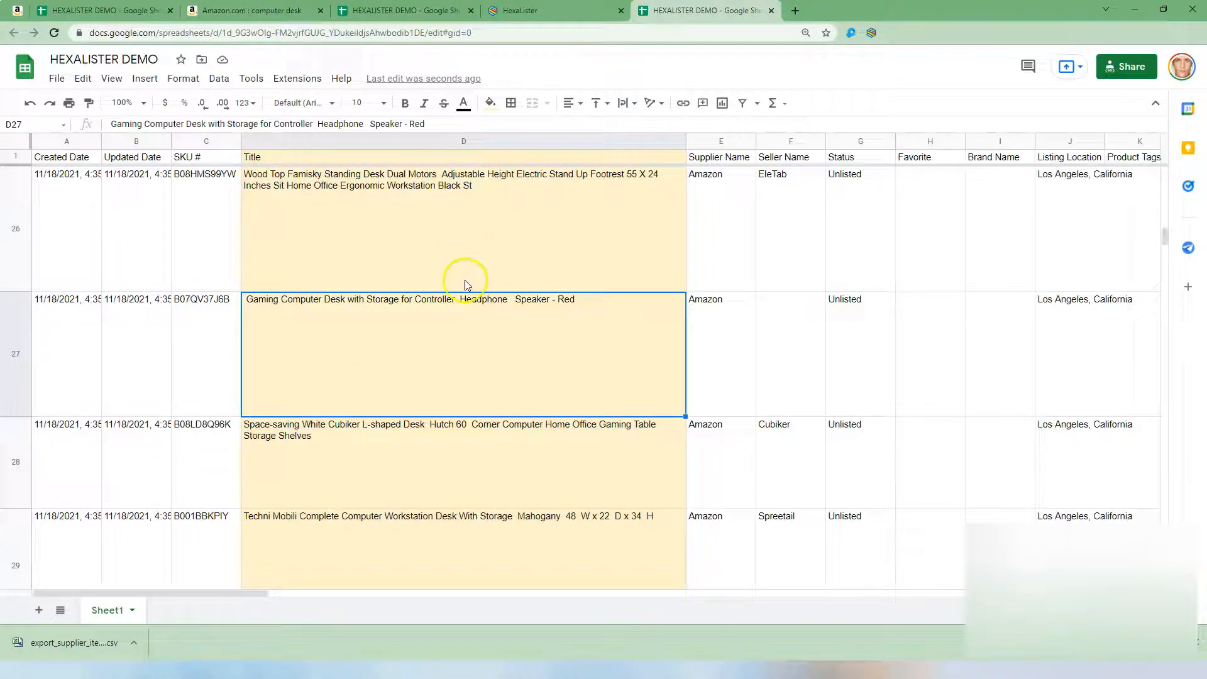
Step: Delete the stray trailing "F" from the row 31 title so it ends with "Stable Metal"
scroll(459, 296, down, 3)
scroll(459, 300, down, 3)
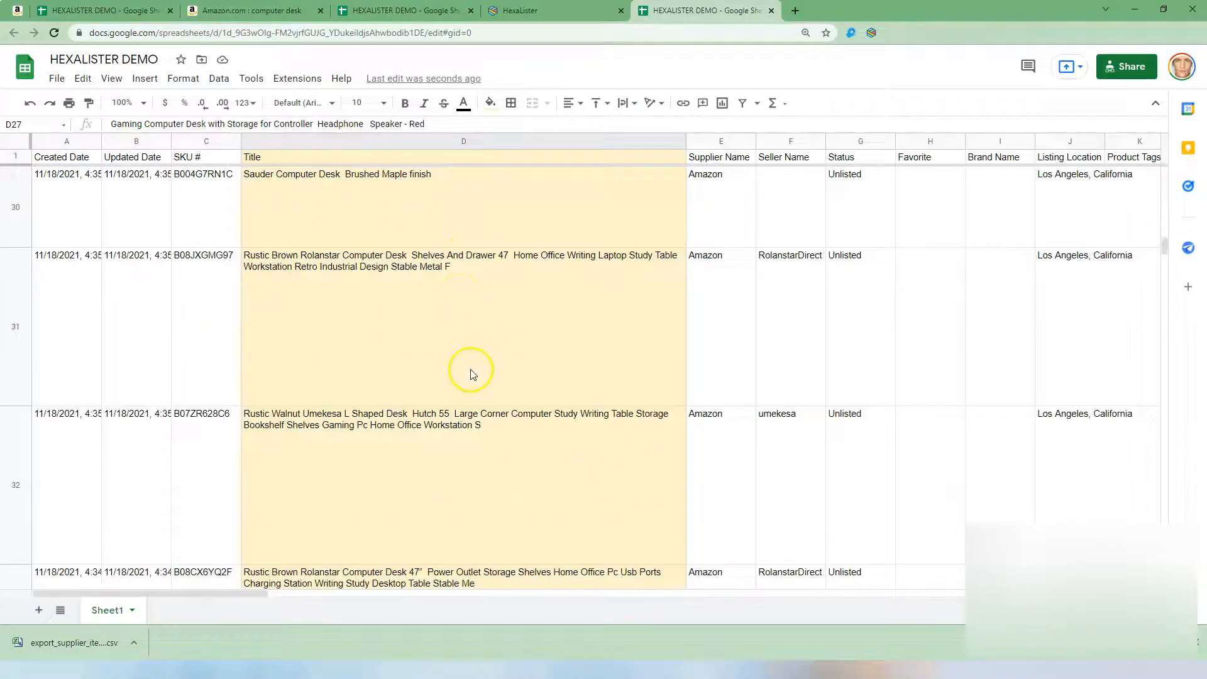
double_click(454, 271)
drag(872, 266, 891, 262)
key(BackSpace)
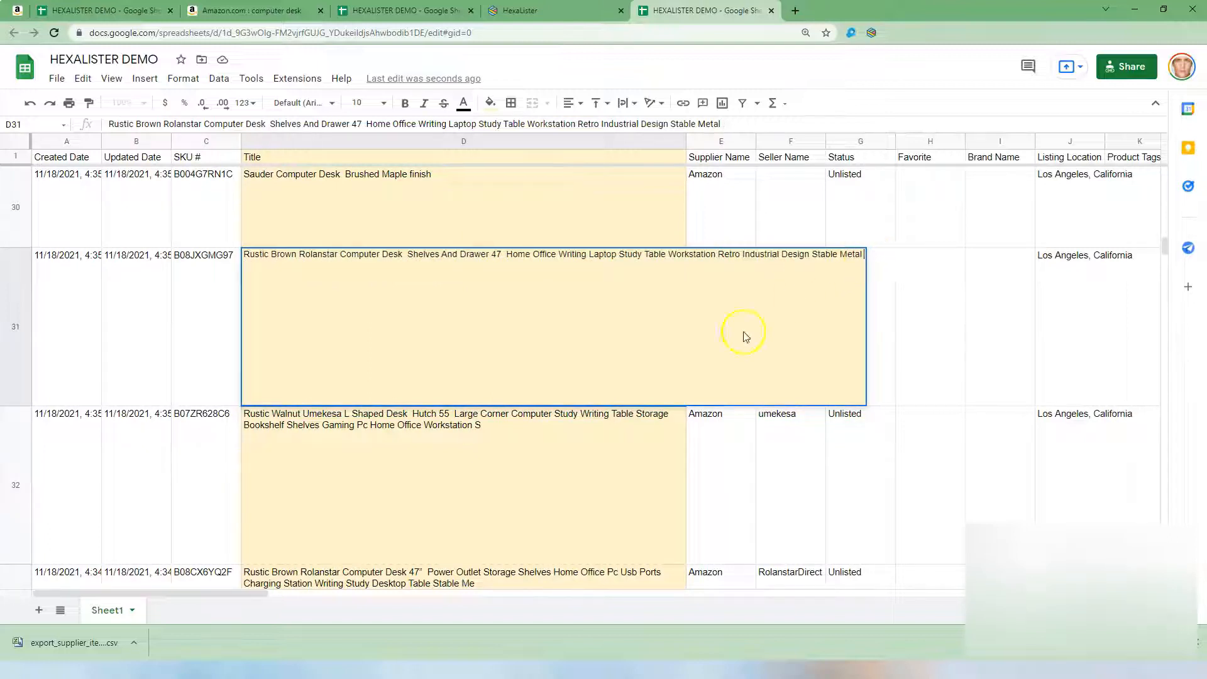
click(444, 479)
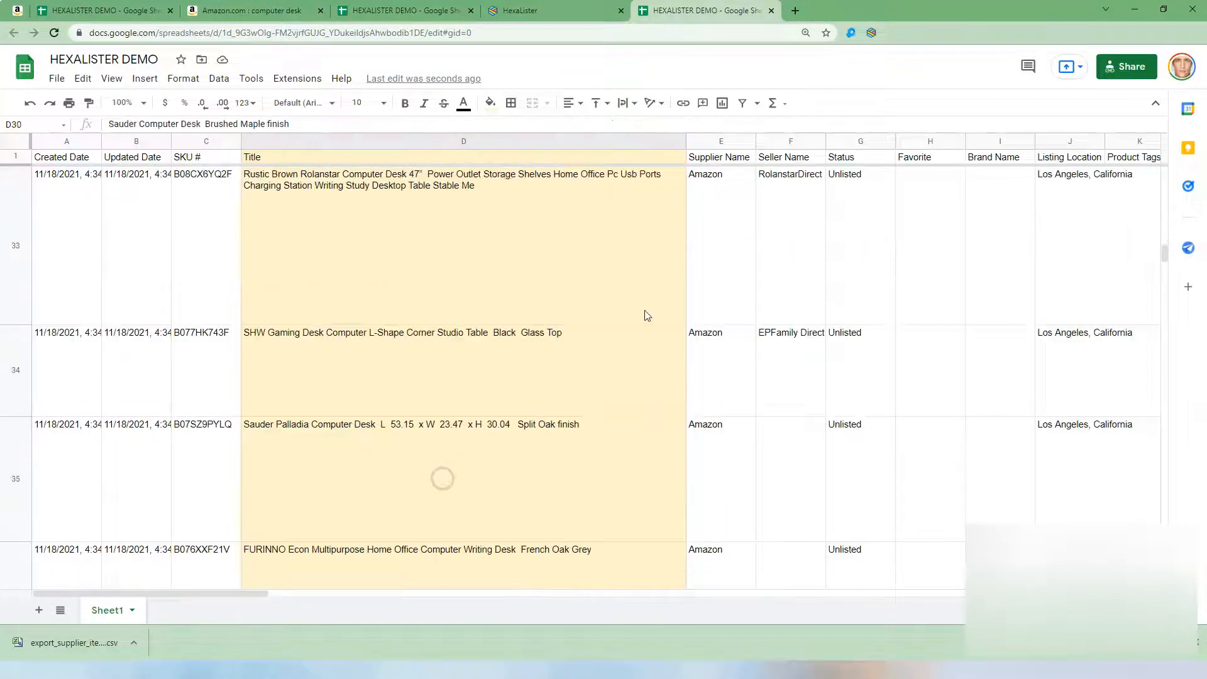
Step: Examine the row 35 and 36 titles for brand names, opening the FURINNO title in D36 without editing it
scroll(644, 312, down, 1)
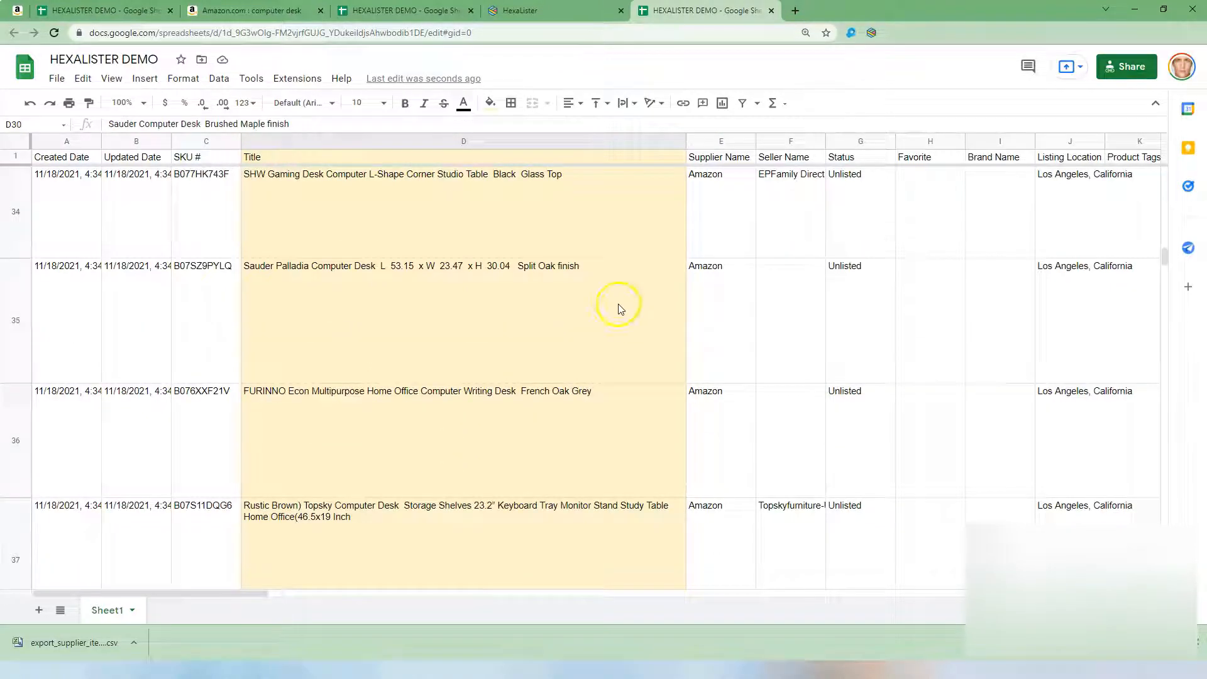
double_click(266, 392)
double_click(267, 391)
click(373, 447)
triple_click(266, 389)
click(327, 412)
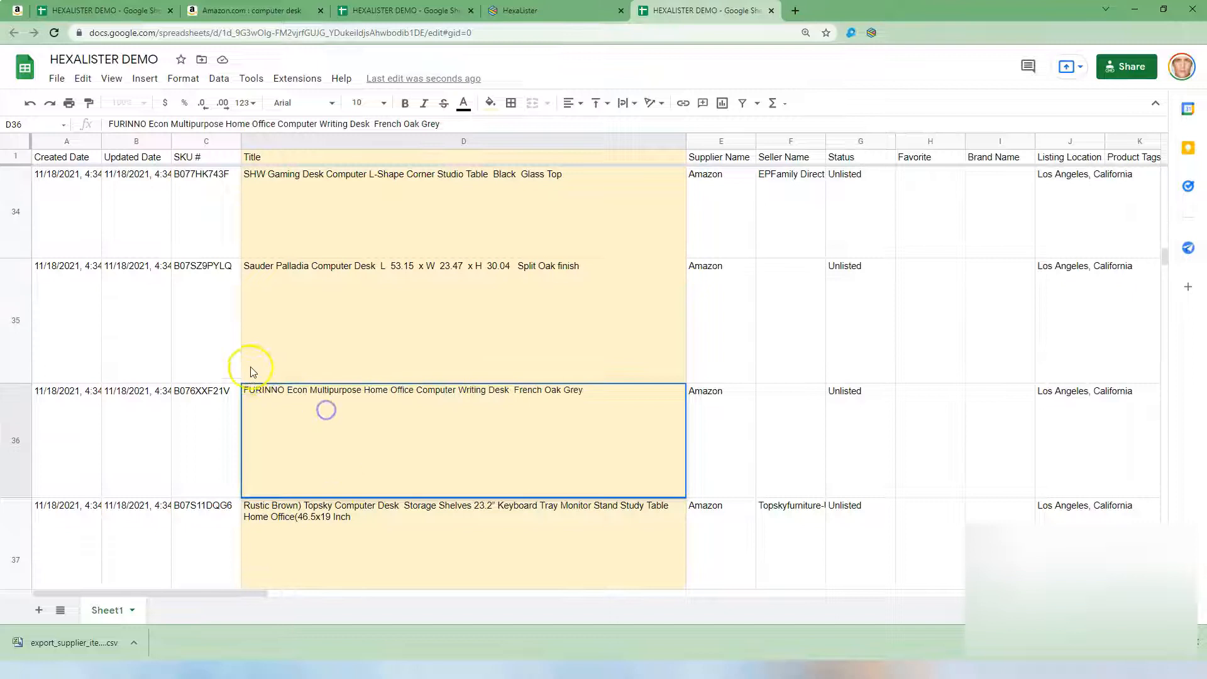
click(414, 280)
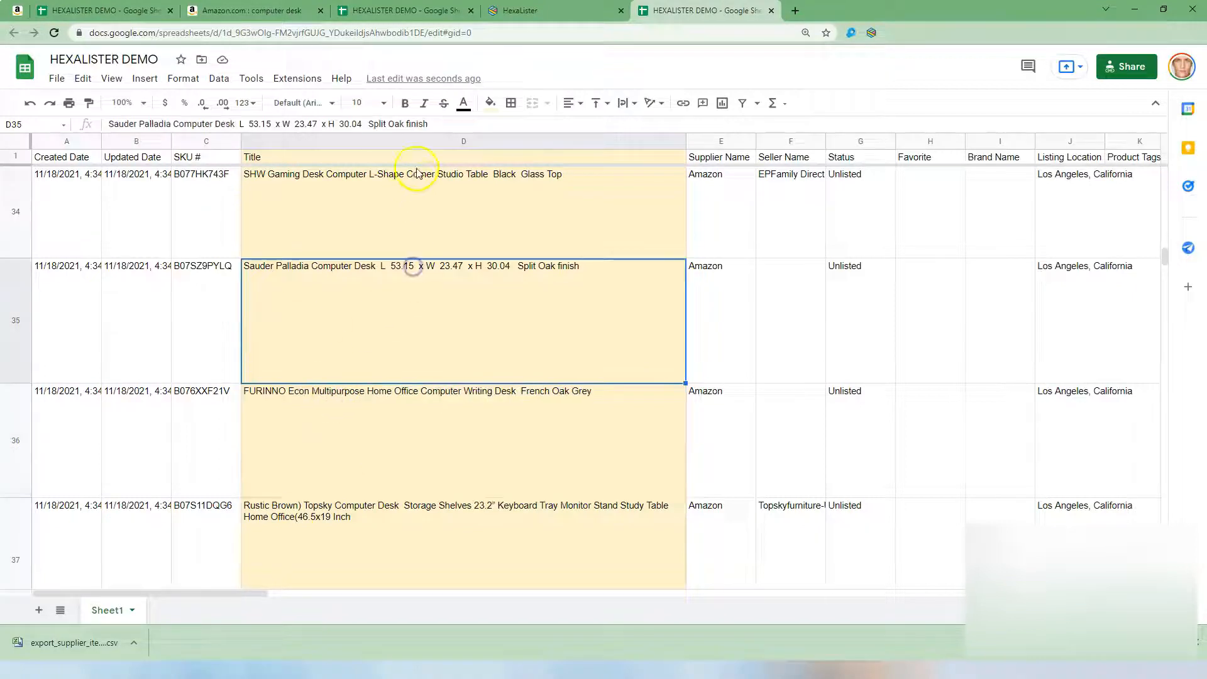
click(427, 137)
click(400, 274)
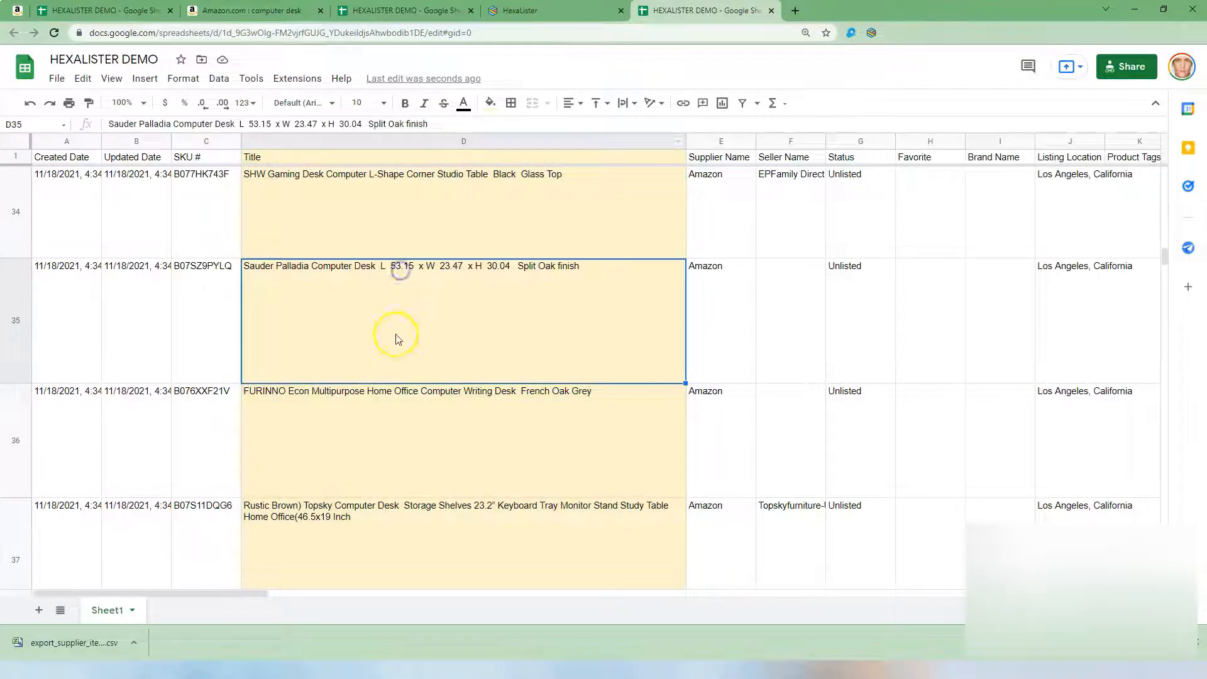
Step: Find the FURINNO titles in rows 36 and 48 and copy the brand word "FURINNO" without editing the cells
double_click(280, 397)
double_click(267, 391)
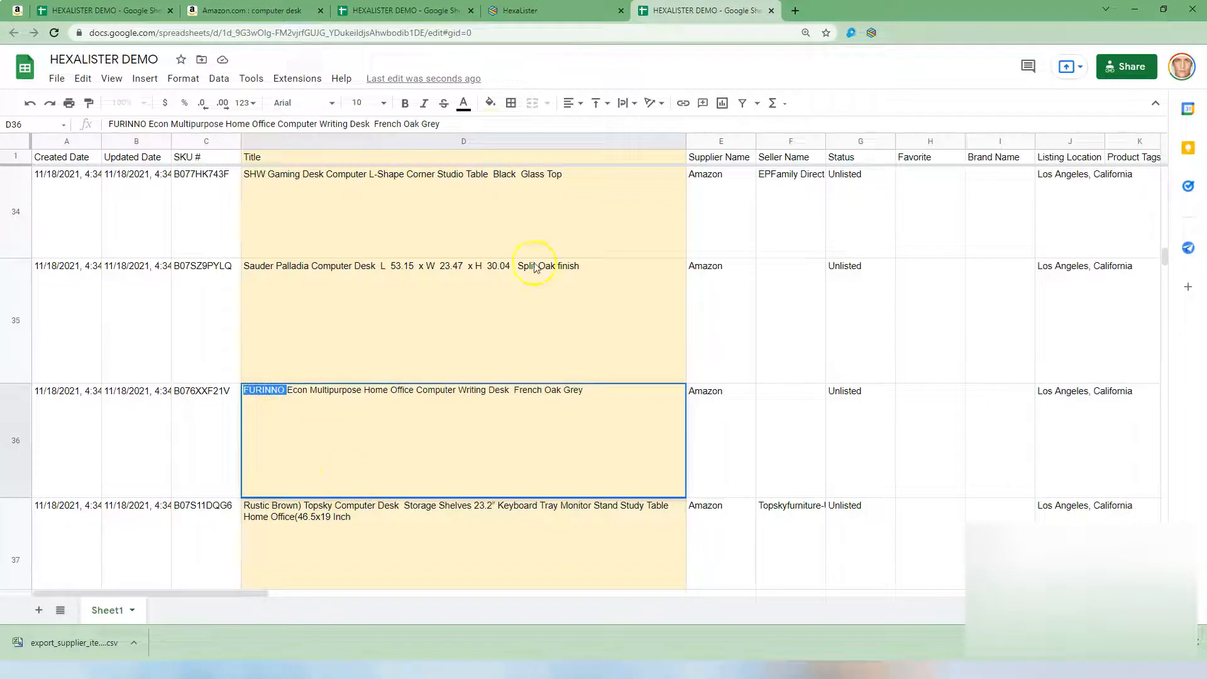
click(546, 237)
scroll(490, 283, down, 10)
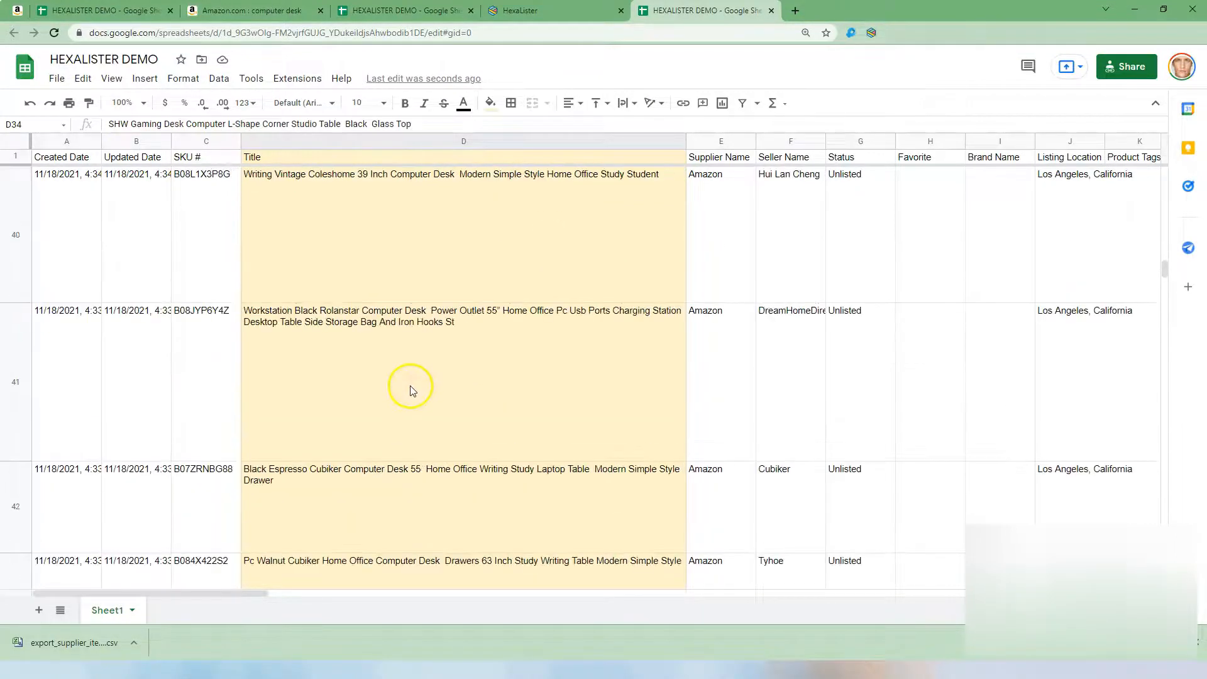
scroll(412, 389, down, 3)
scroll(394, 405, down, 5)
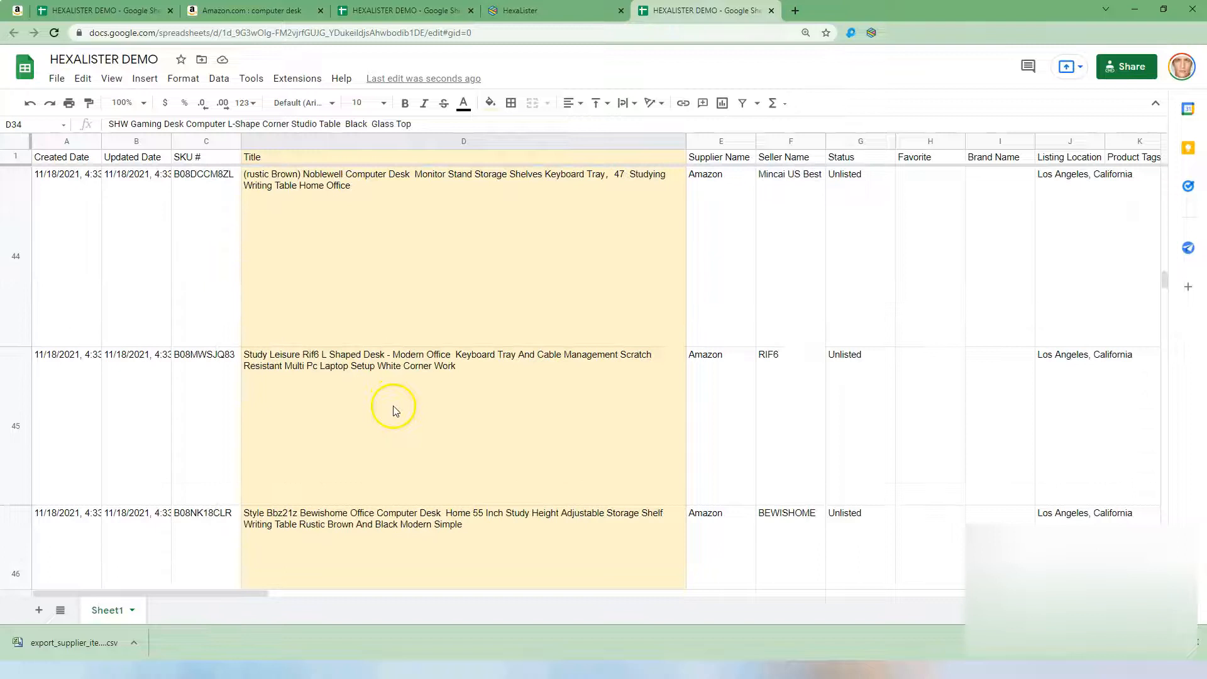
triple_click(264, 470)
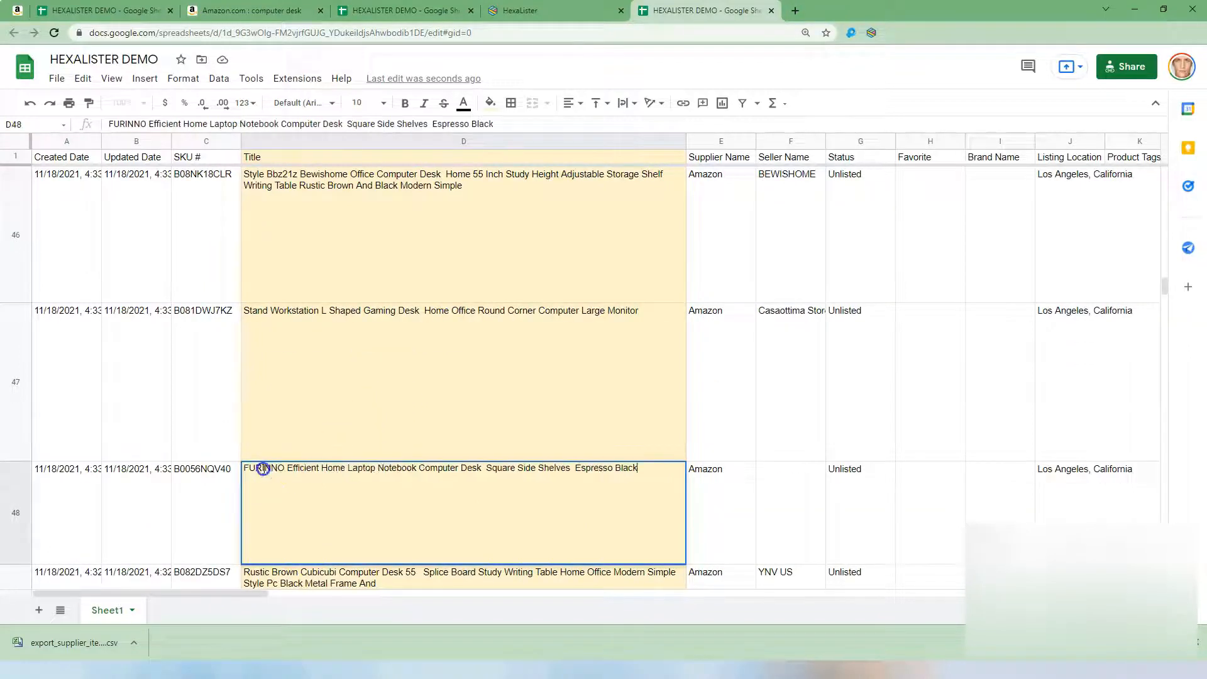
click(272, 468)
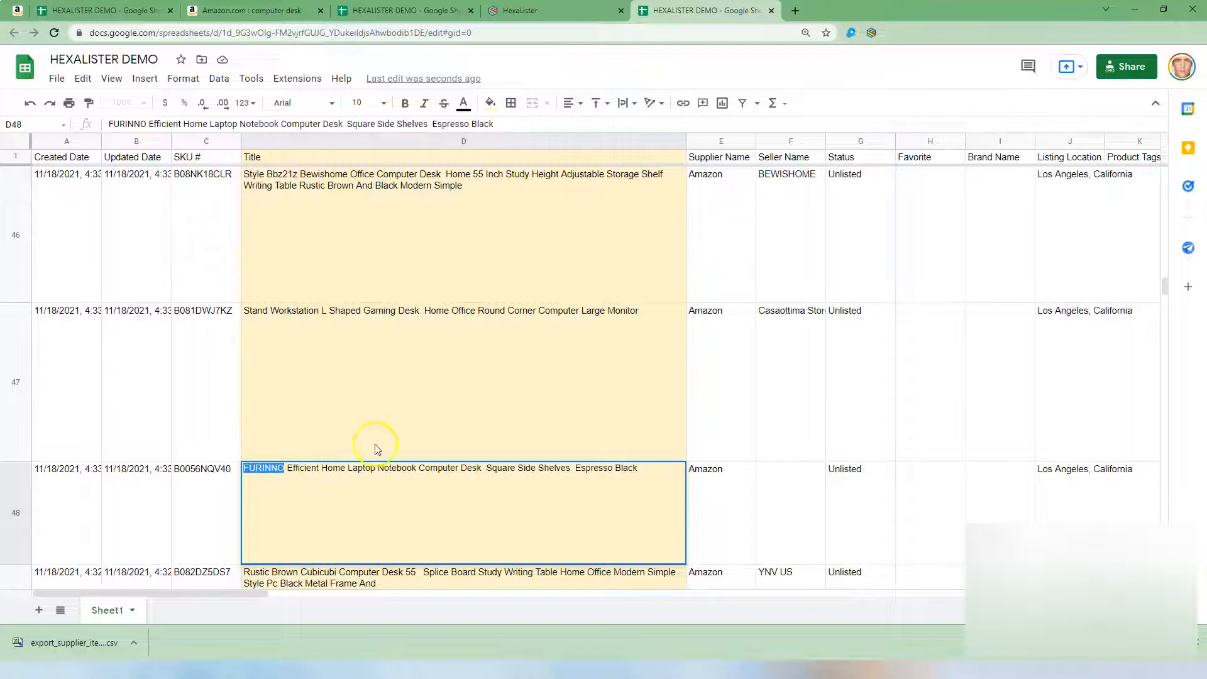
click(498, 403)
Step: Replace all instances of "FURINNO" in the Title column, range Sheet1!D:D, with nothing
click(526, 141)
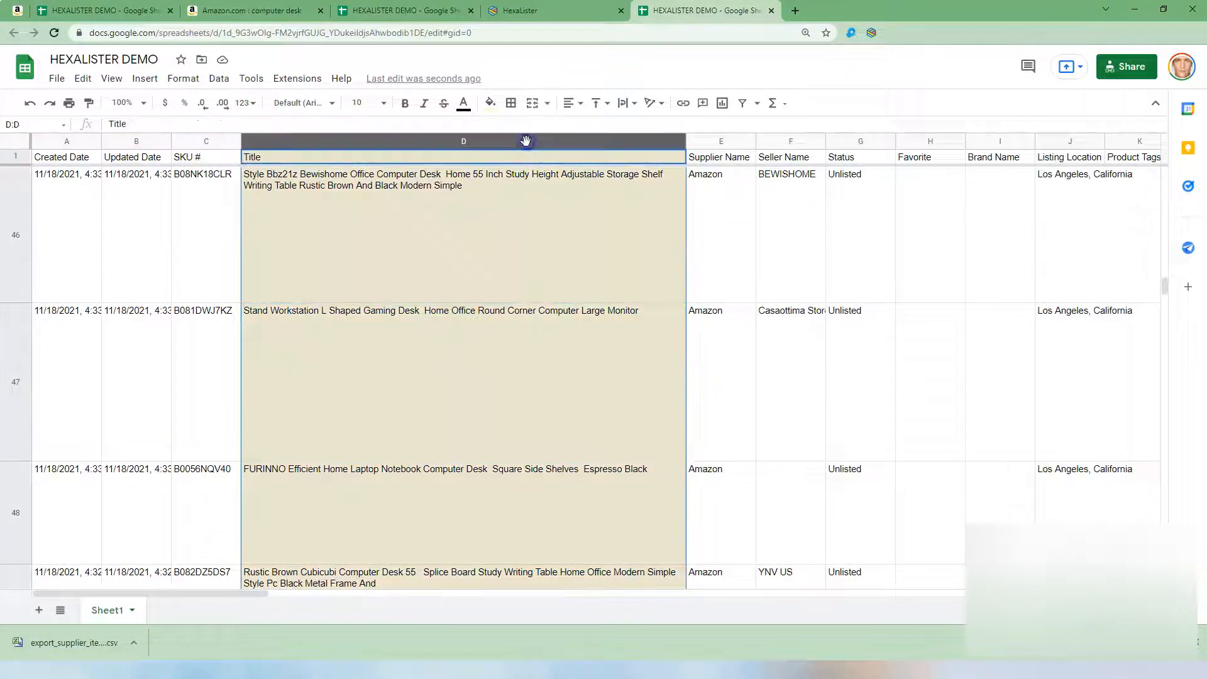
key(ctrl+h)
key(ctrl+v)
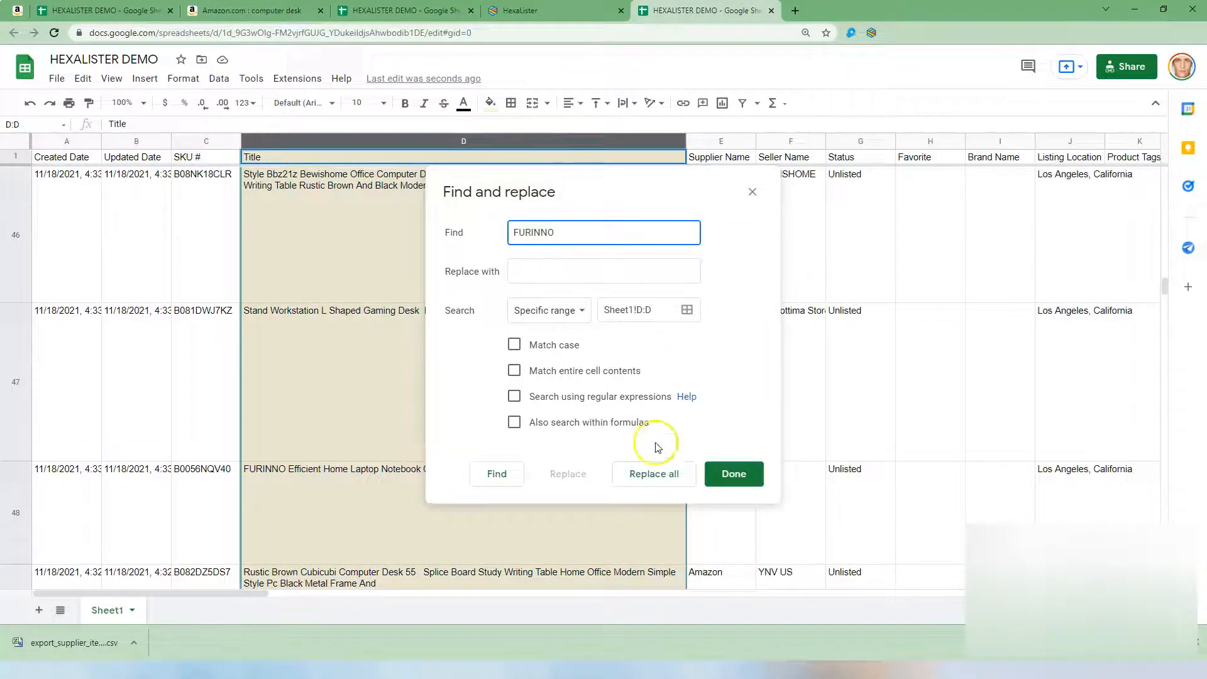
click(659, 474)
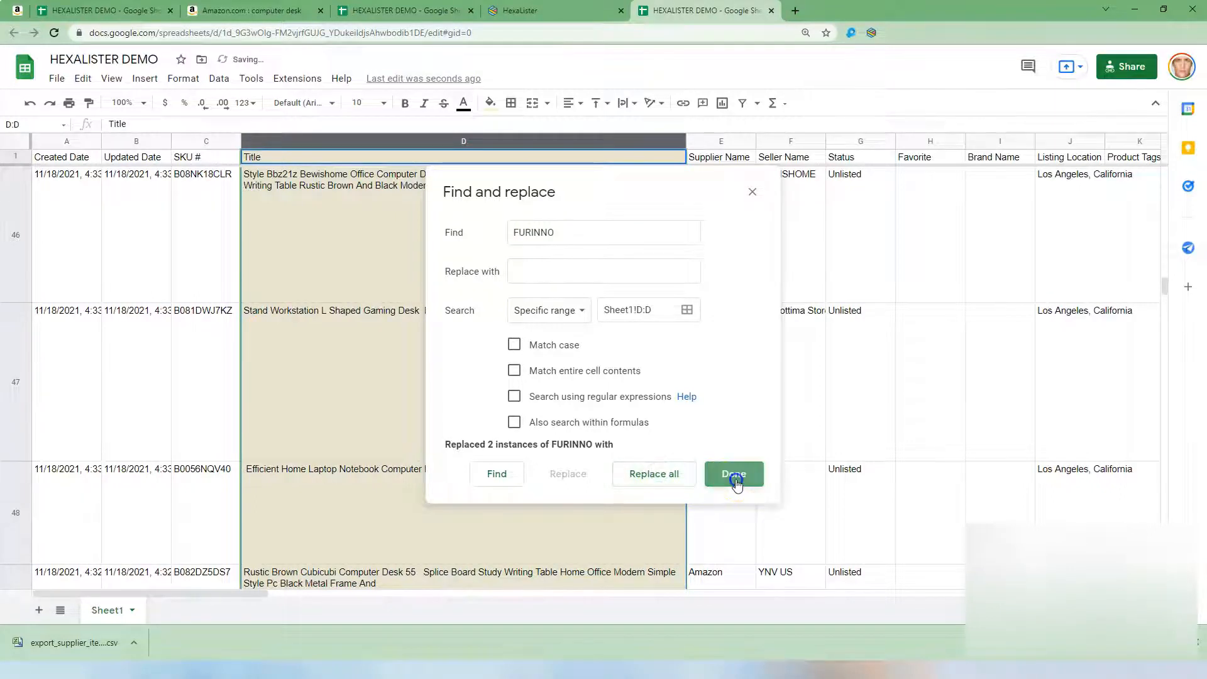
Step: Copy the search term "FURINNO" from Find and replace and close the dialog
click(583, 448)
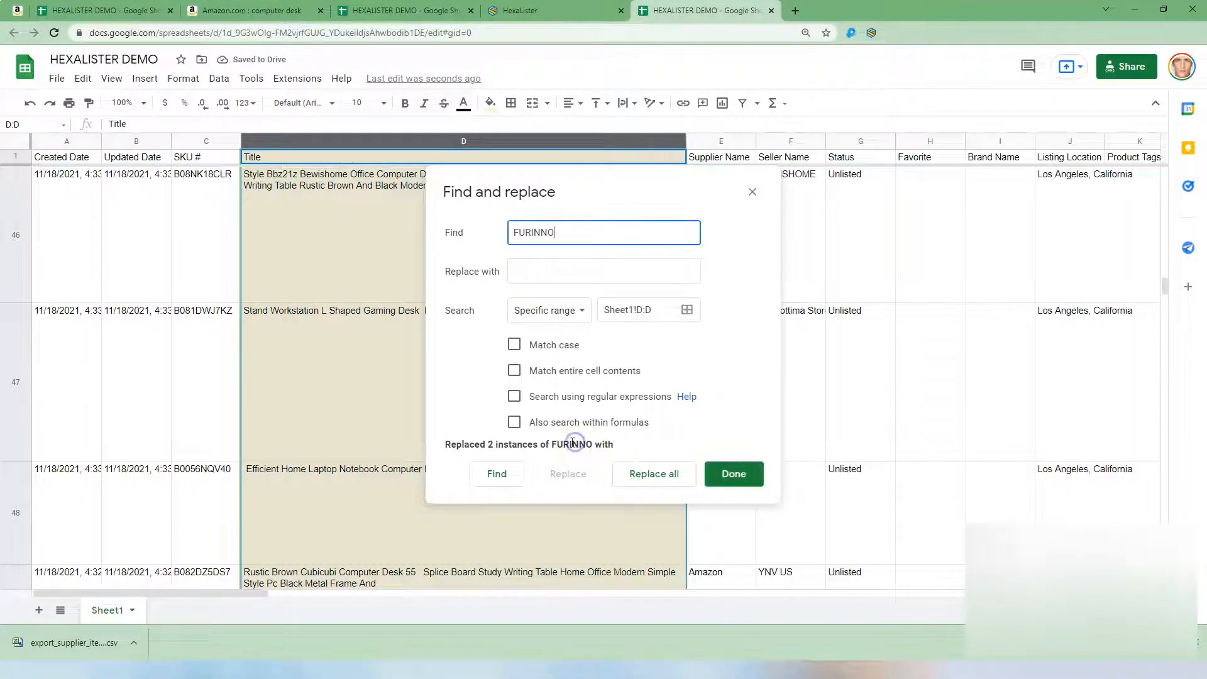
double_click(531, 233)
right_click(528, 237)
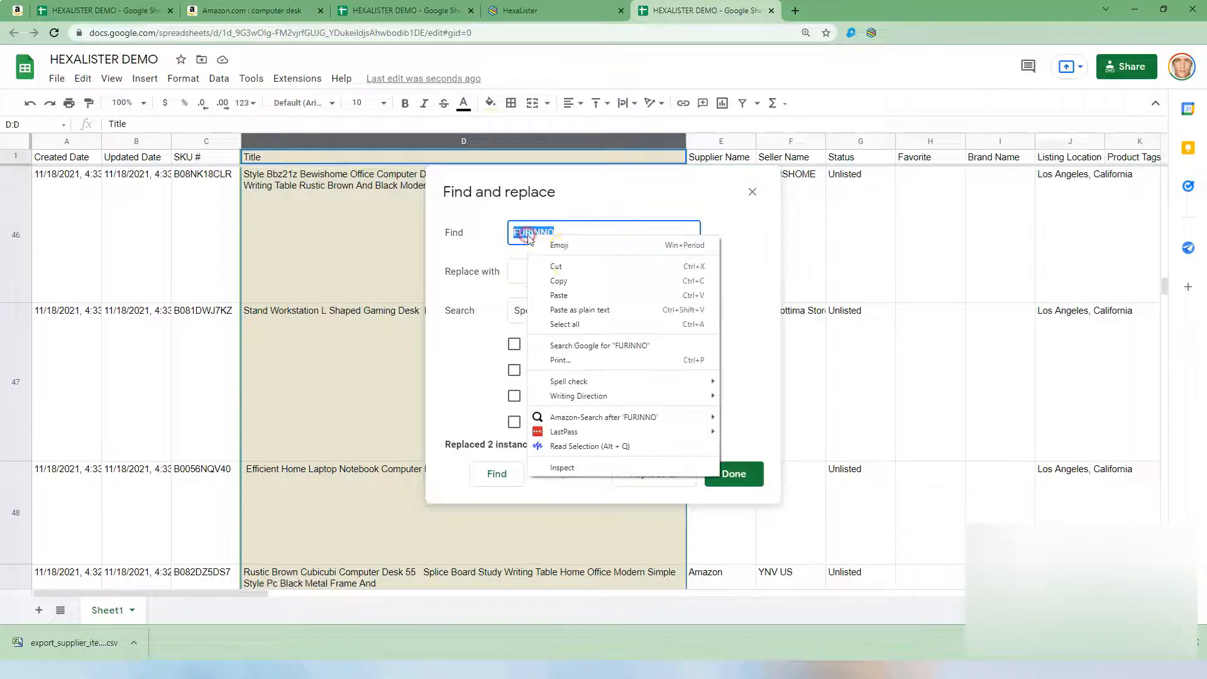
click(567, 294)
click(534, 231)
right_click(533, 231)
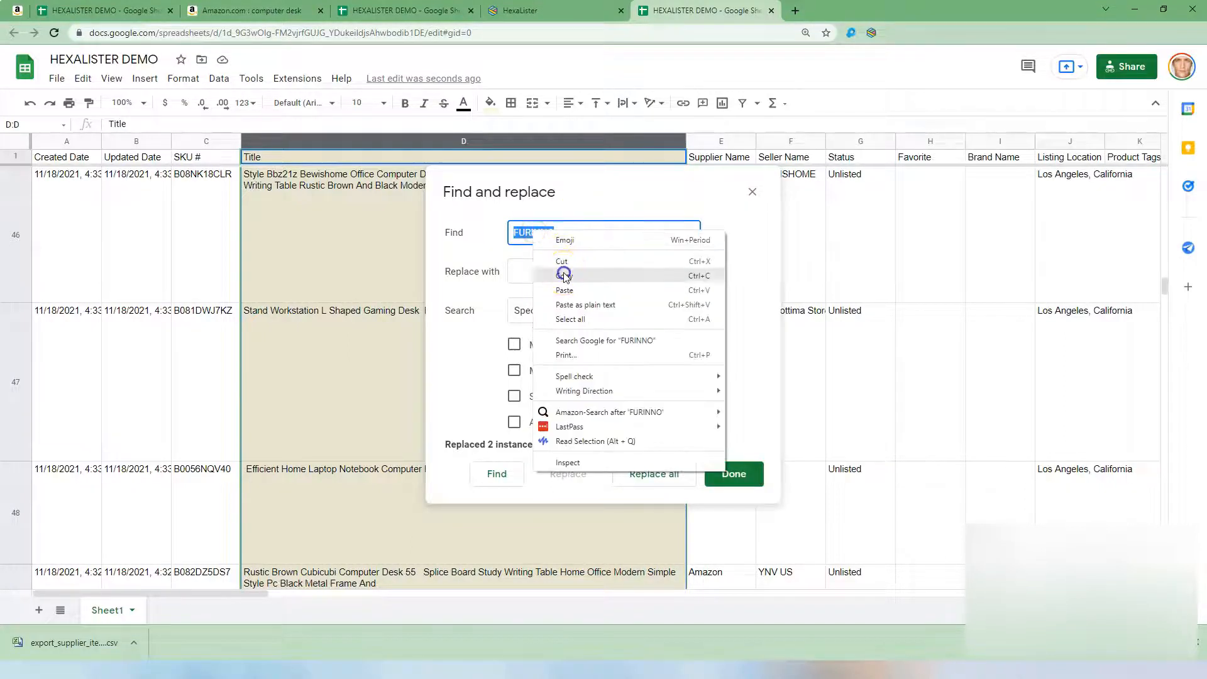
click(560, 269)
click(754, 193)
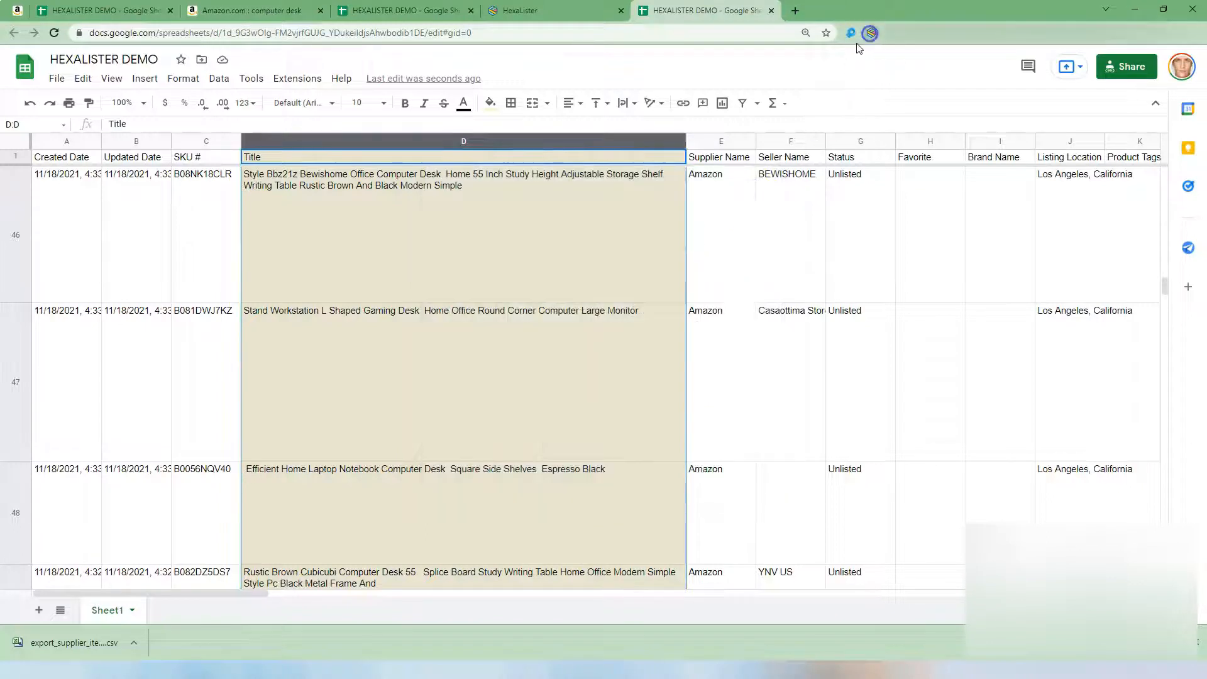
Step: Switch to the HexaLister extension, add "FURINNO" as a new last entry of the Bad Words Filter, and return to the sheet
click(871, 33)
click(727, 60)
click(694, 112)
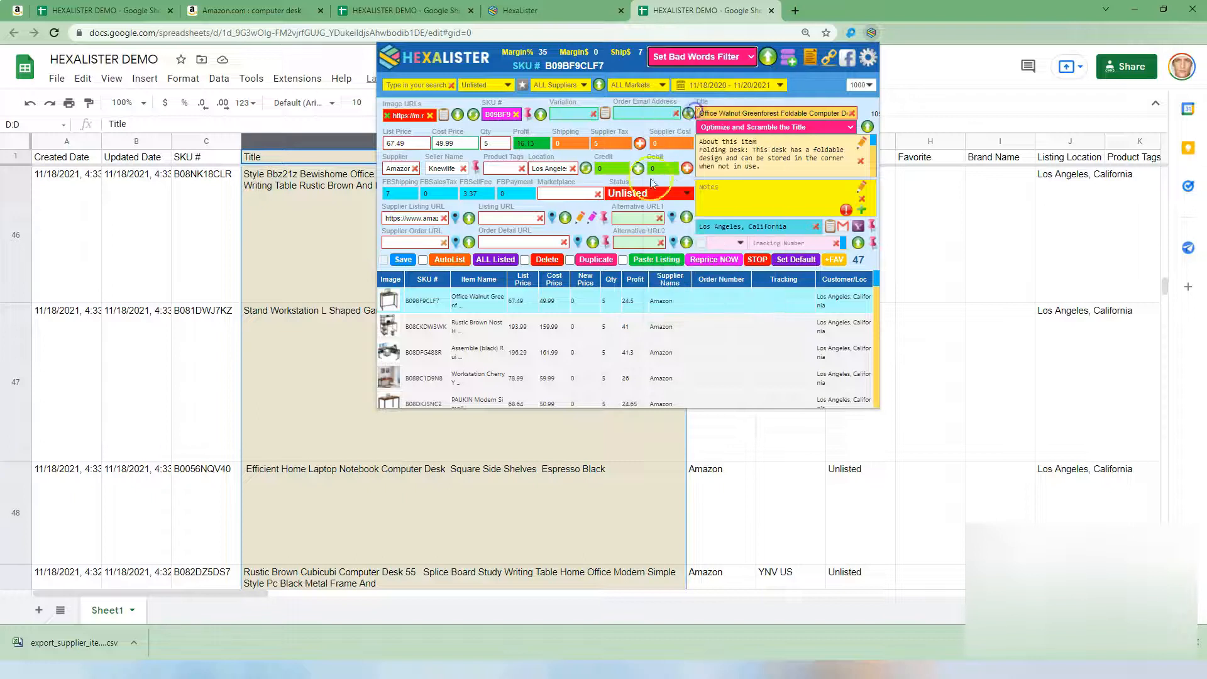
click(767, 57)
click(516, 176)
key(Return)
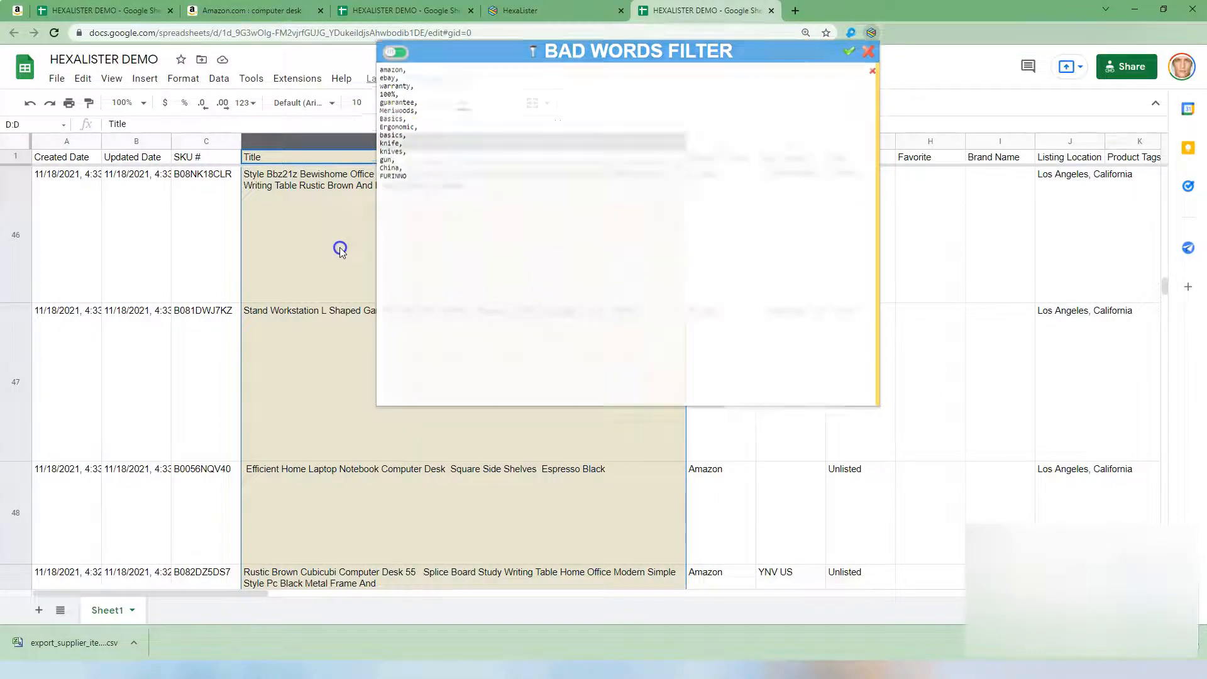
click(367, 187)
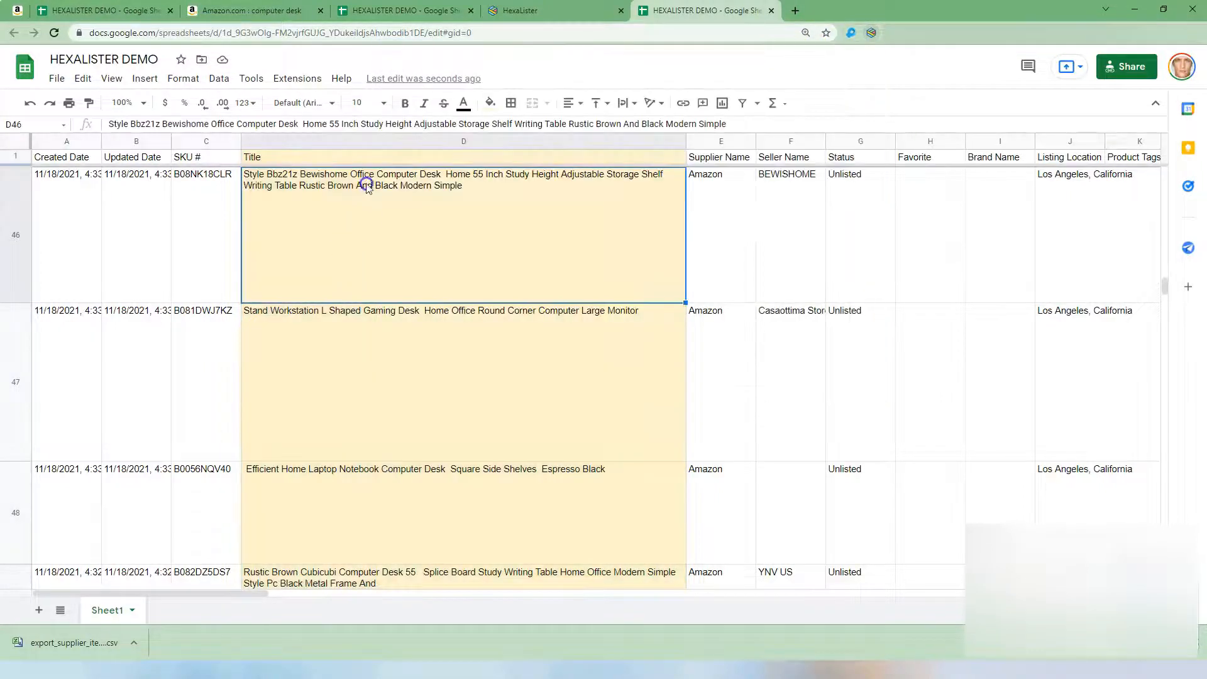
Step: Examine the remaining titles down to the last data row 49, and return to the first listings of the sheet
click(476, 373)
scroll(471, 369, down, 2)
scroll(451, 364, up, 1)
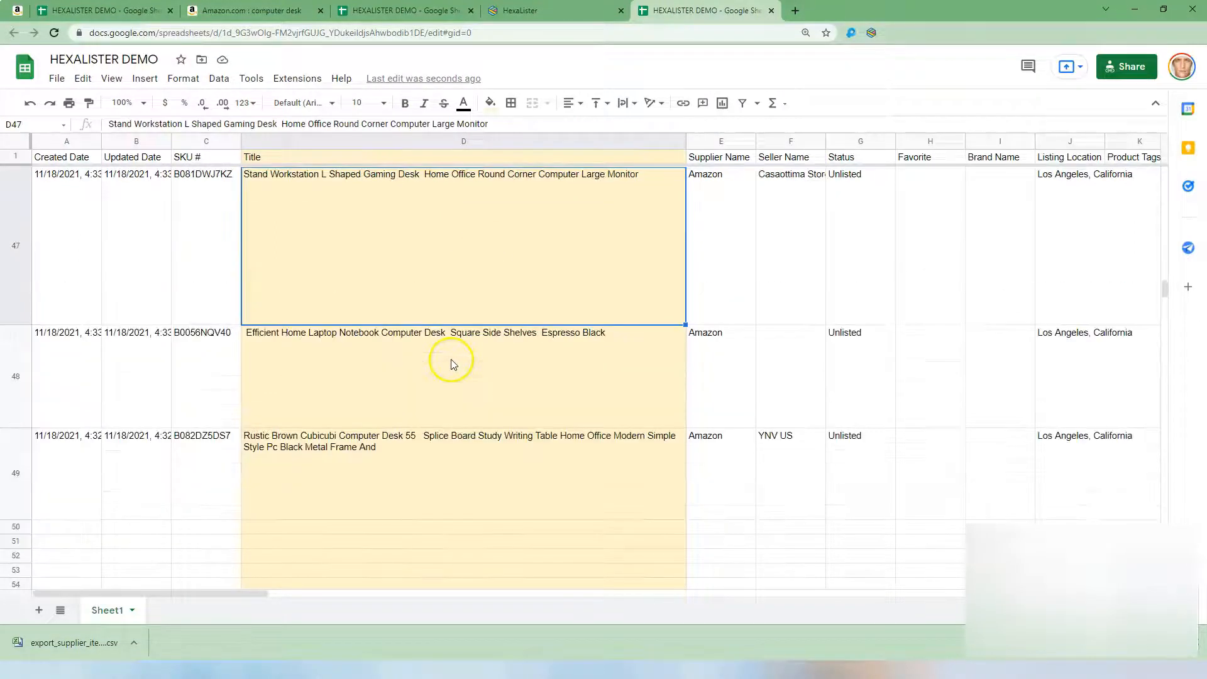
scroll(352, 456, up, 4)
scroll(182, 490, down, 1)
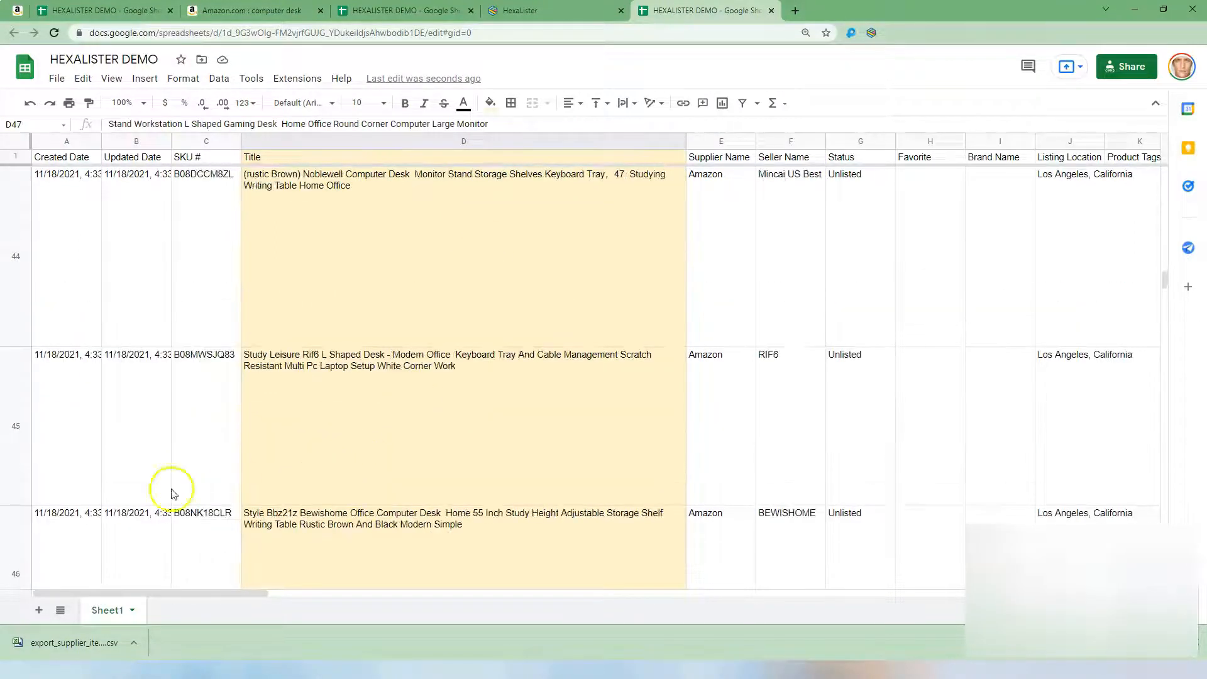
scroll(63, 522, down, 2)
scroll(72, 465, down, 2)
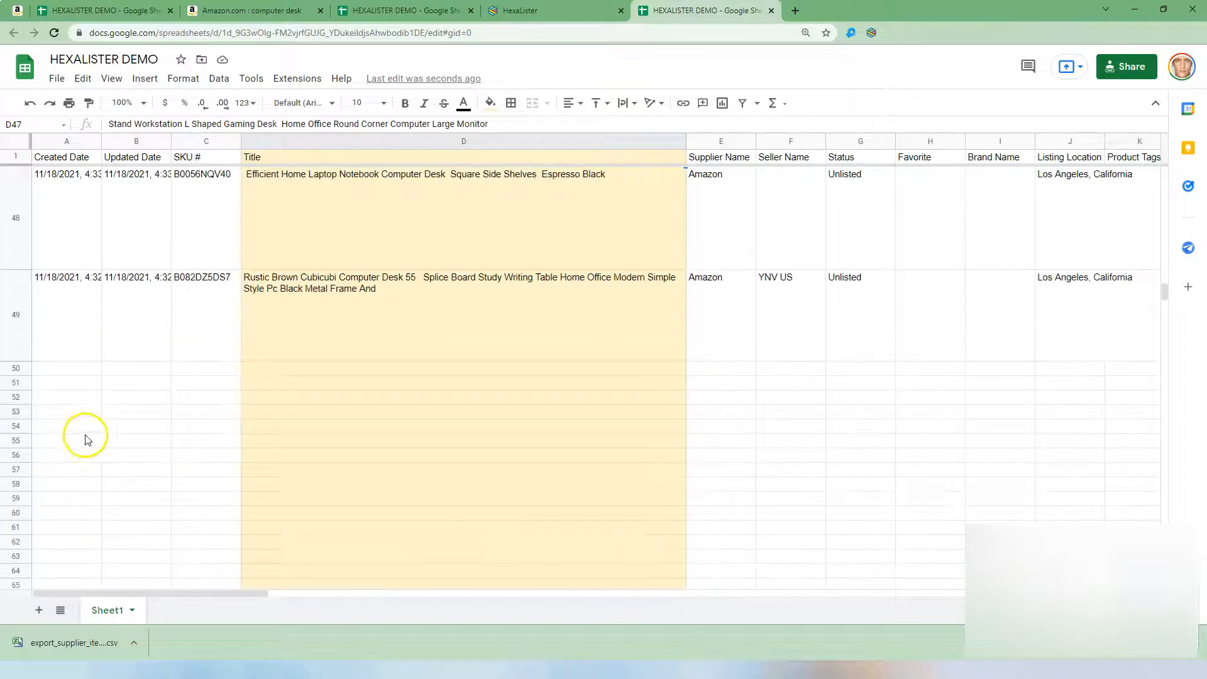
click(15, 313)
click(17, 156)
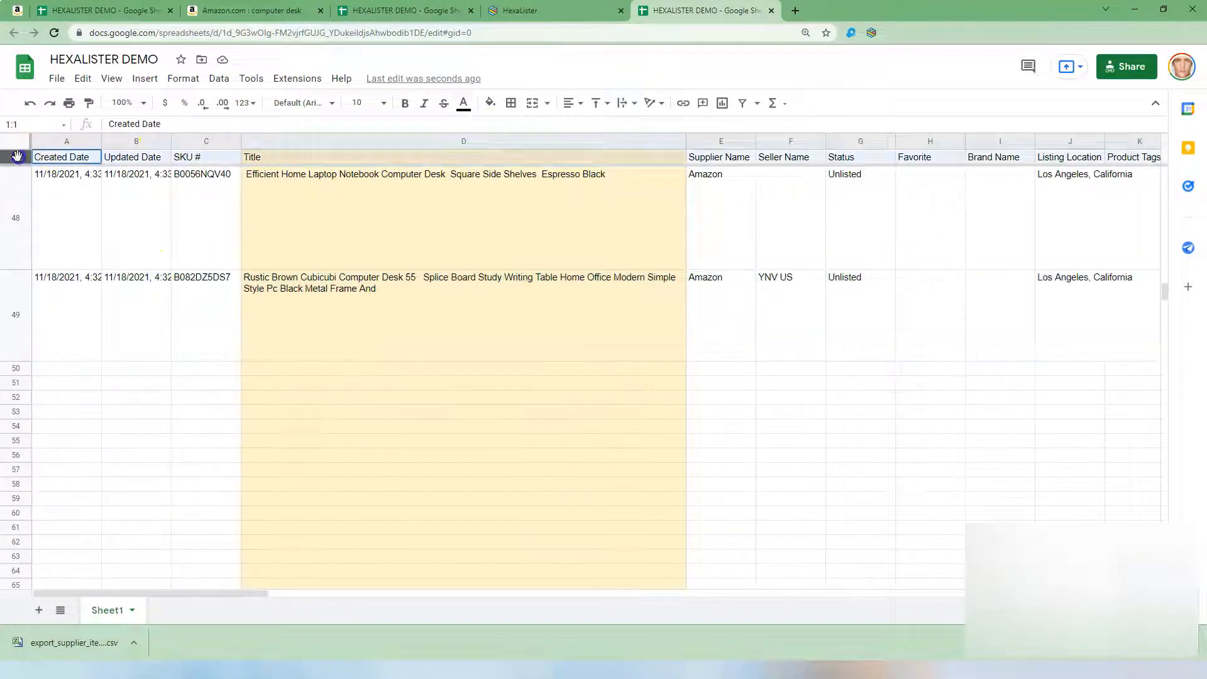
drag(1166, 299, 1154, 148)
click(589, 316)
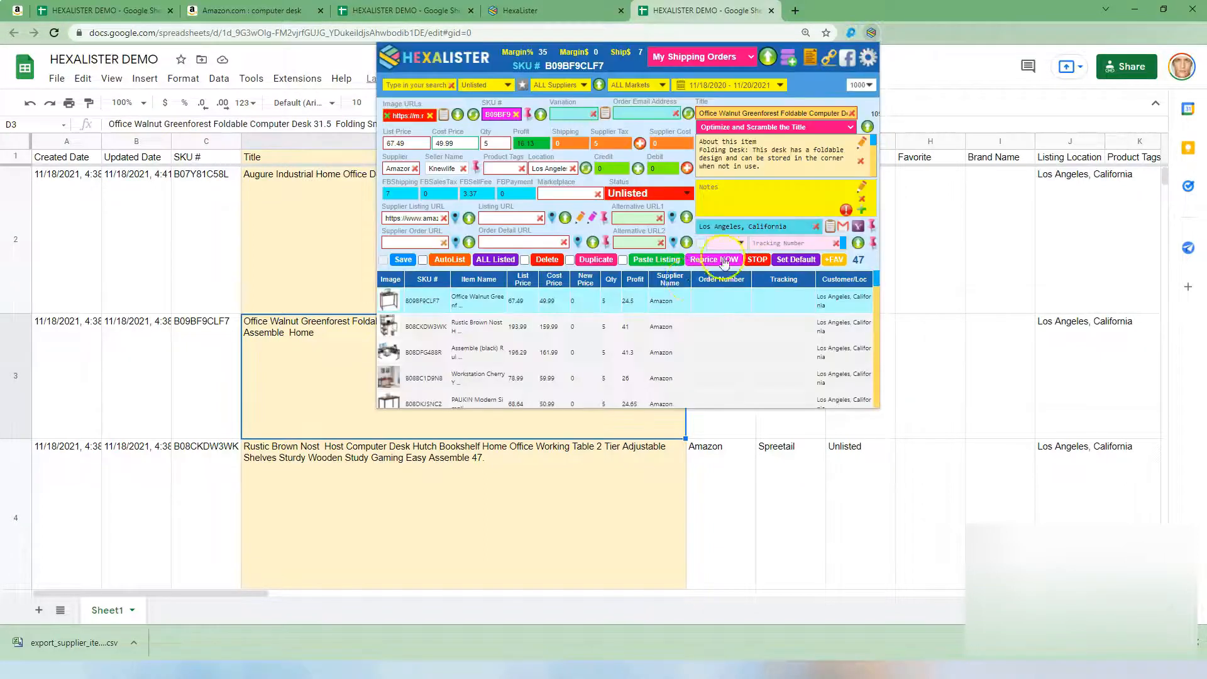
Step: Examine the unlisted Amazon desks in the HexaLister extension, opening several records down the list to SKU B08HMS99YW
click(614, 329)
click(609, 363)
scroll(568, 371, down, 3)
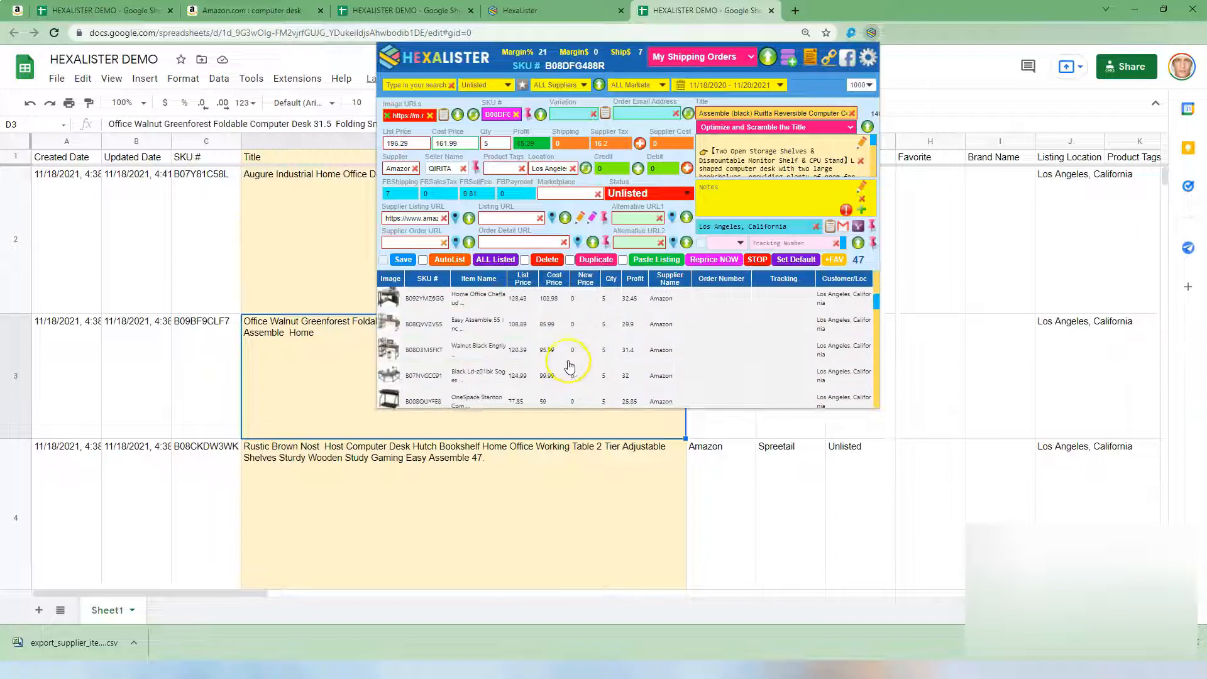
click(560, 351)
click(554, 384)
scroll(553, 371, down, 3)
click(551, 349)
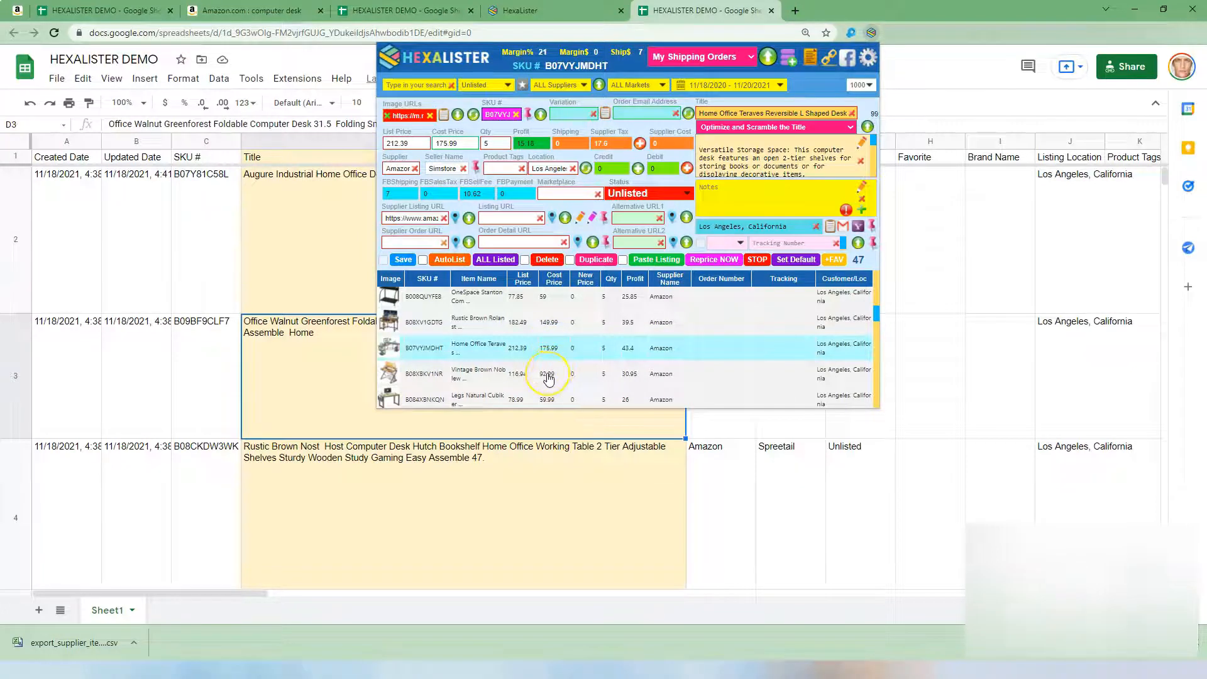
scroll(548, 378, down, 3)
click(550, 348)
click(553, 371)
click(552, 319)
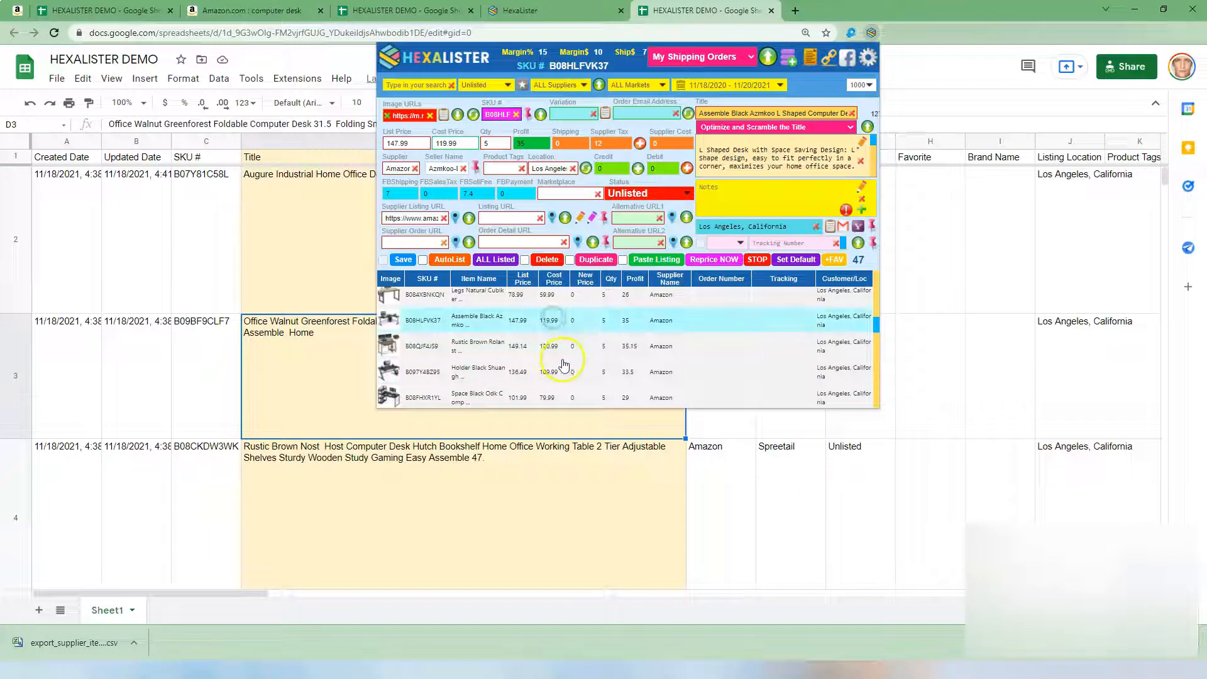
scroll(563, 365, down, 3)
click(552, 344)
click(549, 369)
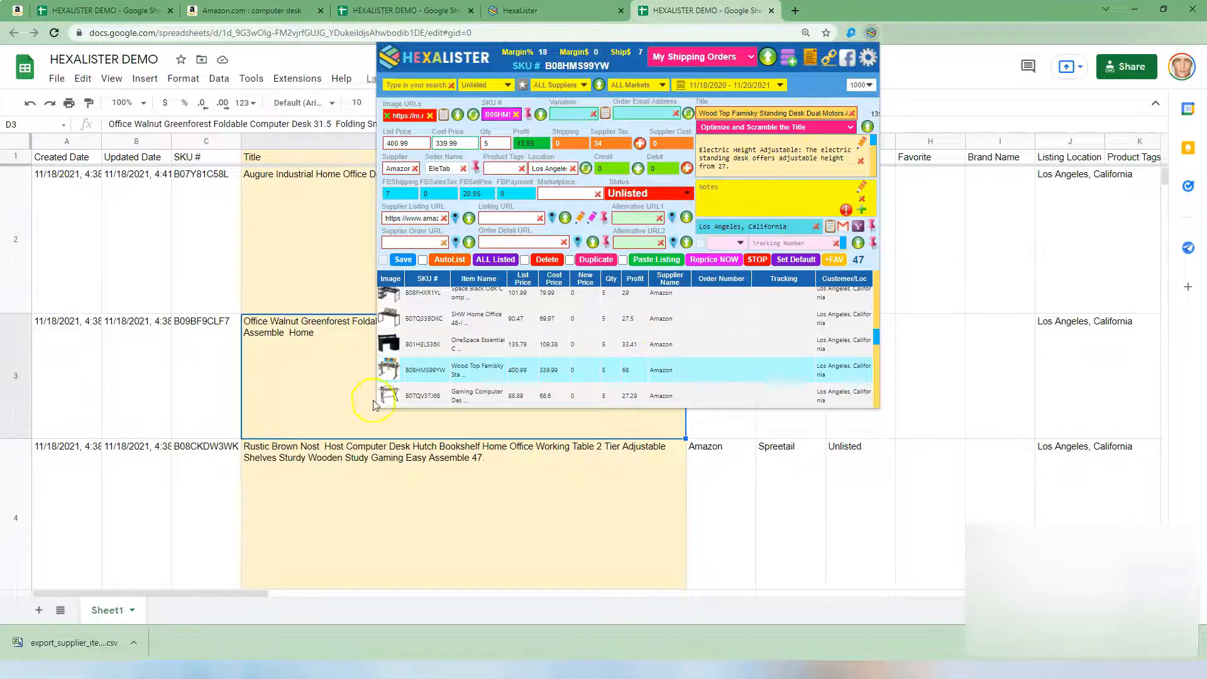
Step: Return to the sheet and trim the whitespace in the whole Title column D
click(366, 495)
scroll(535, 427, down, 3)
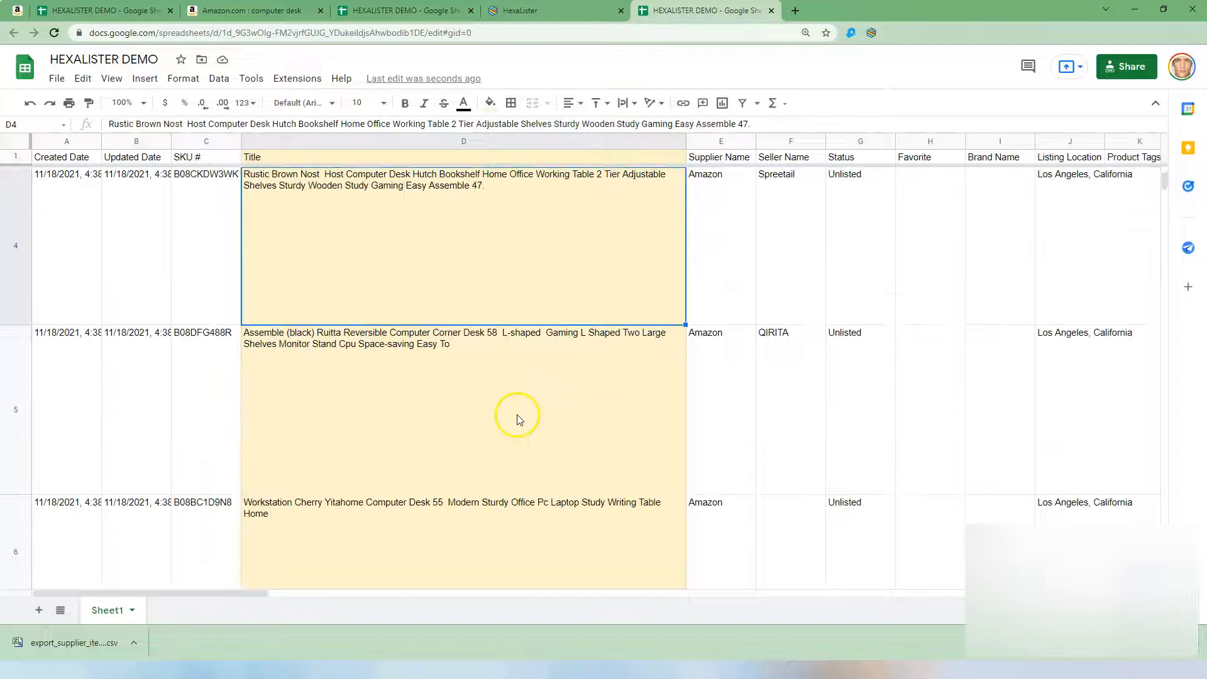
scroll(517, 416, down, 5)
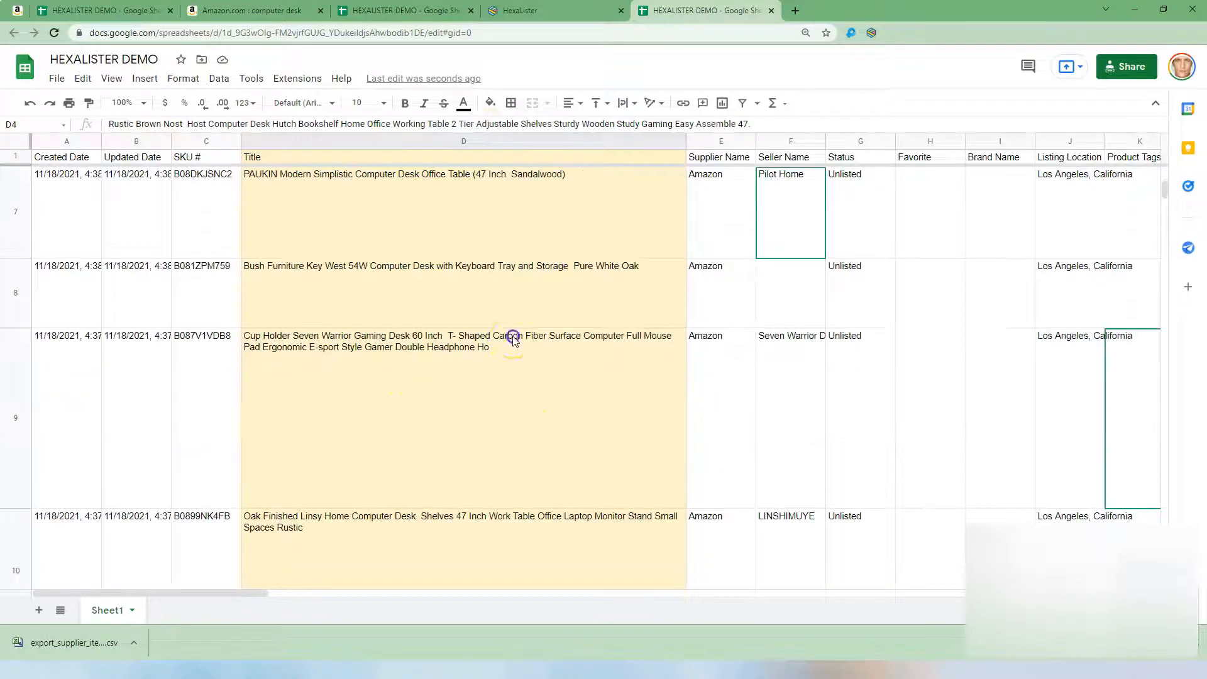
click(513, 340)
scroll(561, 396, up, 5)
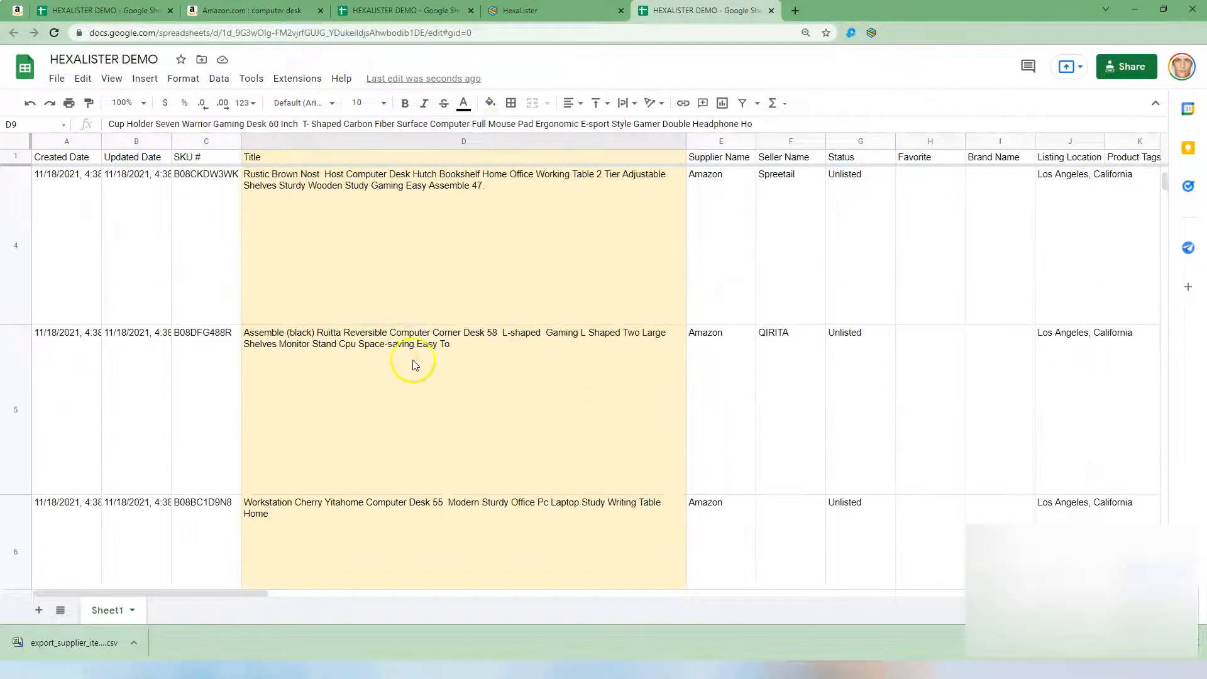
click(398, 141)
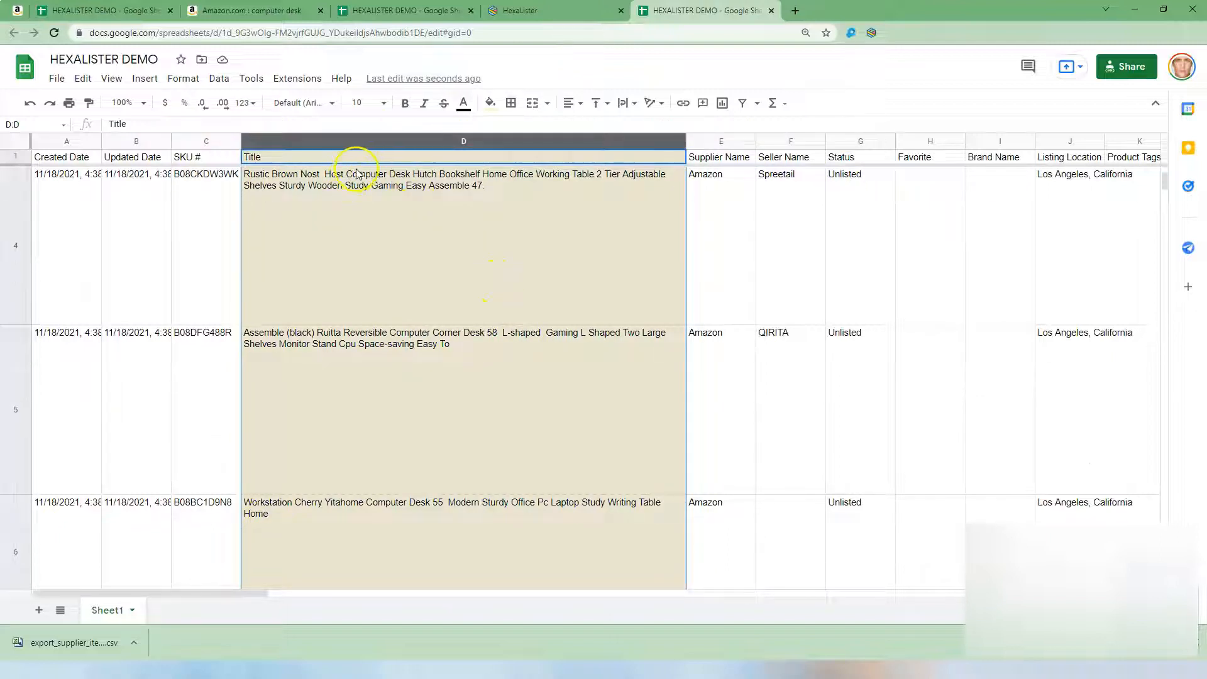
click(219, 78)
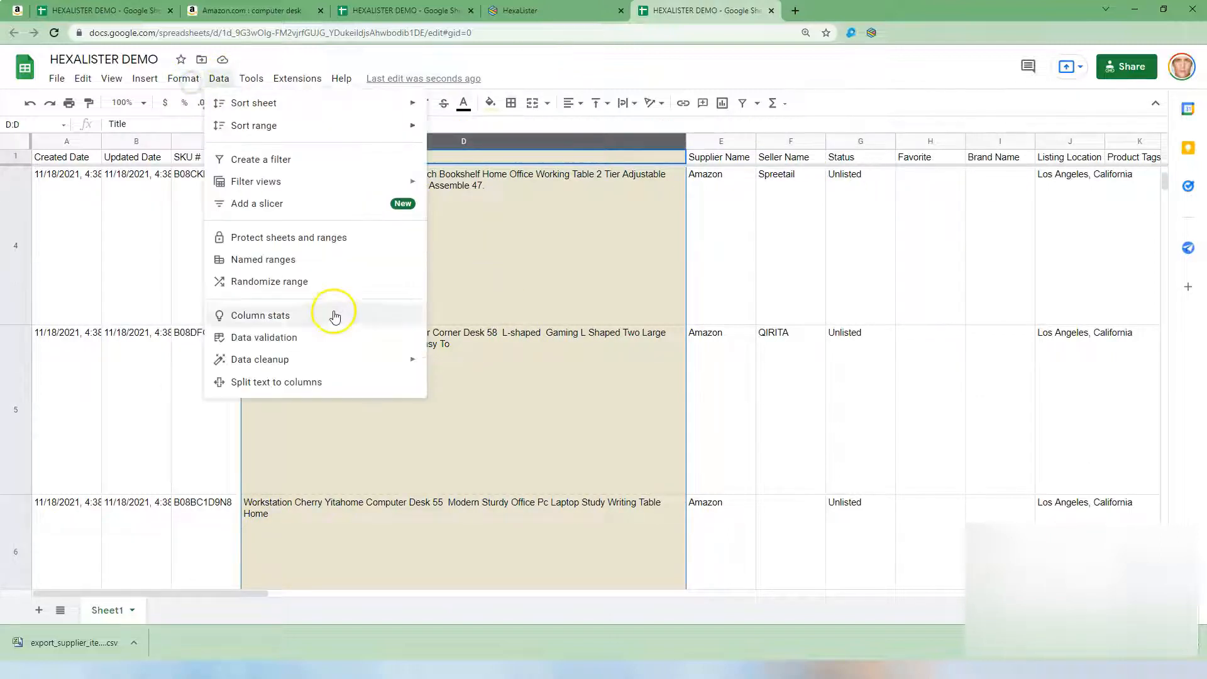
mouse_move(366, 365)
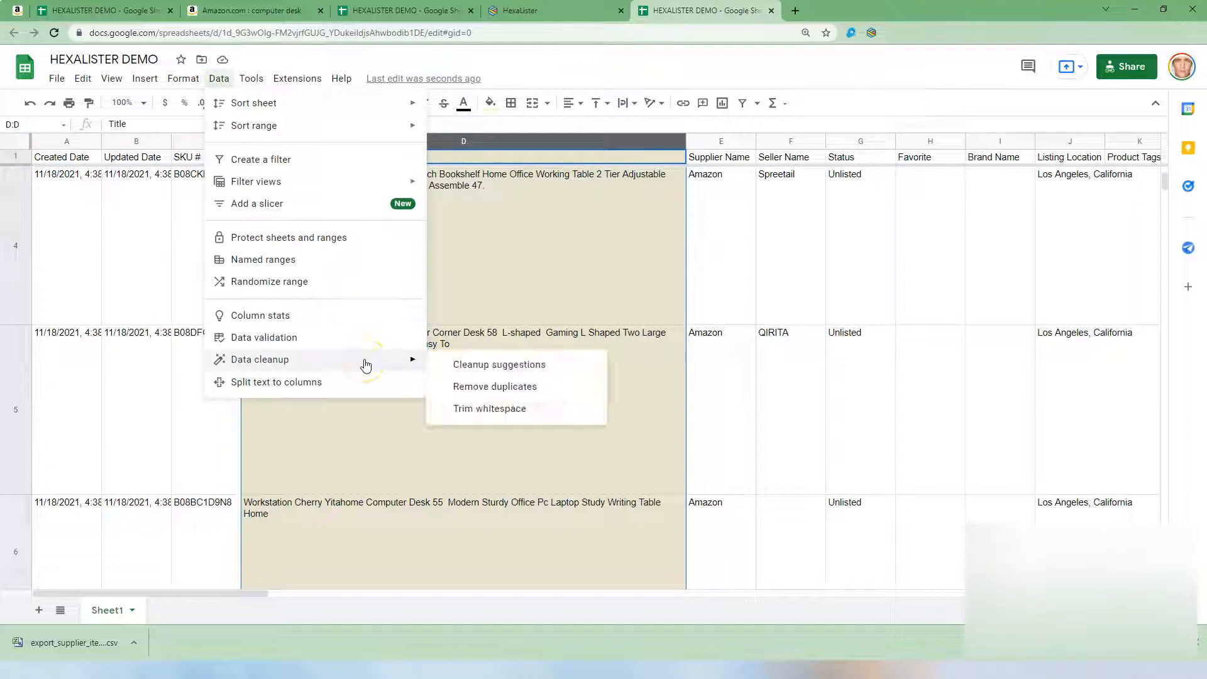
click(515, 410)
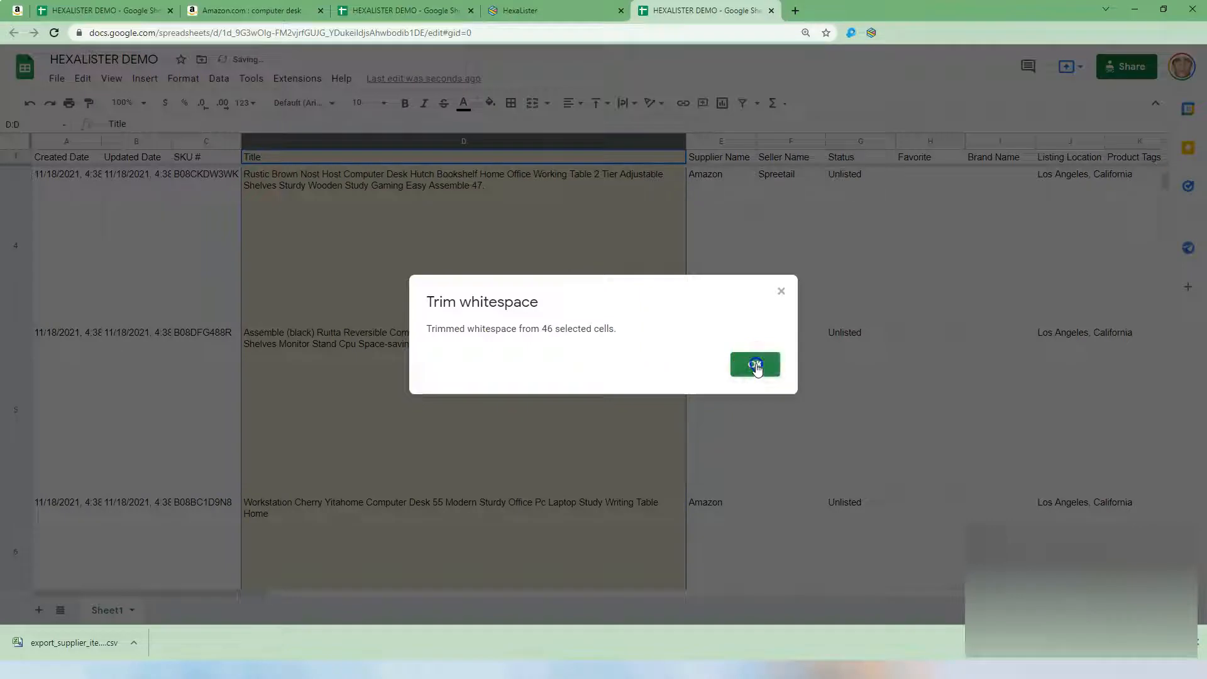
click(757, 363)
Step: Check the spacing and wording of the trimmed titles in rows 4 to 13
click(484, 200)
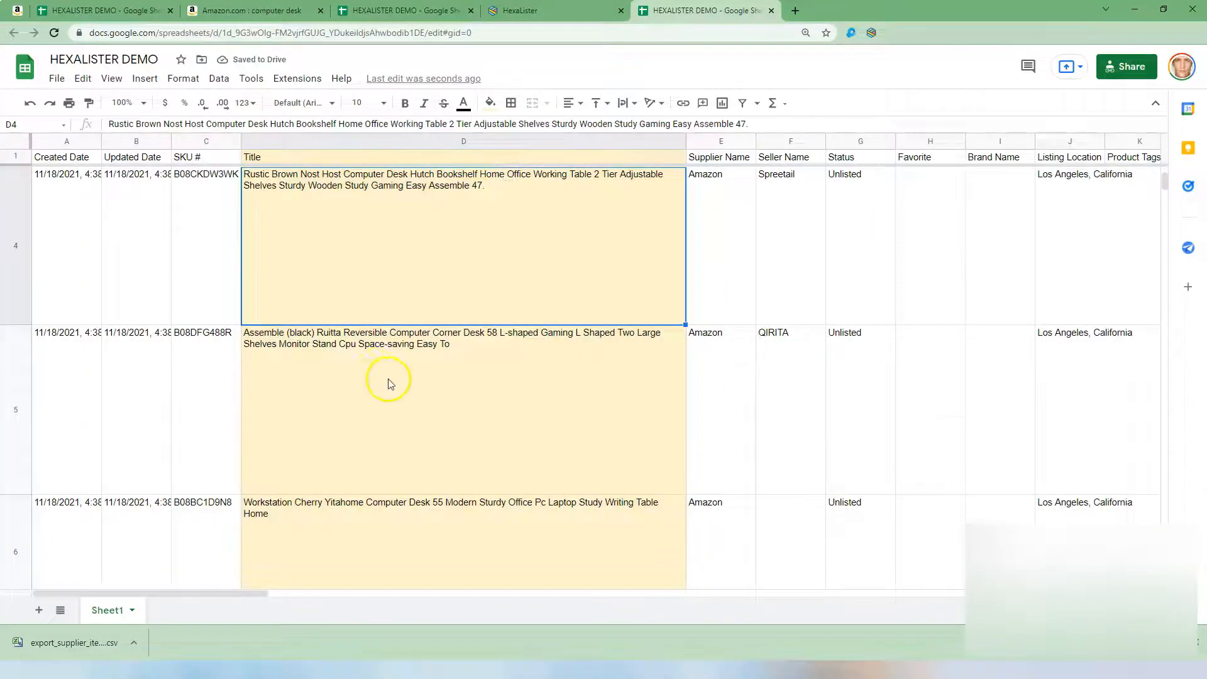
scroll(390, 383, down, 6)
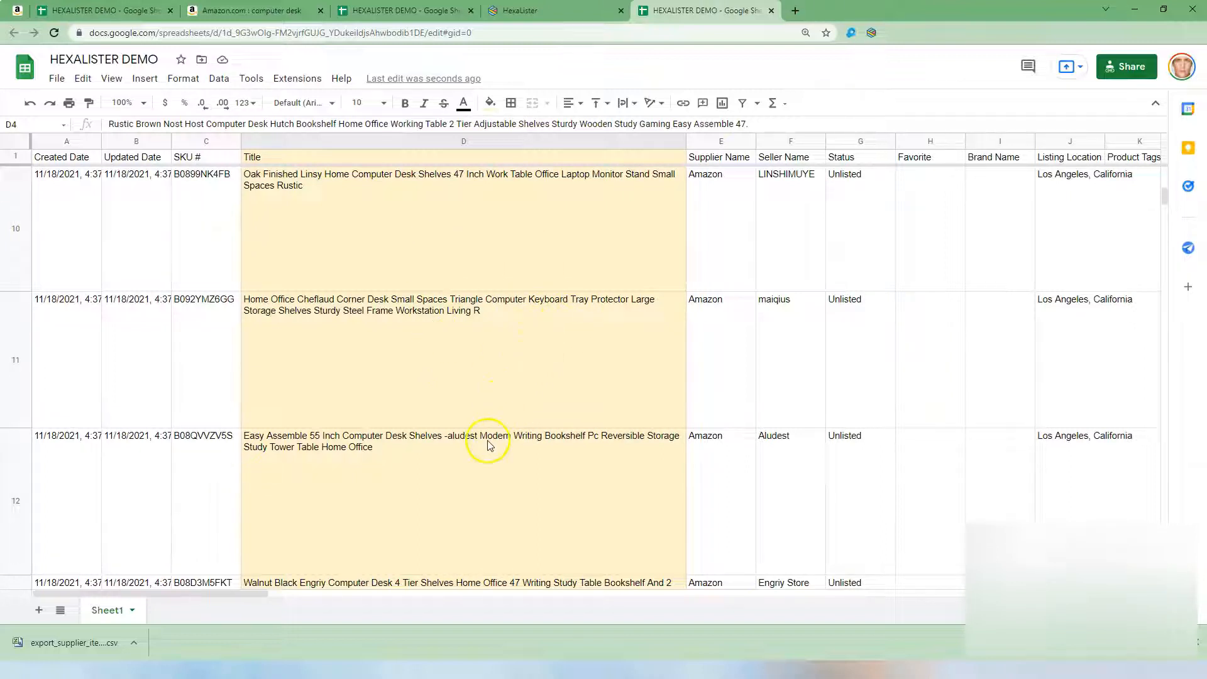
scroll(481, 487, down, 1)
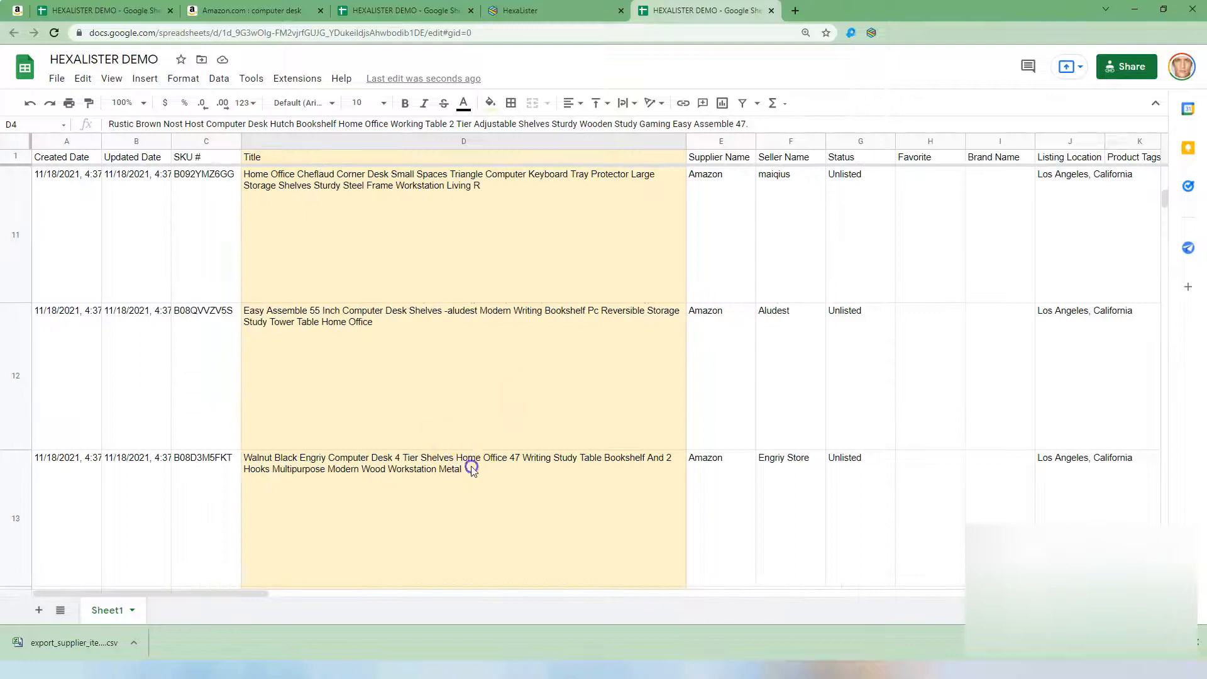
click(469, 464)
click(564, 398)
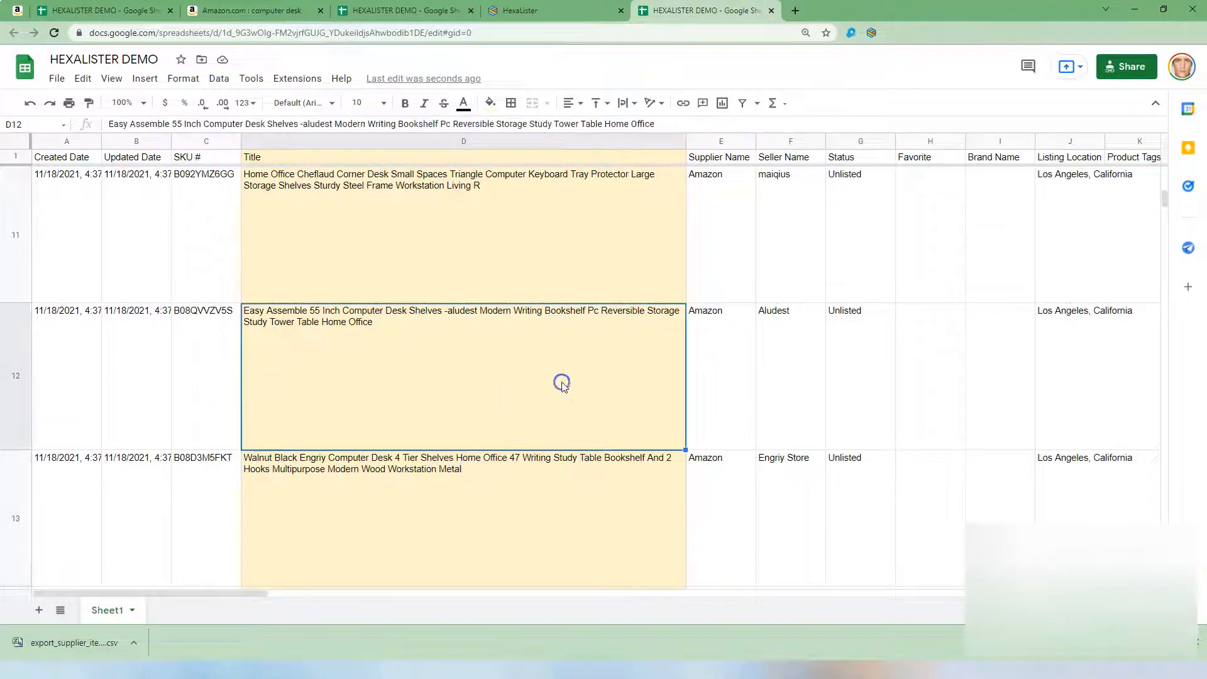
Step: Examine the trimmed titles from row 11 down to row 26, inspecting the SHW Home Office desk title in row 24
click(586, 141)
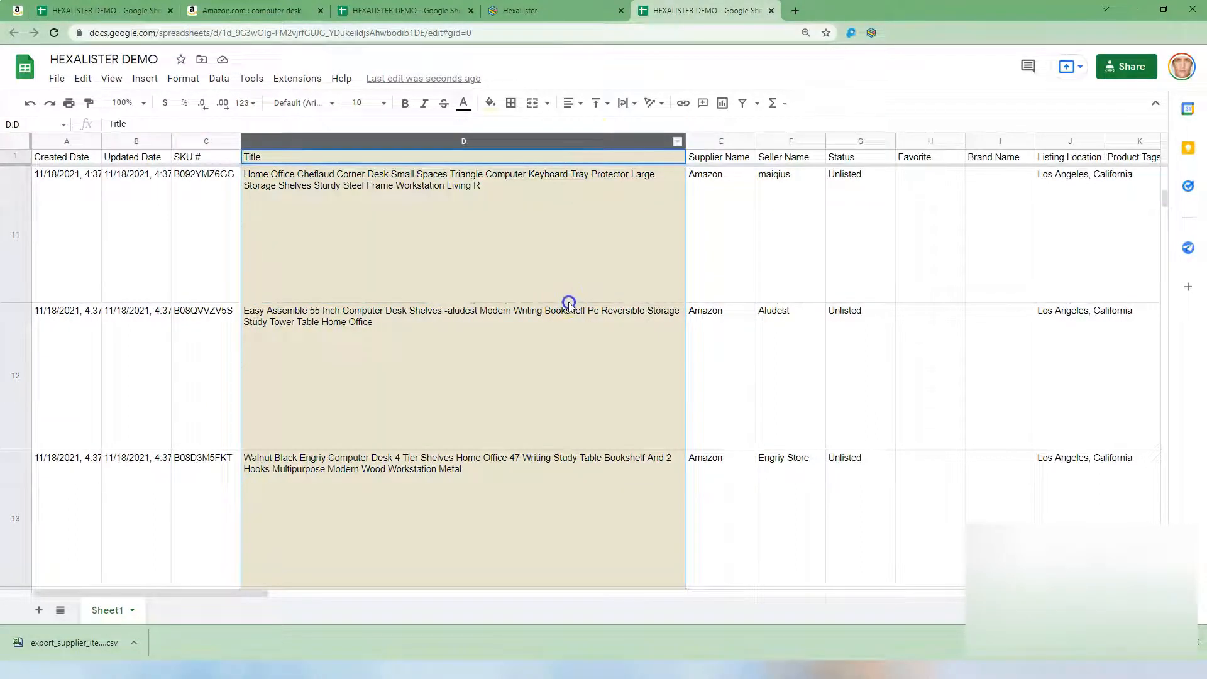
click(570, 258)
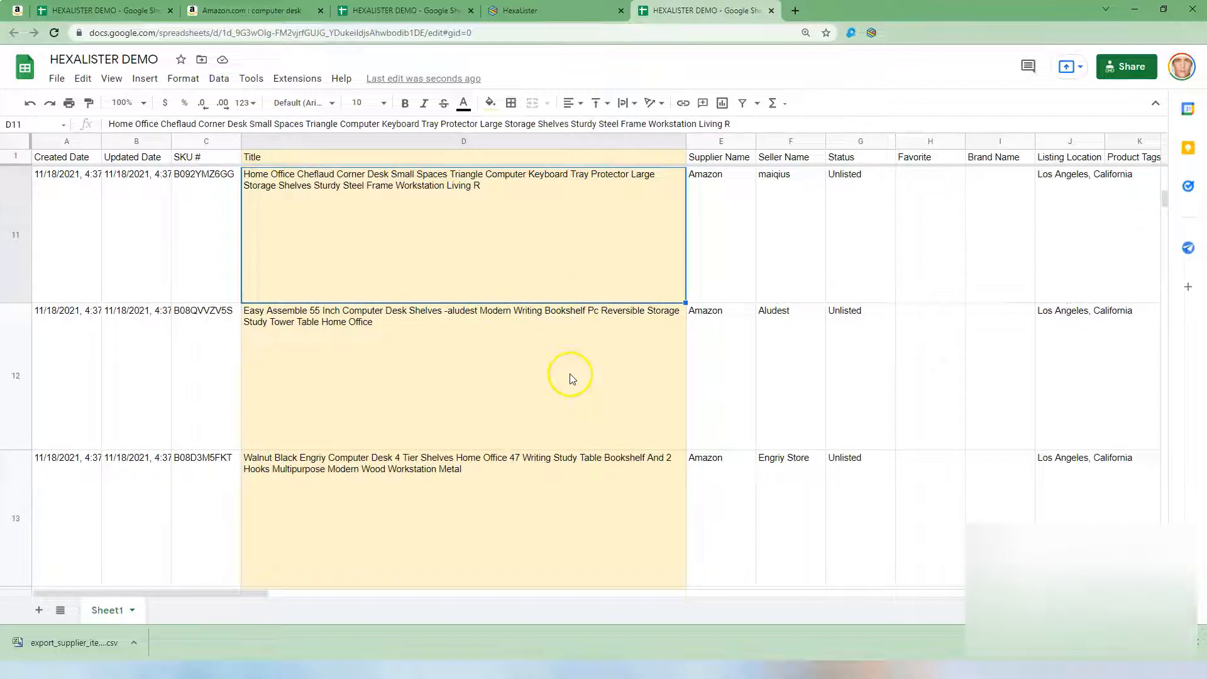
scroll(457, 313, down, 6)
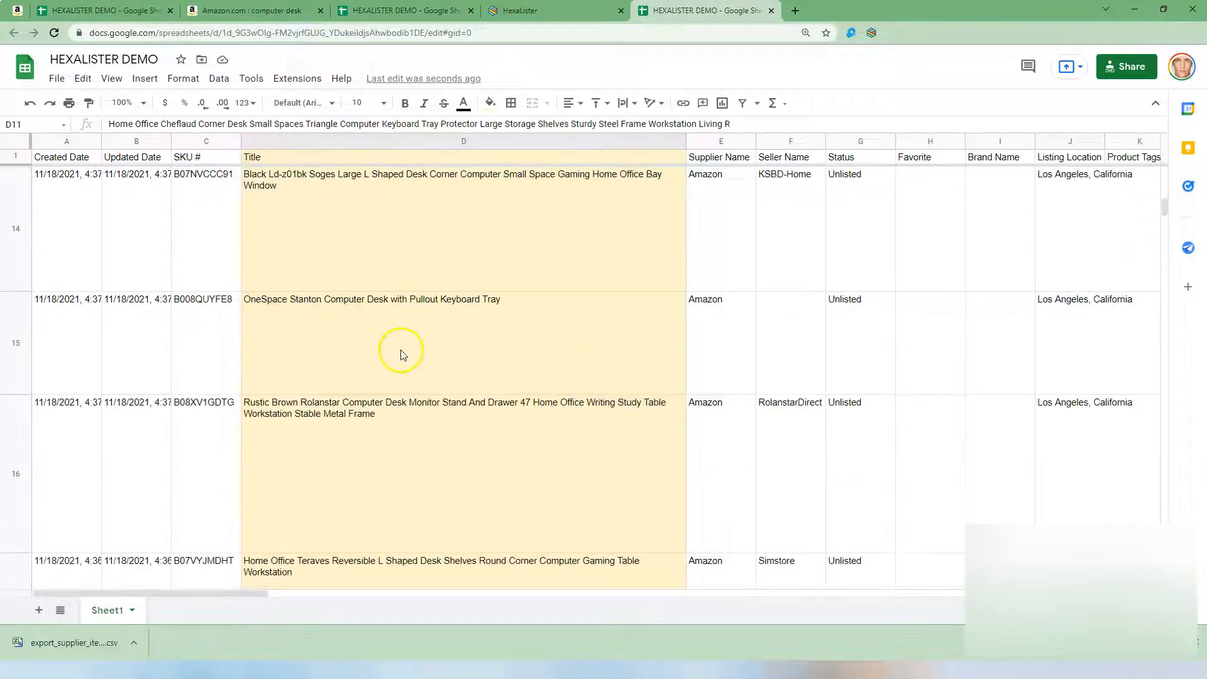
scroll(444, 289, down, 6)
scroll(448, 363, down, 5)
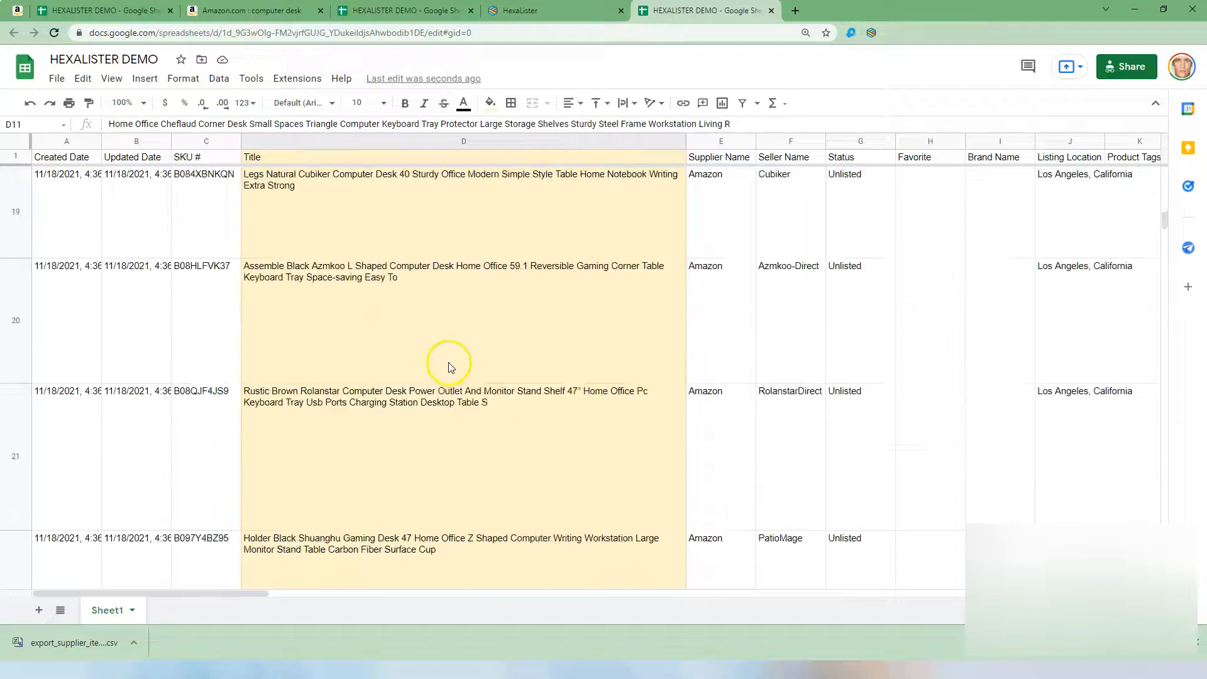
scroll(469, 365, down, 5)
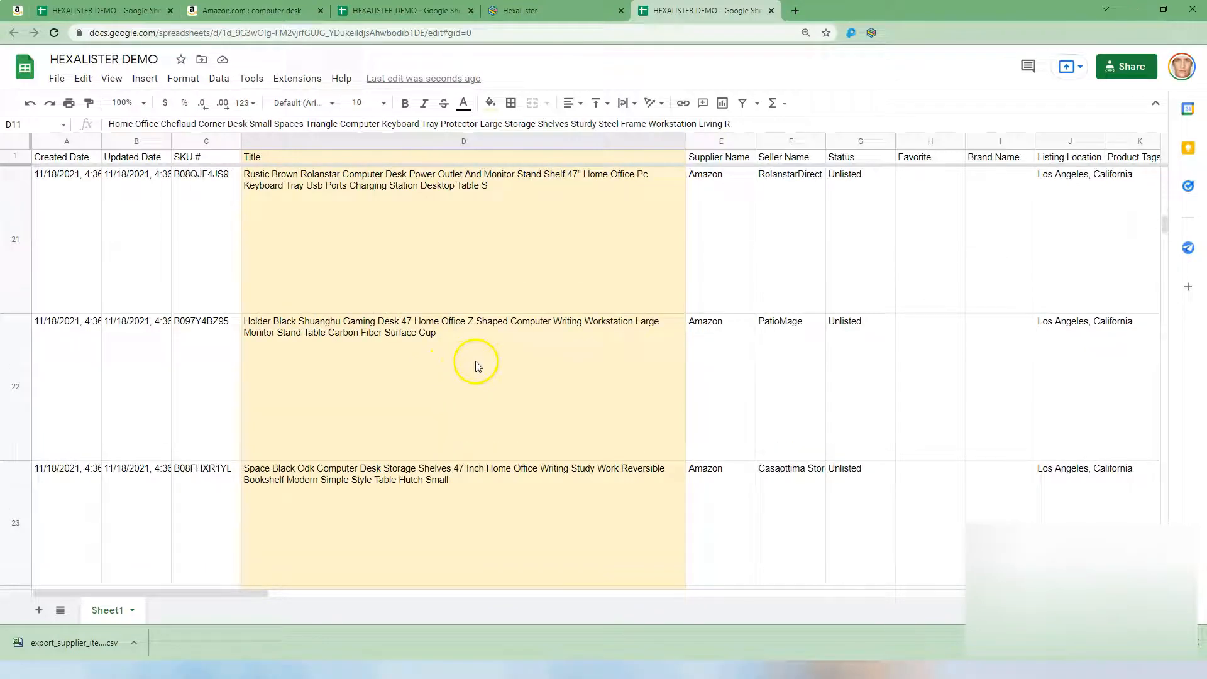
scroll(476, 364, down, 3)
scroll(488, 370, down, 3)
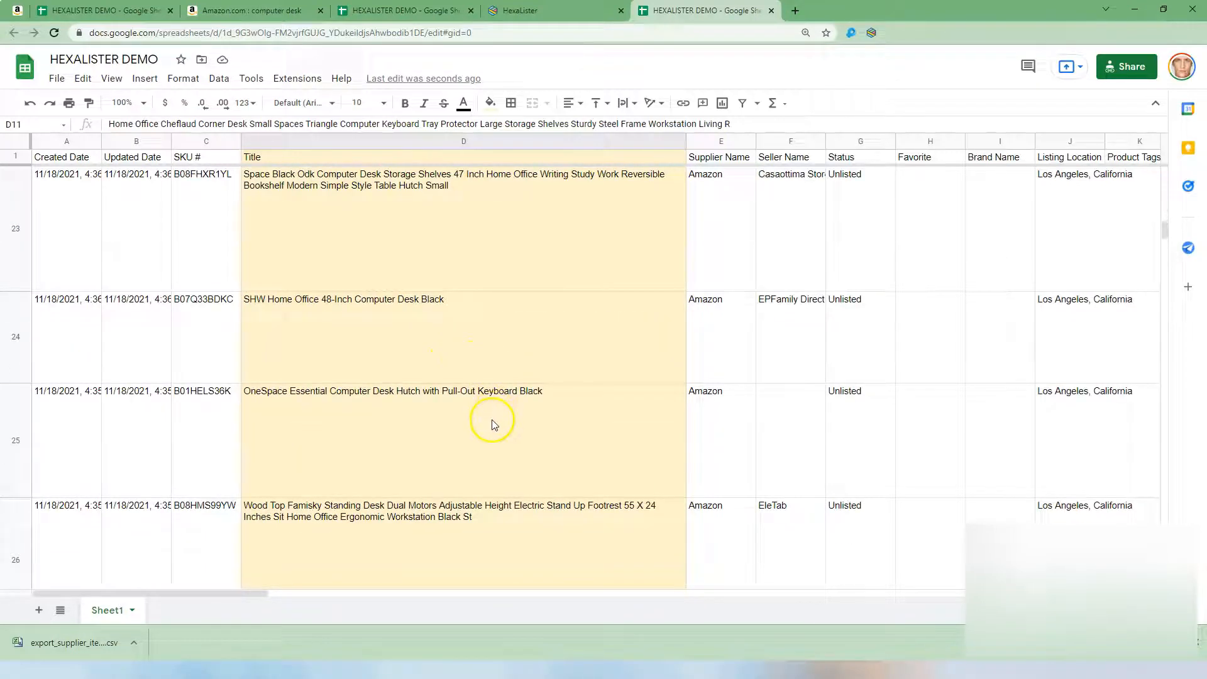
scroll(492, 425, up, 2)
triple_click(389, 446)
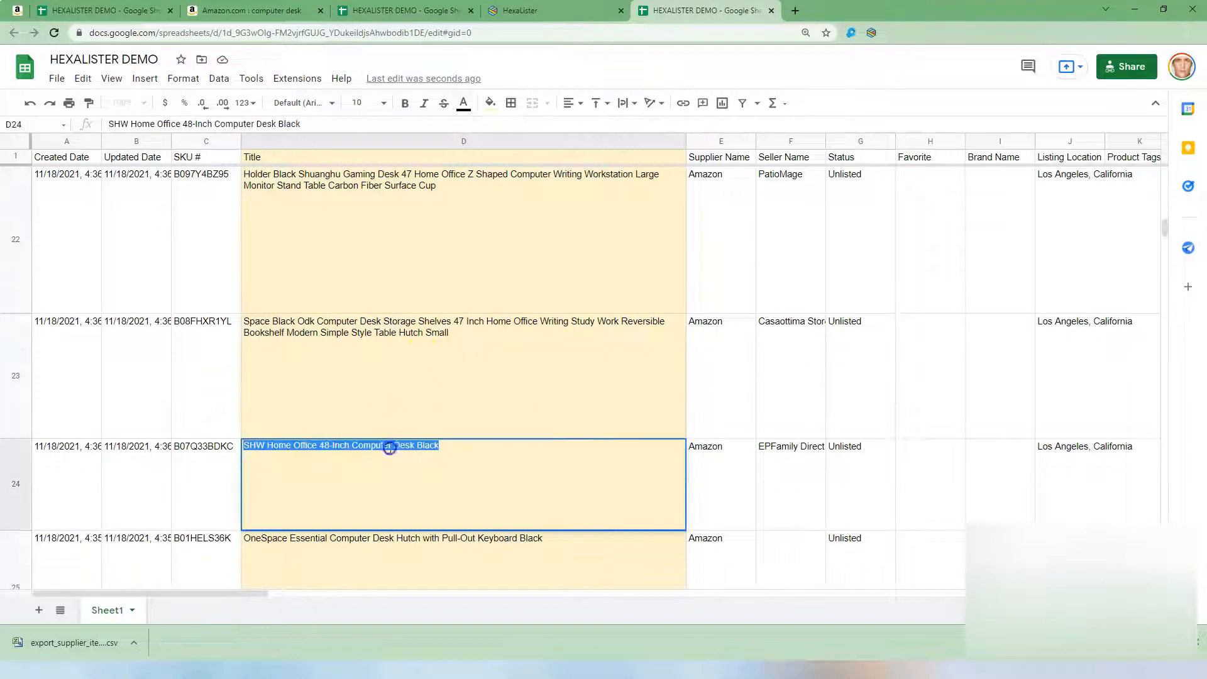
click(499, 457)
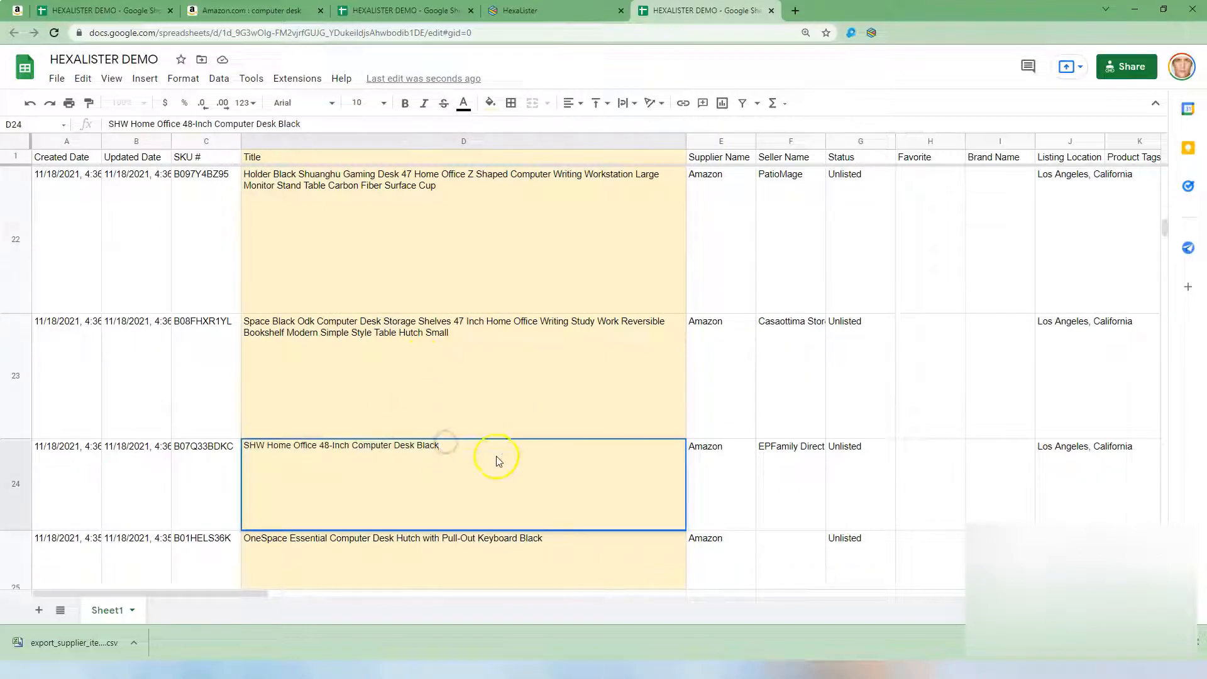
click(462, 554)
click(387, 447)
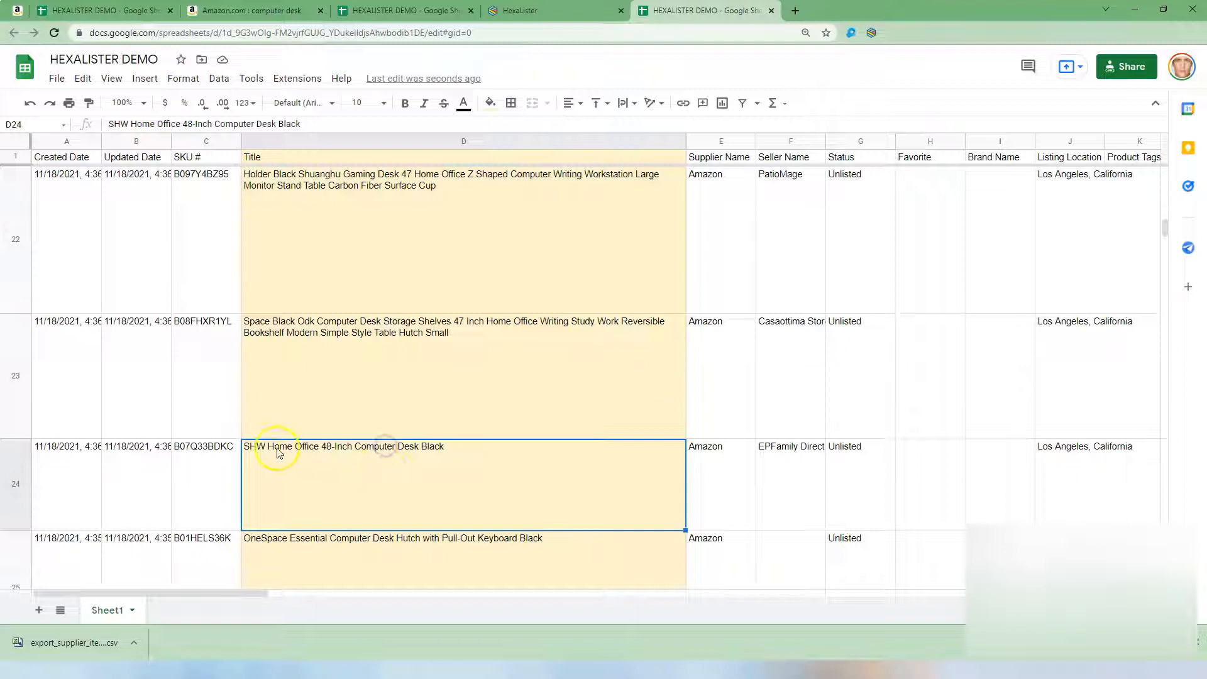
click(457, 394)
Step: Examine the titles from row 25 down to row 41, and return to the first listings of the sheet
scroll(531, 390, down, 3)
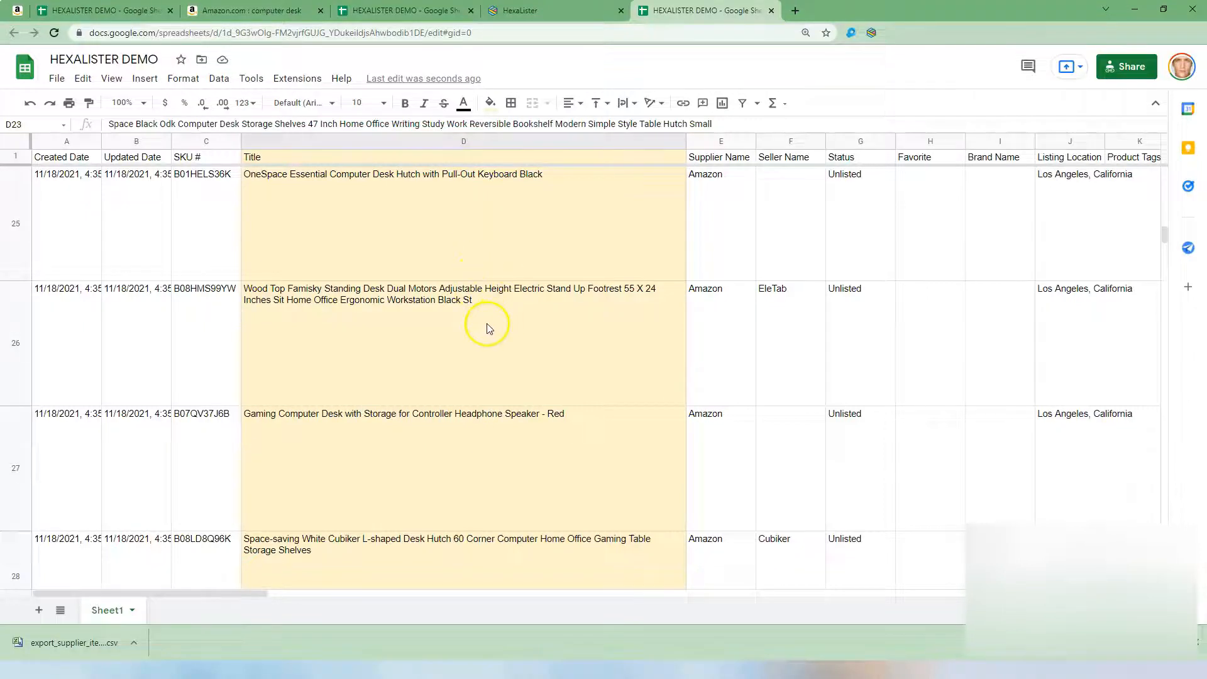
scroll(490, 315, down, 4)
scroll(486, 339, down, 1)
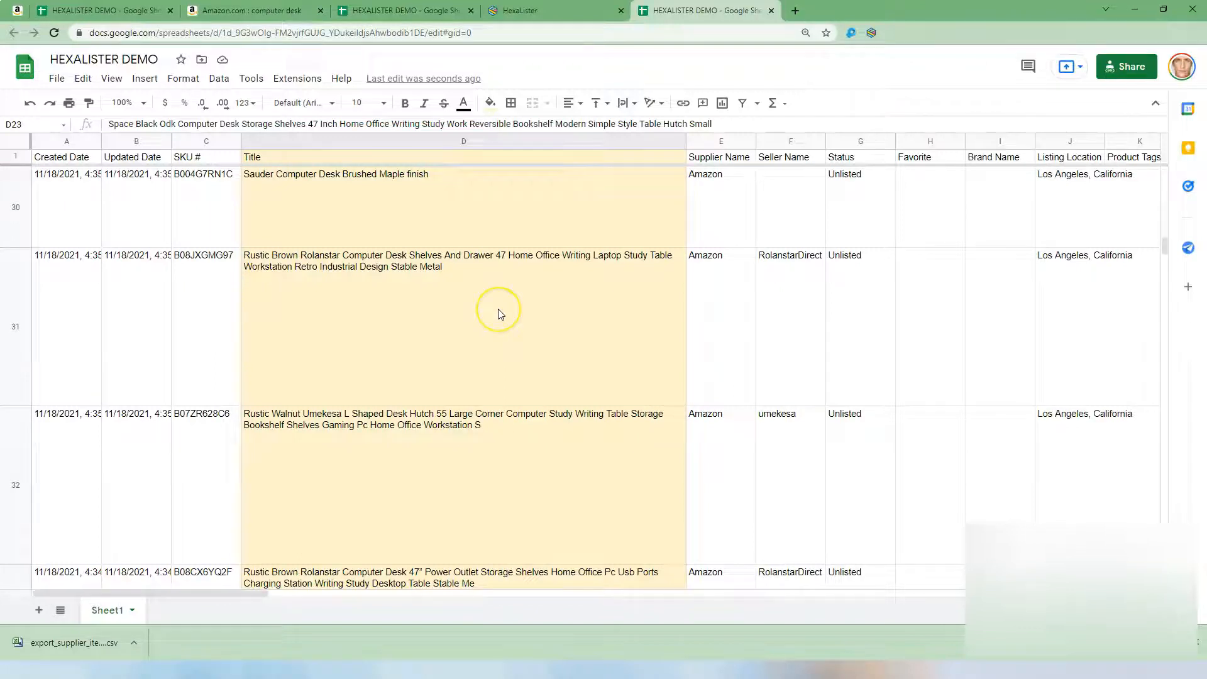
scroll(500, 314, down, 2)
scroll(503, 313, down, 4)
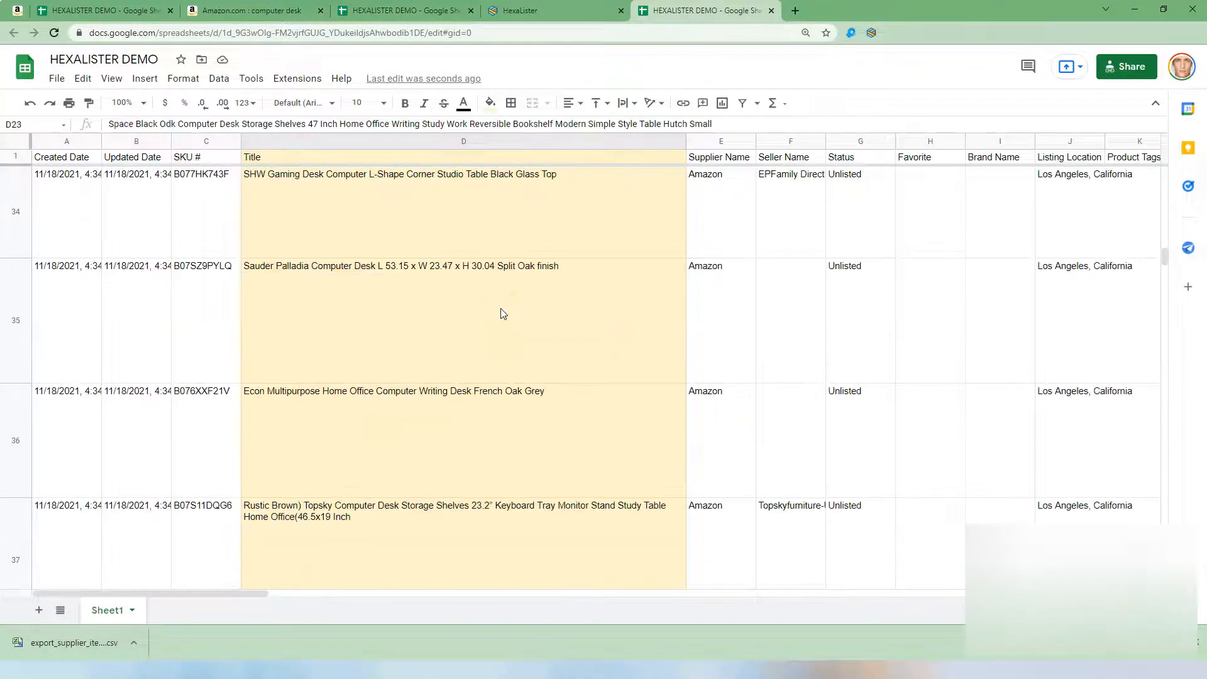
scroll(503, 313, down, 2)
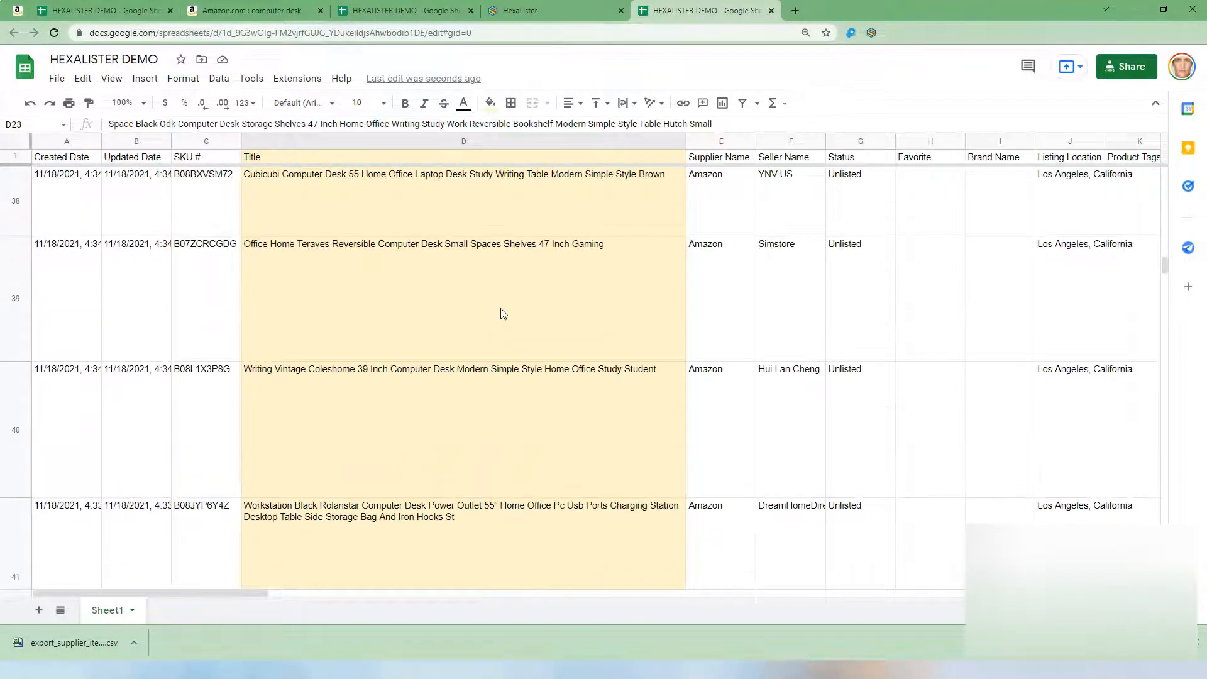
scroll(590, 349, up, 5)
scroll(589, 349, up, 20)
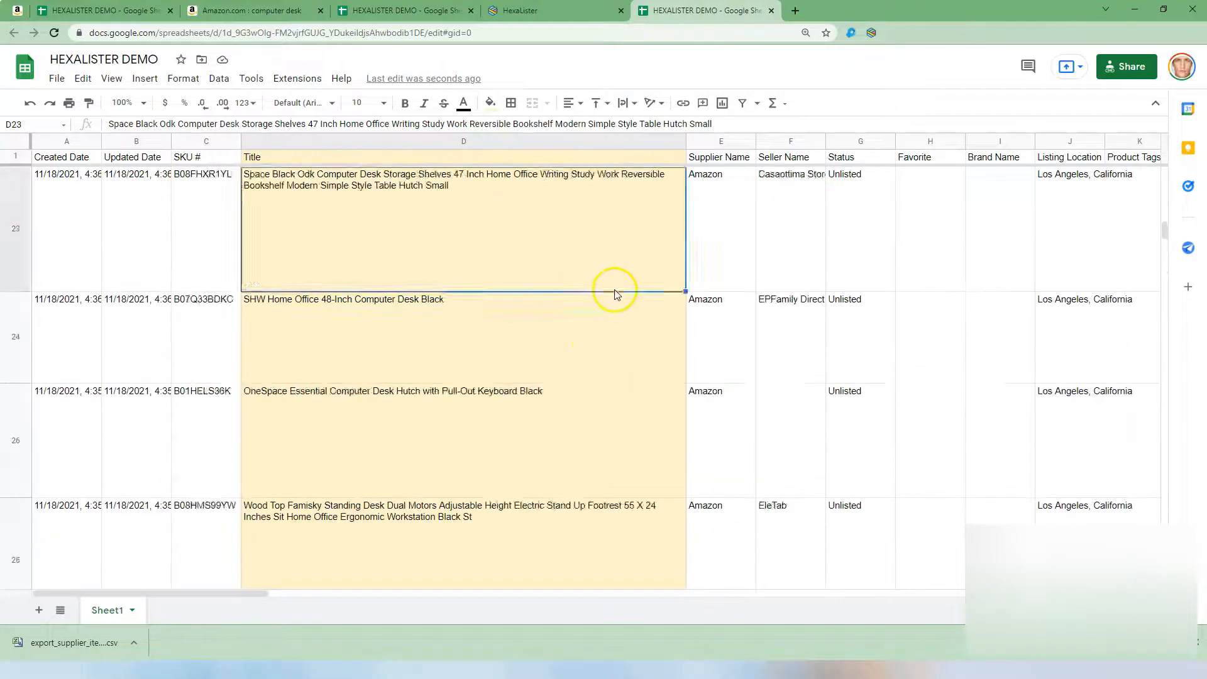
scroll(615, 293, up, 11)
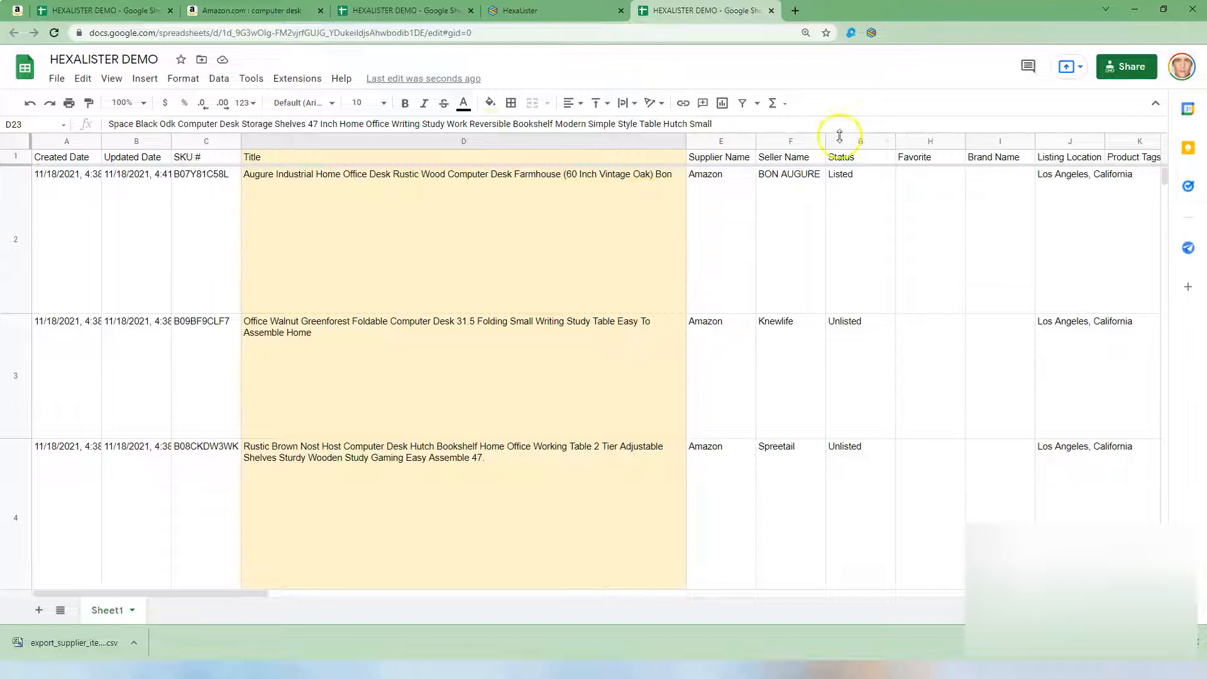
Step: Compare the Status values of the first listings, checking rows 2 and 3
click(620, 288)
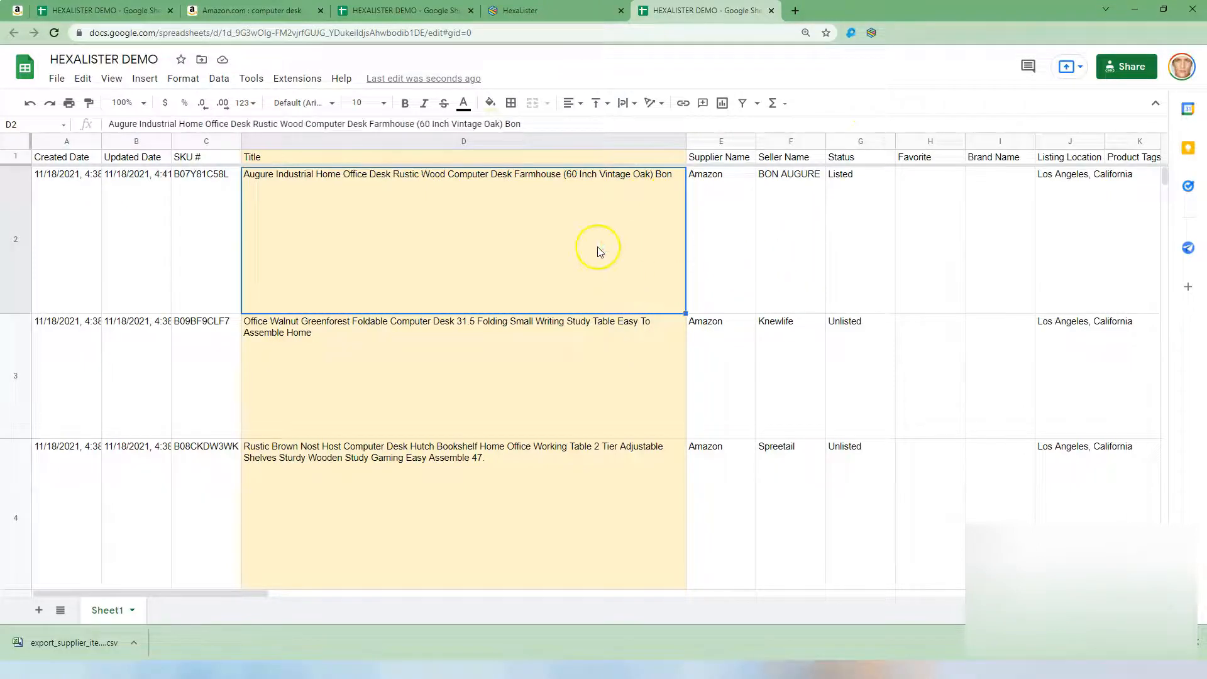
scroll(596, 243, down, 3)
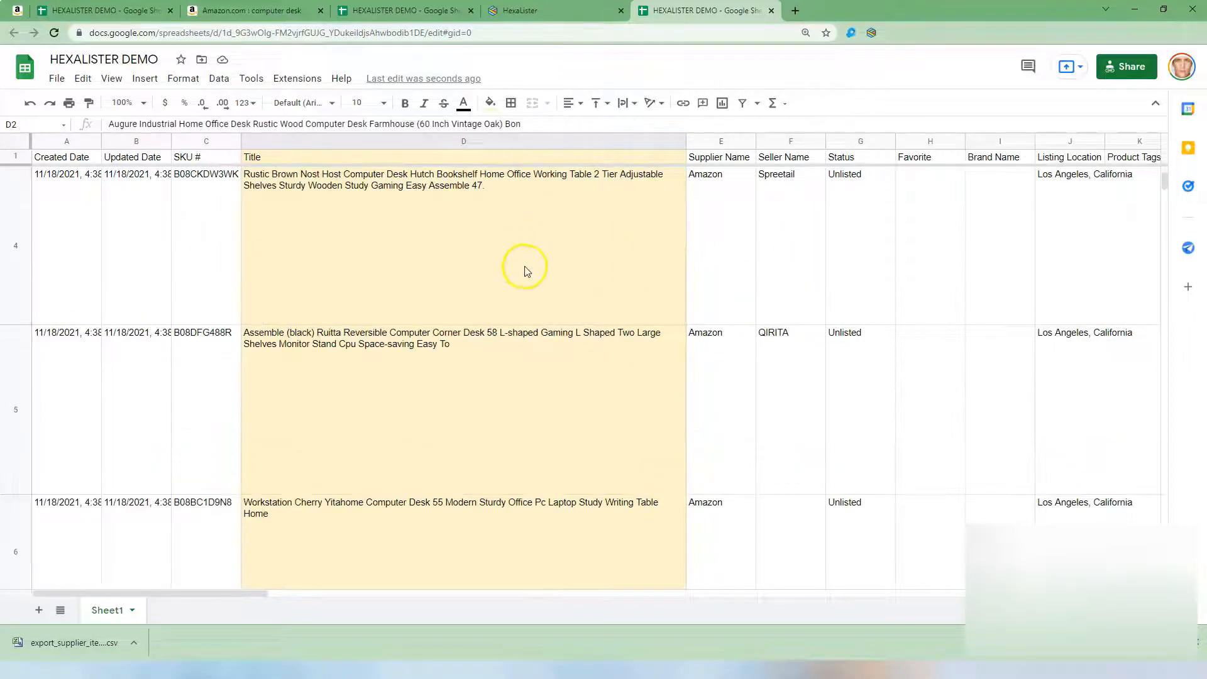
scroll(496, 322, up, 3)
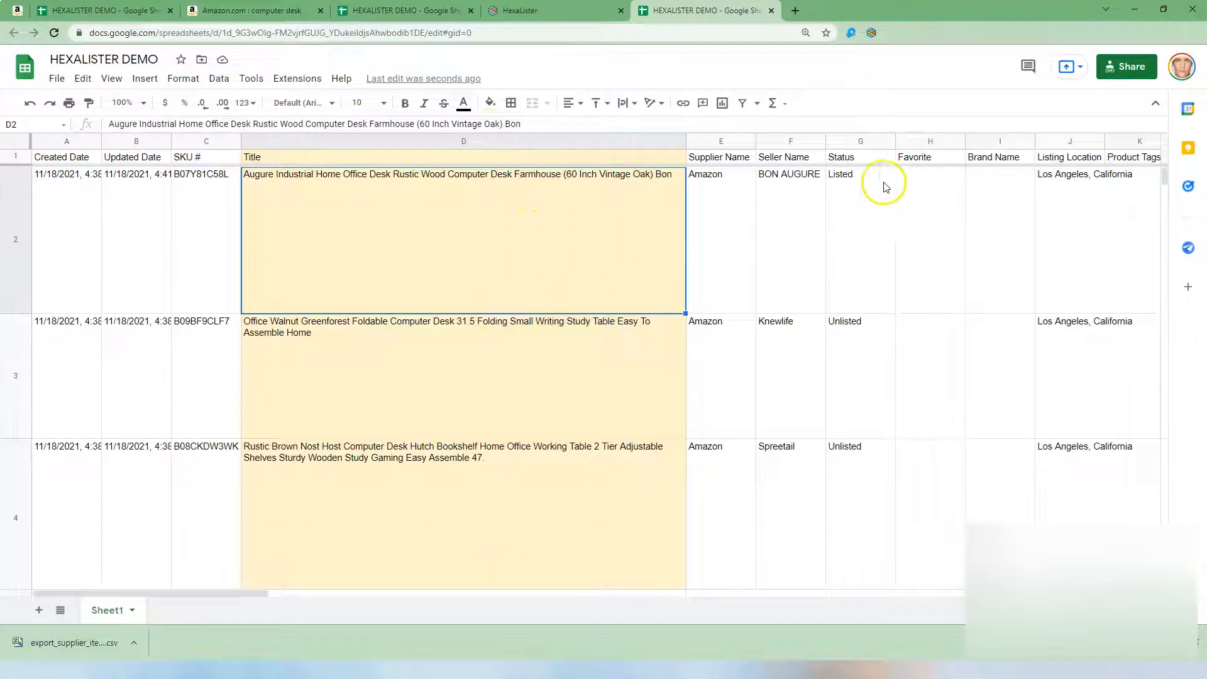
click(858, 187)
click(850, 349)
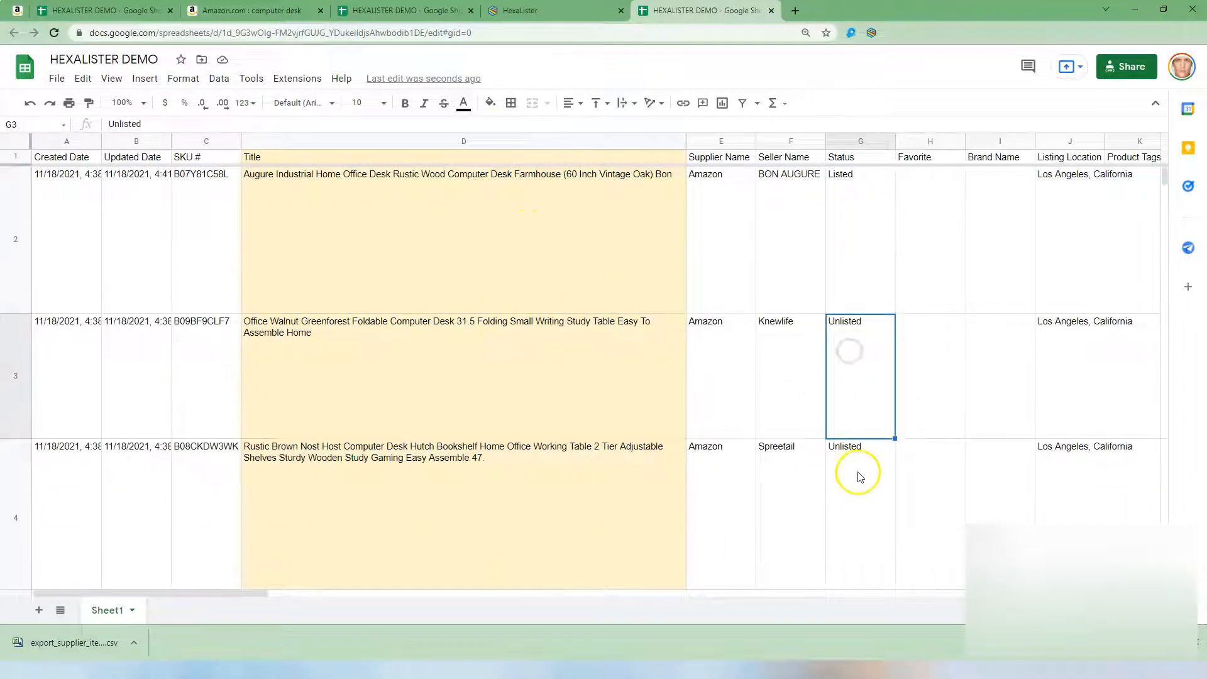
click(858, 189)
click(847, 184)
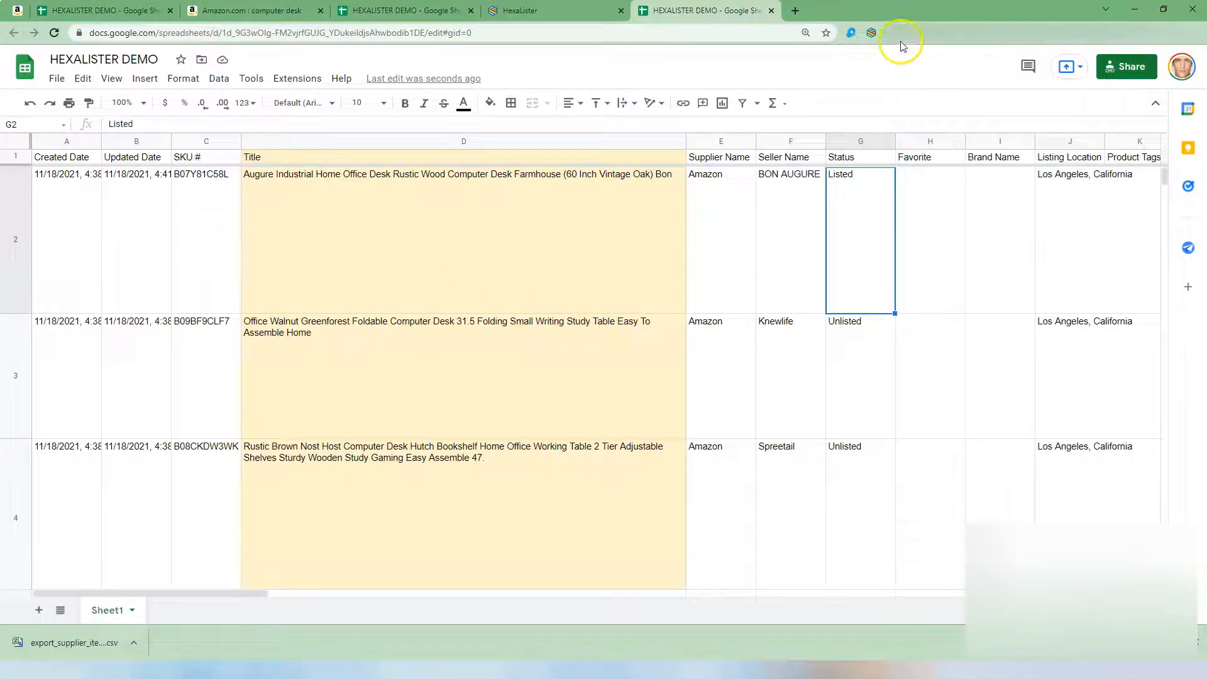
Step: In the HexaLister extension, mark all unlisted items as listed and filter the records by Listed
click(873, 34)
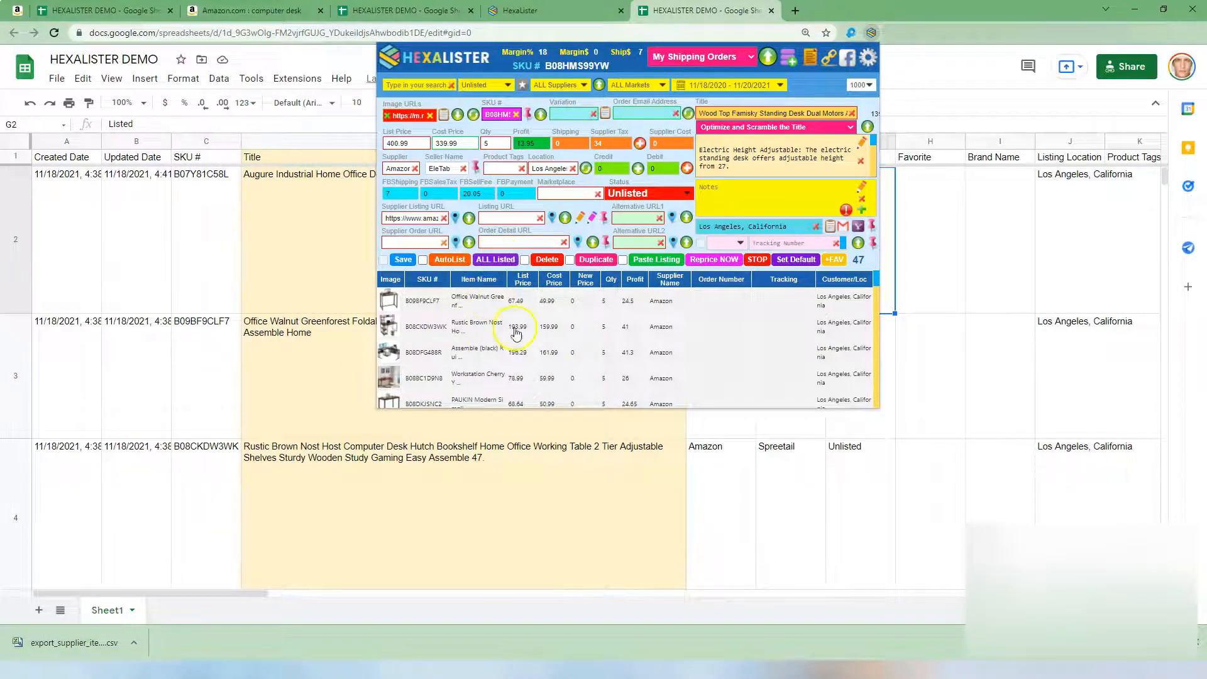
click(499, 262)
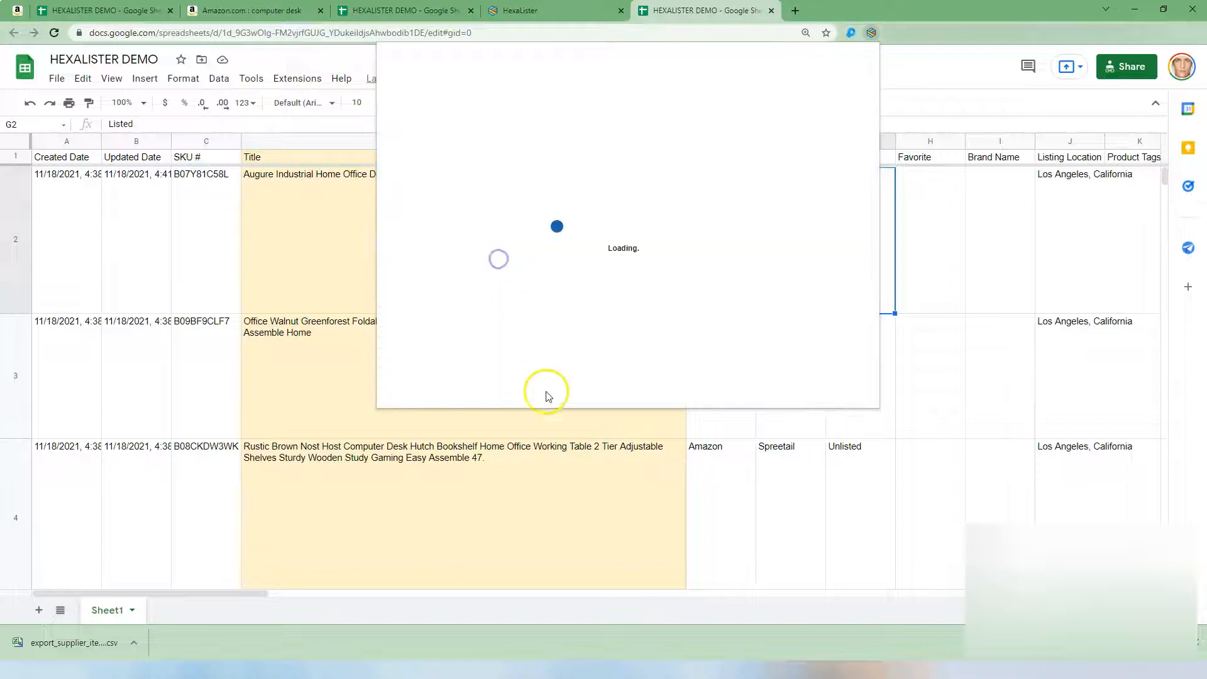
click(491, 84)
click(490, 84)
click(490, 84)
click(491, 104)
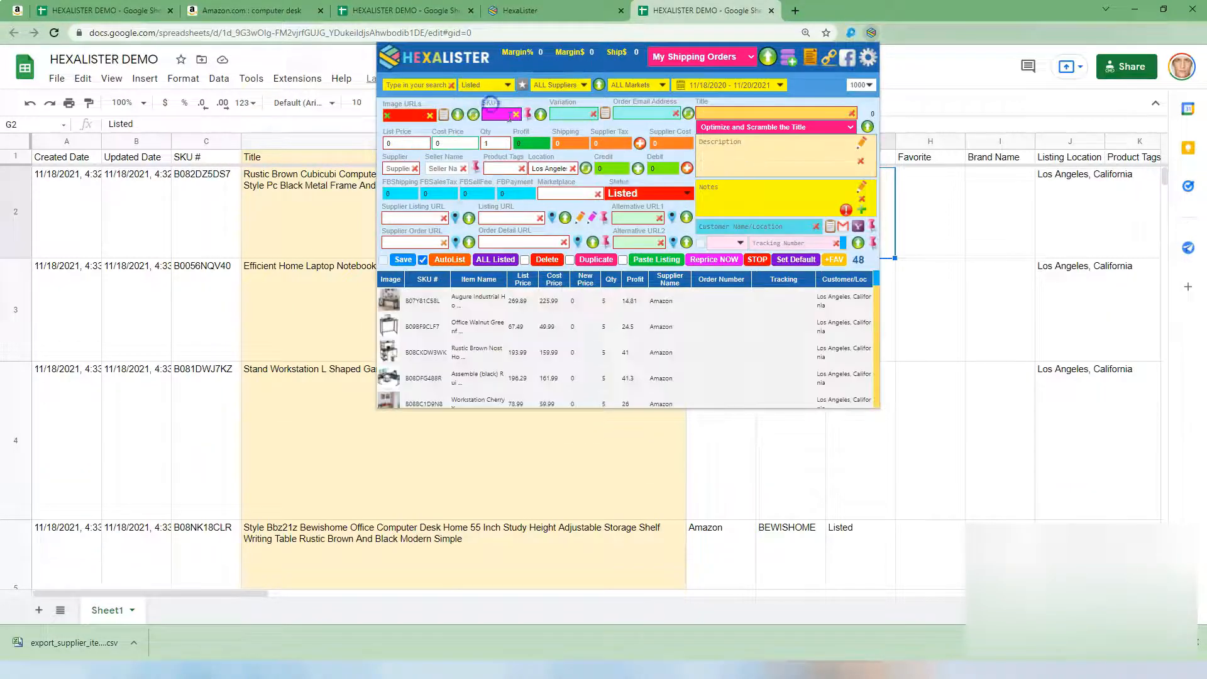
Step: Return to the sheet and check the Status column of the updated listings in rows 2 to 7
click(992, 351)
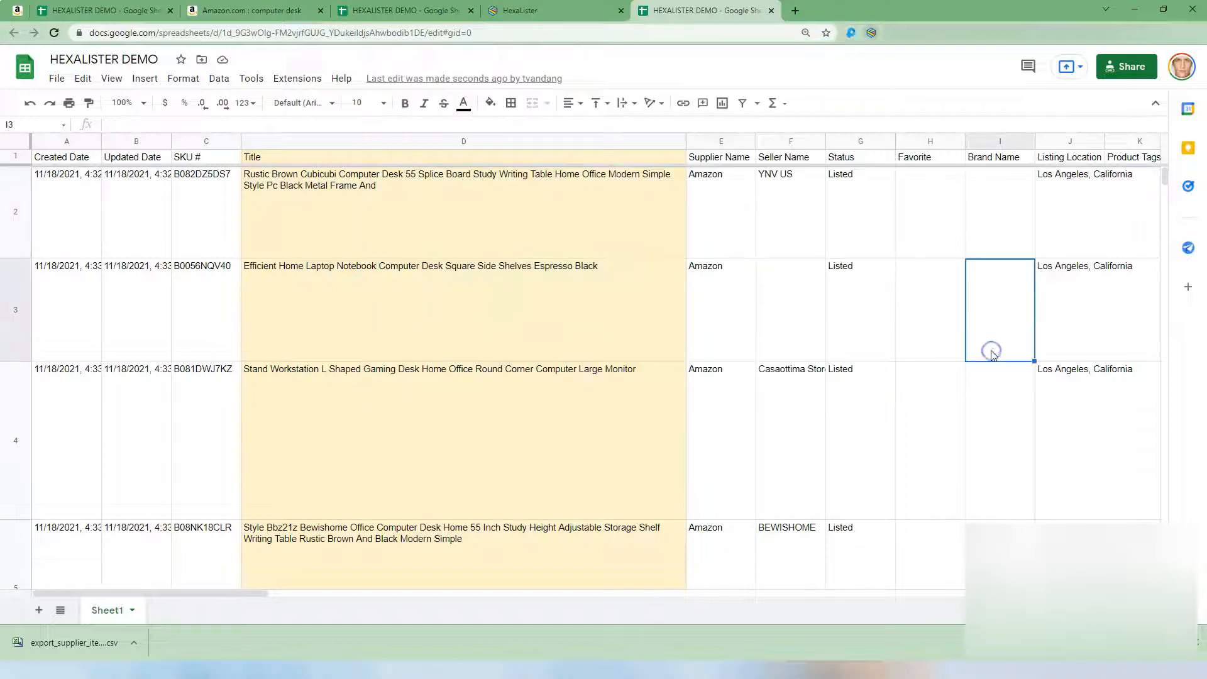
scroll(863, 346, down, 5)
click(863, 395)
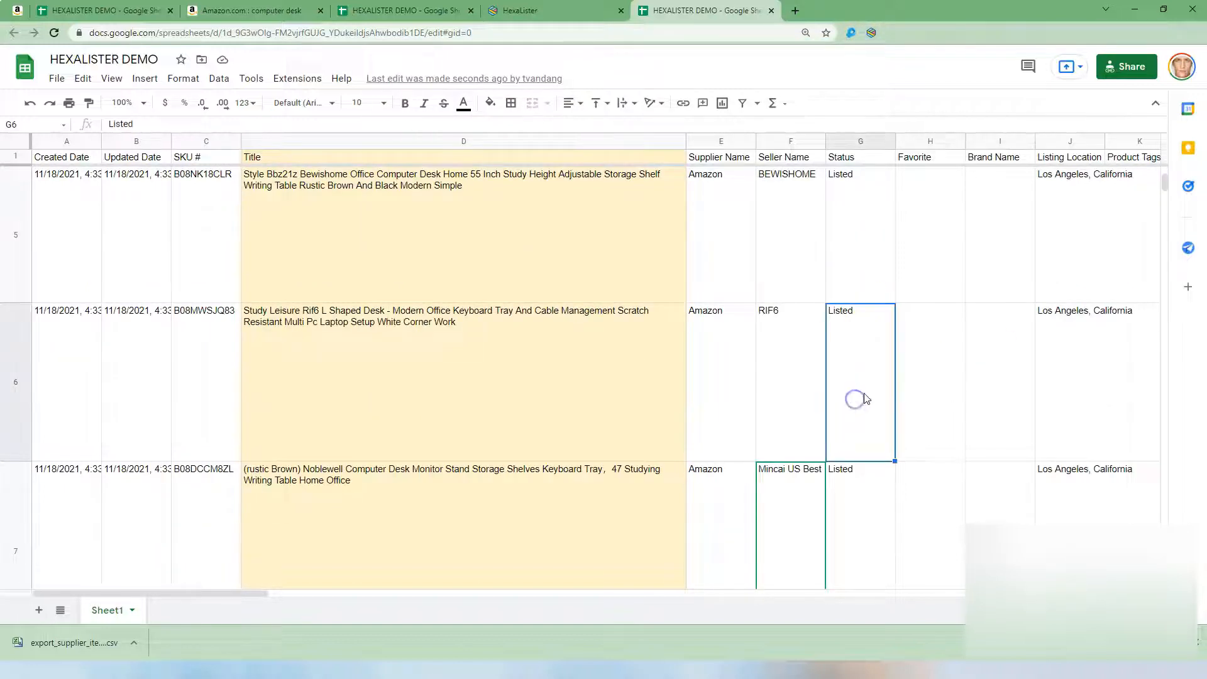
scroll(865, 369, up, 5)
Step: Set the Status of the listing in row 2 to Unlisted
click(857, 184)
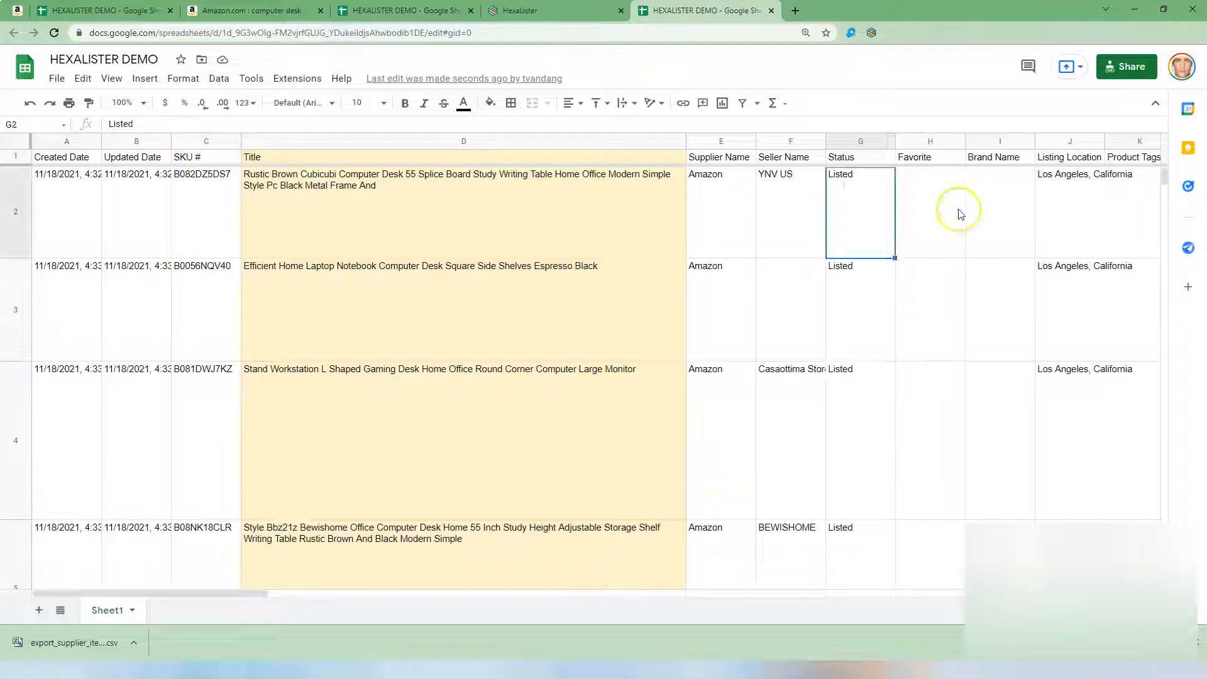
text(Unl)
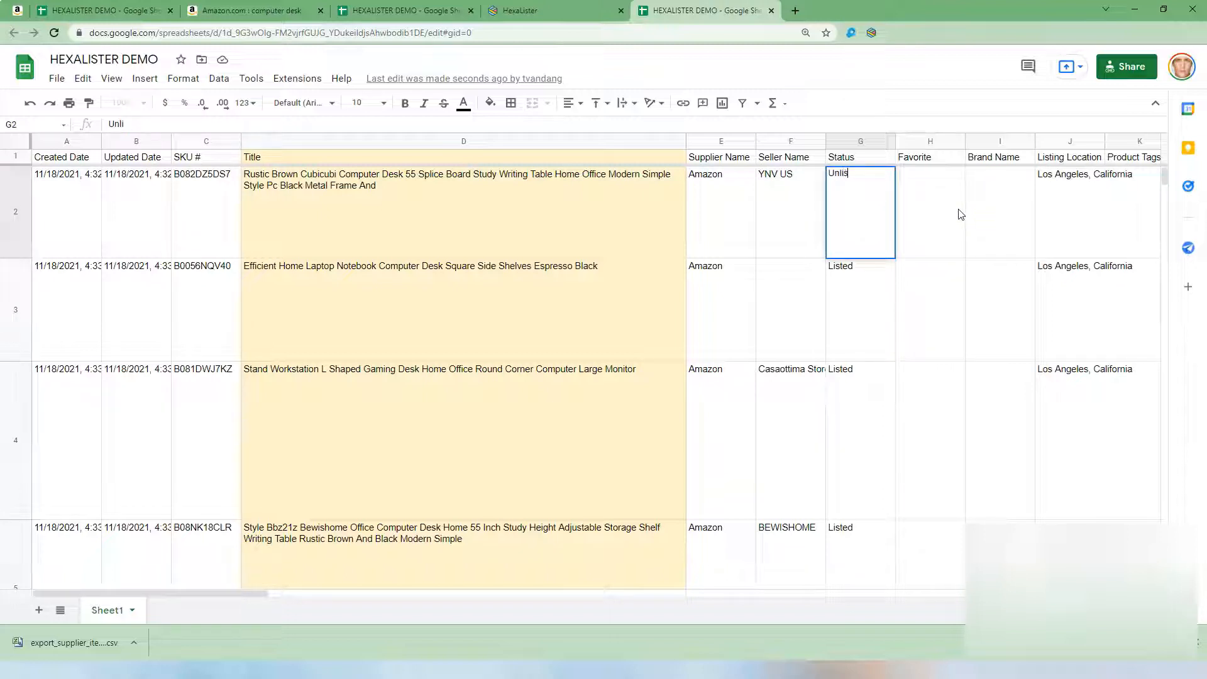
click(961, 215)
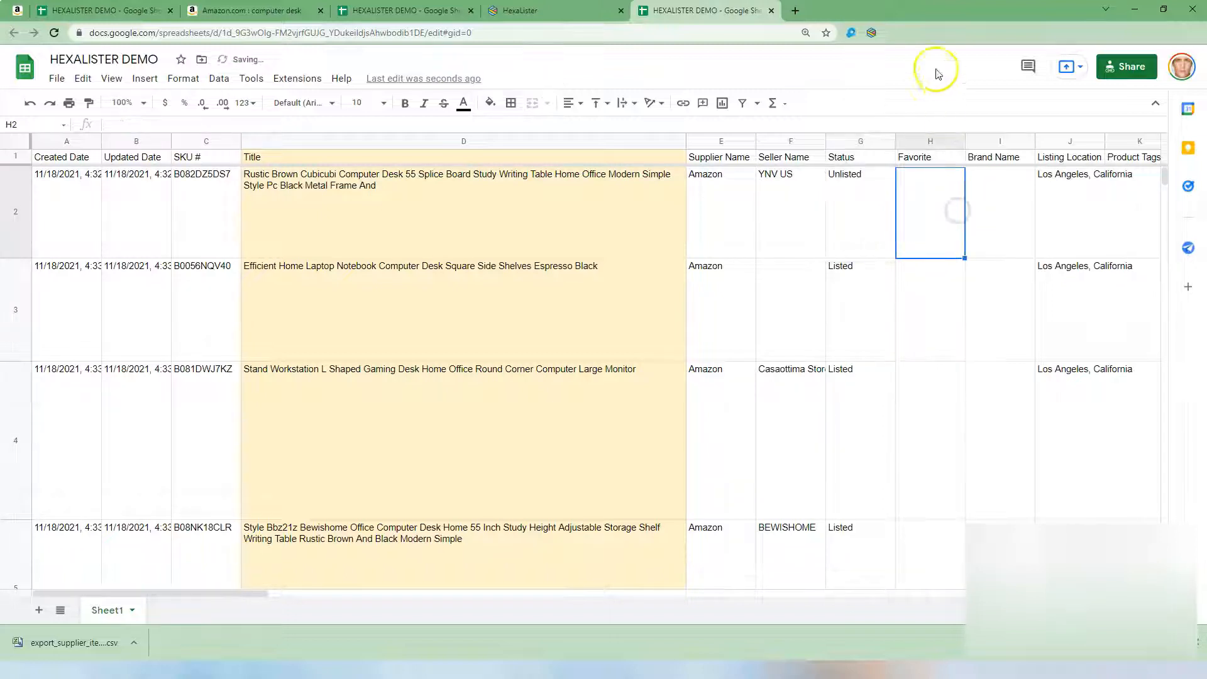
Step: Compare the Listed and Unlisted records in the HexaLister extension, and open the unlisted item with SKU B082DZ5DS7
click(872, 33)
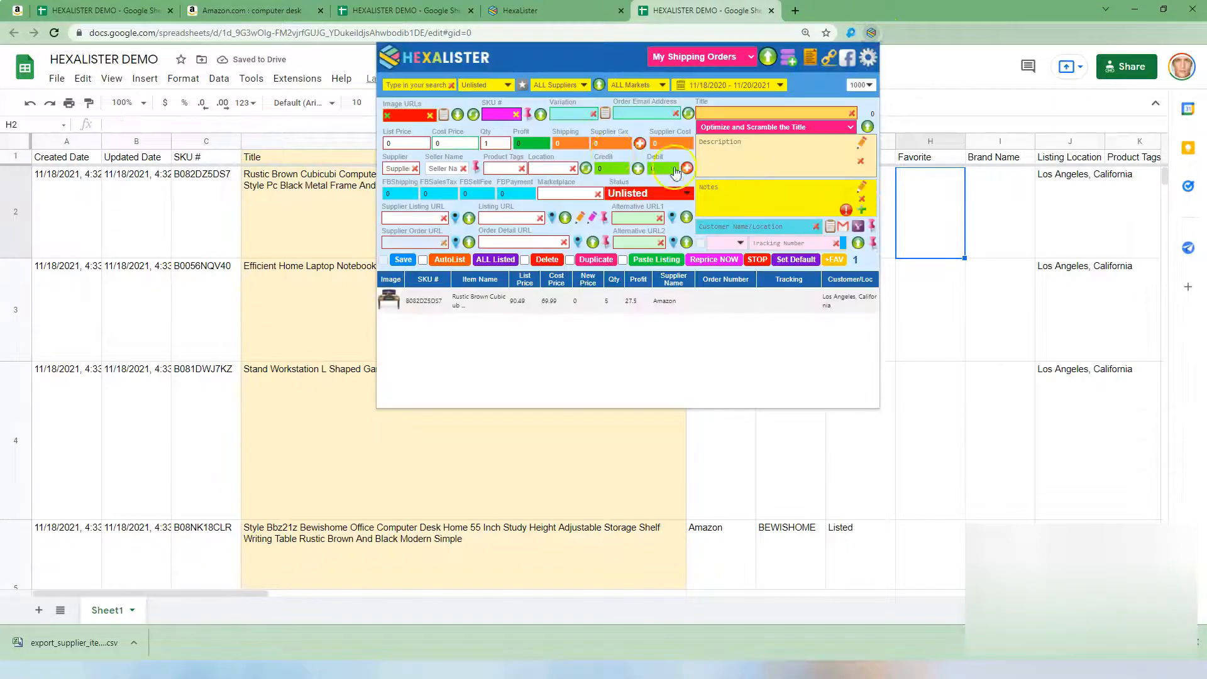
click(503, 86)
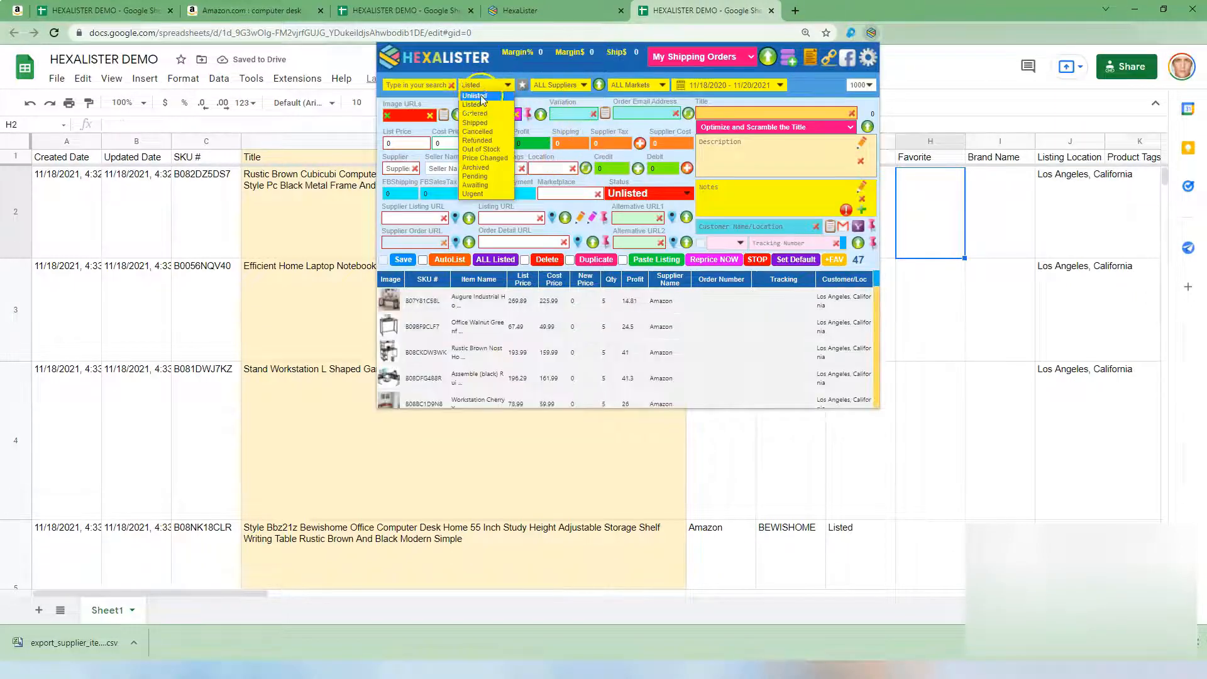
click(477, 116)
click(428, 302)
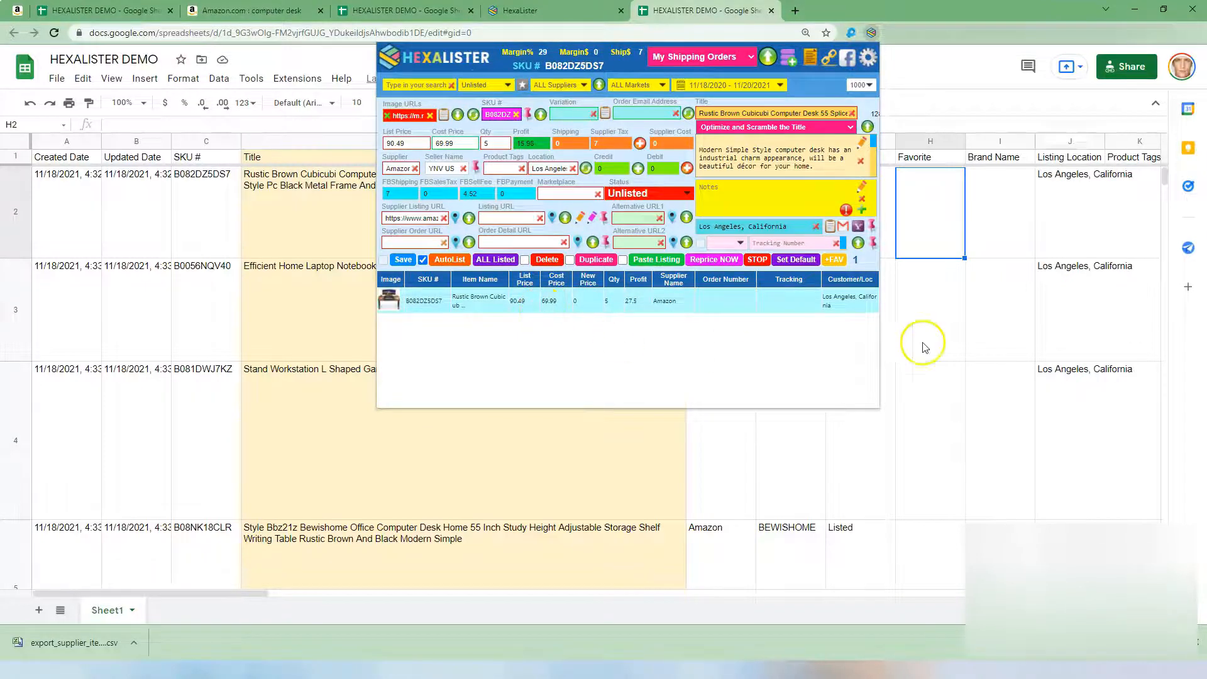
Step: Return to the sheet and set the Status of row 2 back to Listed
click(977, 329)
click(856, 217)
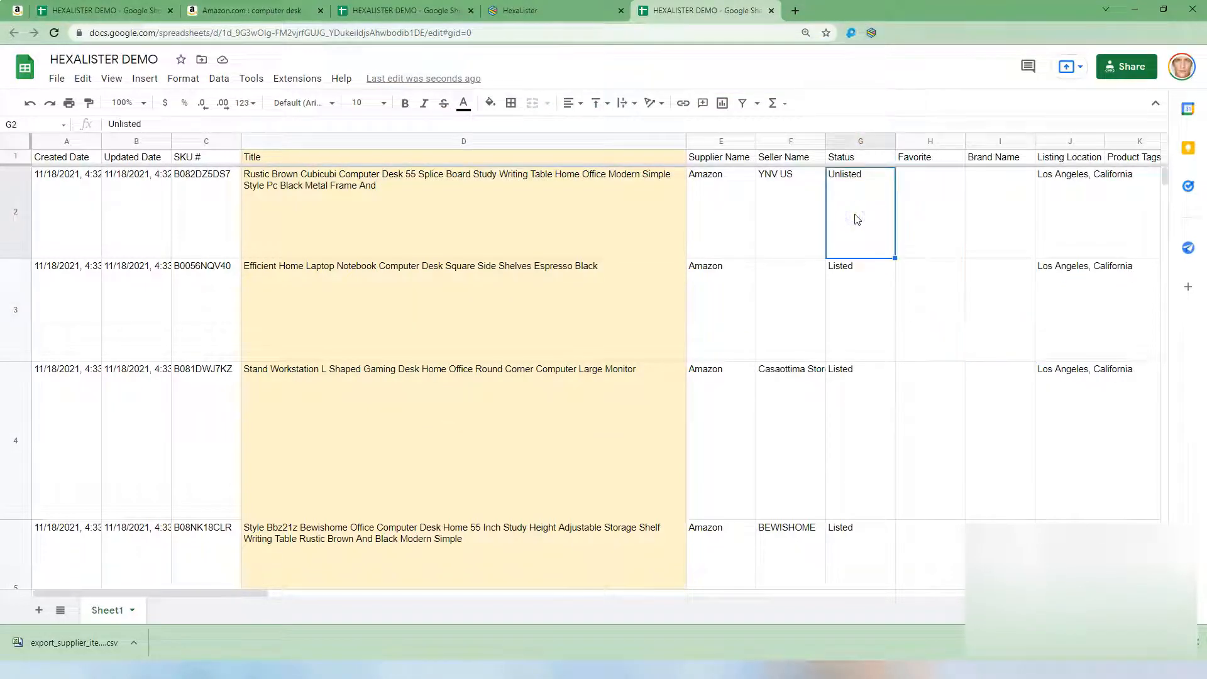
click(862, 340)
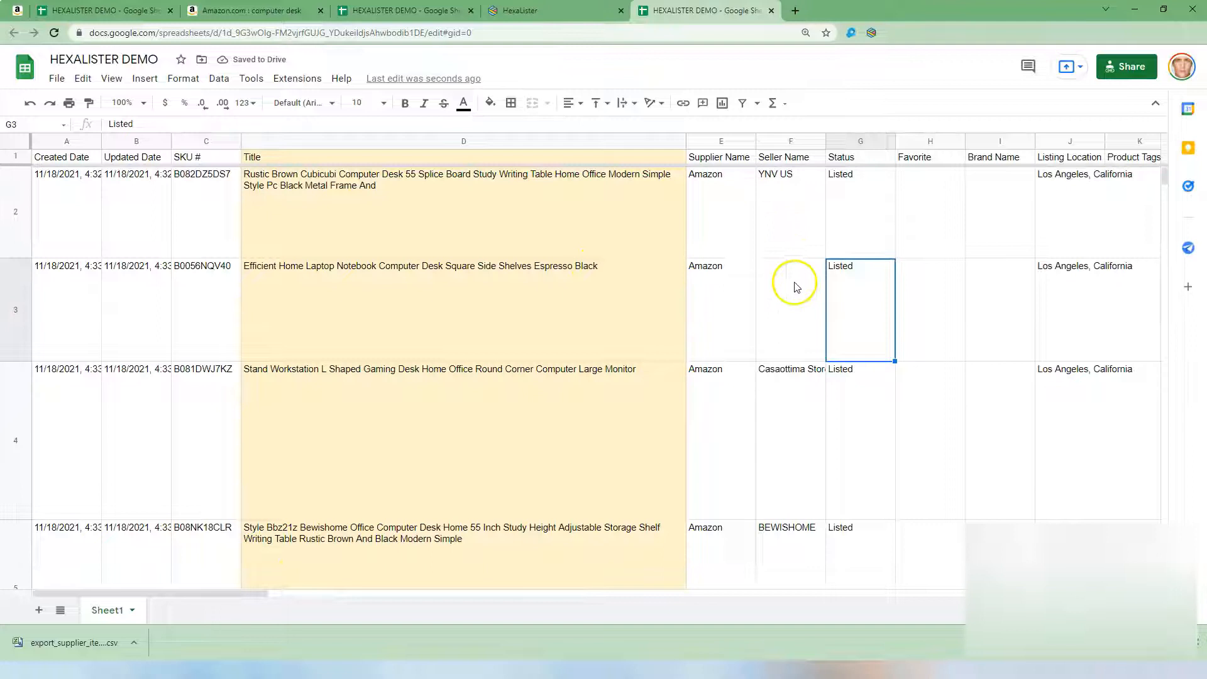
click(15, 141)
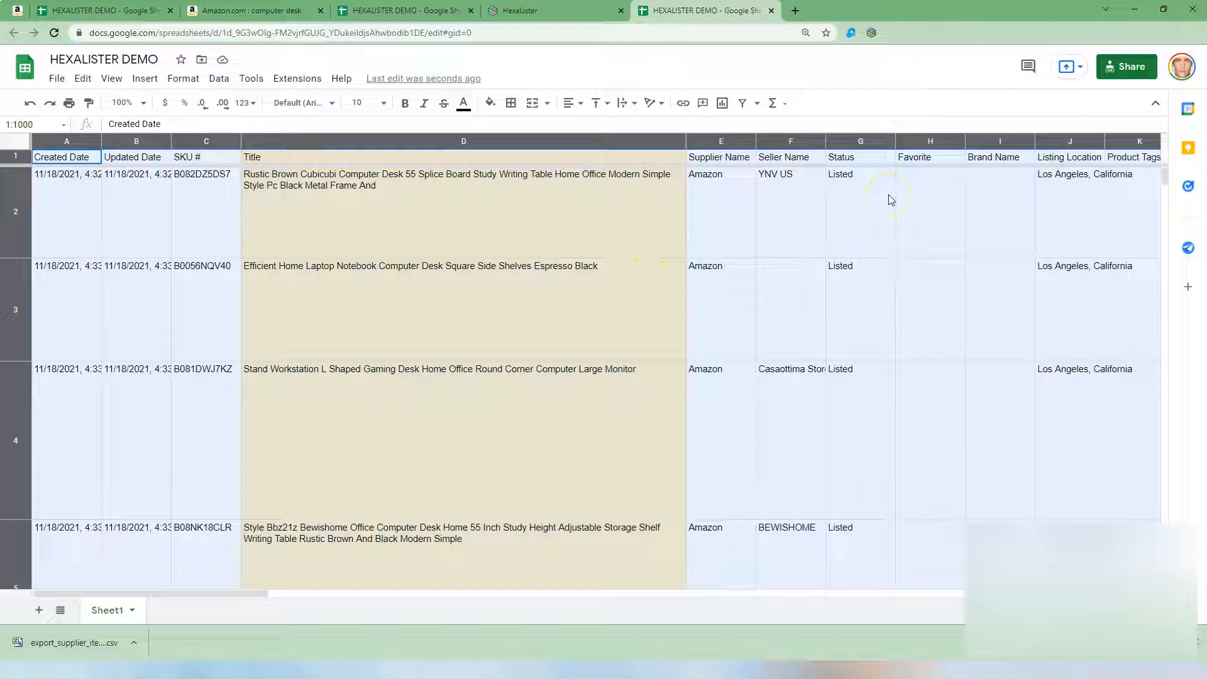
drag(692, 217, 81, 239)
click(668, 308)
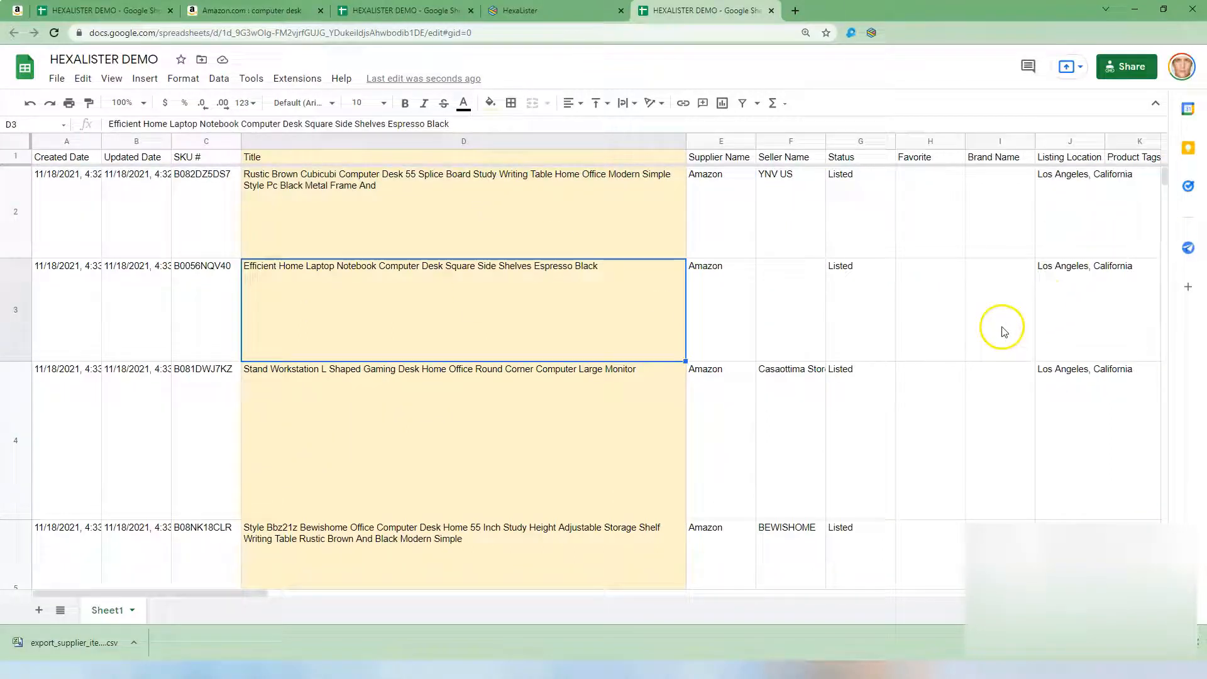
Step: Examine the listings in Sheet1, from the titles across to the price and margin columns and down to row 8
click(962, 288)
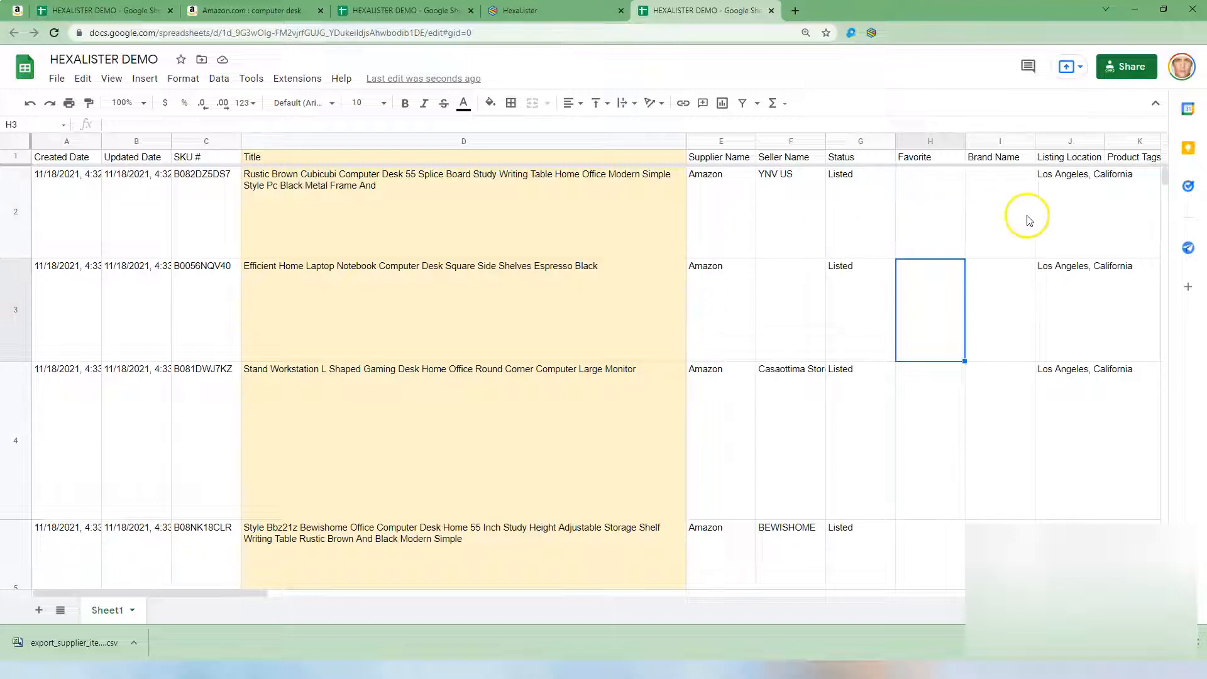
click(752, 228)
click(540, 223)
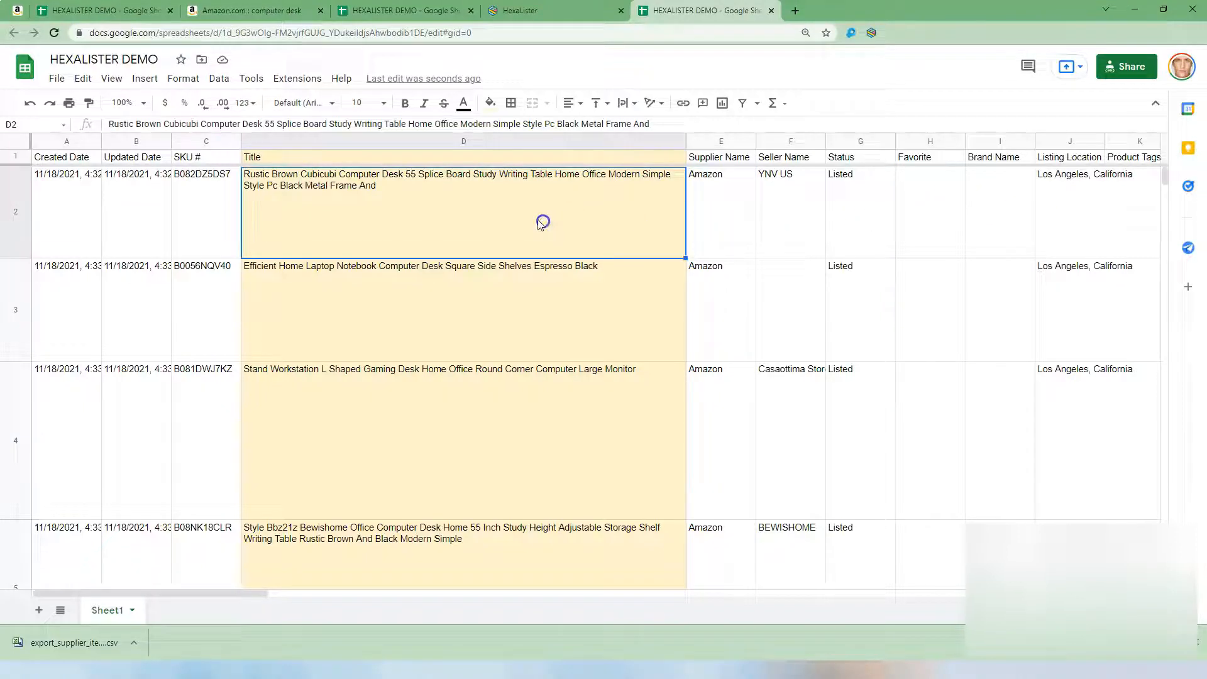
click(397, 140)
click(569, 179)
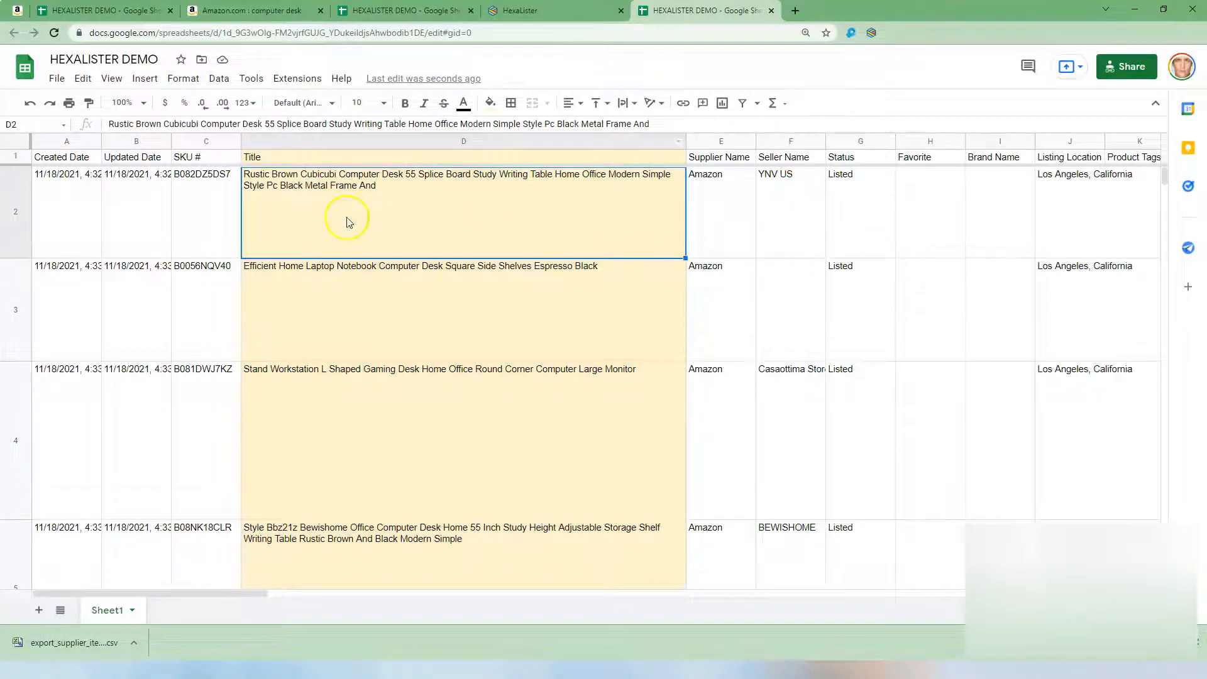
drag(790, 237, 956, 237)
click(143, 209)
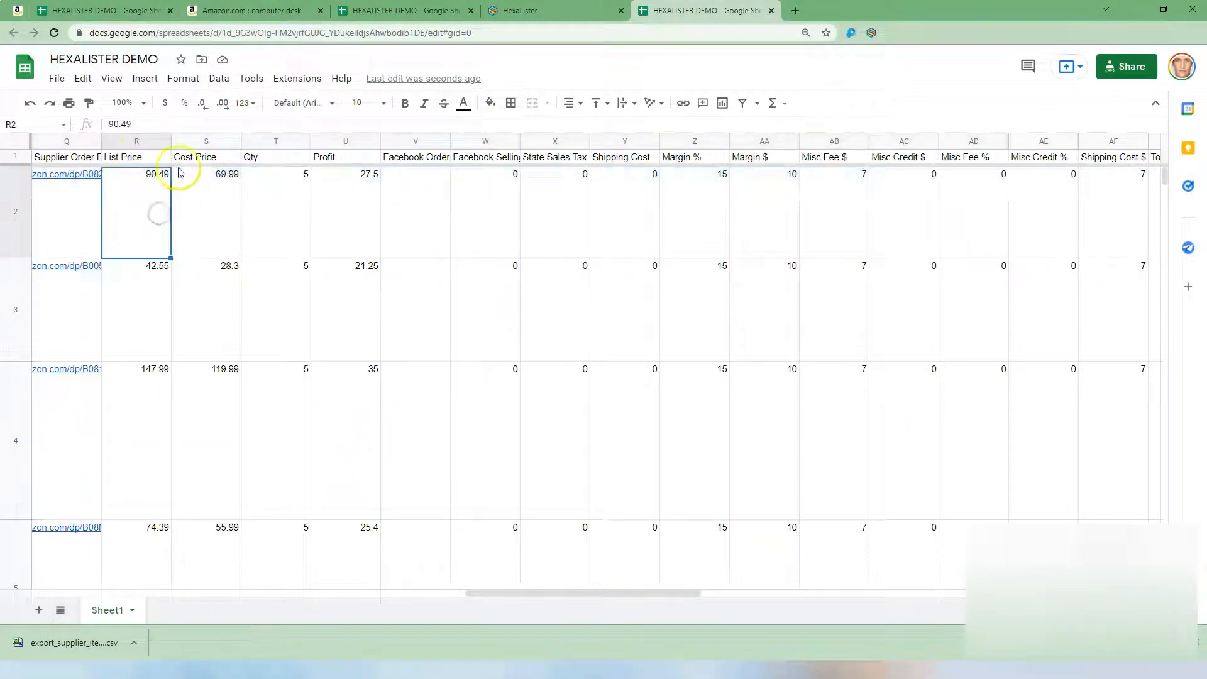
drag(478, 286, 4, 276)
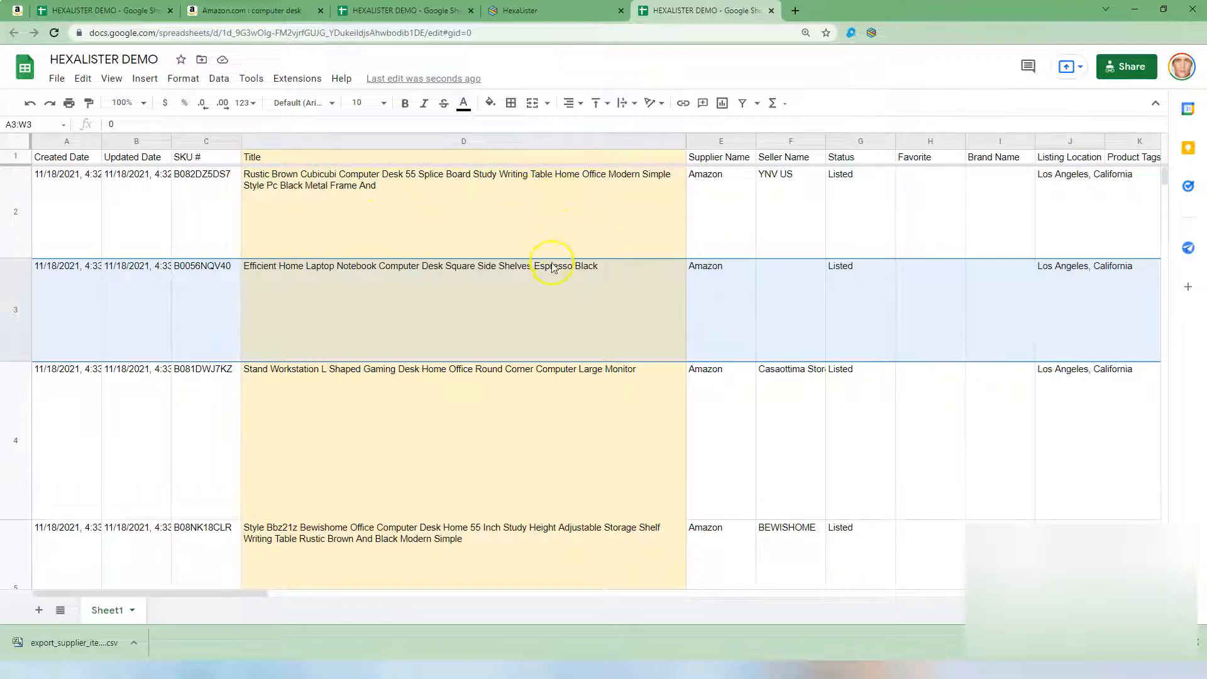
scroll(554, 276, down, 1)
scroll(506, 382, down, 3)
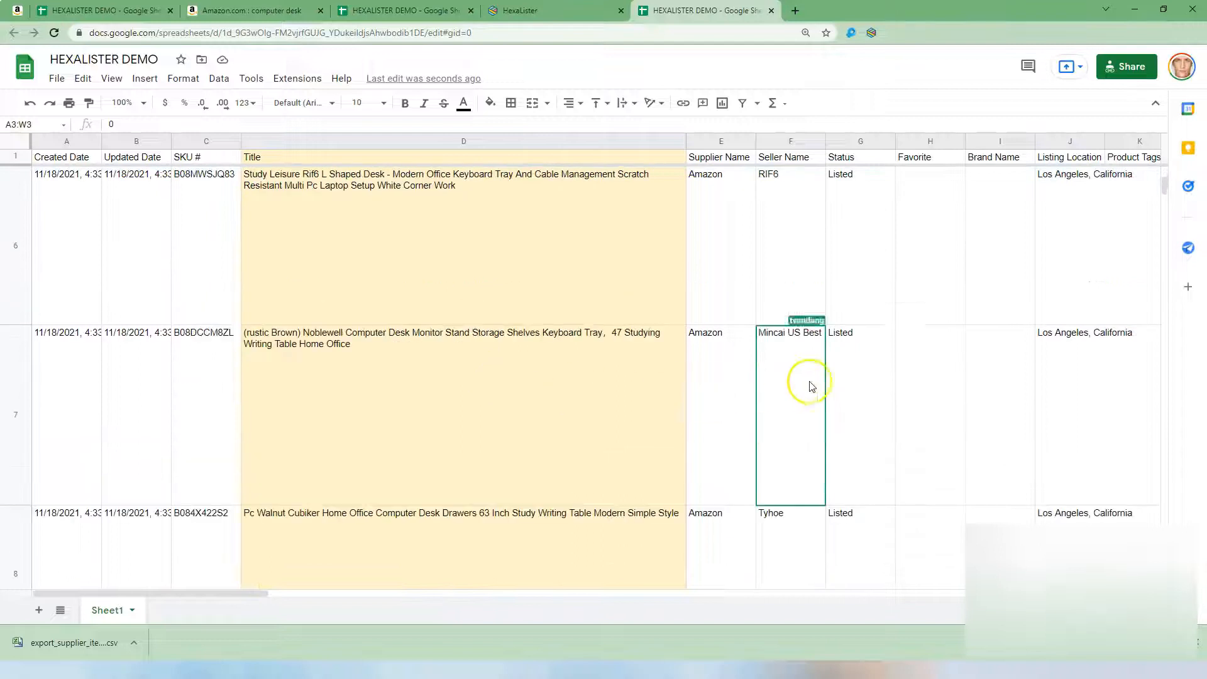
scroll(811, 387, up, 4)
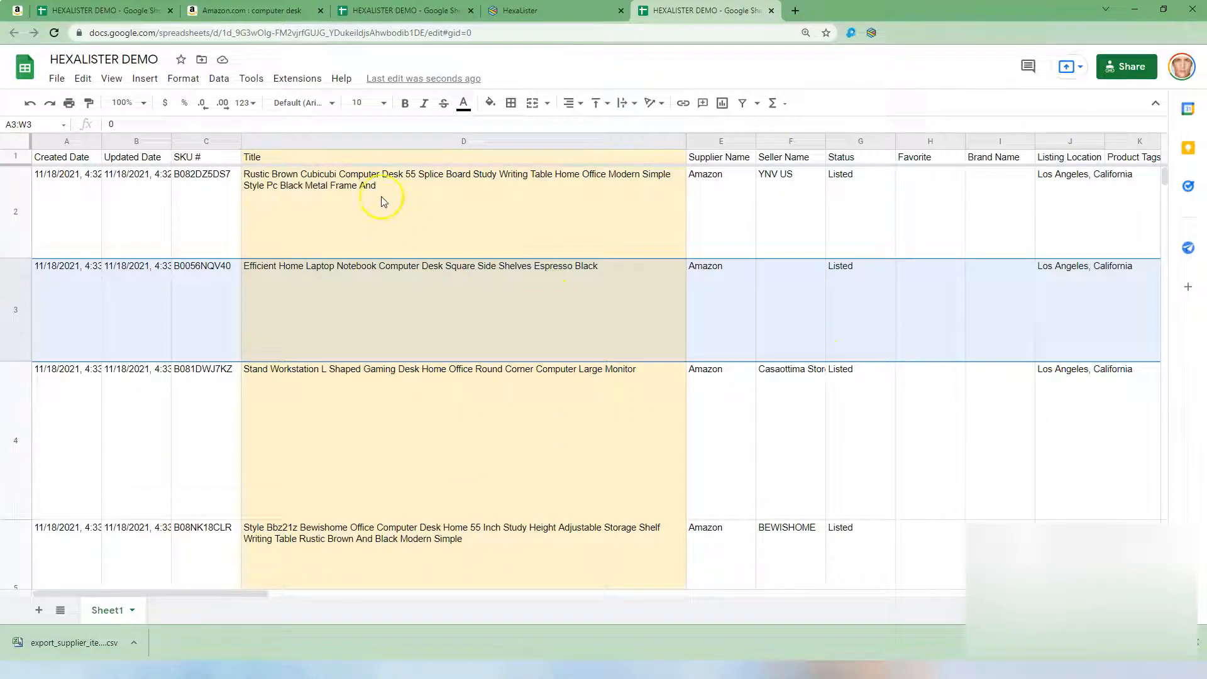
Step: Review the Title, Status and List Price columns of the listings
click(439, 212)
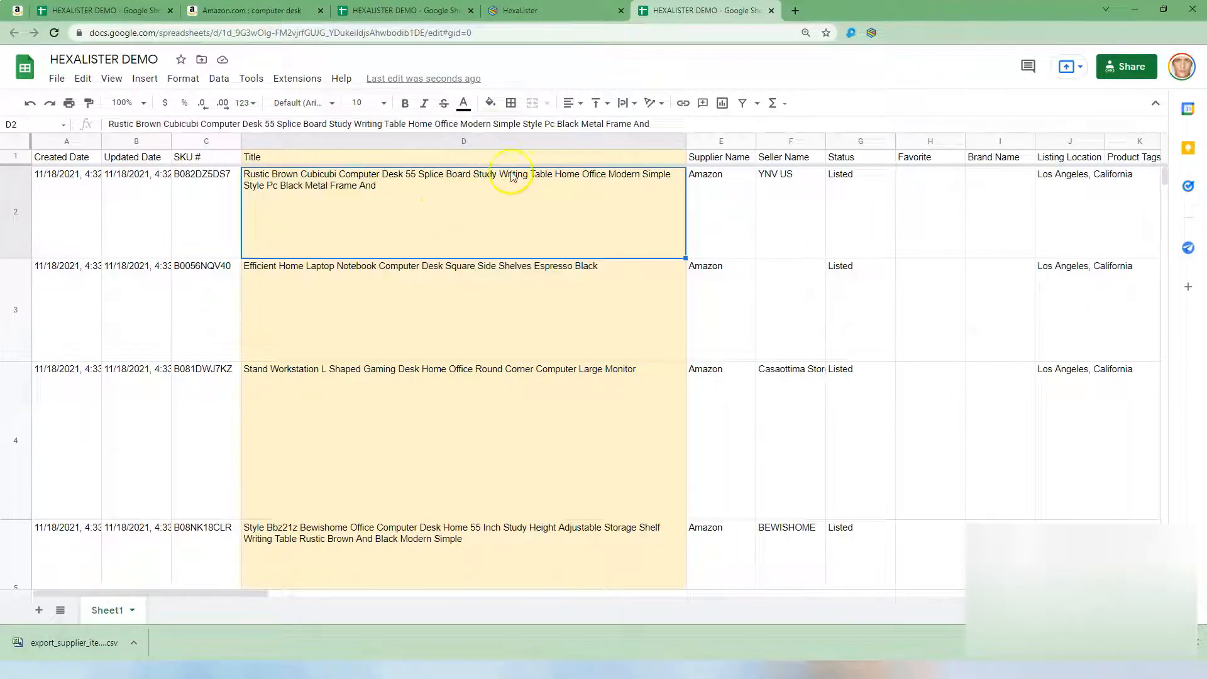
click(526, 141)
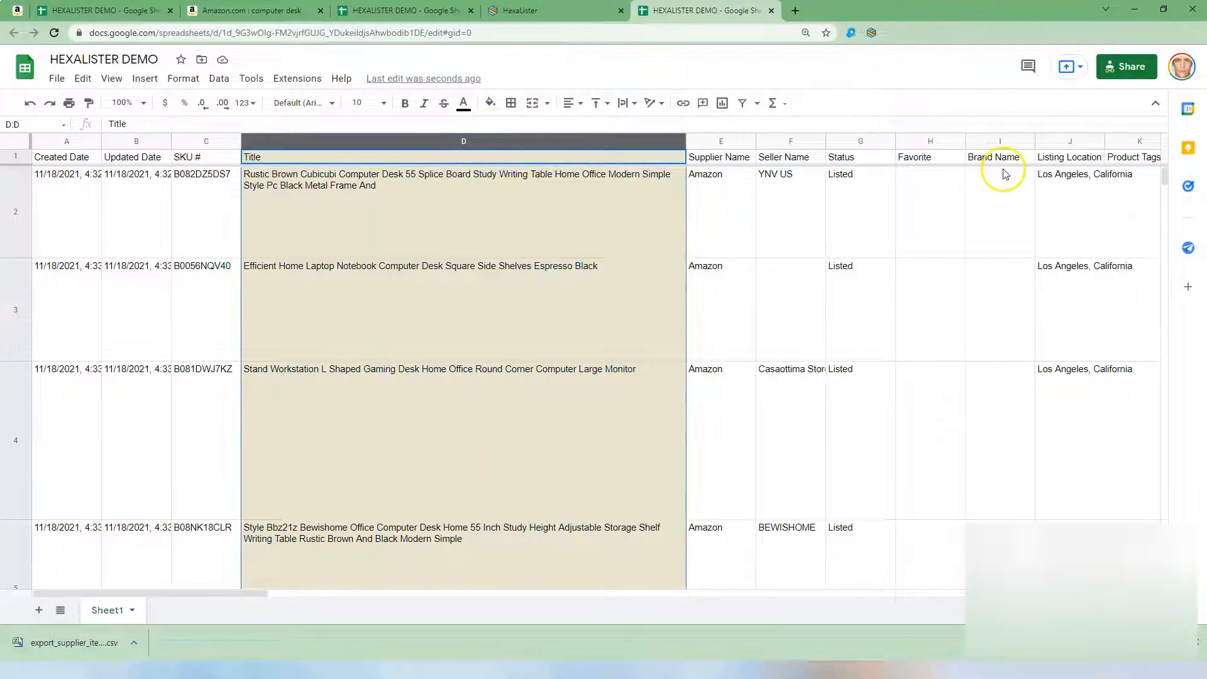
click(865, 139)
drag(862, 234, 1114, 234)
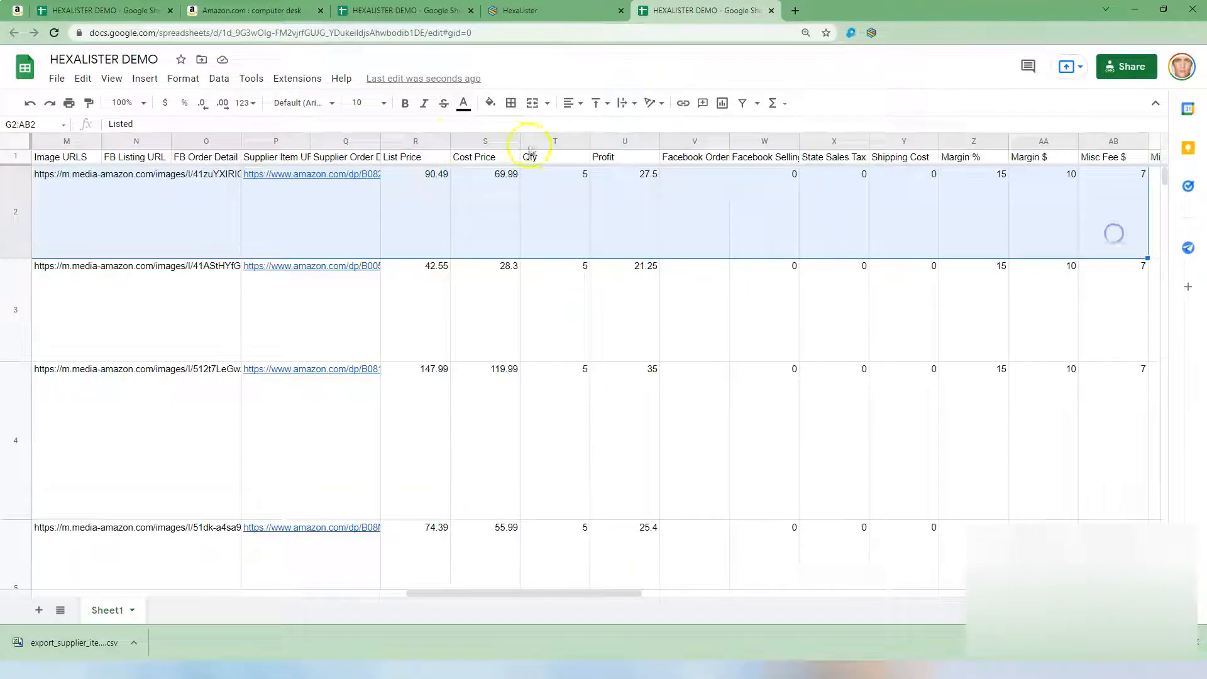
drag(417, 140, 24, 313)
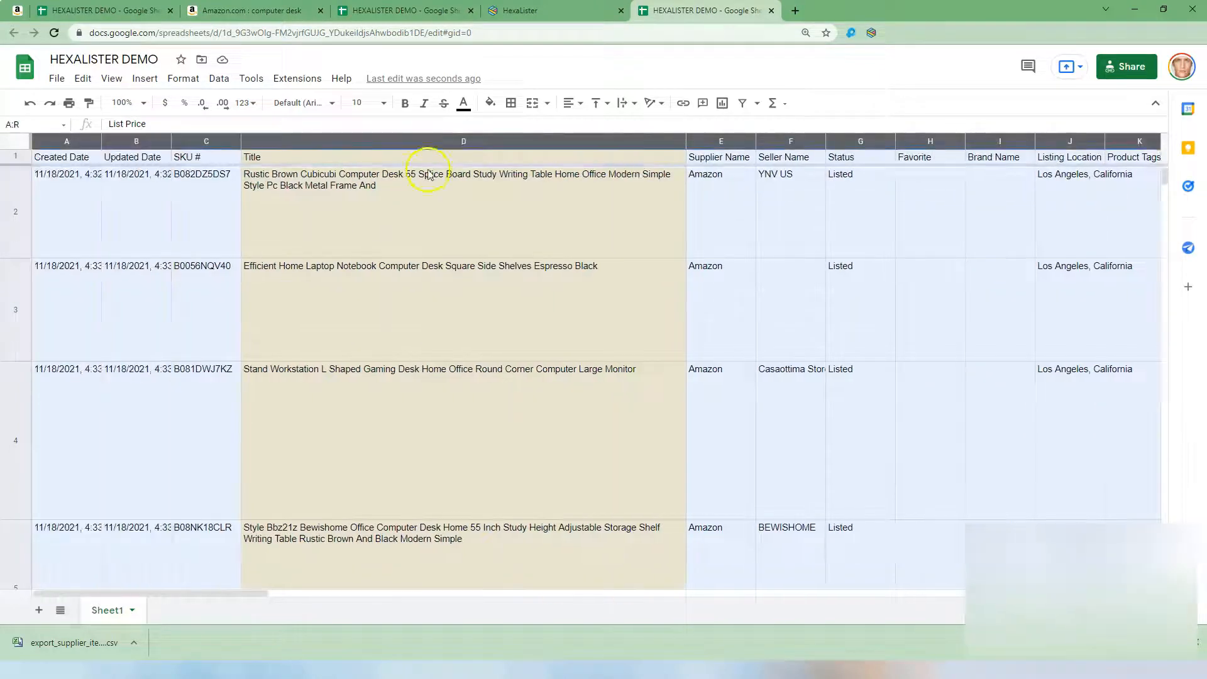
click(476, 273)
click(561, 316)
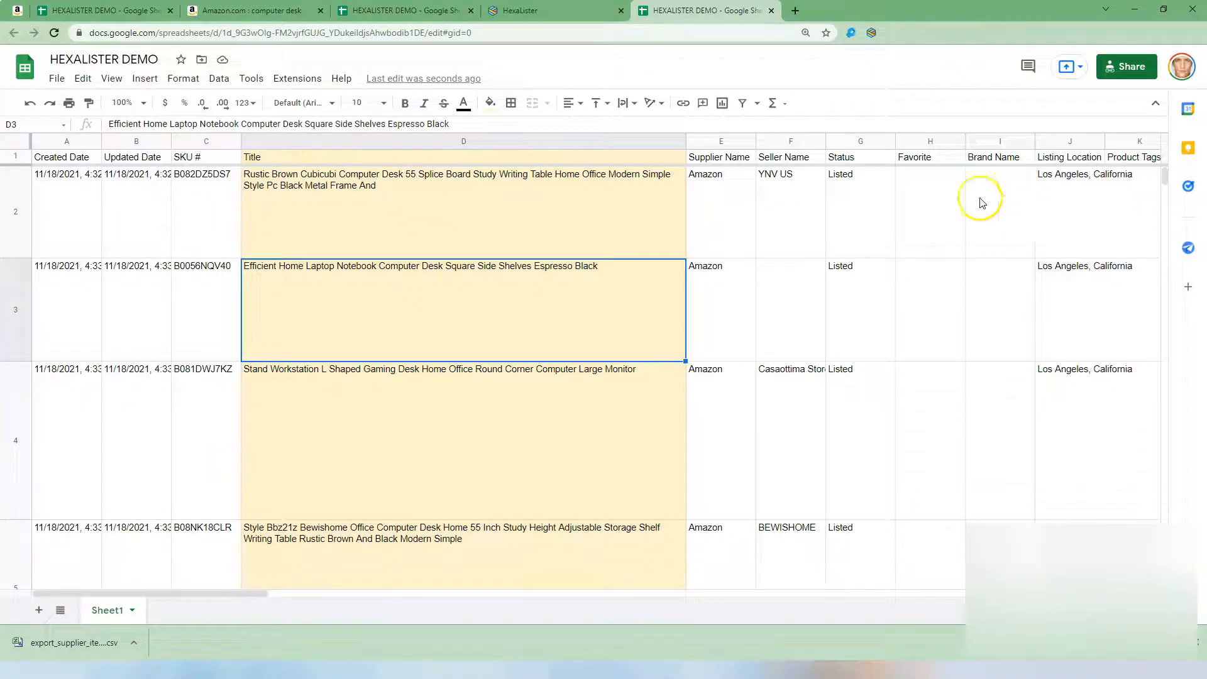
double_click(112, 611)
click(324, 557)
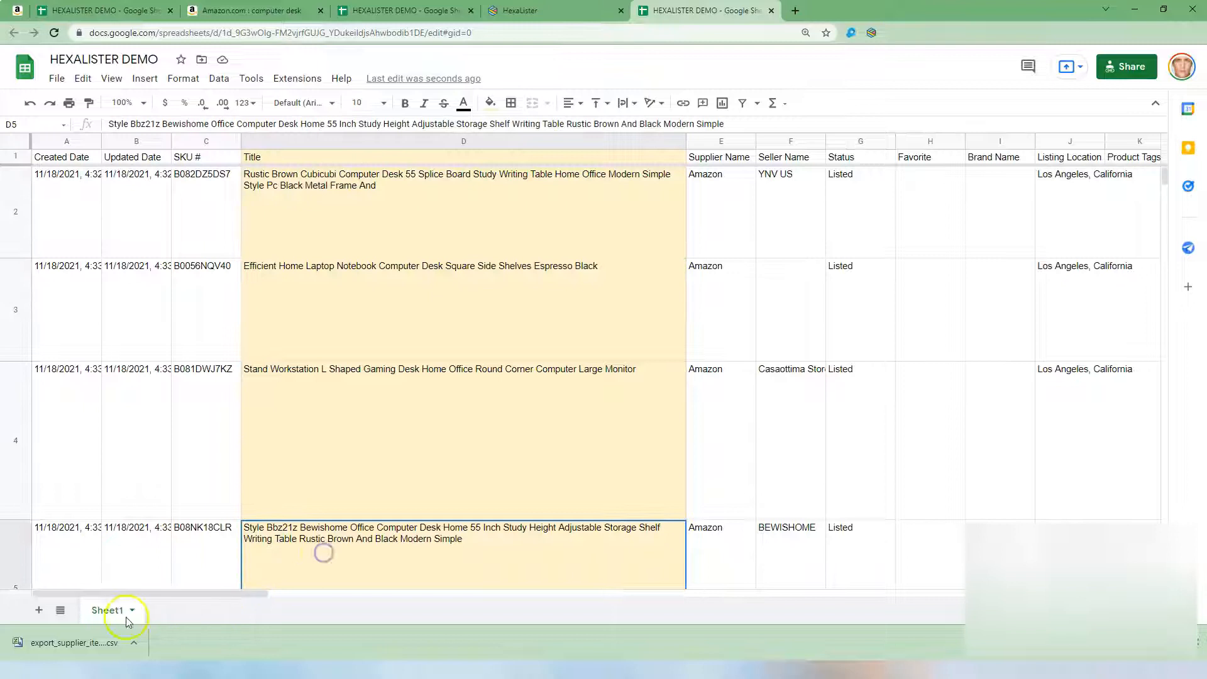
double_click(104, 614)
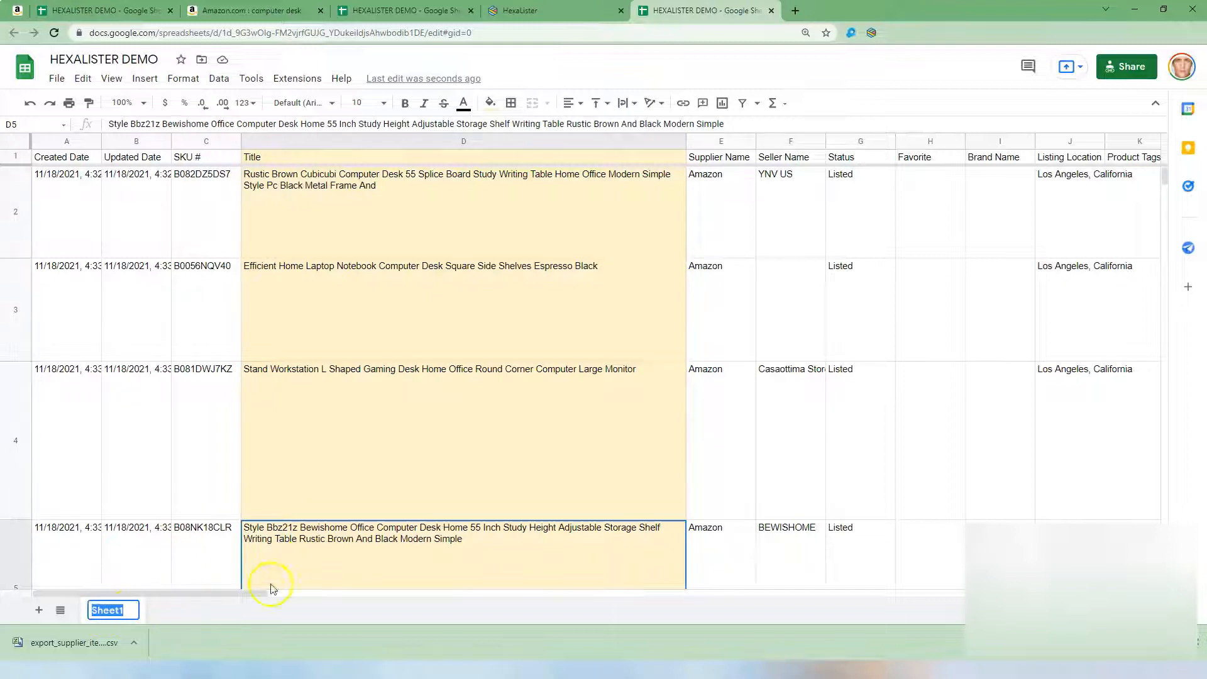
click(315, 550)
Step: Add a new blank sheet and rename the original listings sheet Sheet12
click(39, 610)
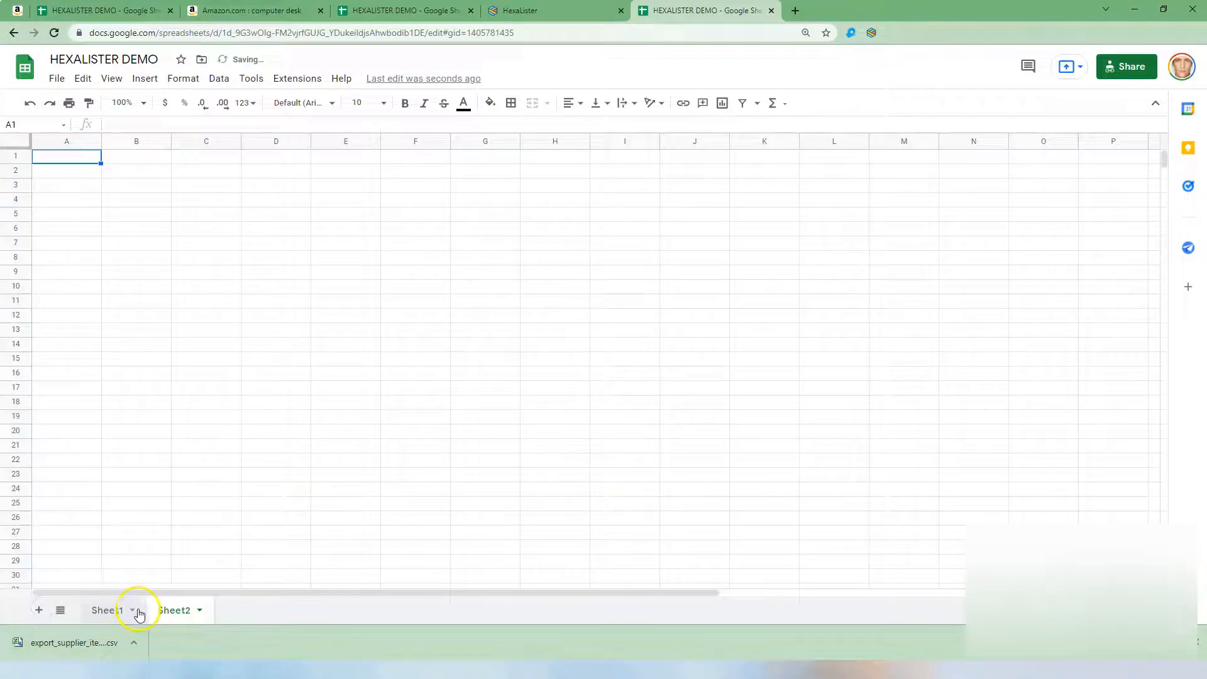
click(113, 615)
double_click(115, 613)
click(161, 616)
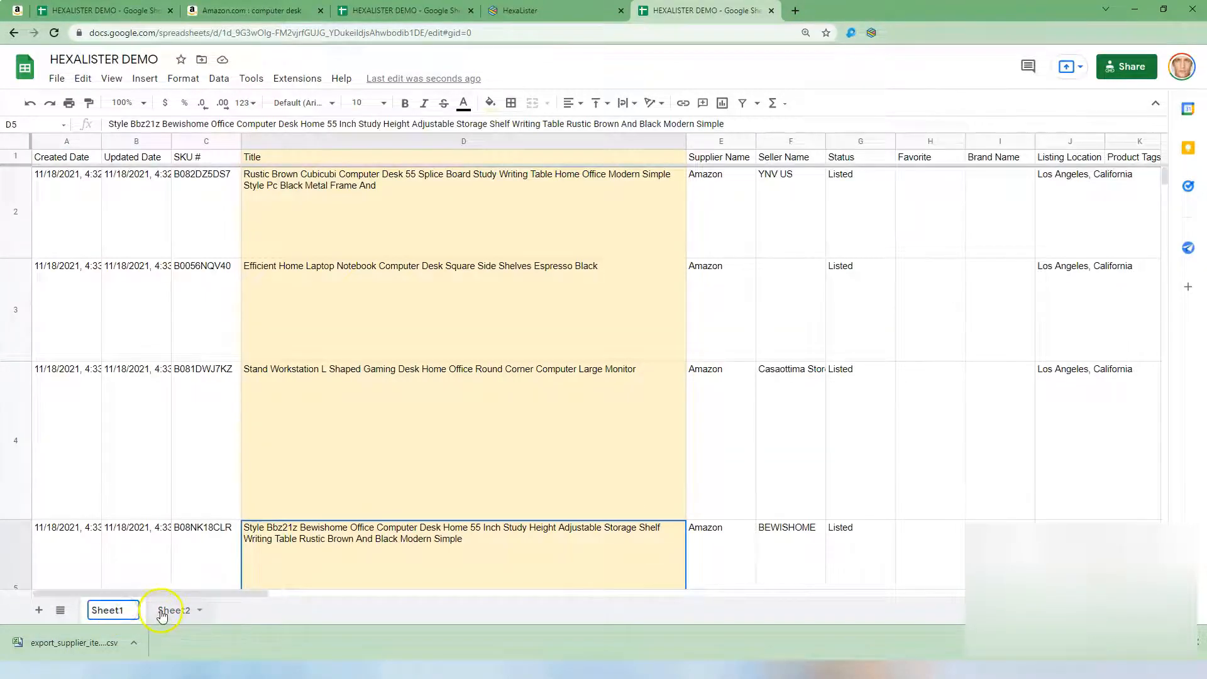
text(2)
key(Return)
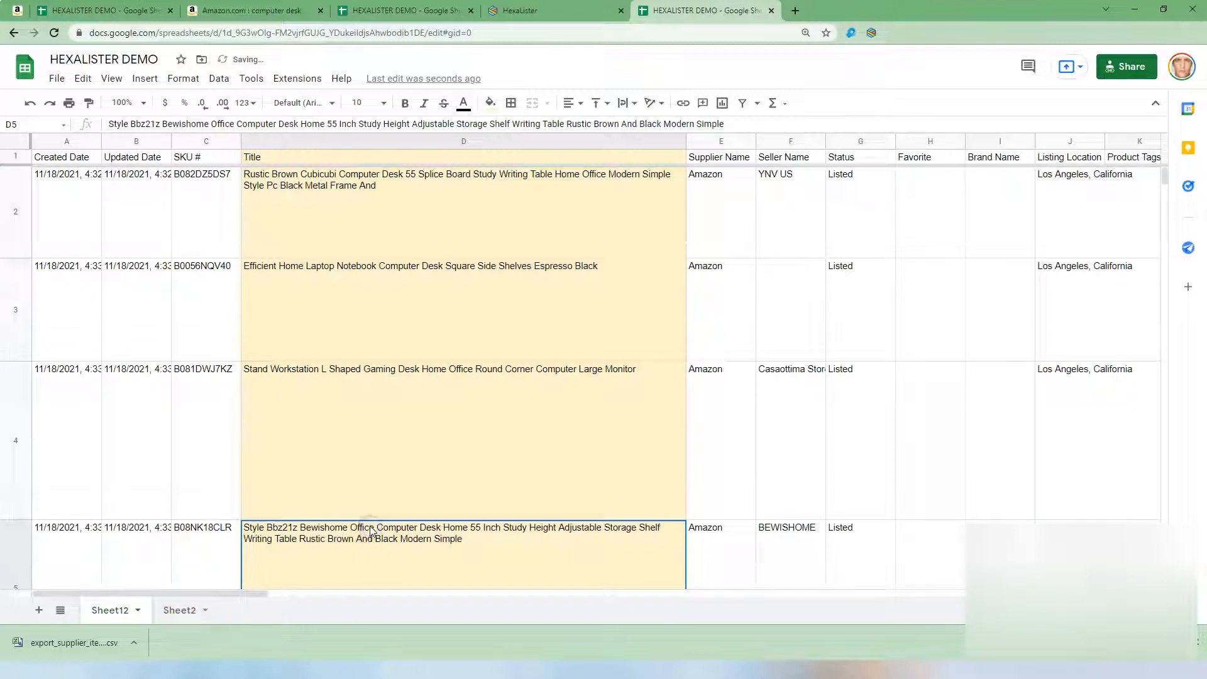
Step: Rename the blank sheet Sheet1 and move it in front of Sheet12
double_click(192, 615)
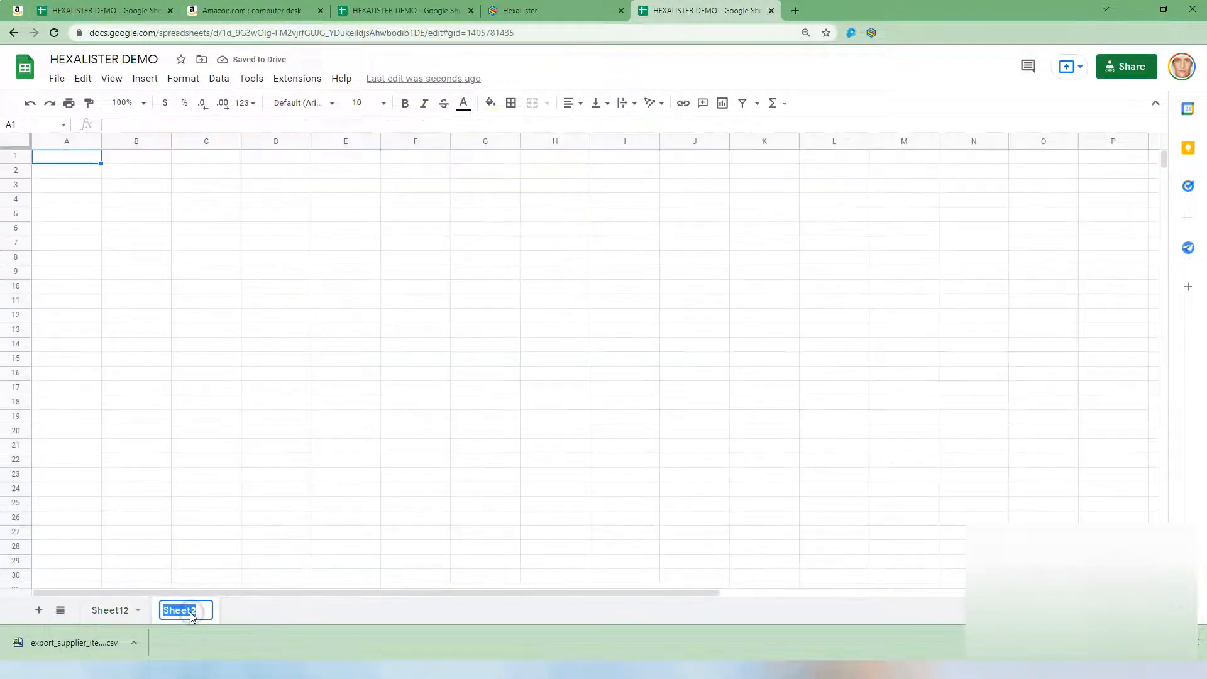
text(1)
click(302, 476)
drag(176, 607, 89, 603)
Step: Check the Listed and Unlisted records in the HexaLister extension while the blank Sheet1 is in first place
click(876, 33)
click(489, 84)
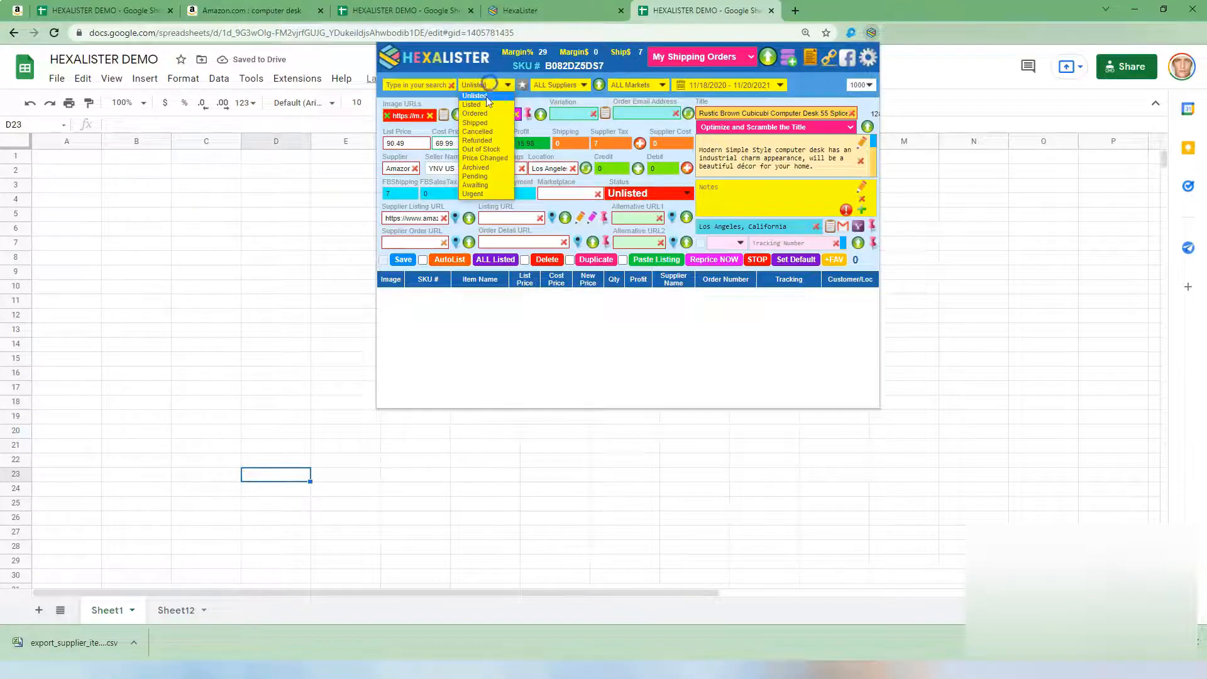
click(478, 105)
click(489, 84)
click(481, 105)
click(489, 85)
click(475, 95)
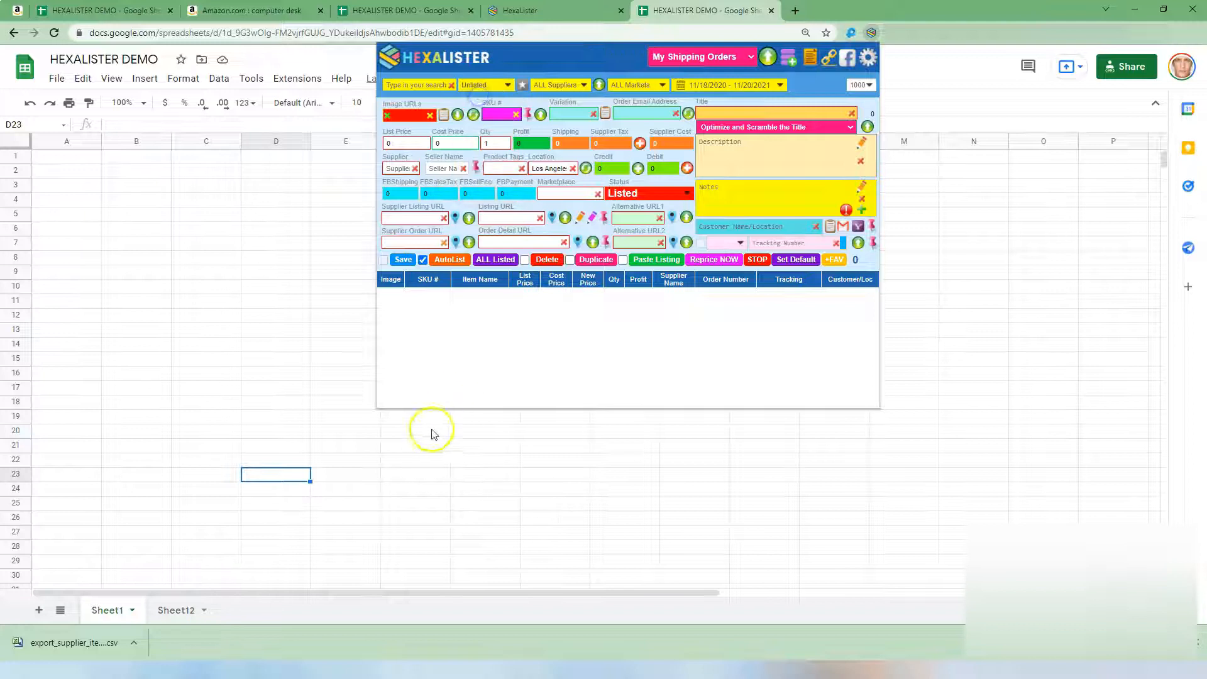
click(432, 434)
Step: Compare the listings in Sheet12 with the blank Sheet1, and view the HexaLister extension again from Sheet12
click(174, 610)
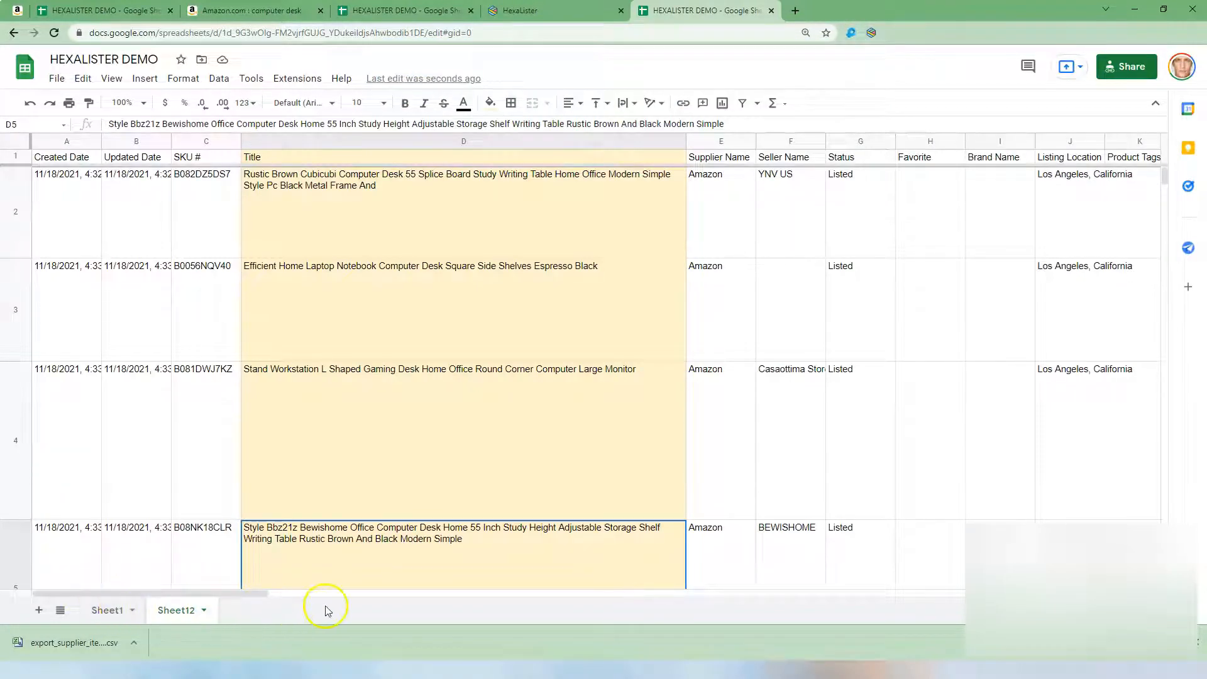
click(108, 611)
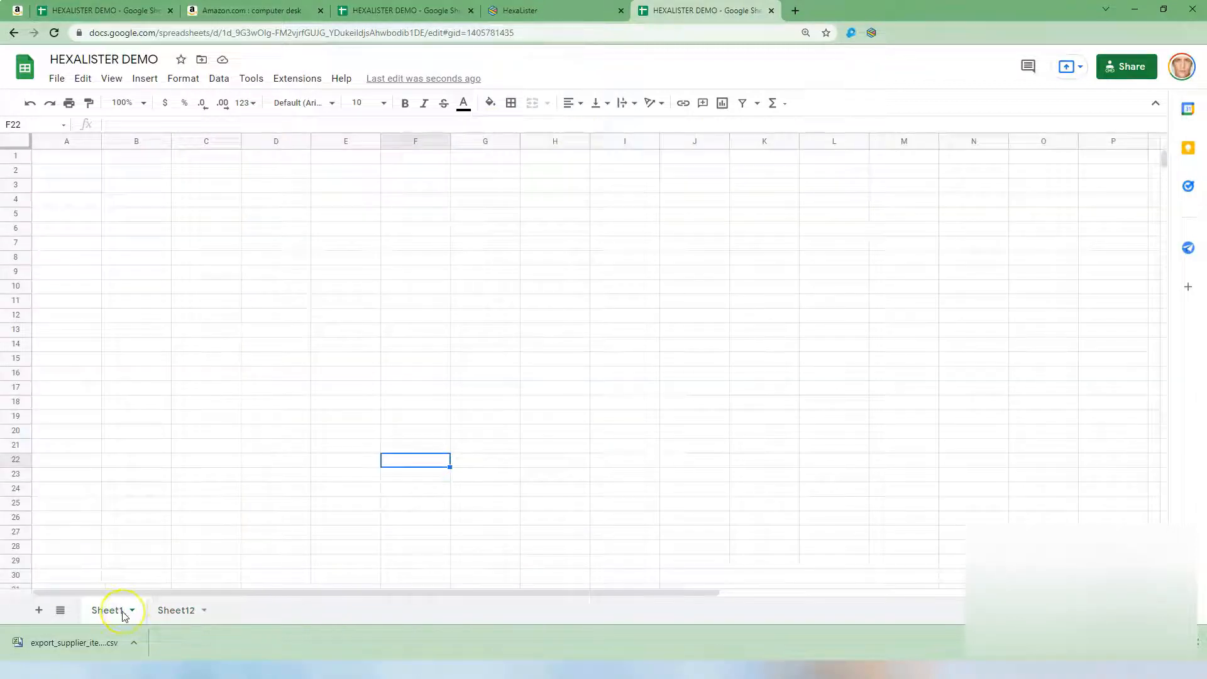
click(167, 613)
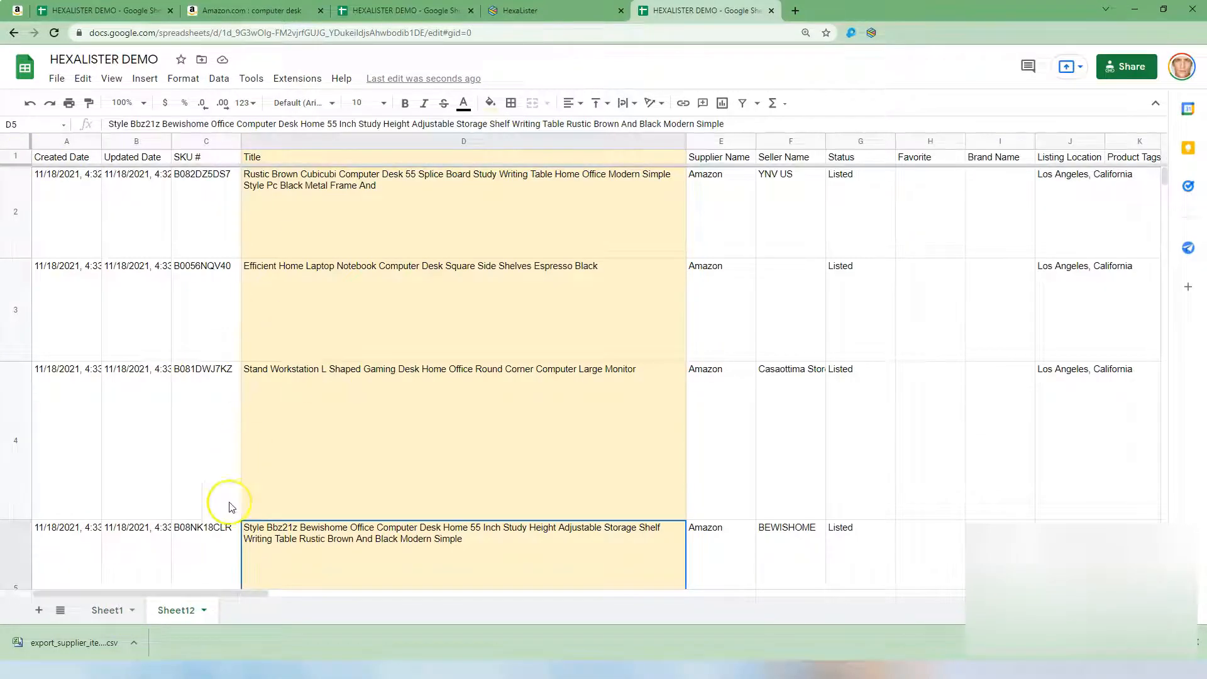
click(871, 33)
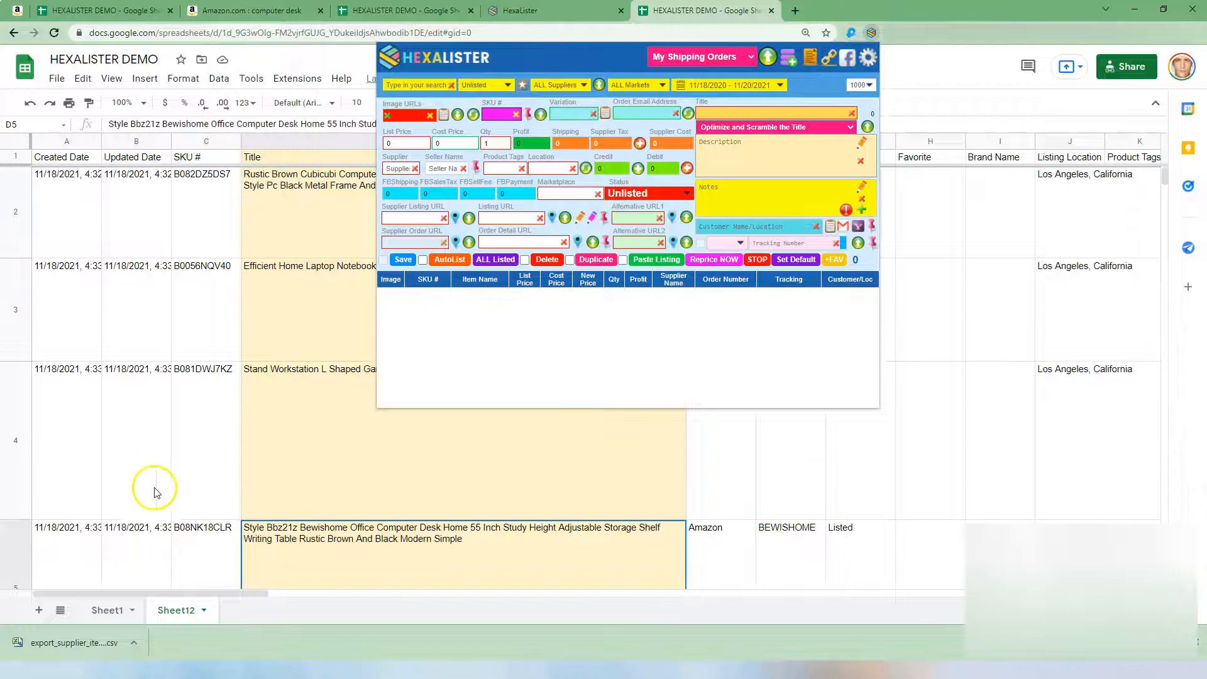
click(122, 619)
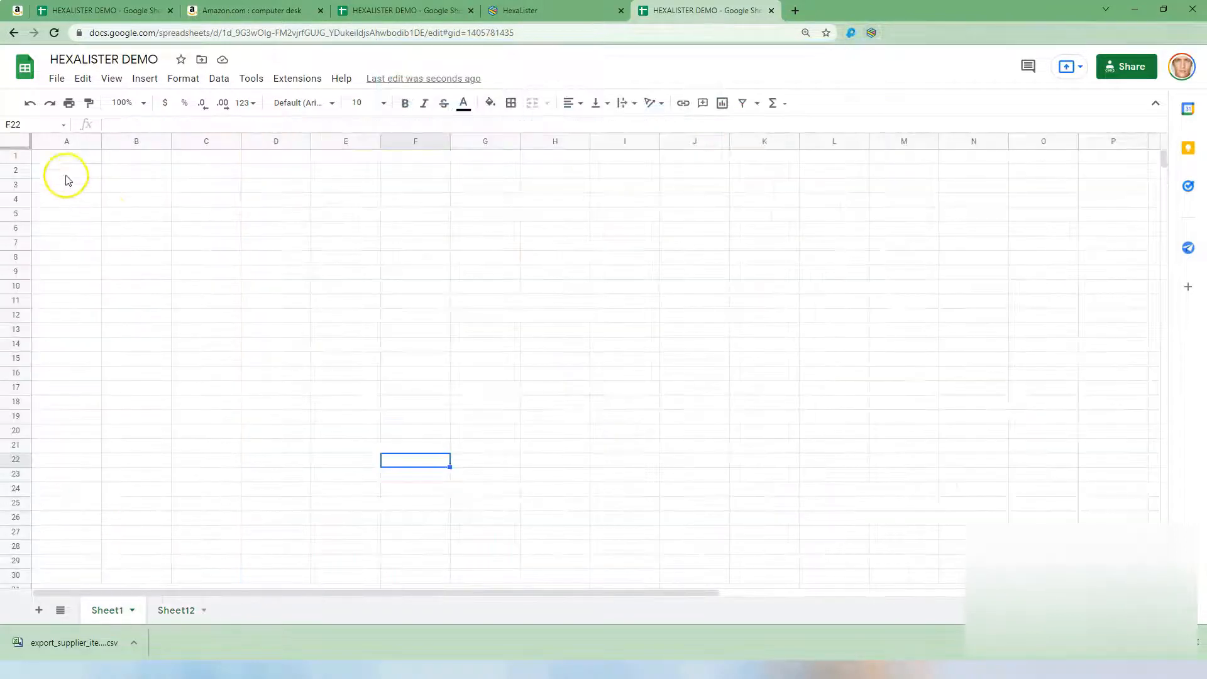
drag(63, 157, 415, 227)
drag(641, 257, 574, 418)
click(485, 403)
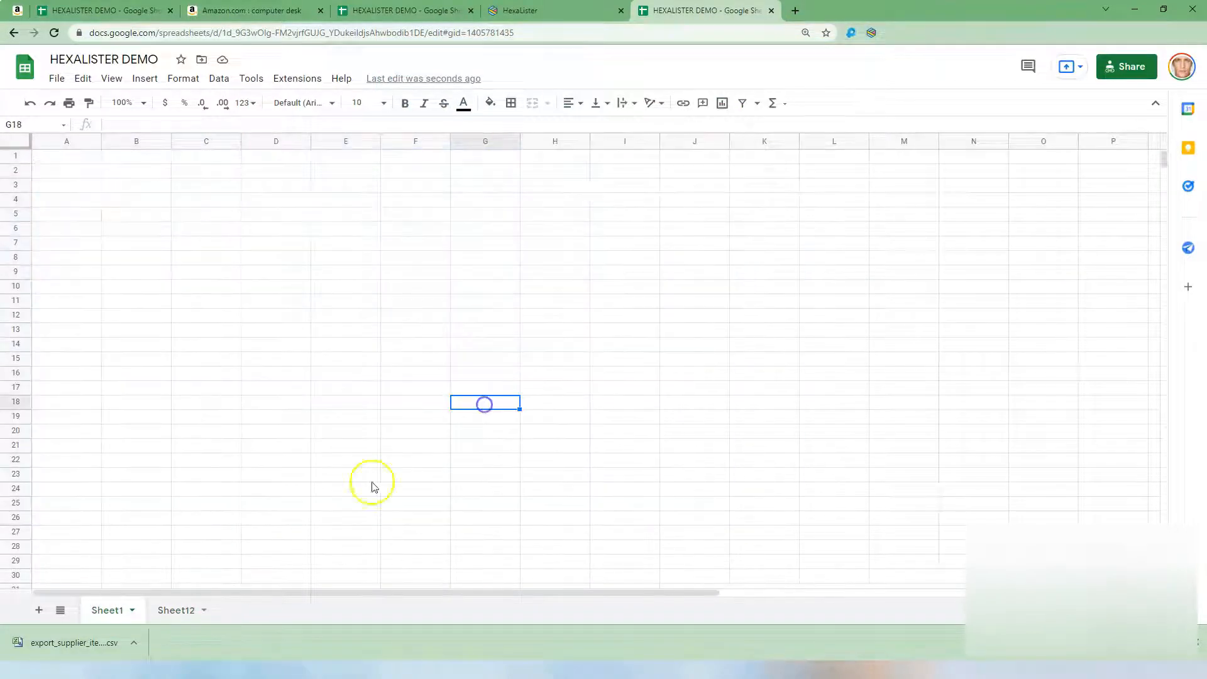
click(68, 200)
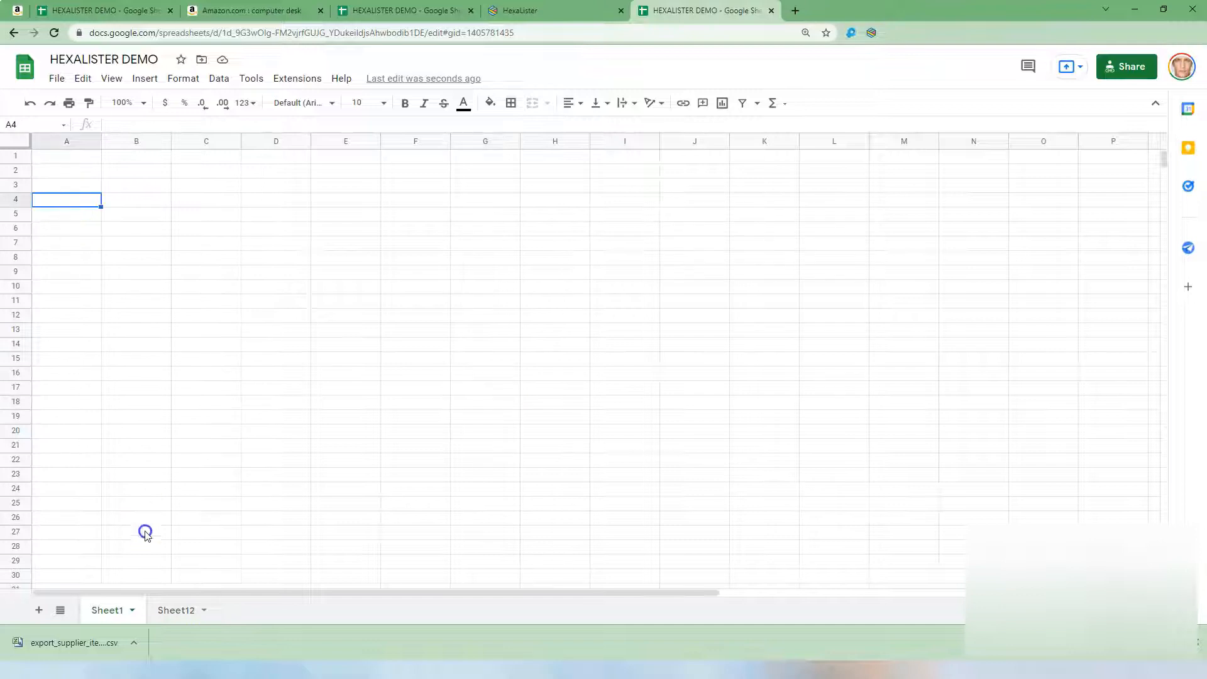
Step: Copy the listing rows 2 to 49 of Sheet12
click(176, 613)
click(18, 189)
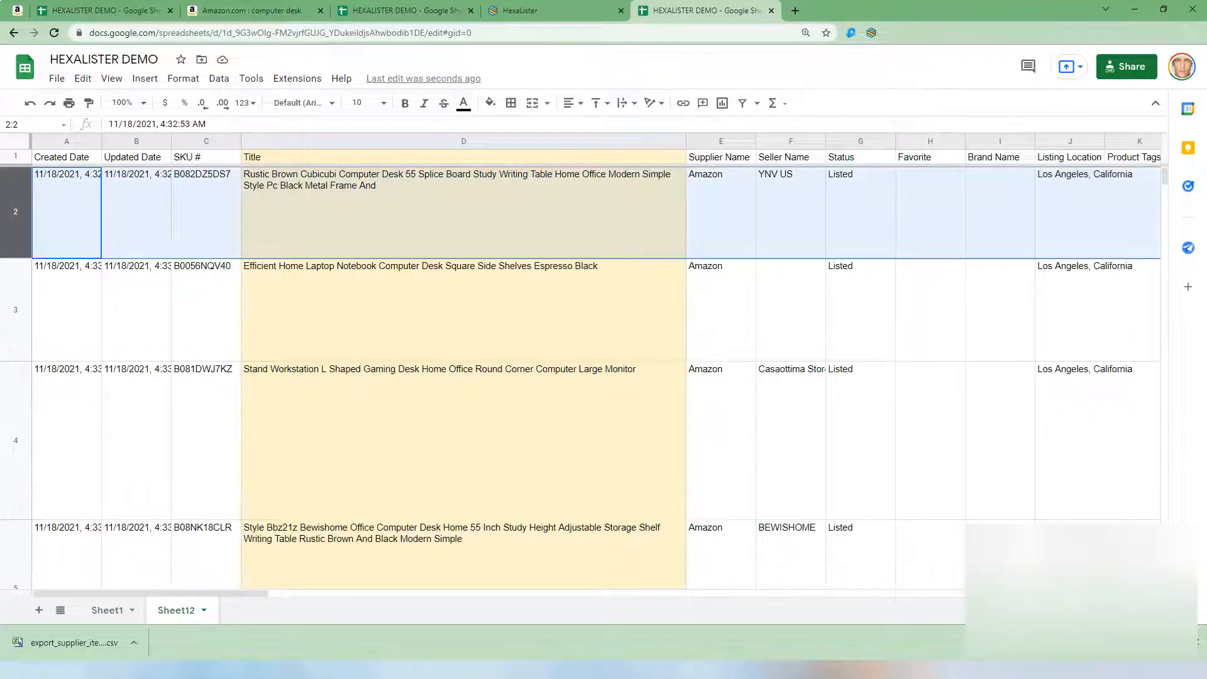
key(ctrl+shift+Down)
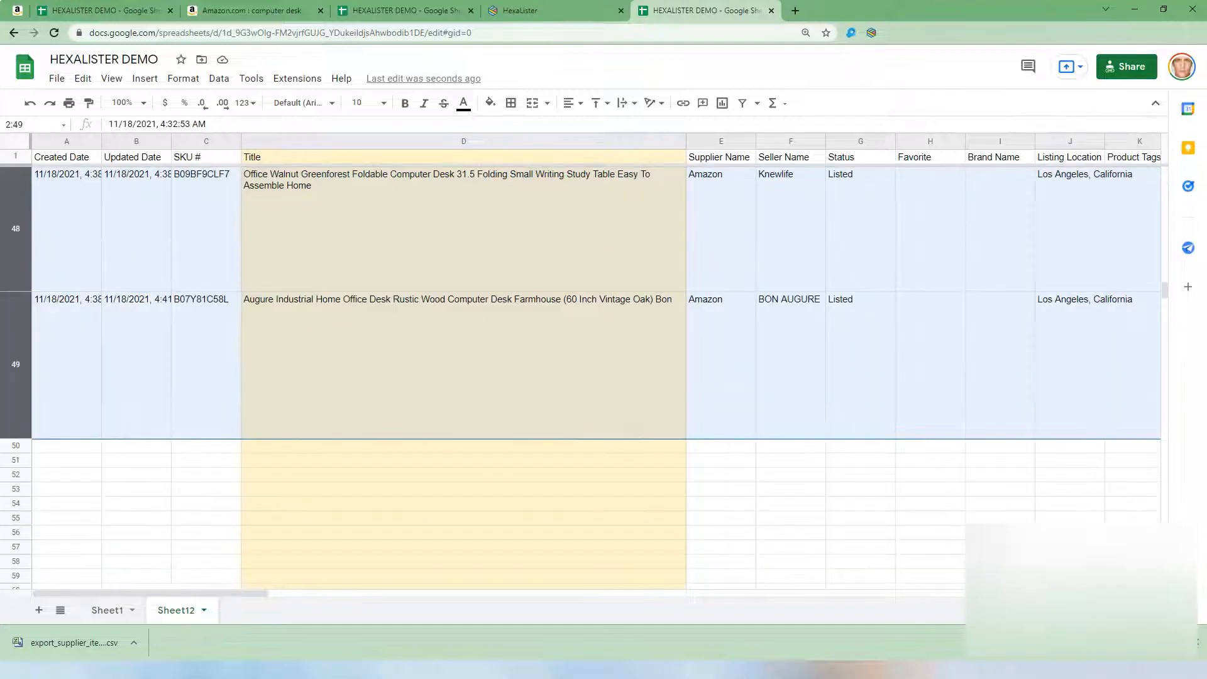
right_click(386, 252)
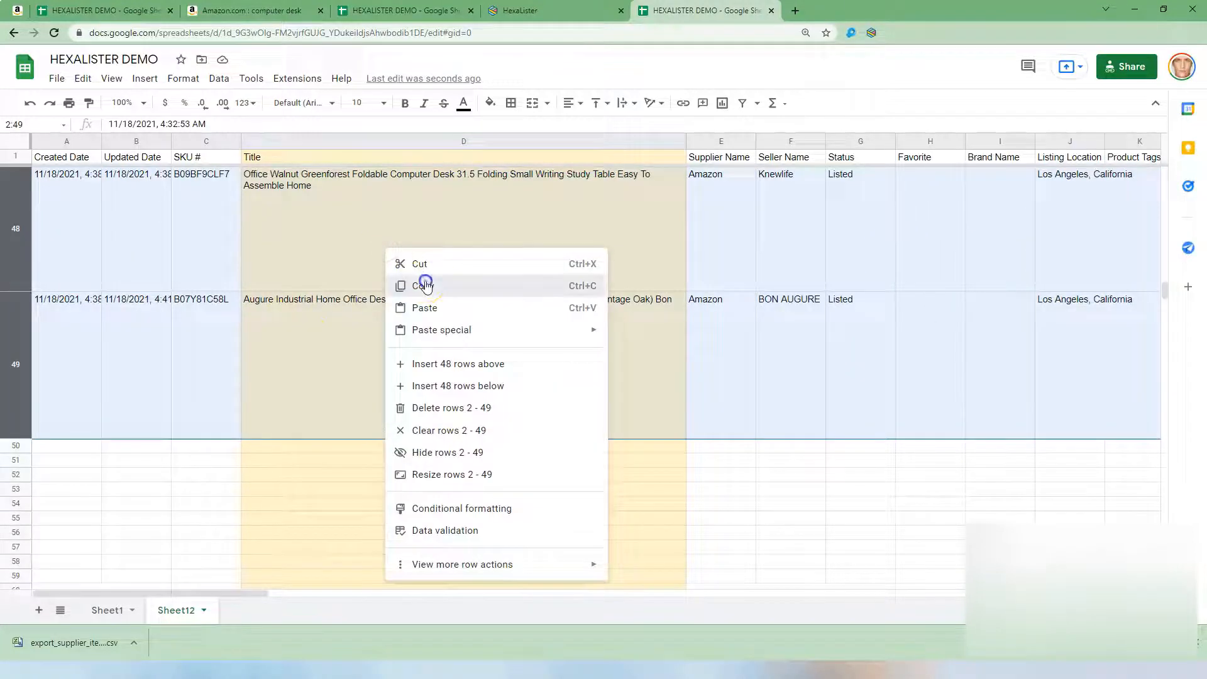
click(425, 280)
click(107, 611)
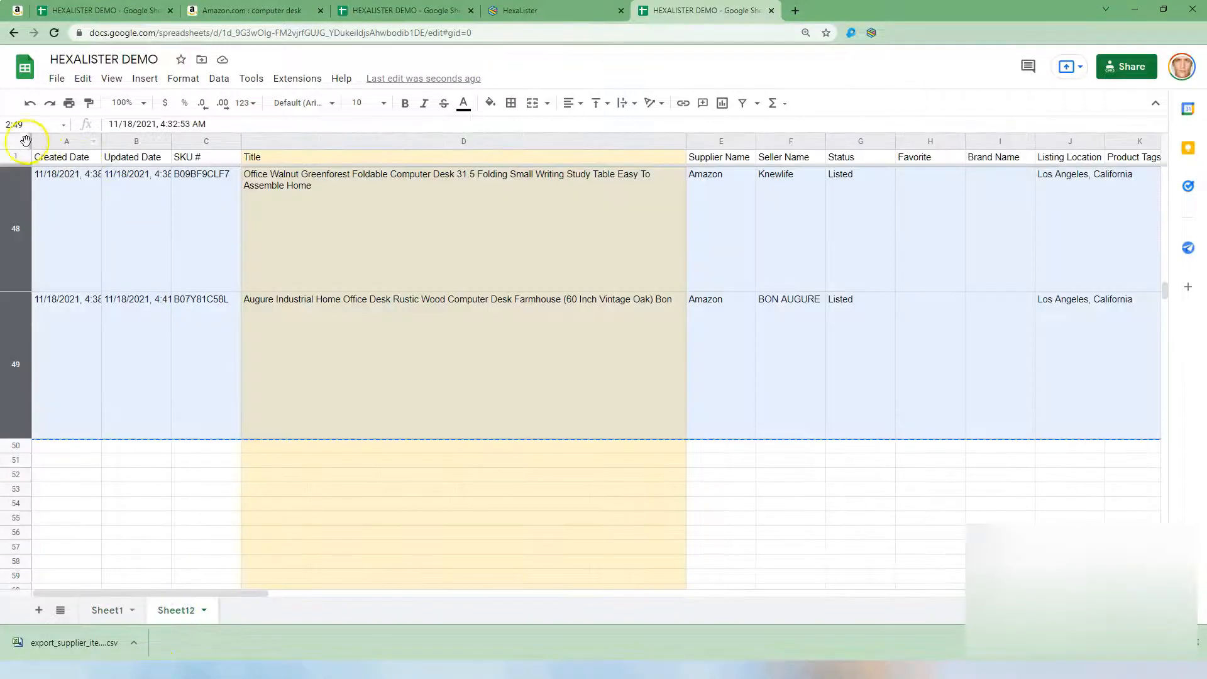
right_click(241, 237)
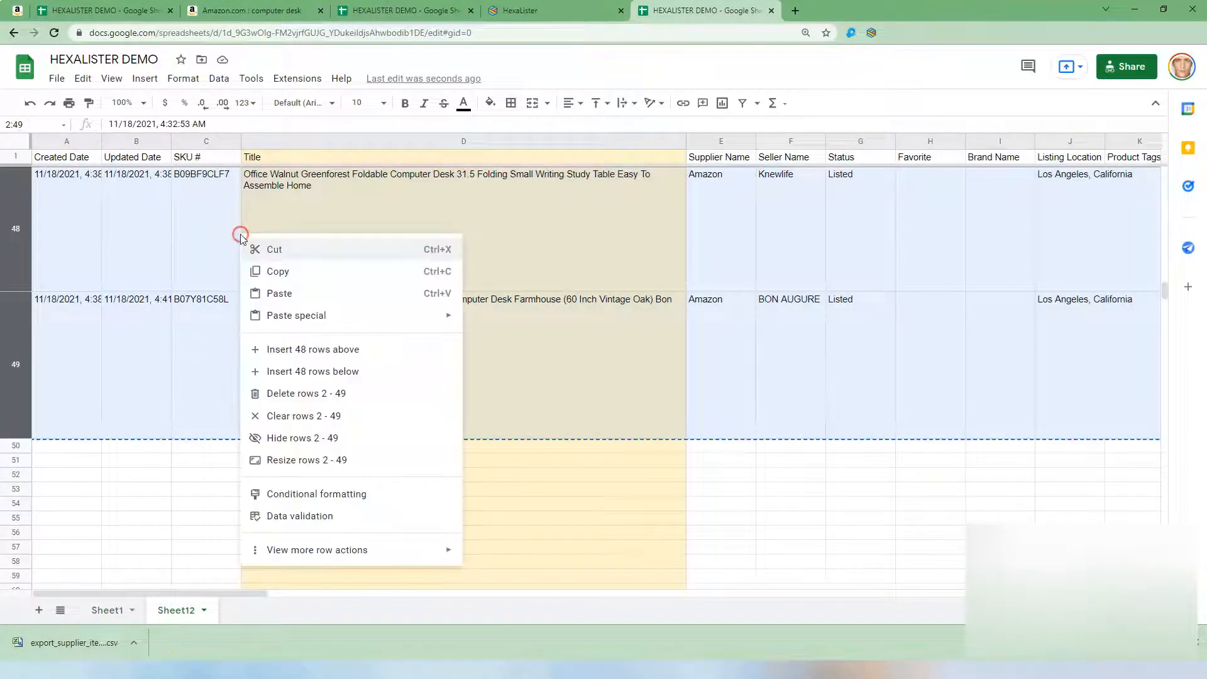
click(20, 139)
click(222, 236)
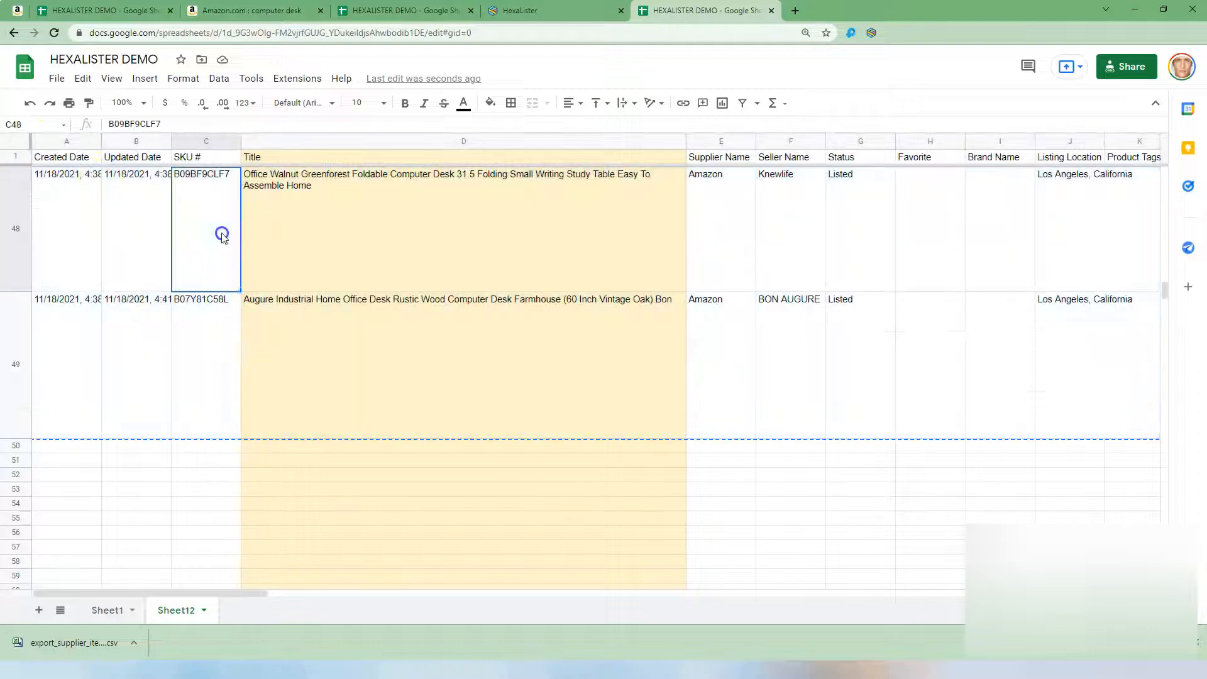
Step: Copy all cells of Sheet12 and switch to the blank Sheet1
click(15, 140)
right_click(284, 224)
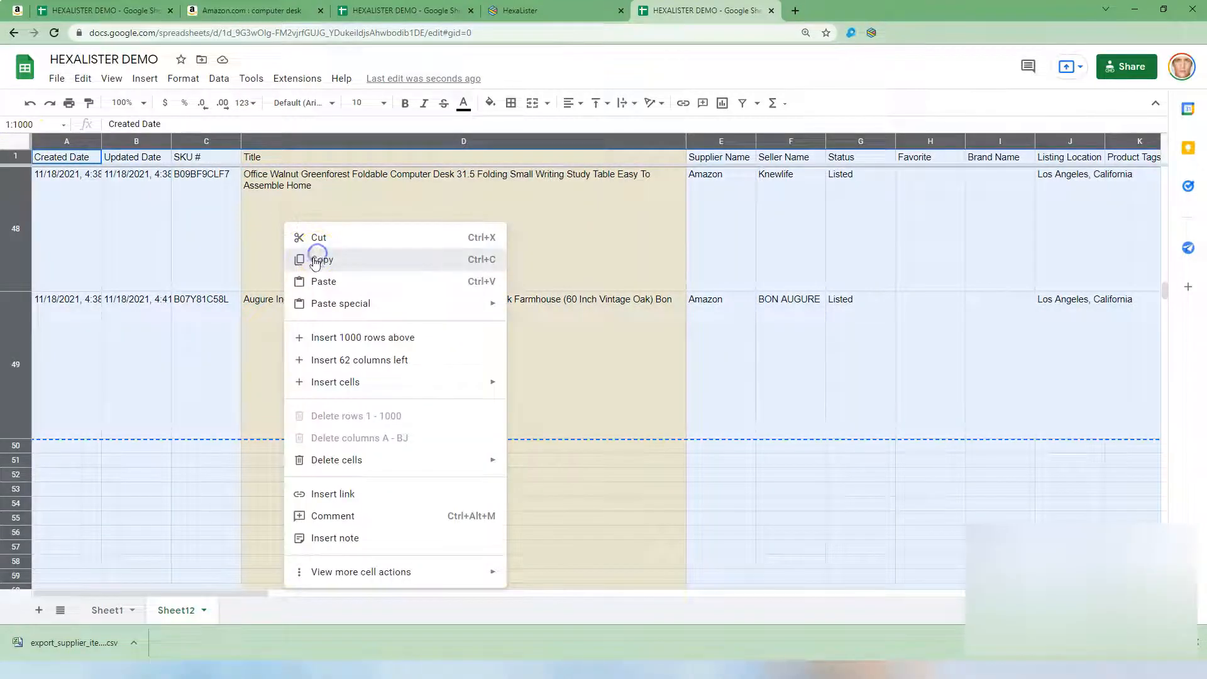
click(317, 259)
click(107, 610)
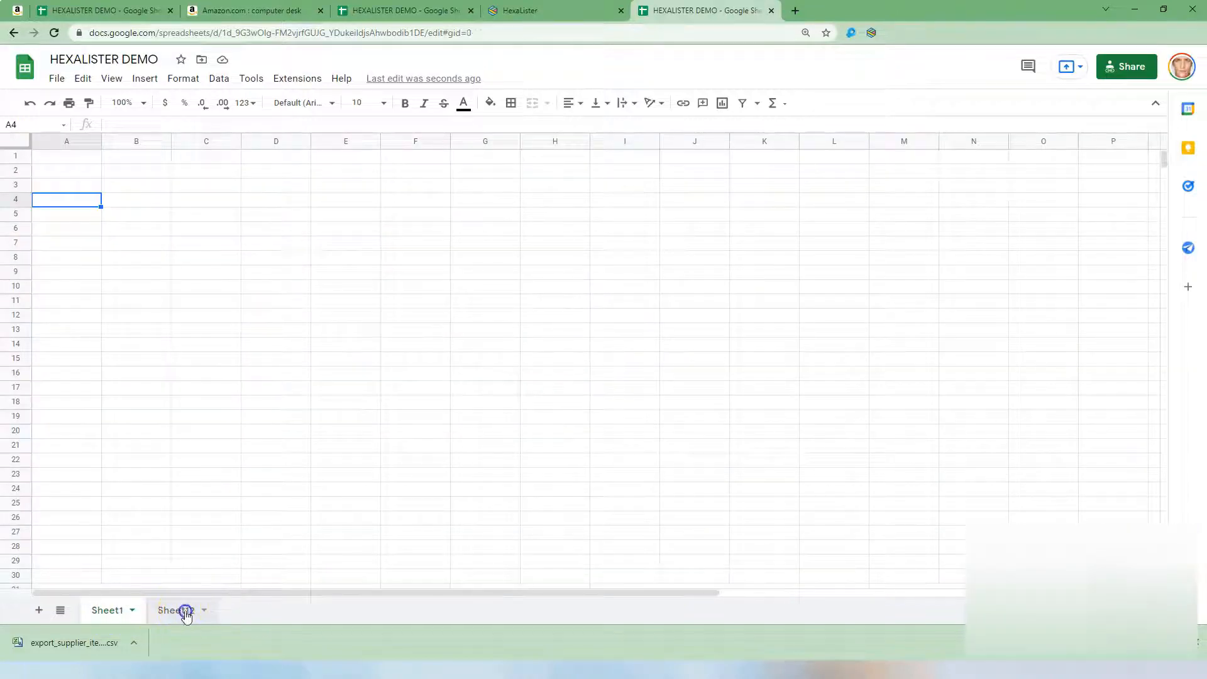
Step: Paste the copied Sheet12 cells into Sheet1 from cell A1 as values only
click(184, 611)
click(124, 611)
click(71, 157)
right_click(71, 159)
mouse_move(140, 239)
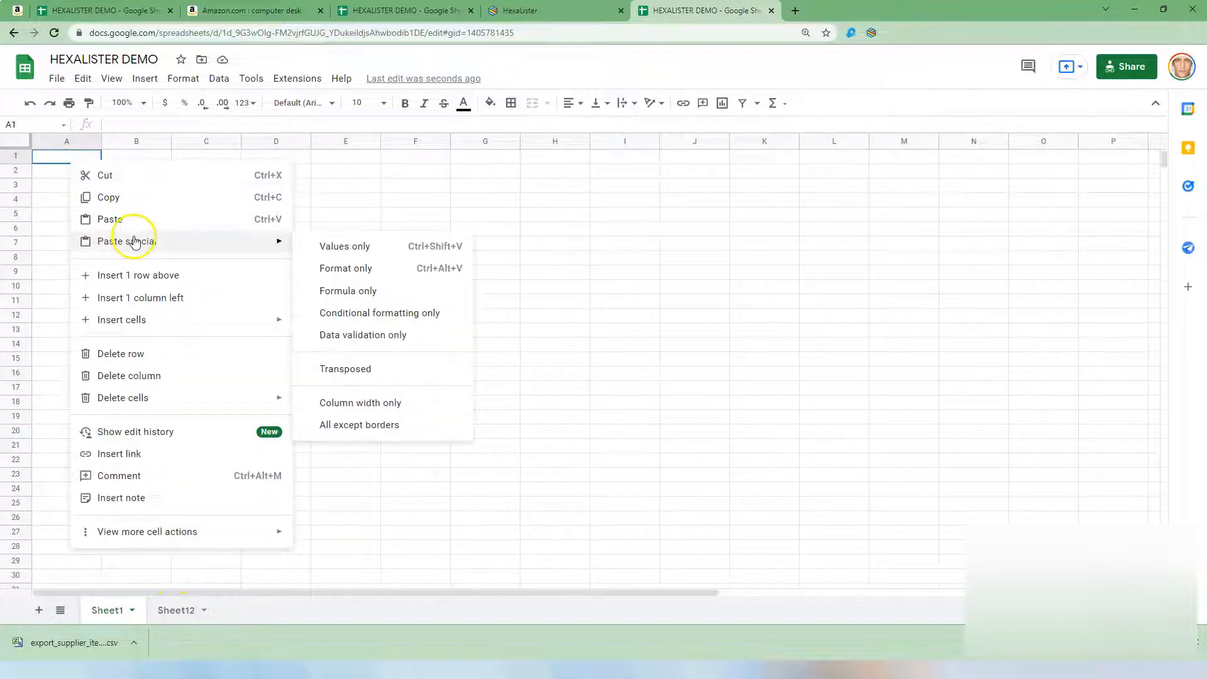
click(346, 250)
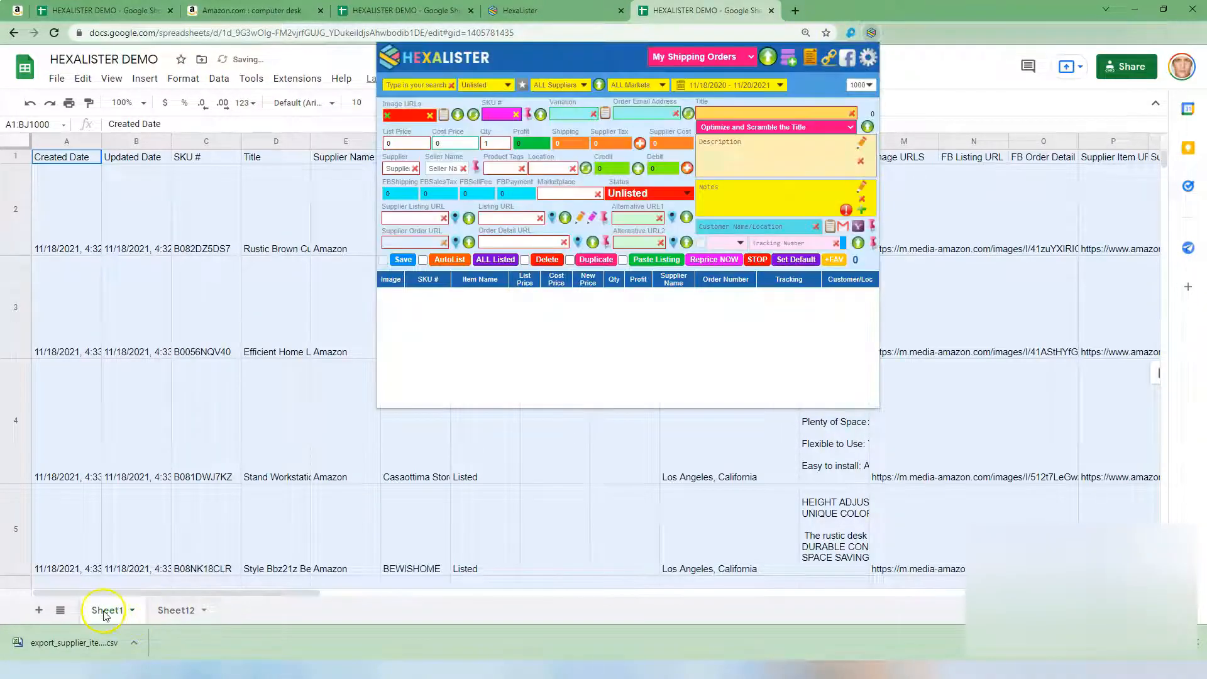
Step: Filter the HexaLister records by Listed status to check the listings pasted into Sheet1
click(497, 87)
click(483, 104)
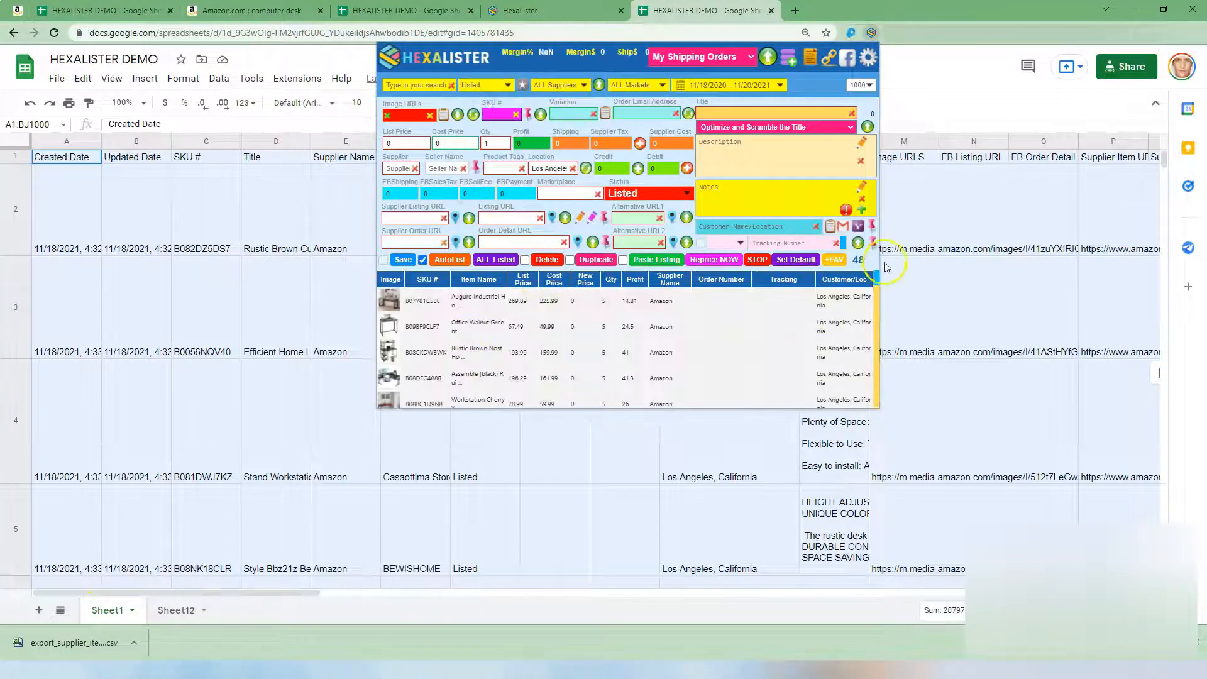
click(270, 490)
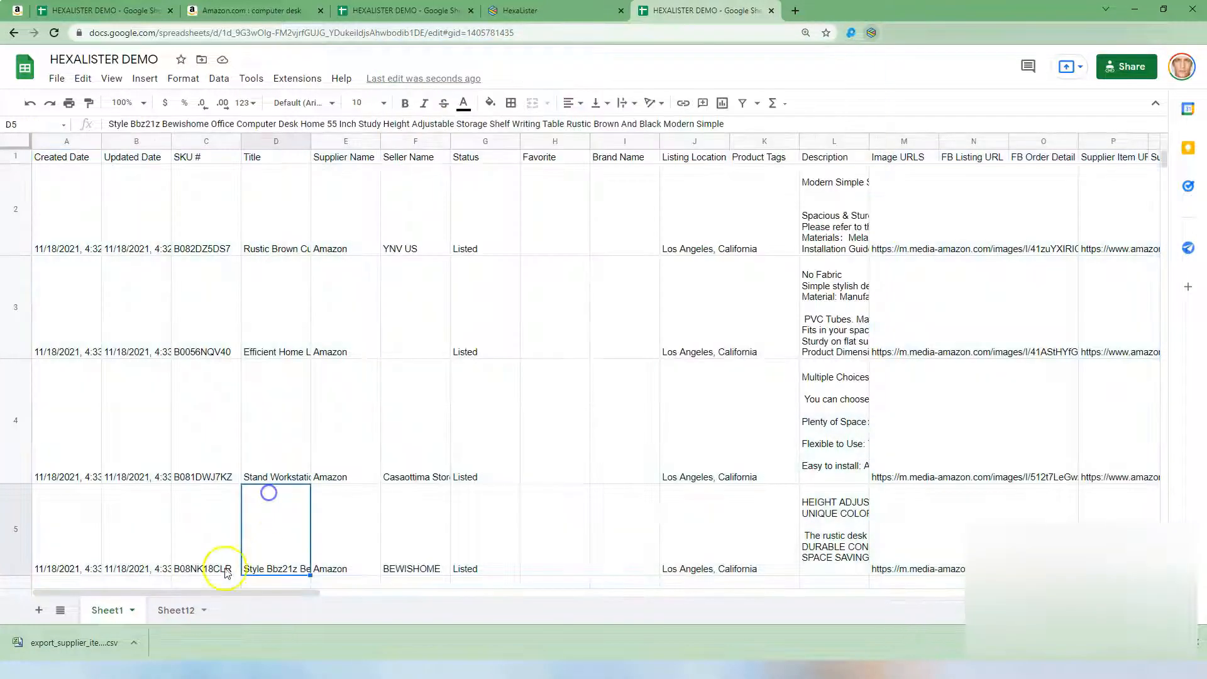
Step: Delete Sheet12 from the spreadsheet
click(175, 610)
right_click(175, 610)
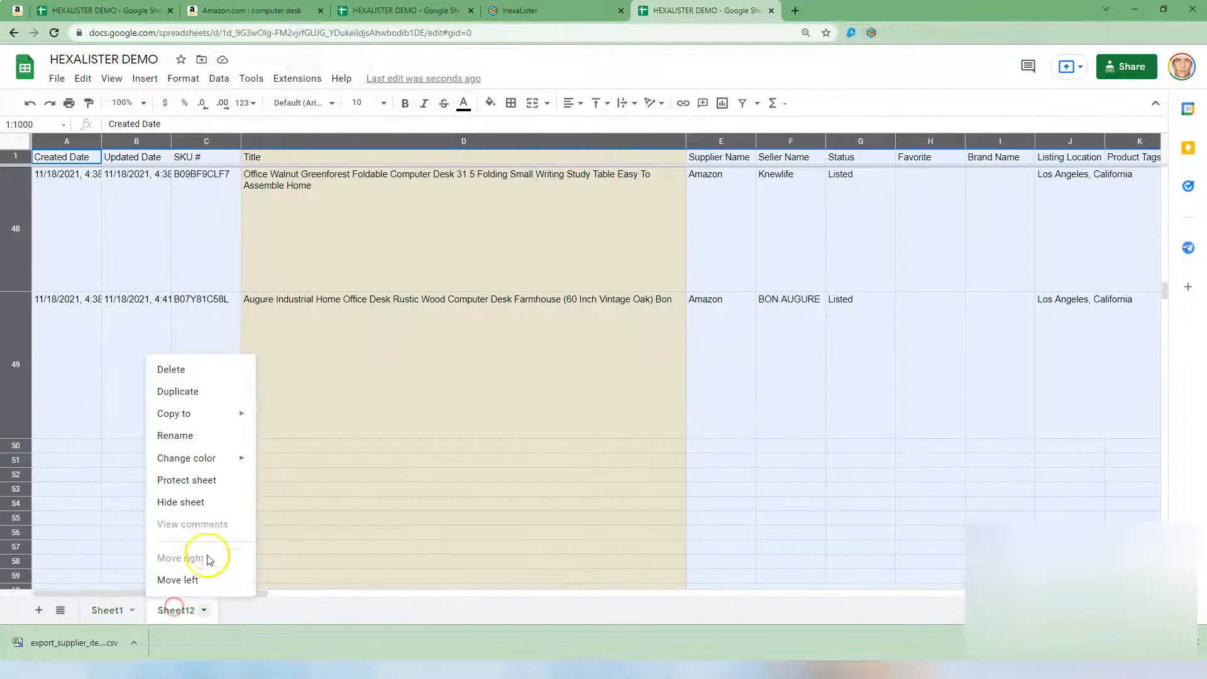
click(188, 371)
click(754, 365)
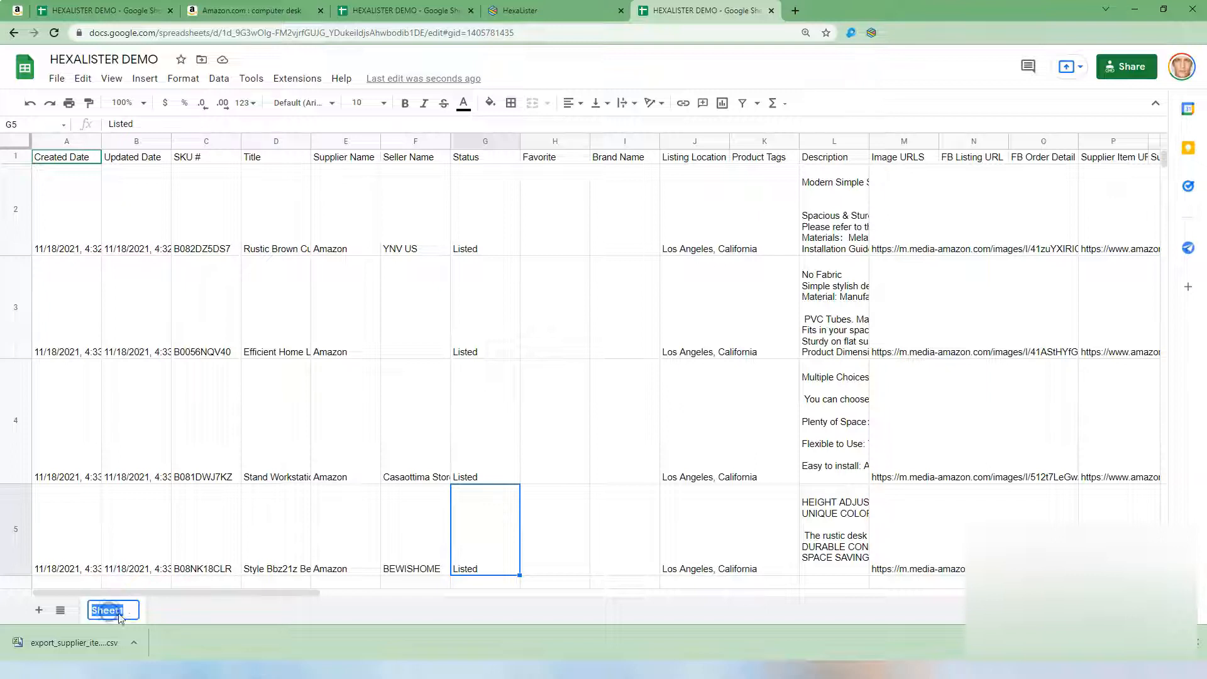
Step: Rename Sheet1 as Sheet12 and check its Listed records in the HexaLister extension
text(2)
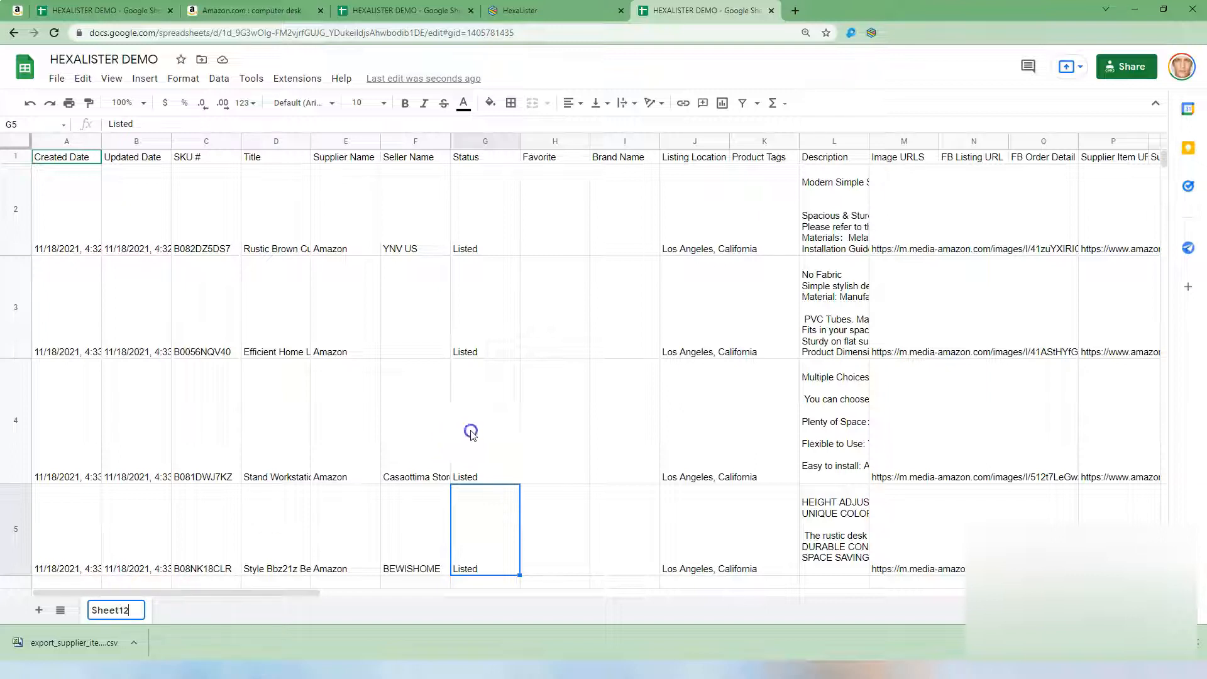
click(469, 365)
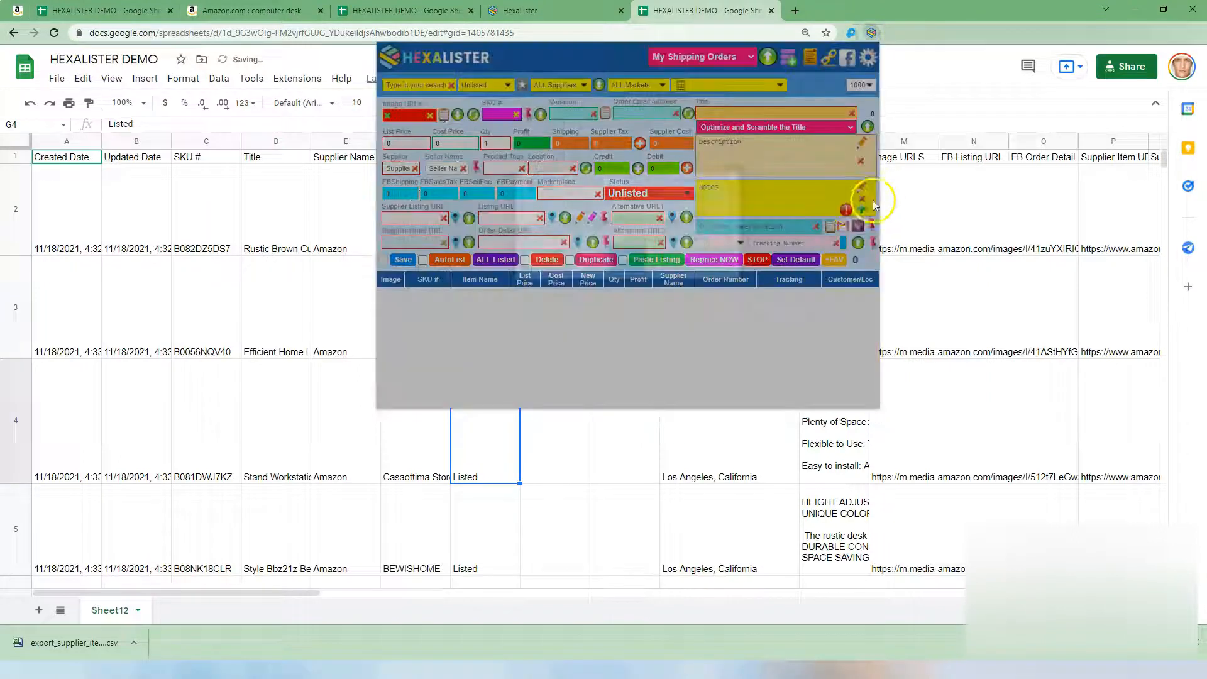
click(620, 260)
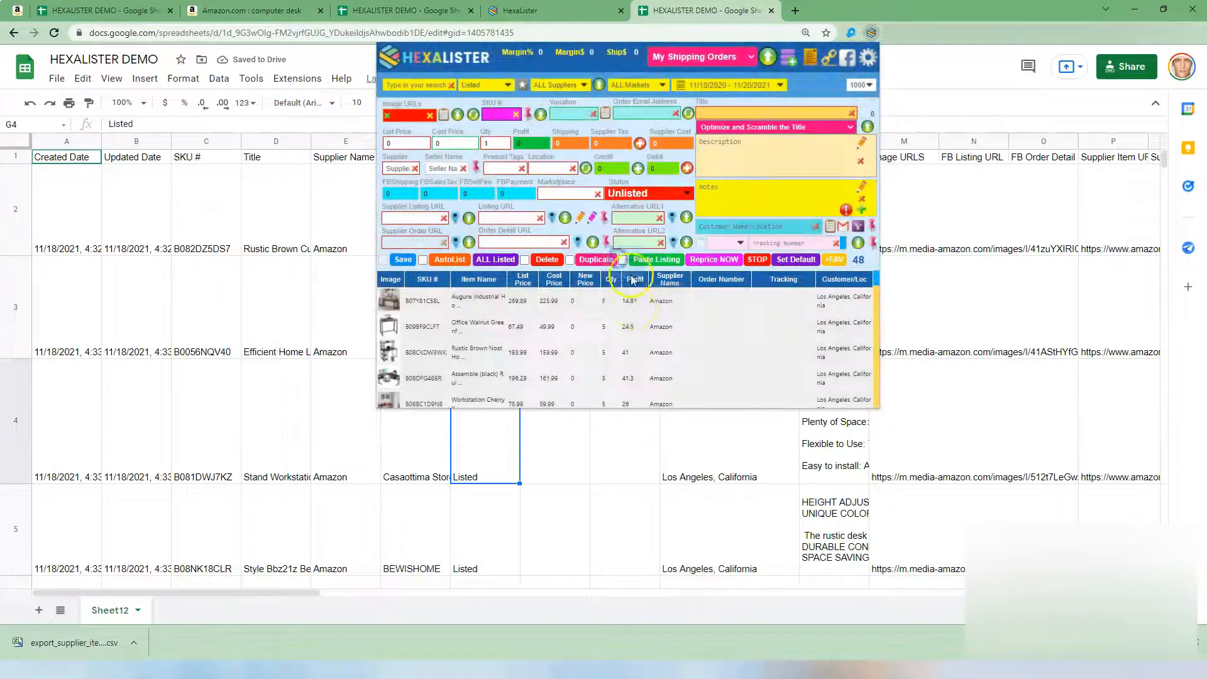
click(625, 261)
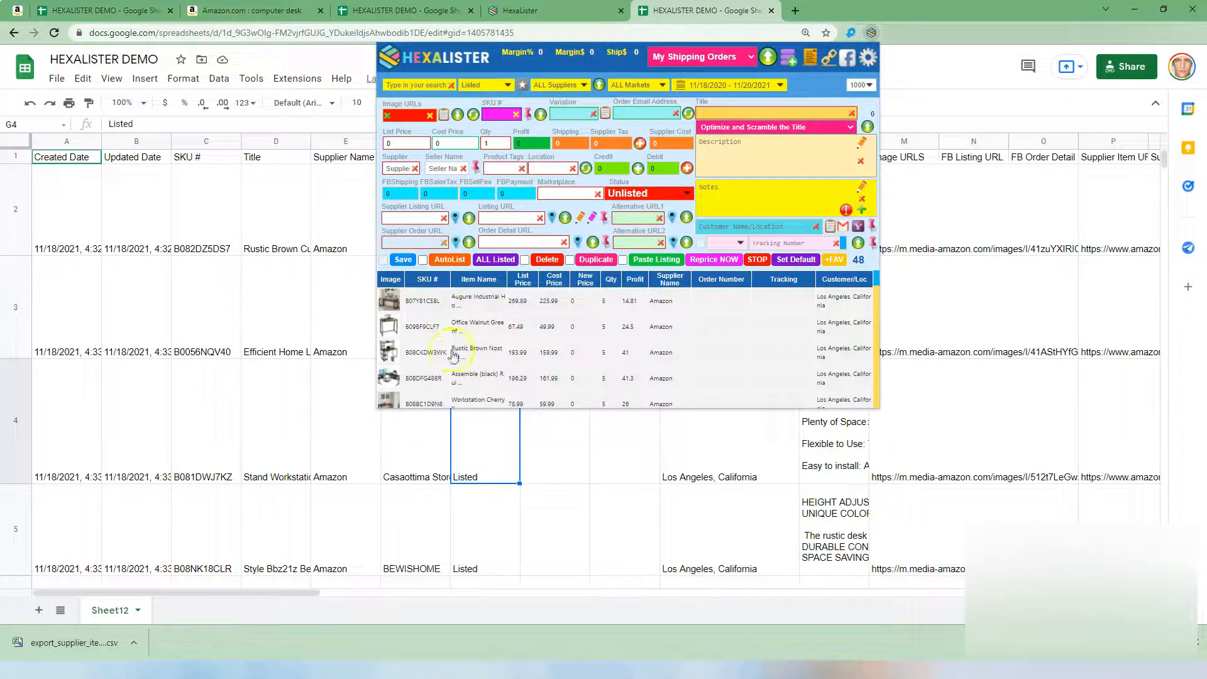
Step: Rename the sheet back to Sheet1 and view the Rustic Brown desk record in the HexaLister extension
double_click(119, 611)
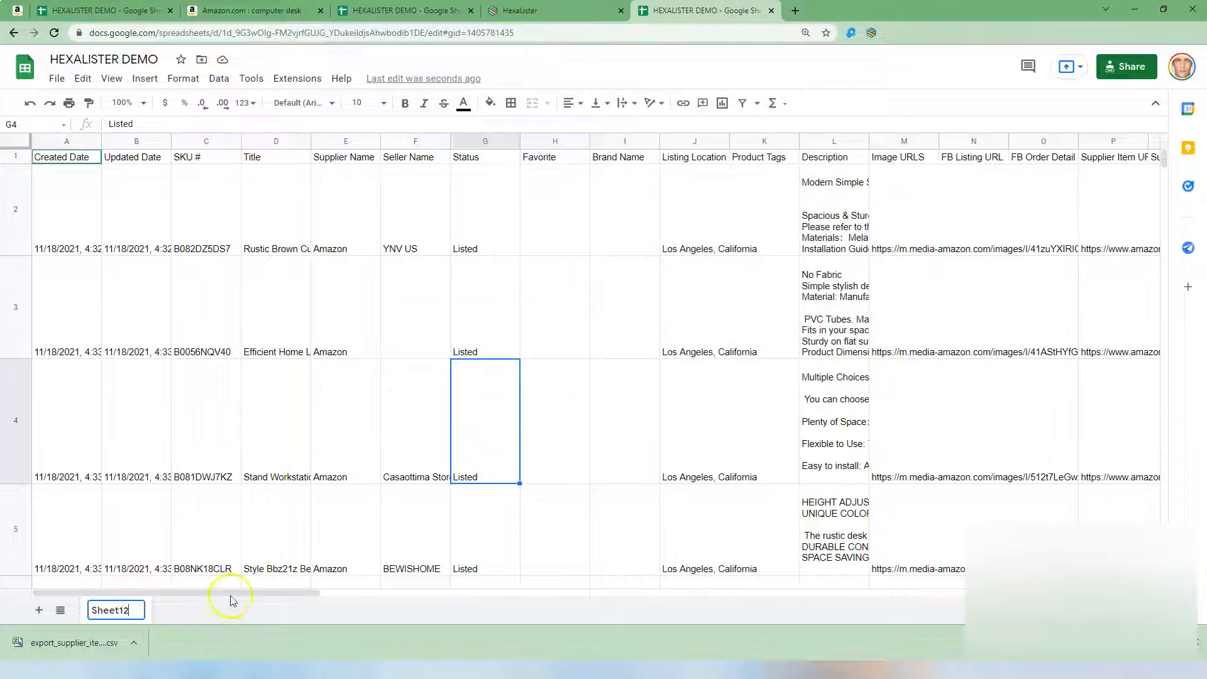
key(BackSpace)
click(272, 423)
click(870, 33)
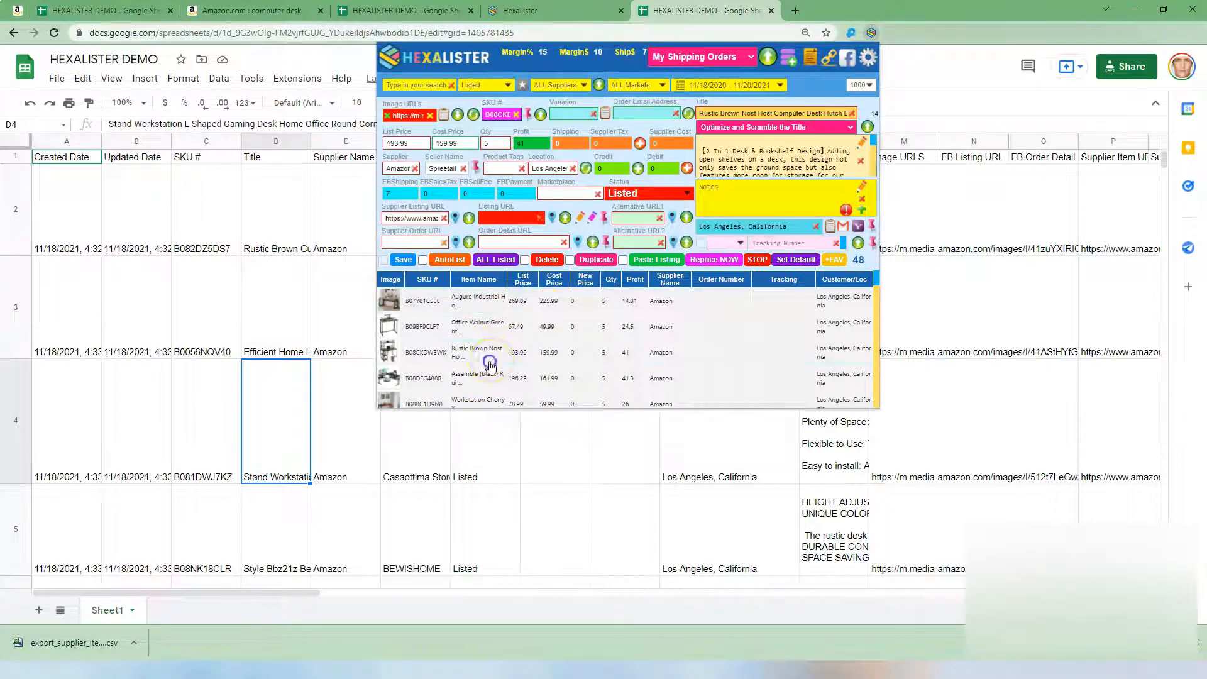
click(640, 350)
Step: Delete listing rows 2 to 11 from Sheet1 and check the remaining records in the HexaLister extension
click(17, 204)
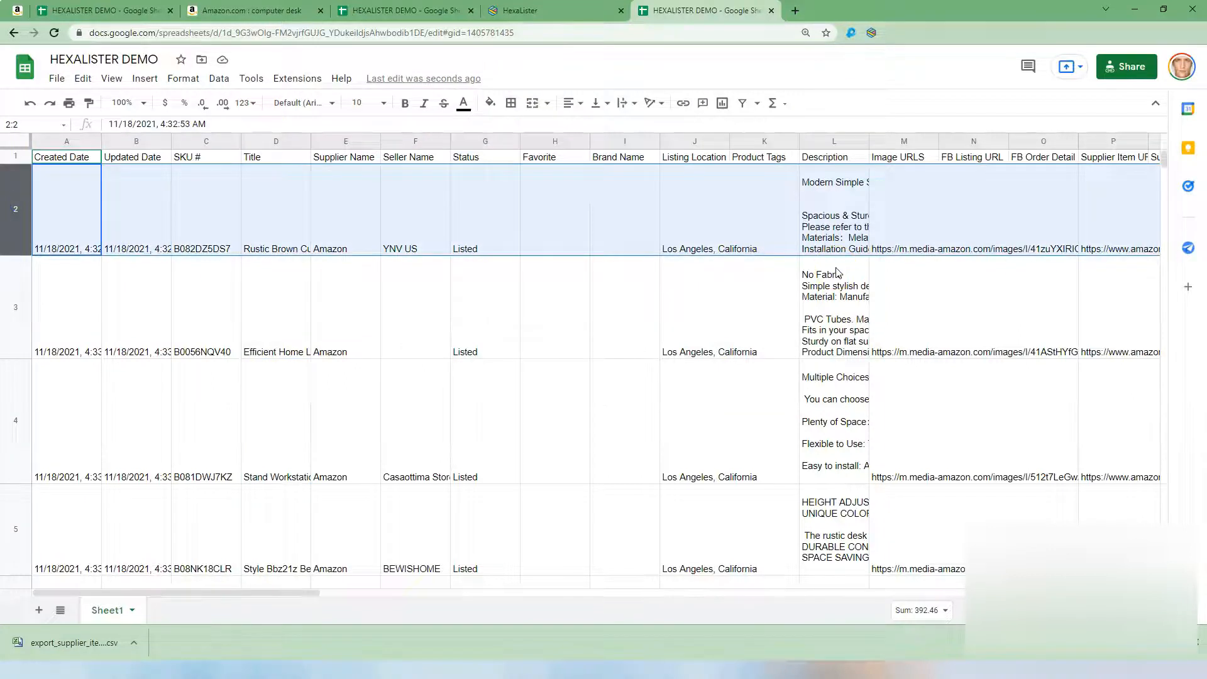
key(shift+Down)
key(shift+Down)
key(shift+Down)
key(shift+Down)
key(shift+Down)
key(shift+Down)
key(shift+Down)
key(shift+Down)
key(shift+Down)
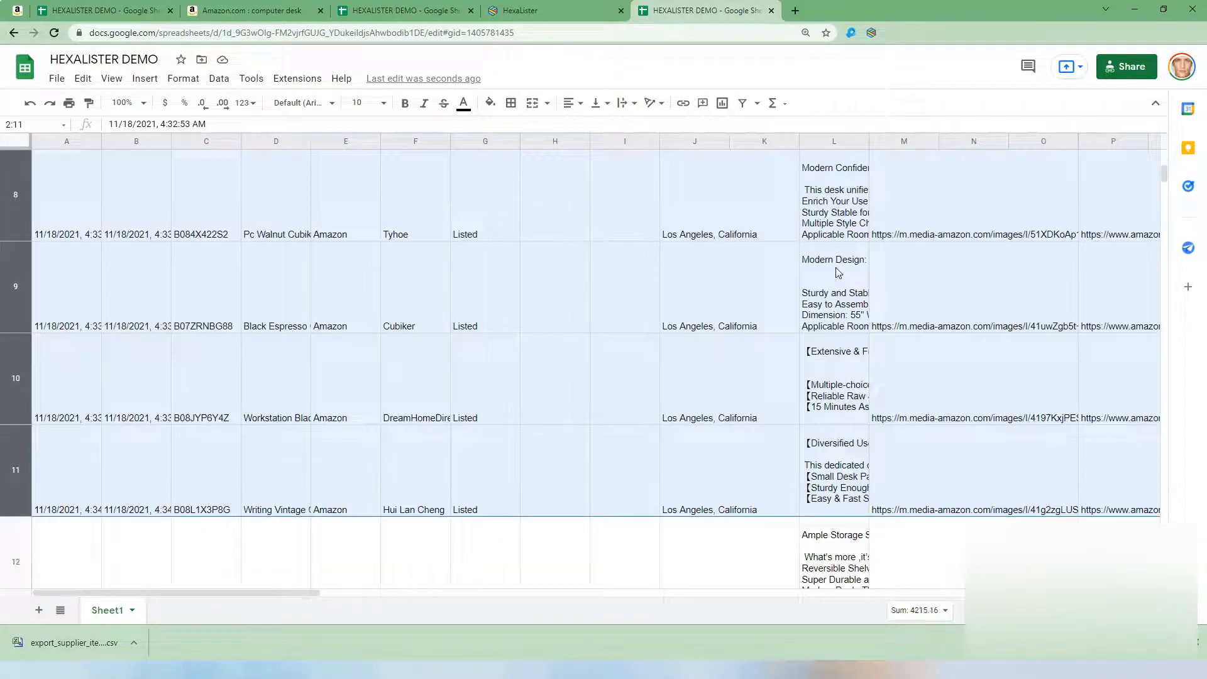
right_click(425, 189)
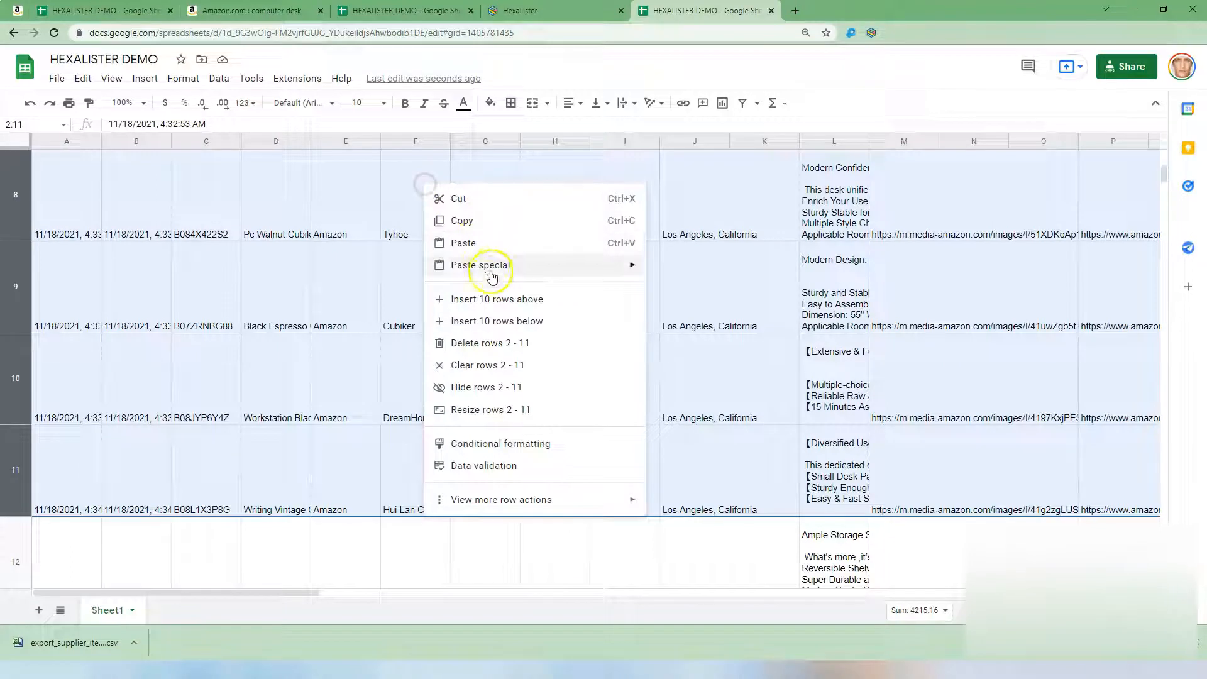
click(496, 341)
click(872, 33)
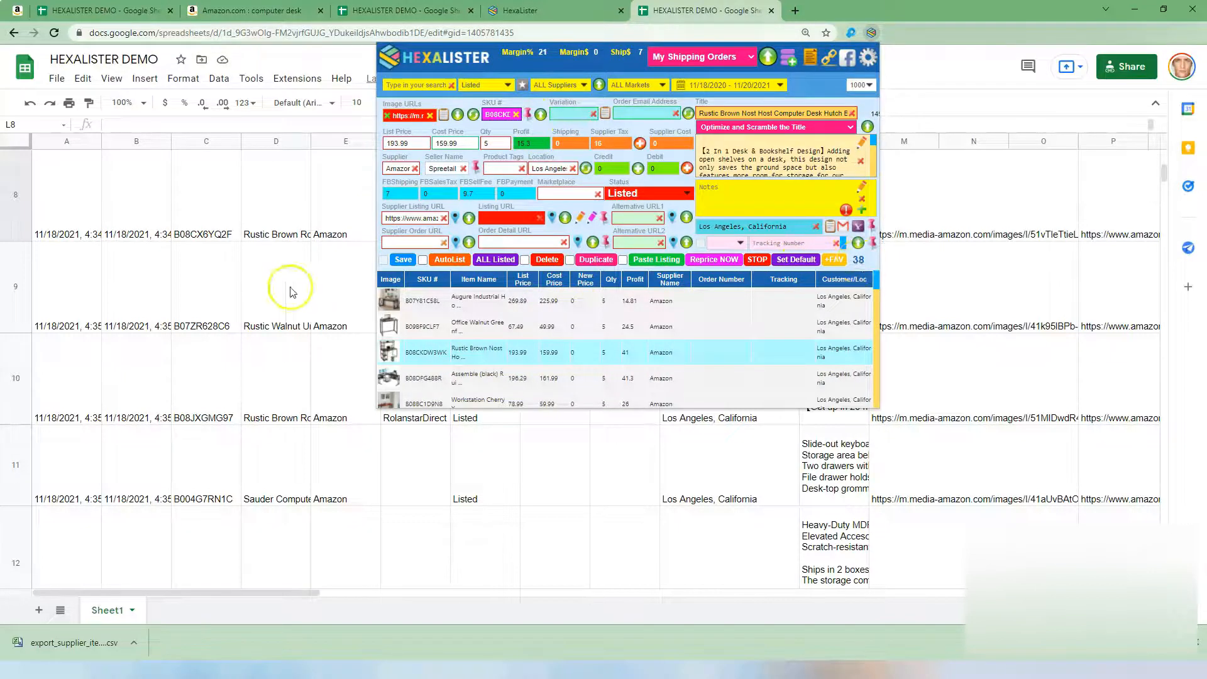
Step: Undo the deletion of rows 2 to 11 and check the records in the HexaLister extension again
click(267, 283)
scroll(431, 323, up, 5)
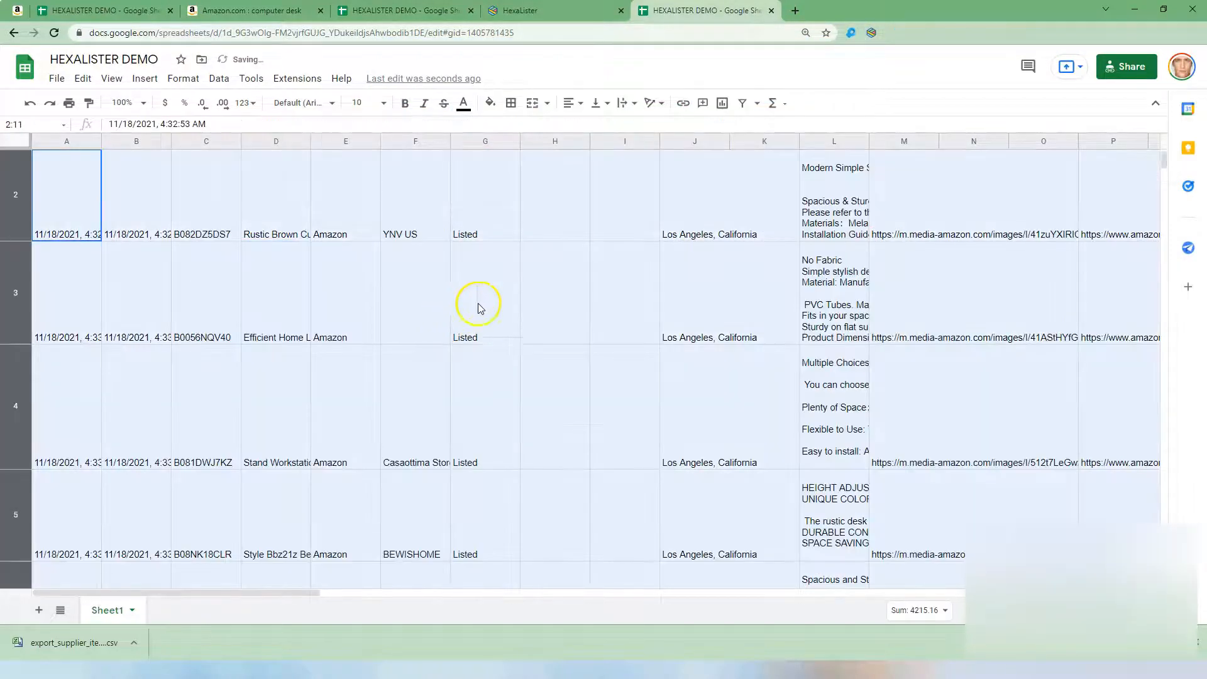
click(475, 296)
click(873, 33)
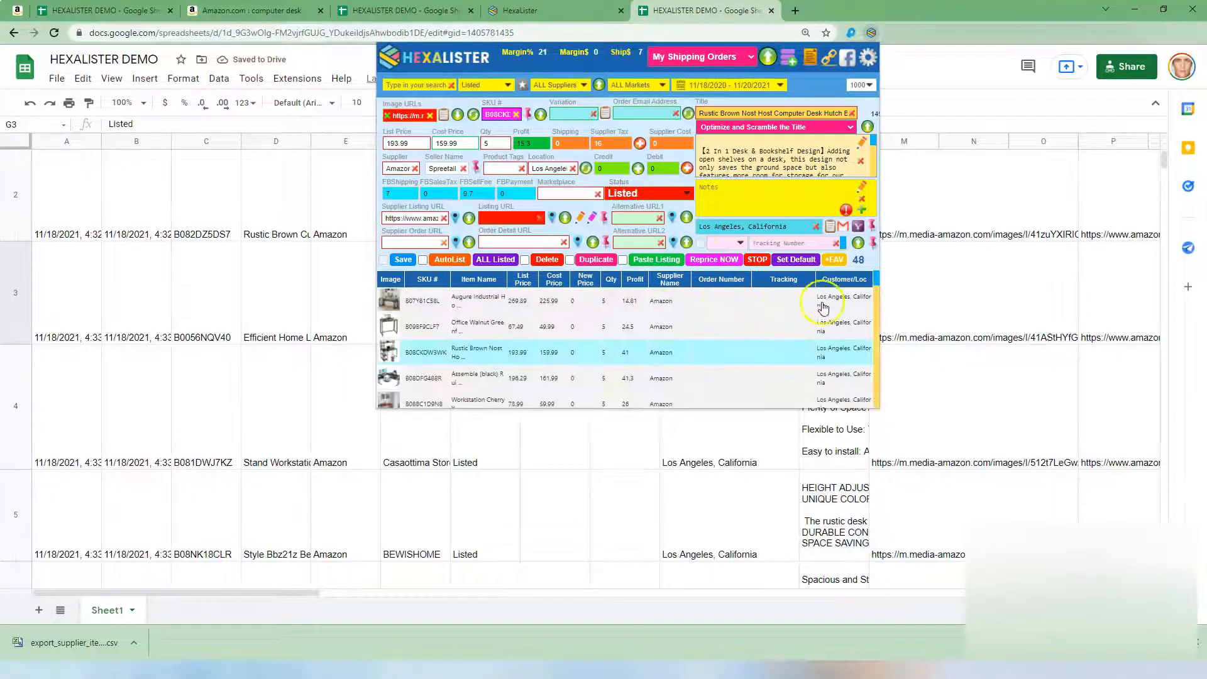
click(224, 320)
scroll(582, 237, up, 1)
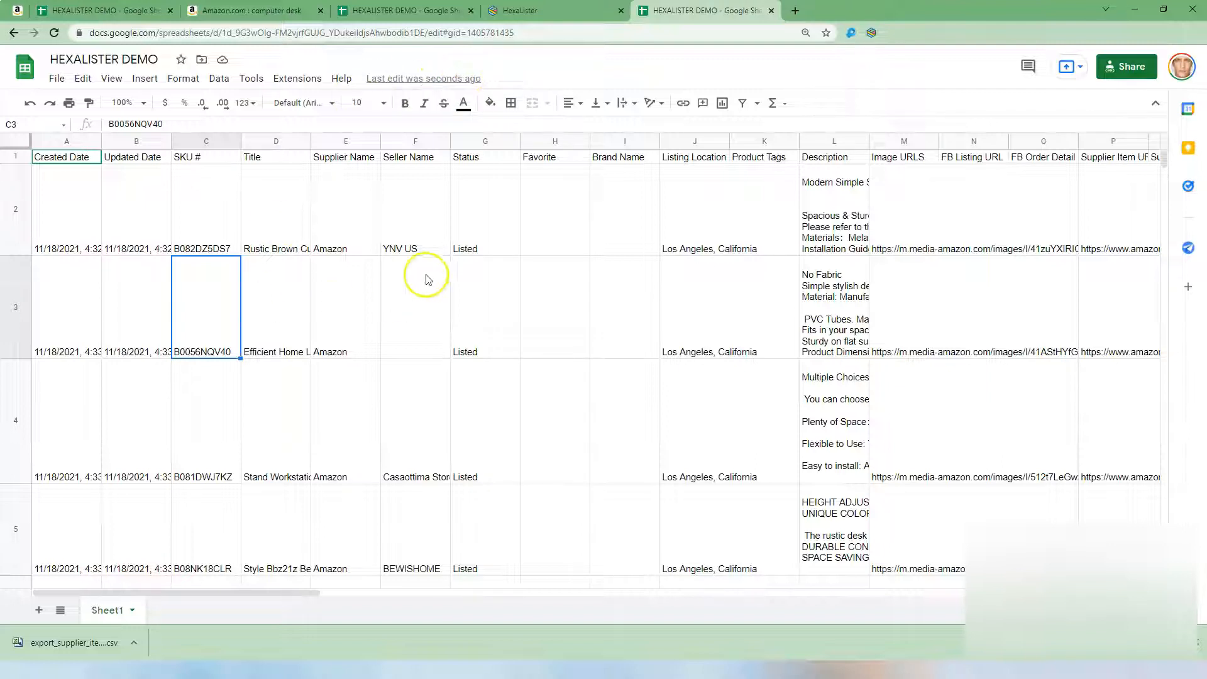
Step: Examine the spreadsheet's detailed version history, comparing the November 18 versions from 4:58 AM and 5:02 AM
click(437, 80)
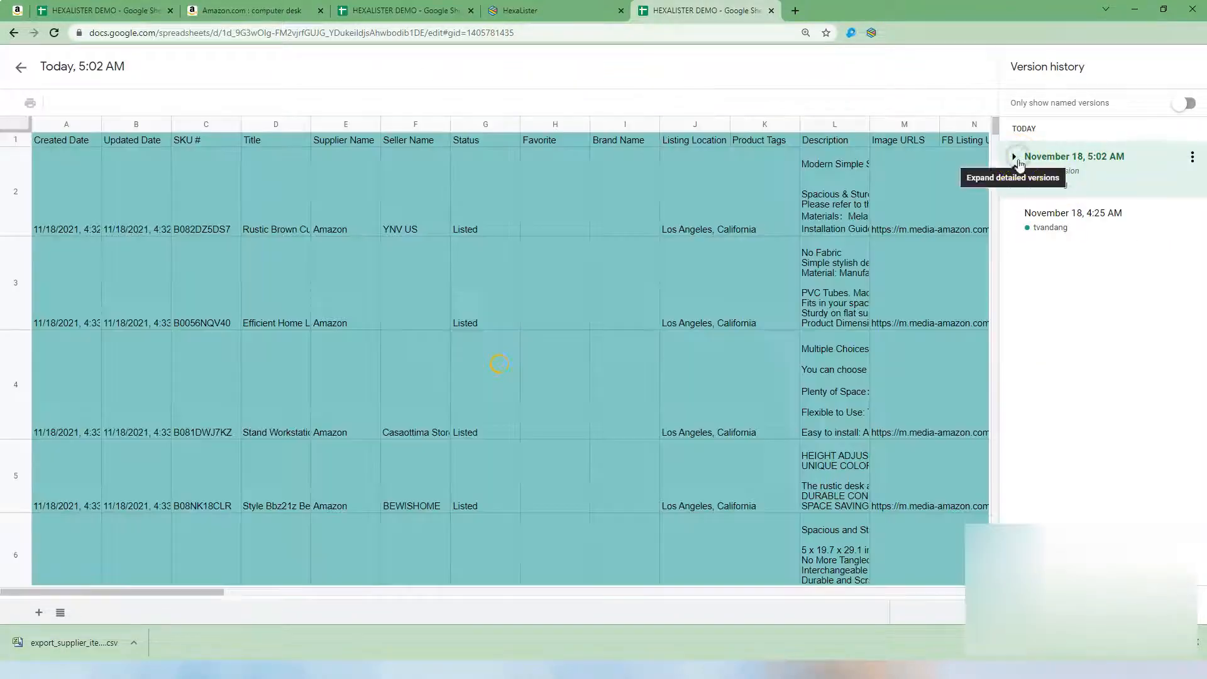
click(1015, 158)
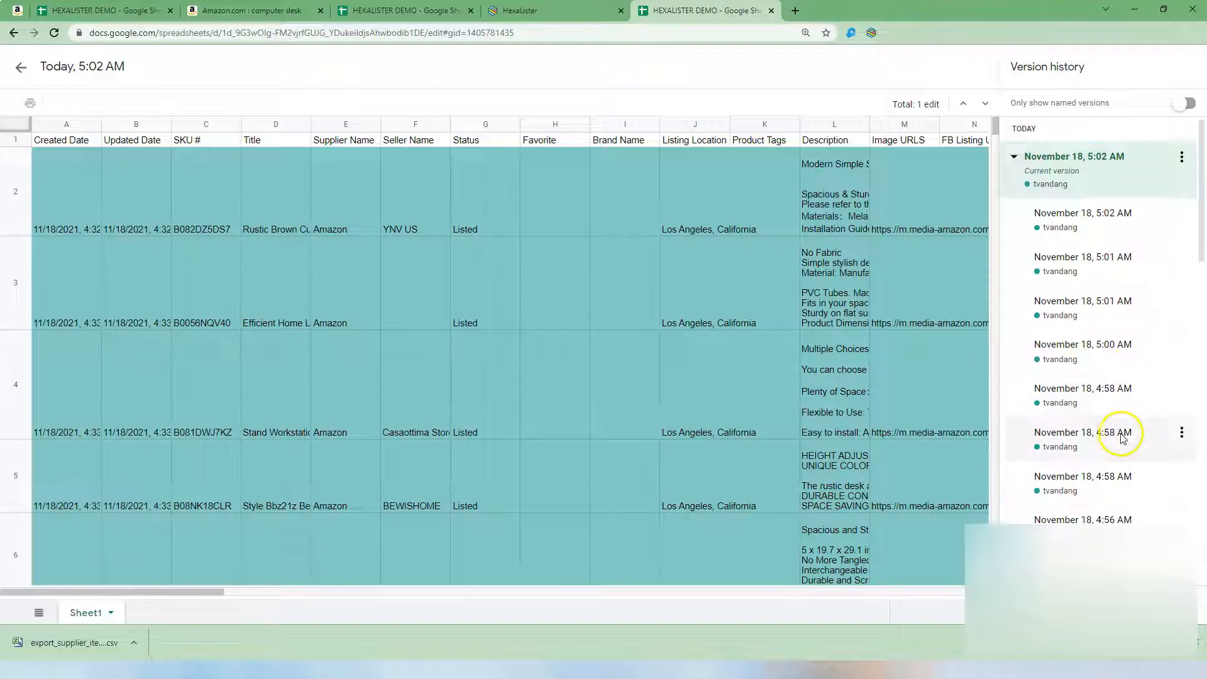
click(1057, 395)
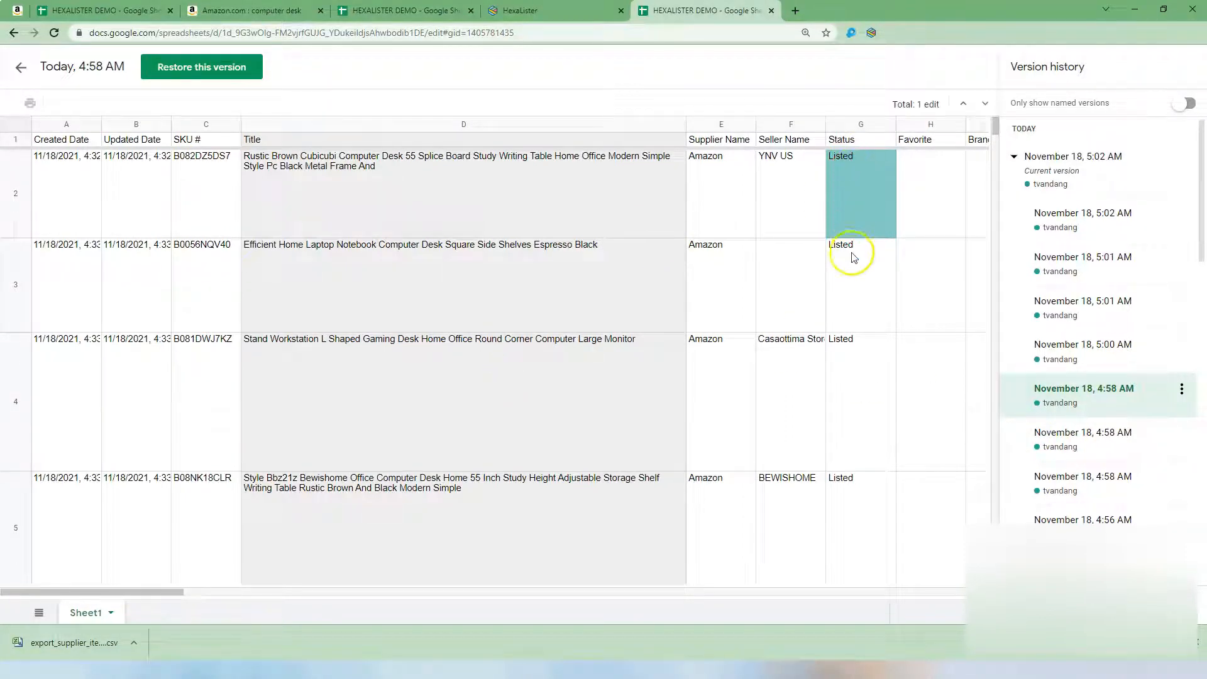
click(1082, 227)
click(1064, 156)
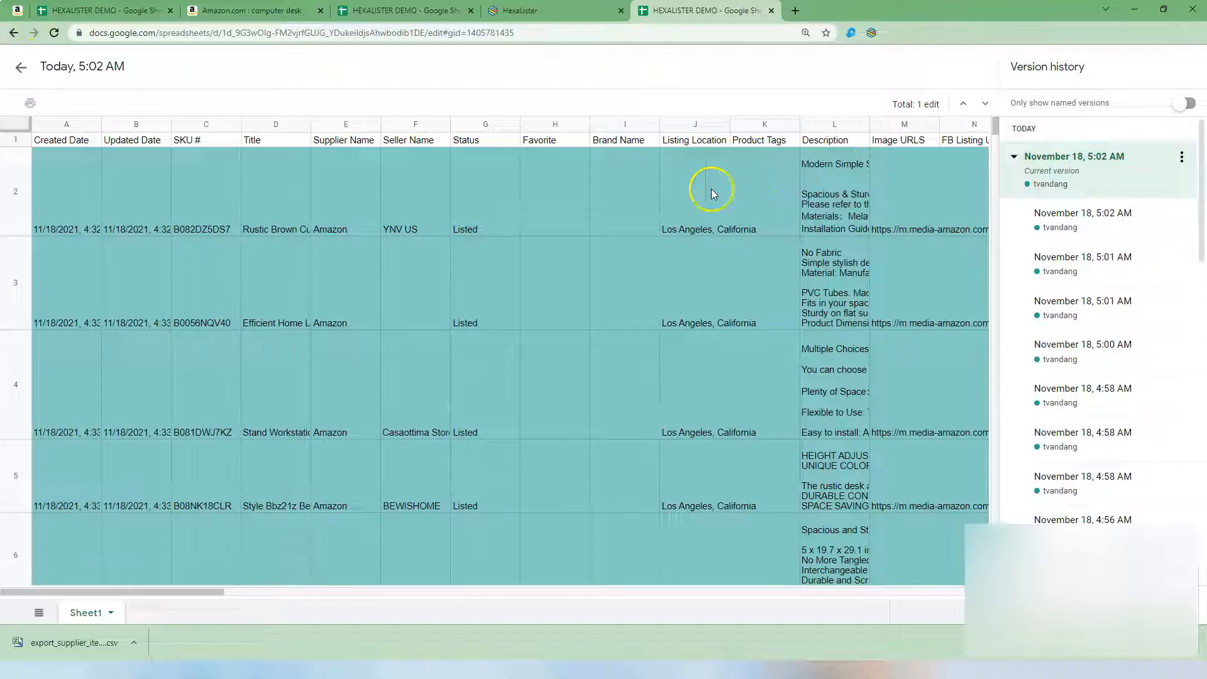
click(1075, 232)
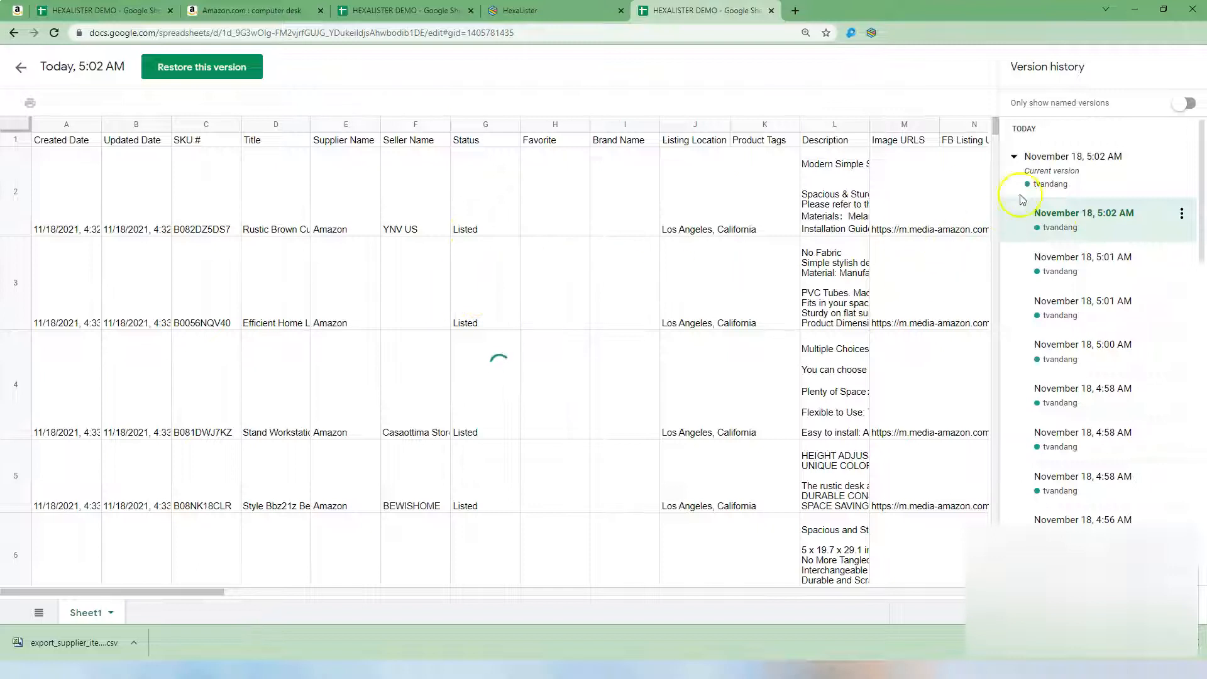
click(1045, 169)
click(1043, 216)
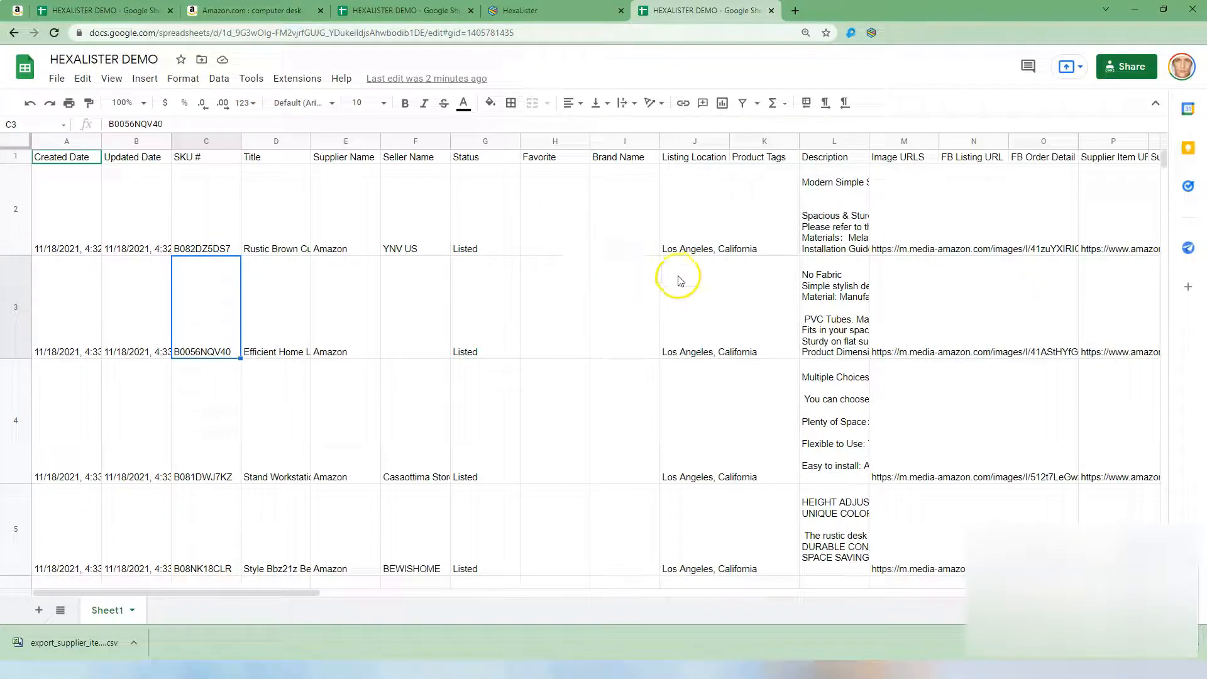
Step: View the Office Walnut Greenforest desk record among the Listed items in the HexaLister extension
click(534, 314)
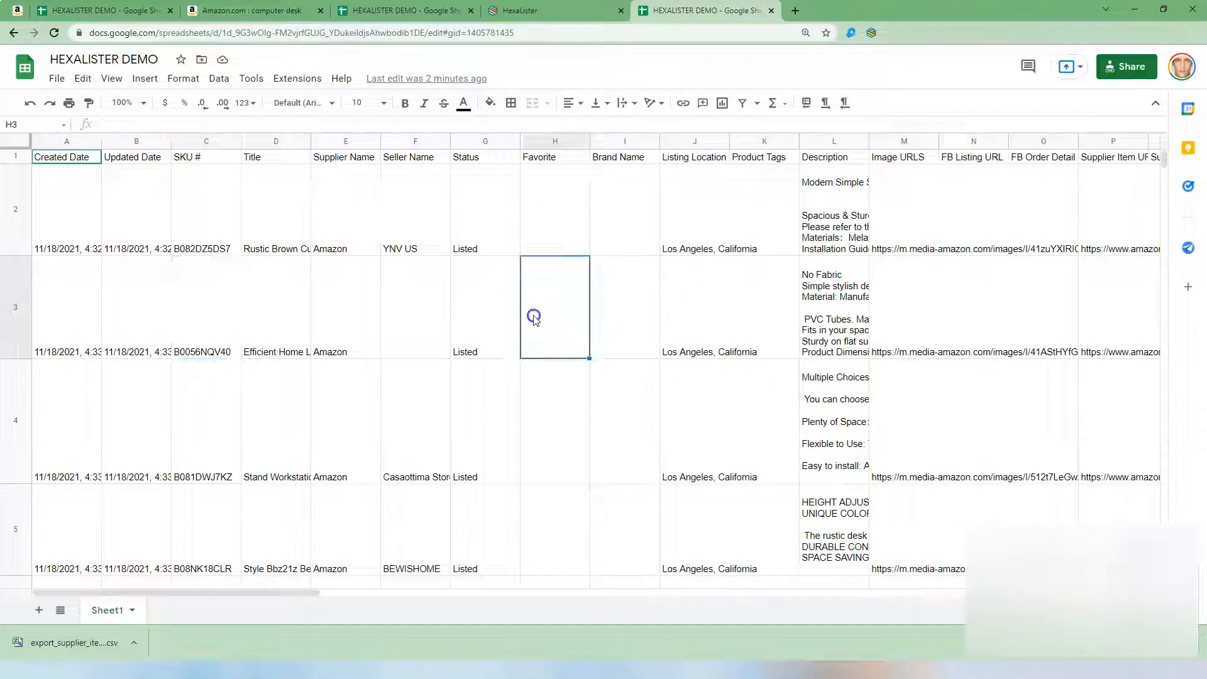
click(376, 330)
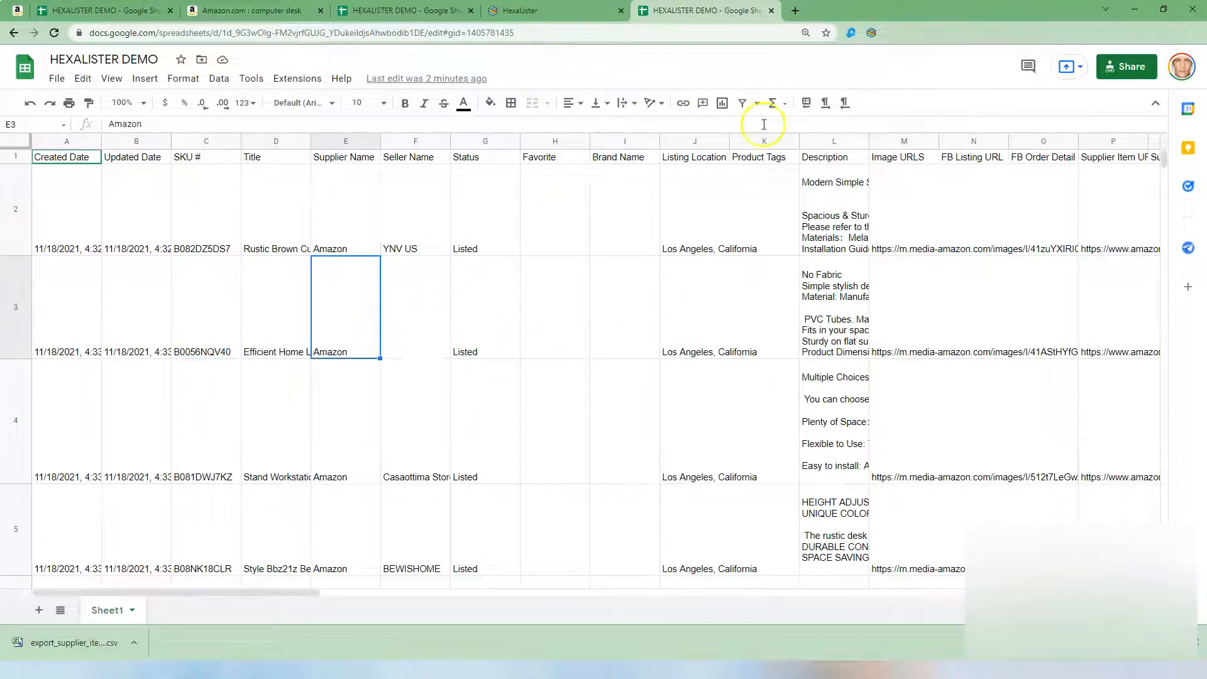
click(871, 35)
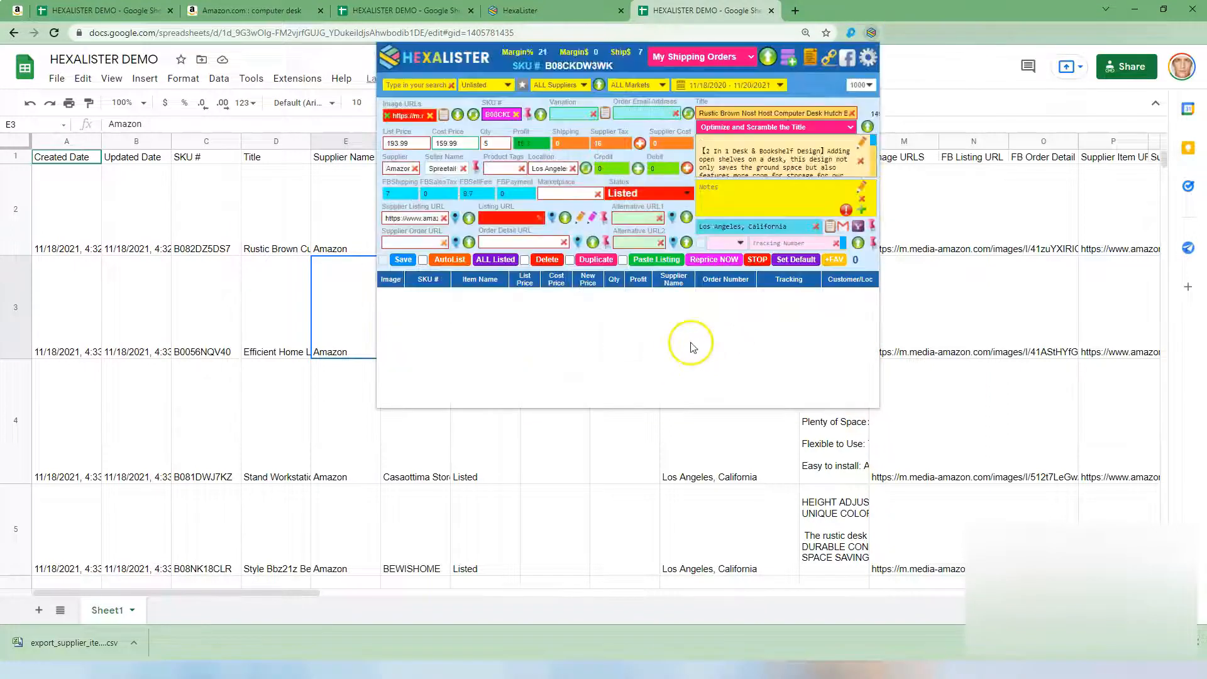
click(743, 315)
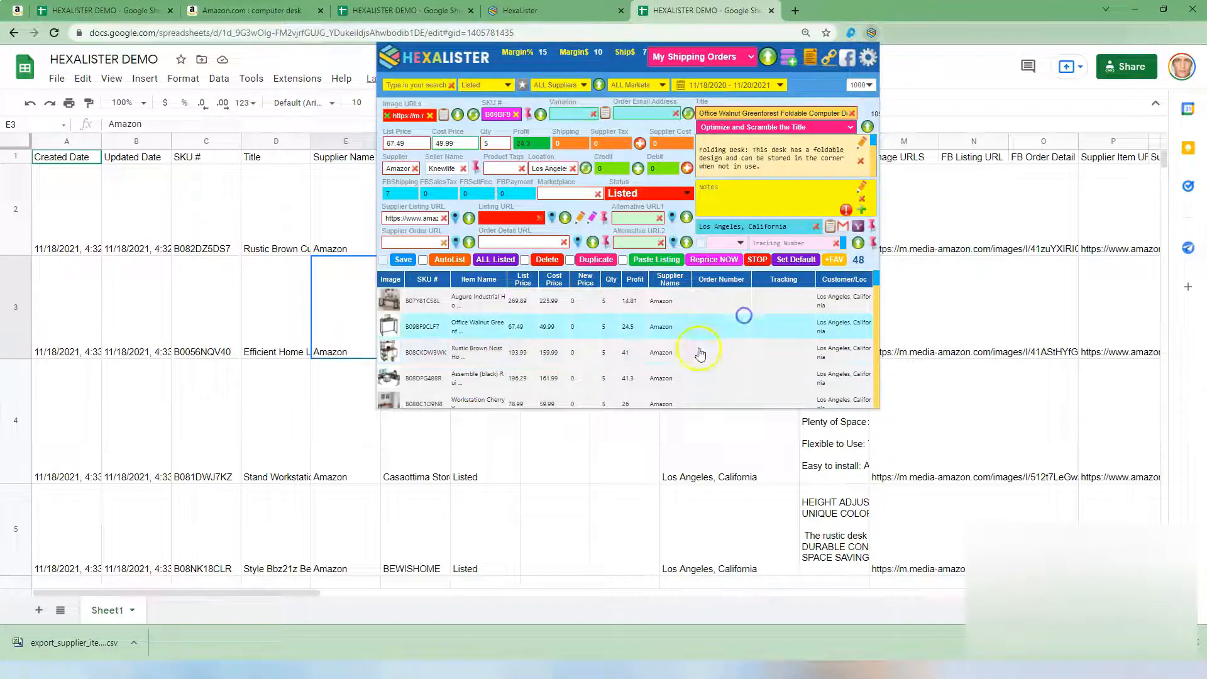
click(140, 328)
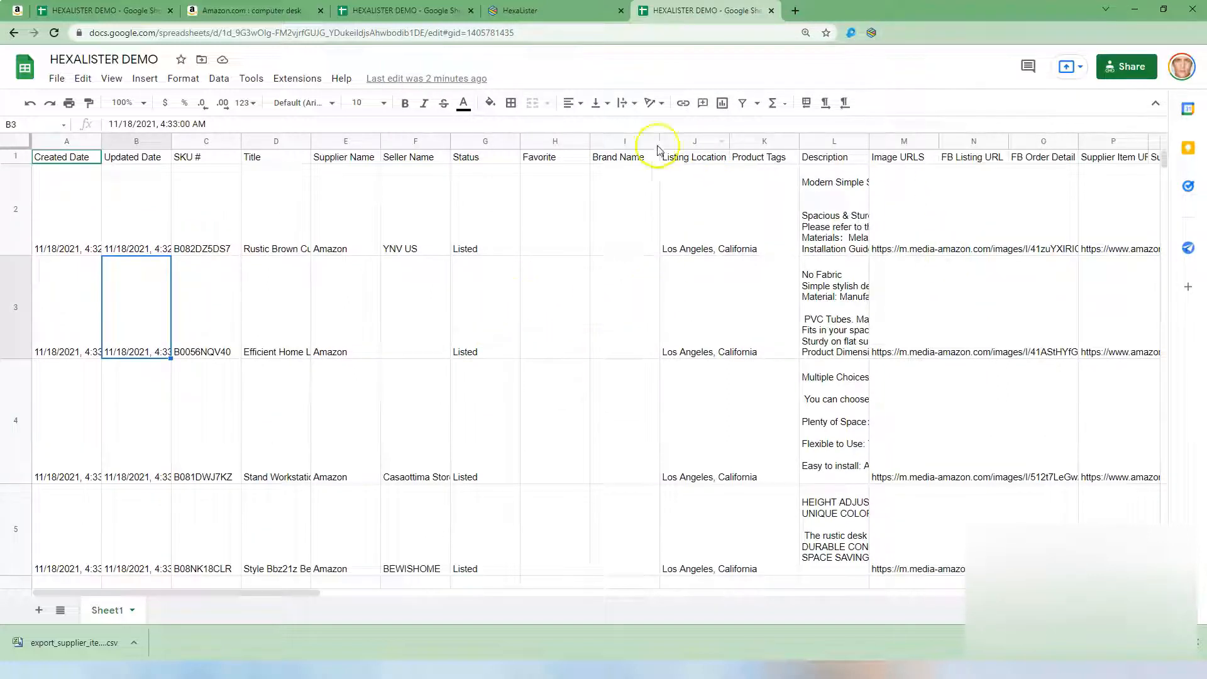
drag(351, 230, 36, 220)
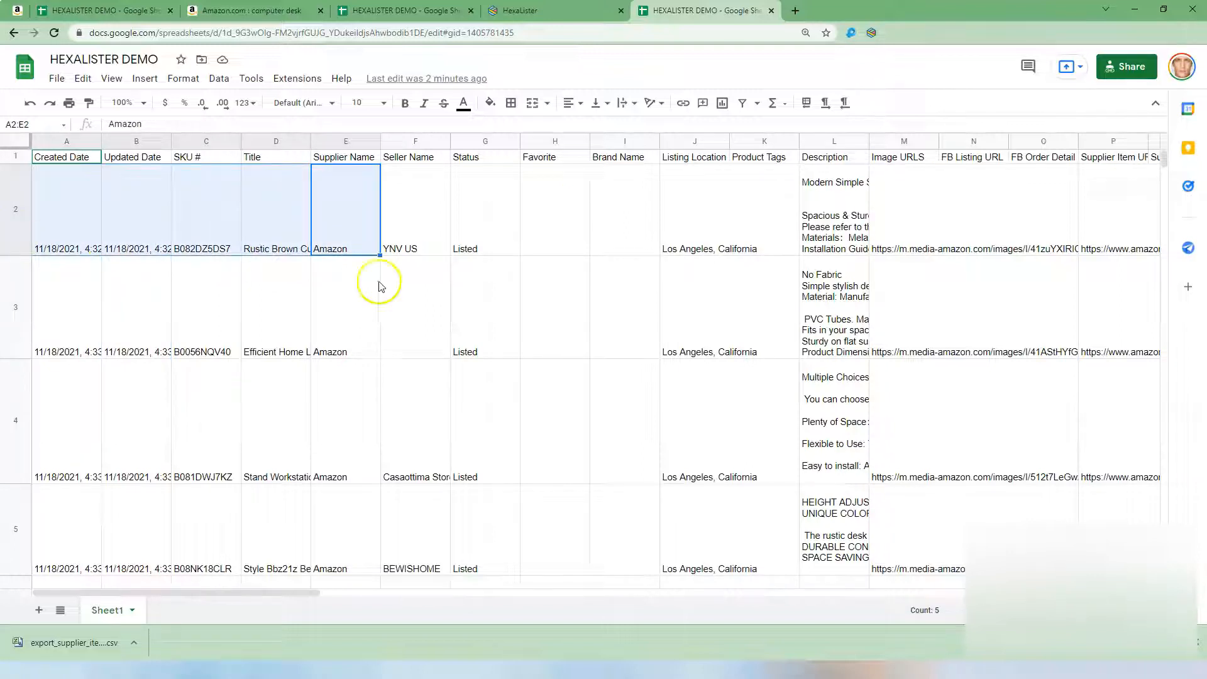
click(552, 303)
drag(466, 349, 5, 351)
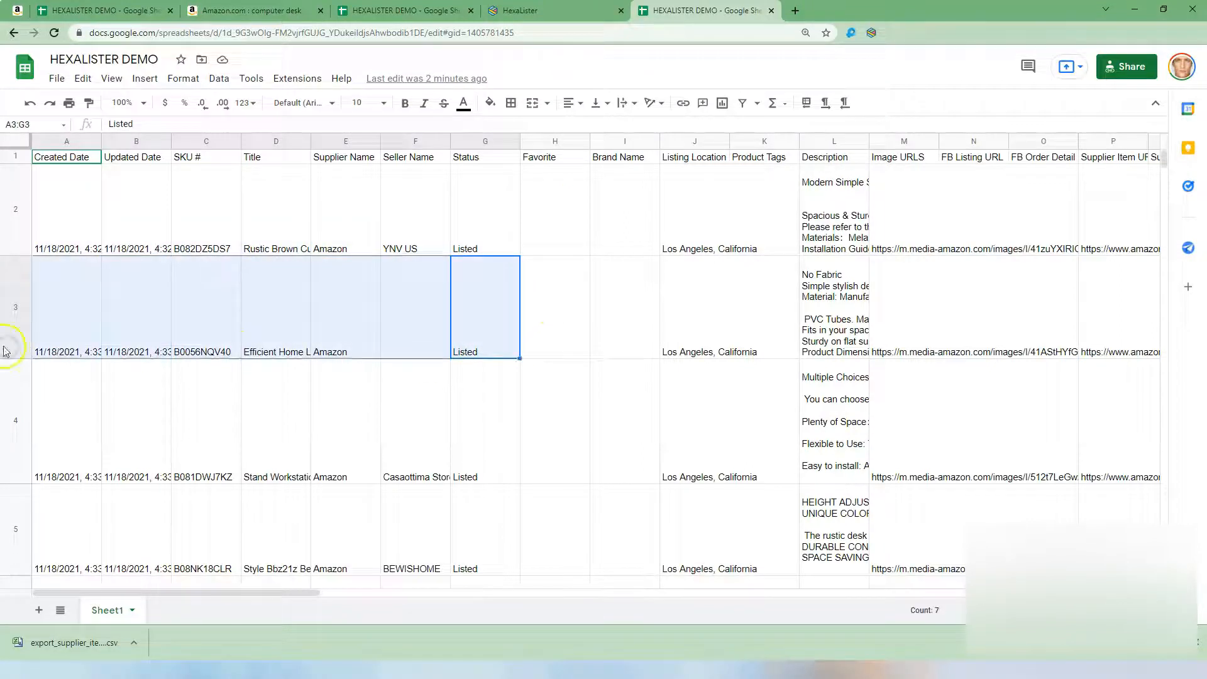
click(553, 251)
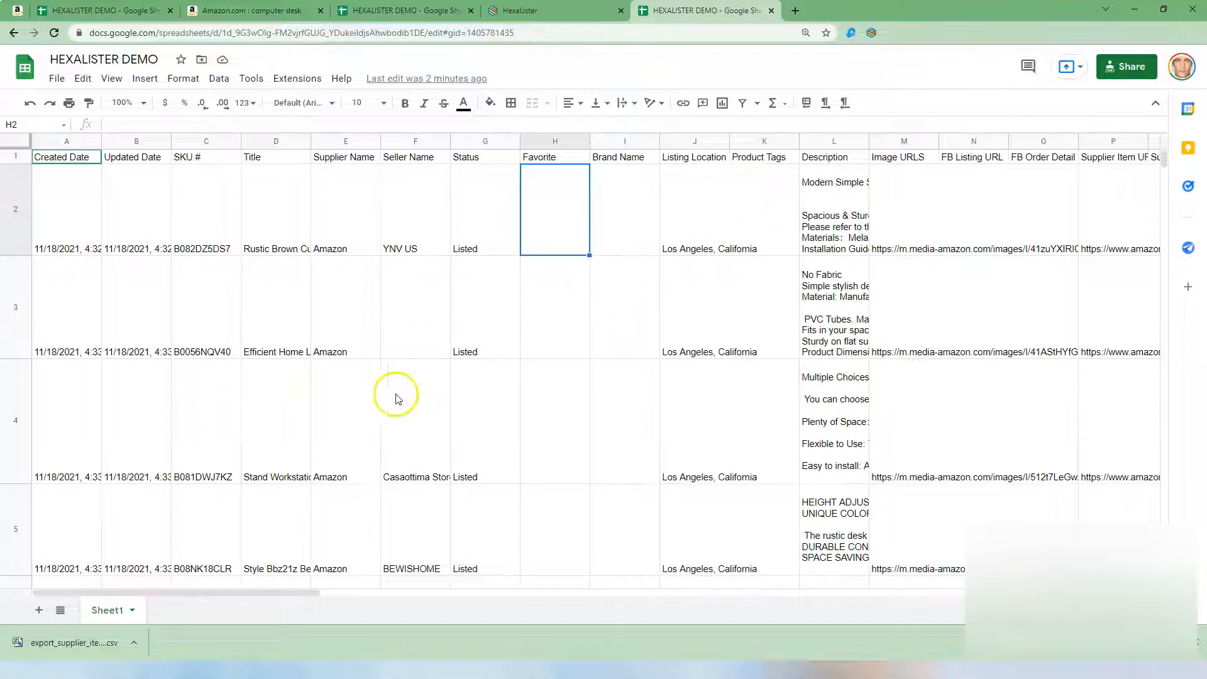
Step: Widen the Description column to about three times the width of the Image URLS column and select the whole column
drag(295, 593, 218, 589)
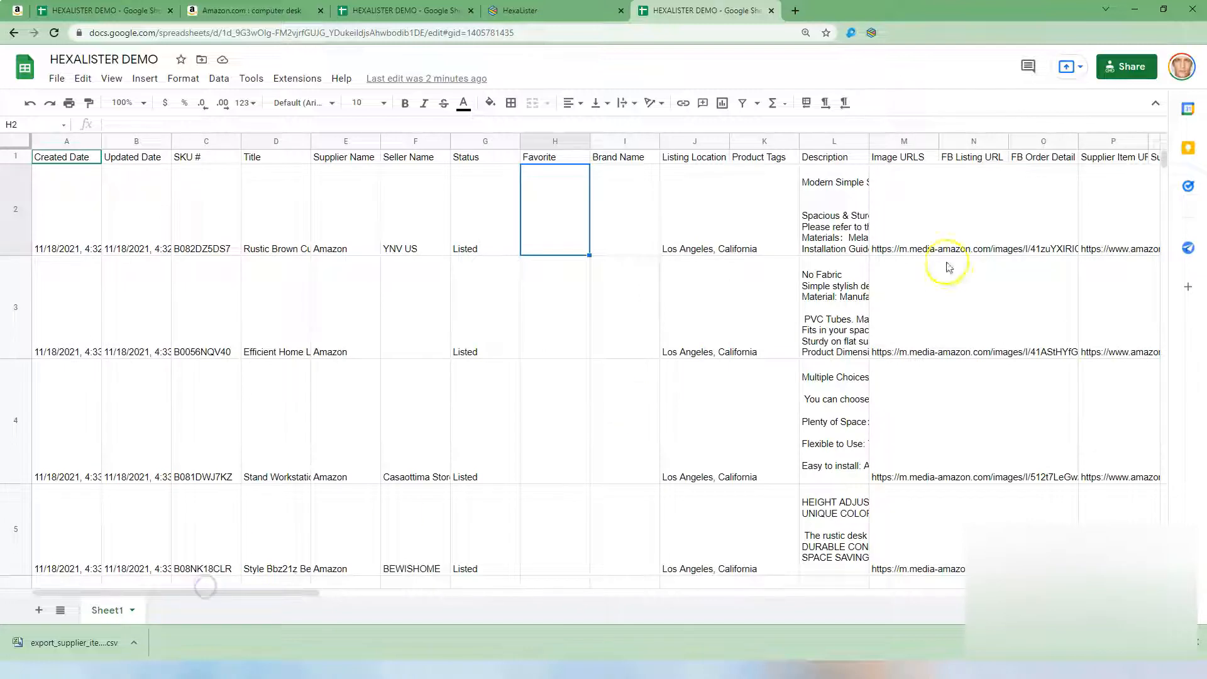
drag(867, 139, 1137, 139)
click(951, 291)
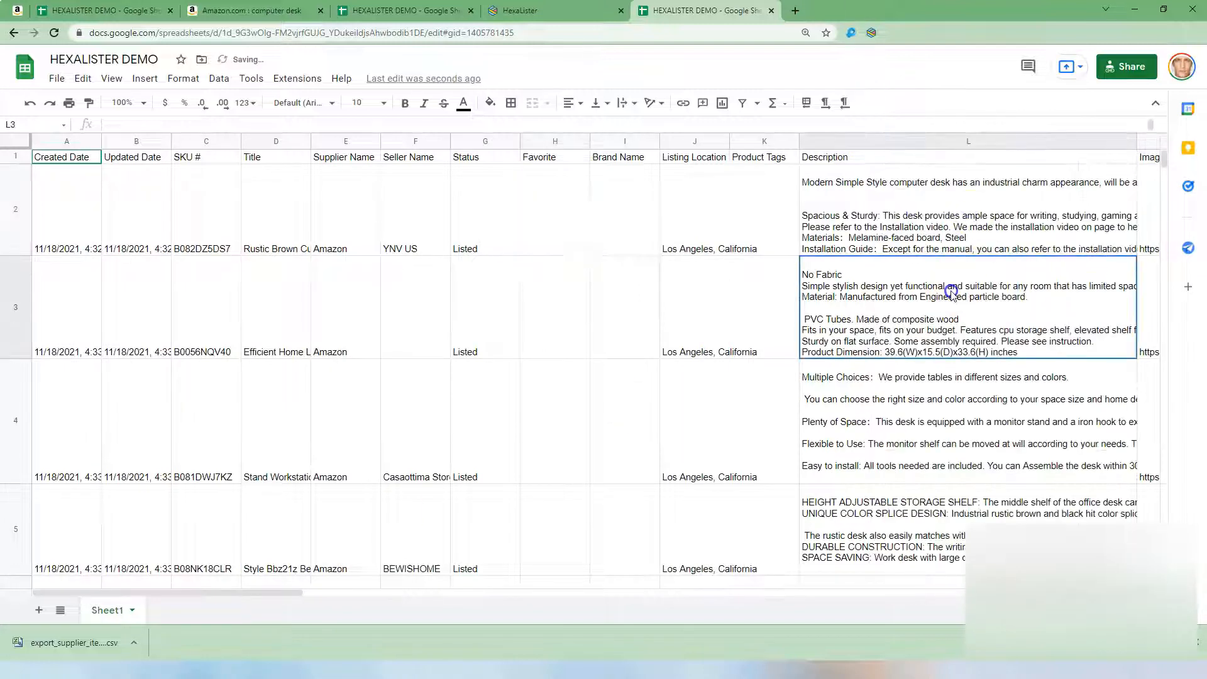
click(897, 140)
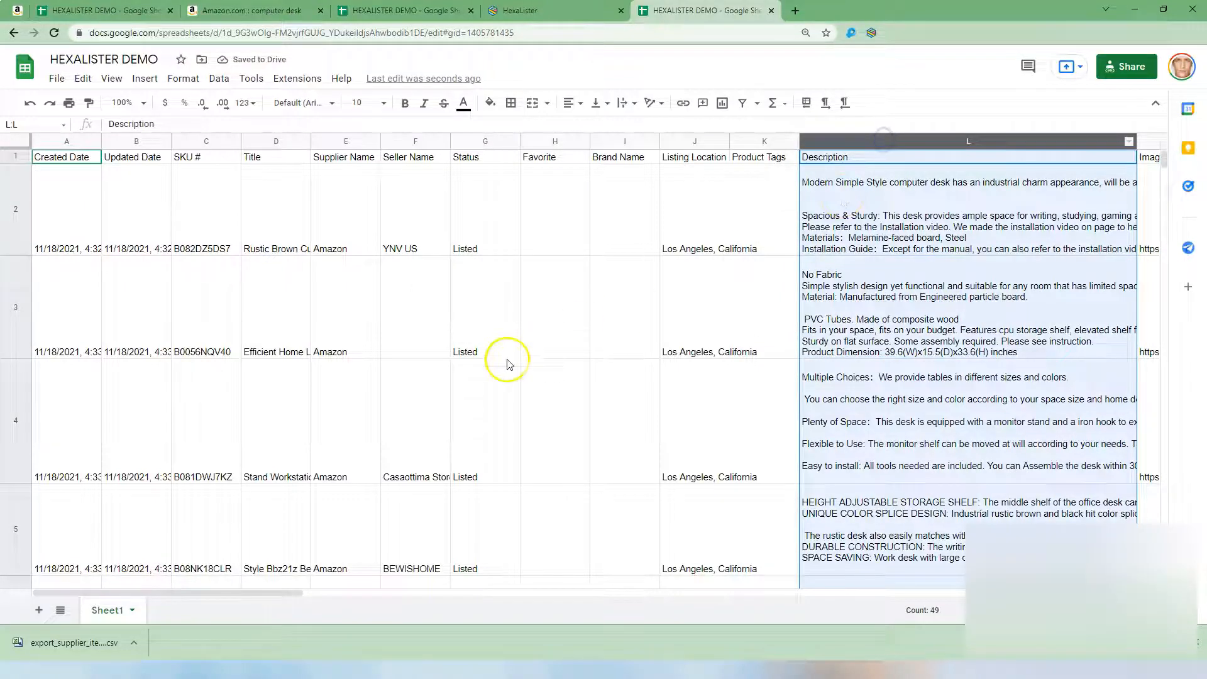